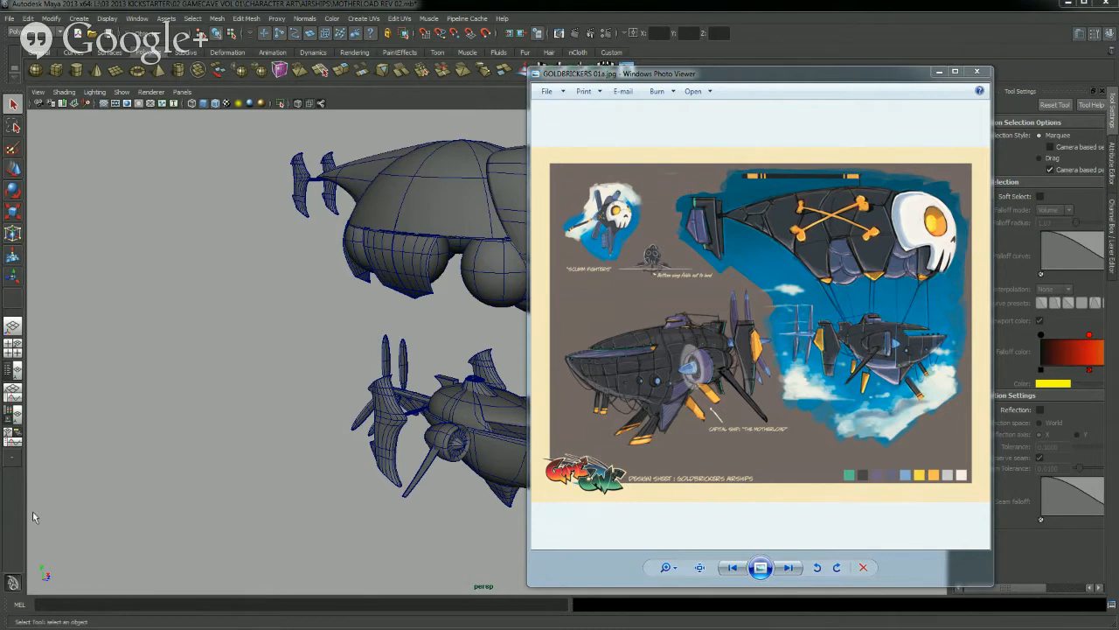
# Study the GOLDBRICKERS 01a.jpg airship design sheet beside the model, enlarge its viewer window slightly, and clear it away from the viewport
pyautogui.moveTo(530, 183); pyautogui.dragTo(503, 182)
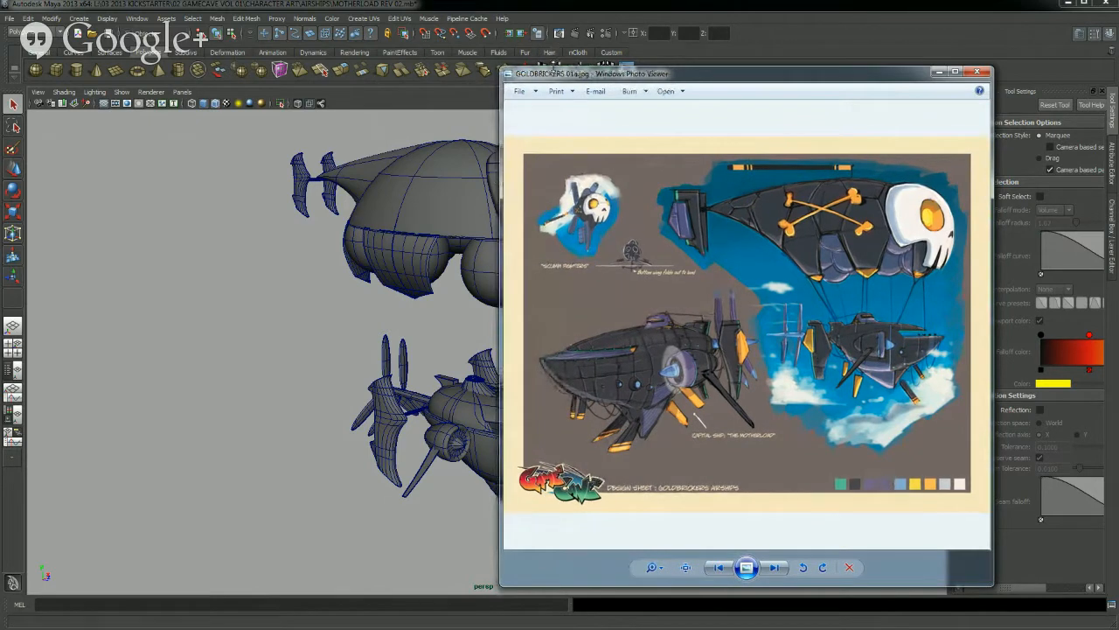
pyautogui.moveTo(554, 70); pyautogui.dragTo(673, 102)
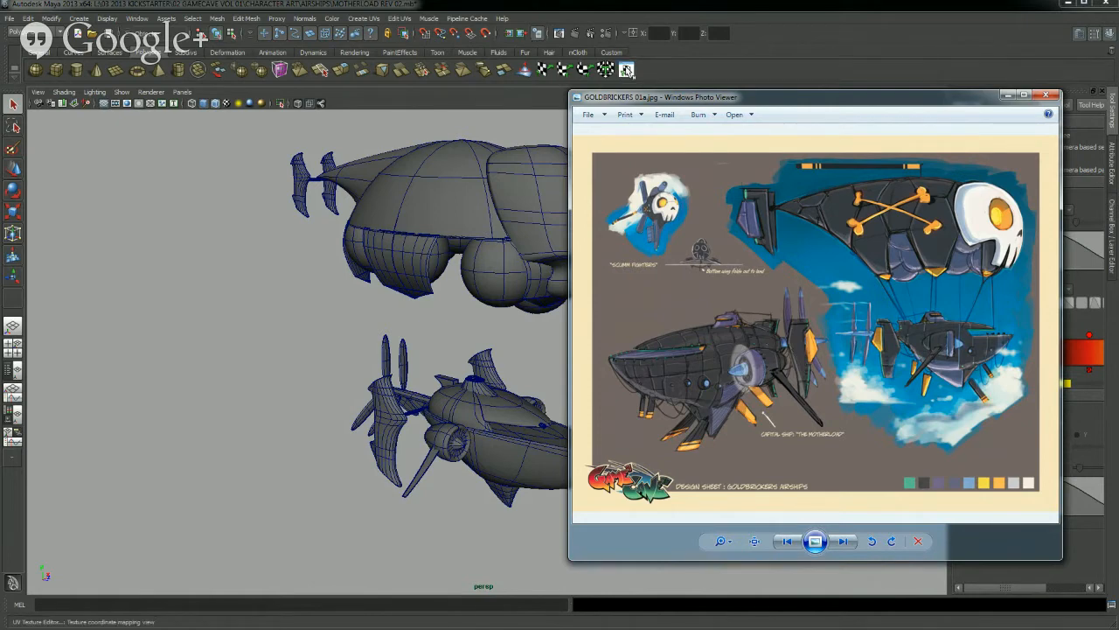
pyautogui.moveTo(637, 98); pyautogui.dragTo(364, 107)
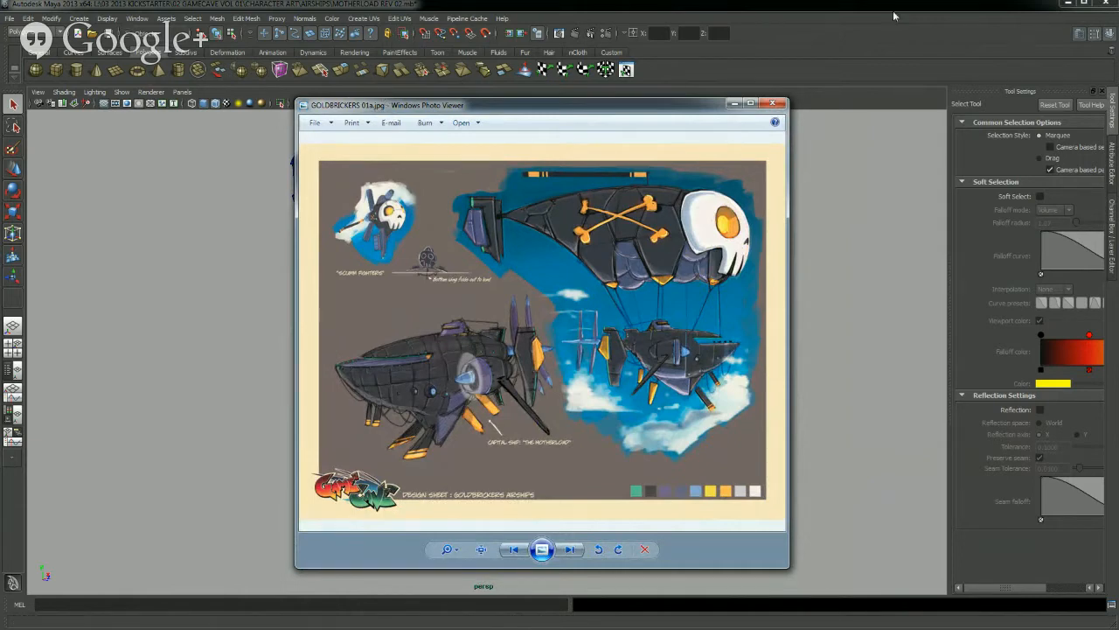
pyautogui.click(735, 104)
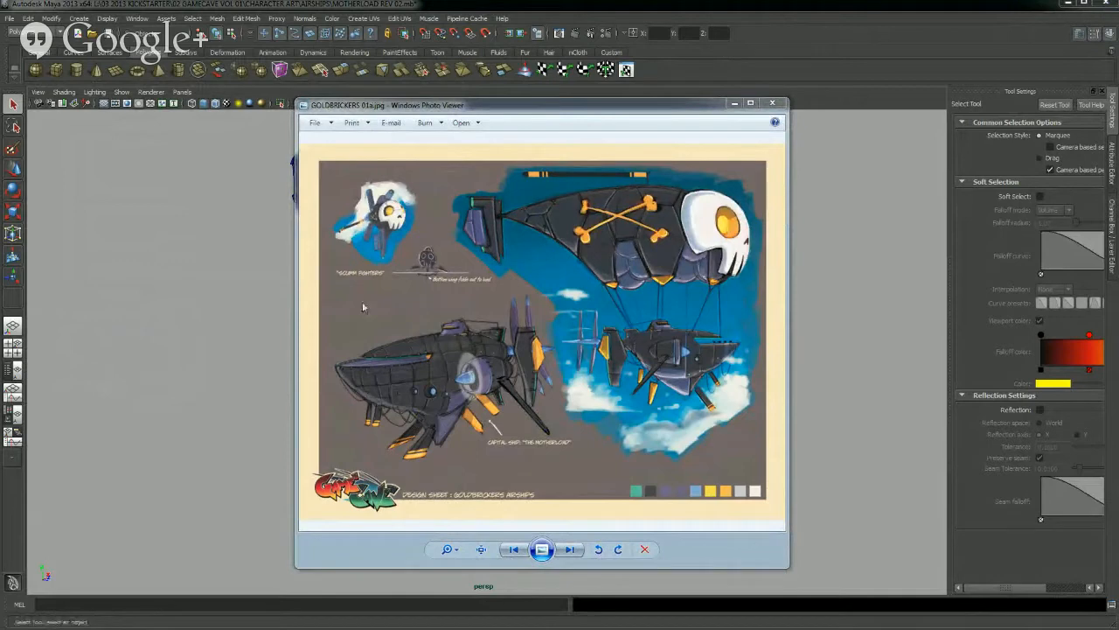
pyautogui.moveTo(454, 110); pyautogui.dragTo(467, 104)
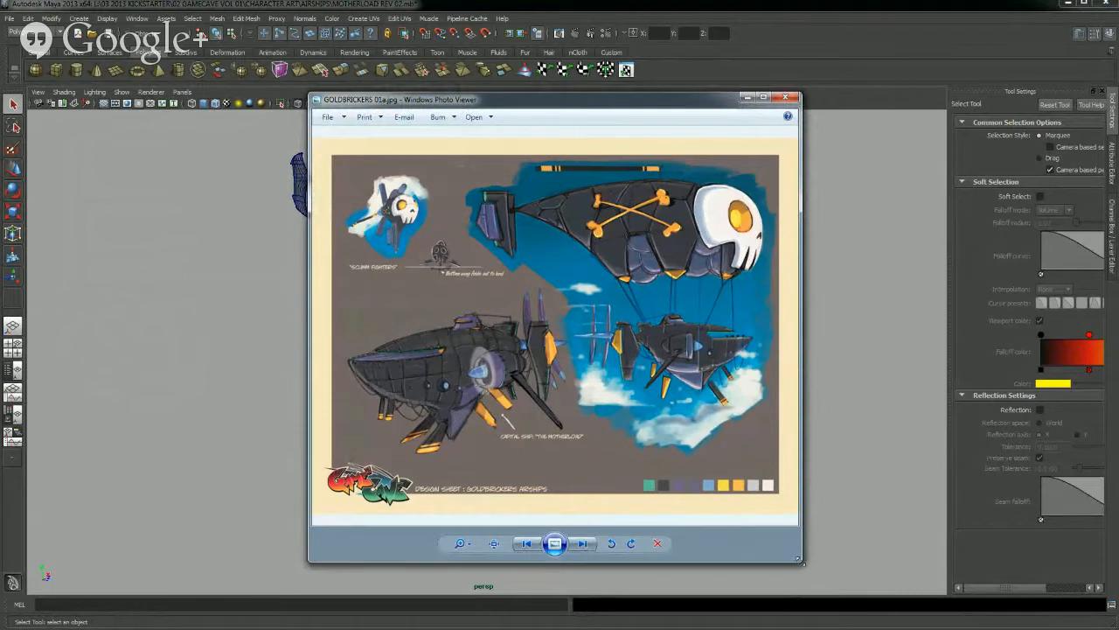
pyautogui.moveTo(801, 561); pyautogui.dragTo(838, 580)
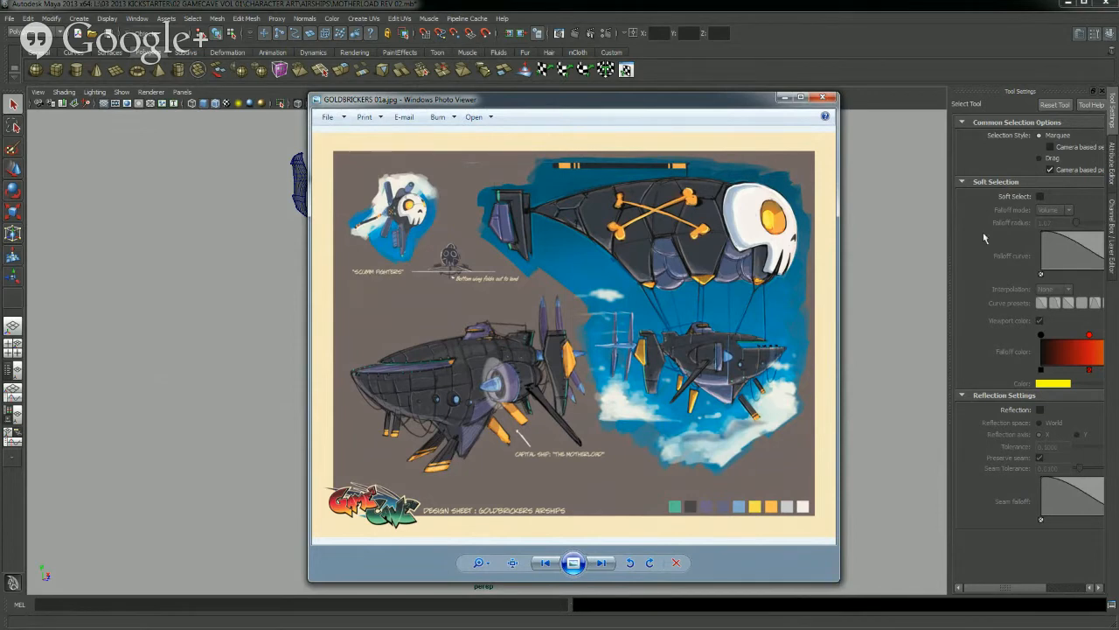
pyautogui.moveTo(690, 105); pyautogui.dragTo(640, 105)
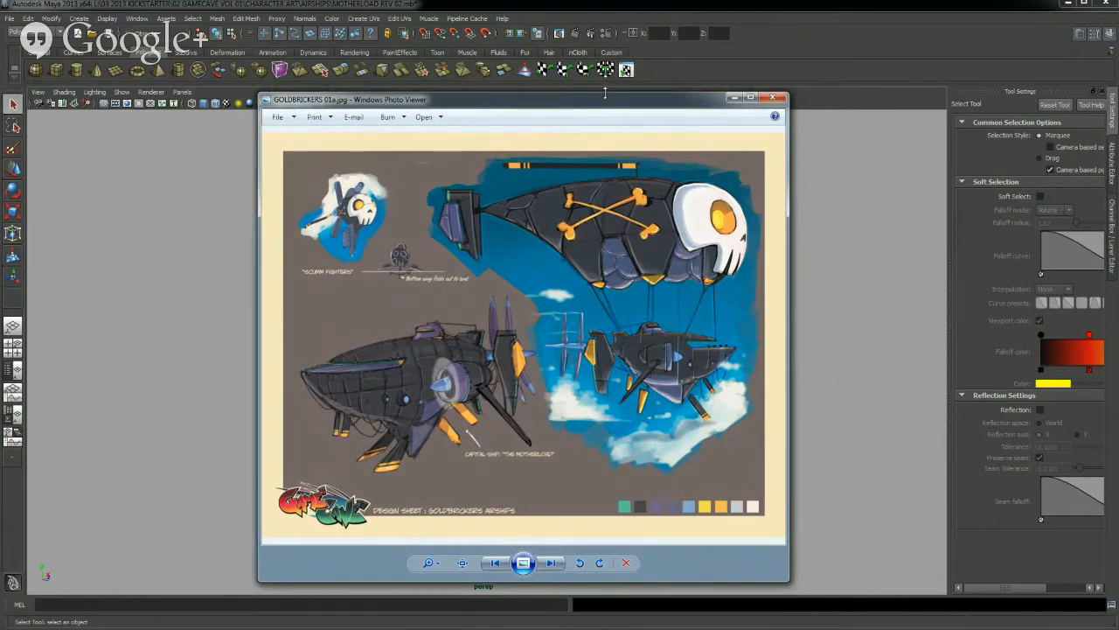
pyautogui.moveTo(607, 93); pyautogui.dragTo(0, 477)
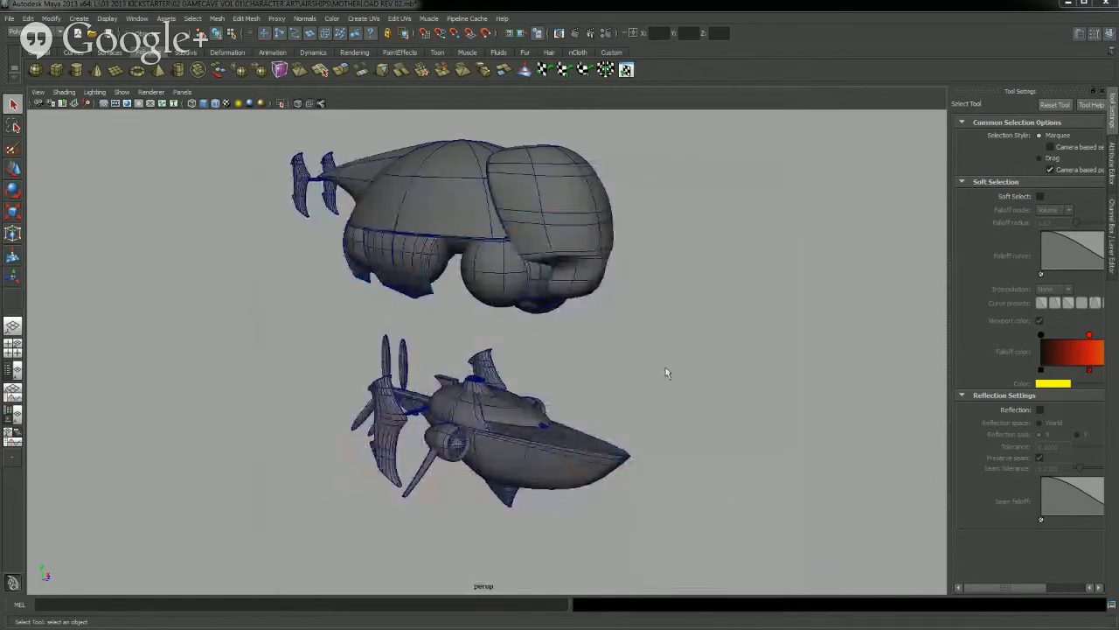
# Examine the MOTHERLOAD REV 02 balloon and ship hull from the rear, side and front, both close up and in full
pyautogui.scroll(3, 577, 383)
pyautogui.scroll(-1, 594, 428)
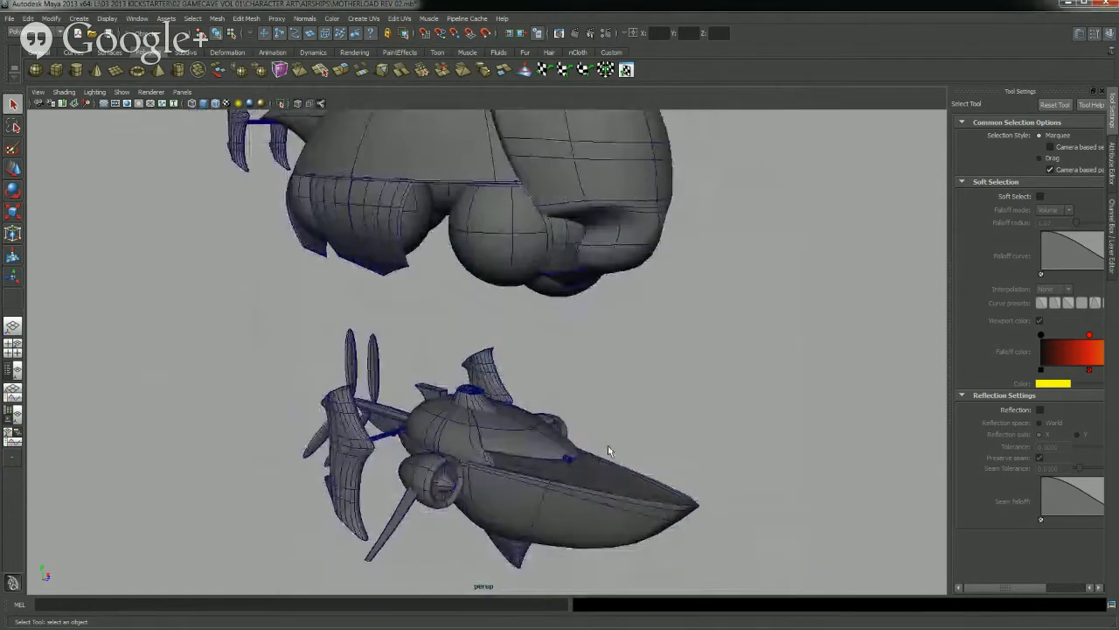
pyautogui.keyDown('alt'); pyautogui.moveTo(773, 496); pyautogui.dragTo(843, 526); pyautogui.keyUp('alt')
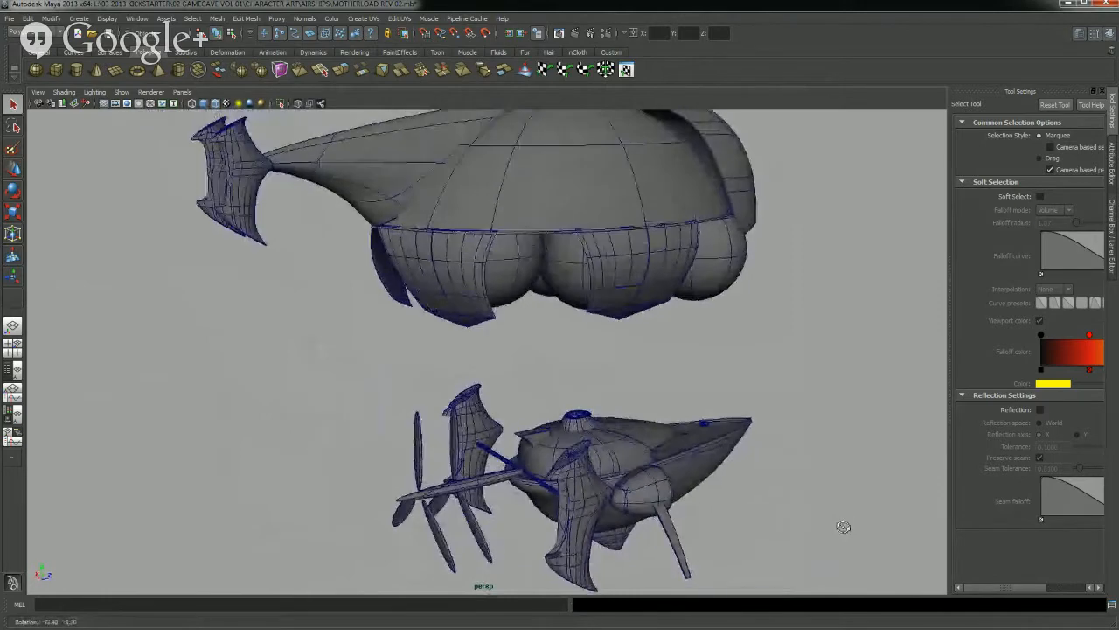
pyautogui.keyDown('alt'); pyautogui.moveTo(585, 481); pyautogui.dragTo(546, 385); pyautogui.keyUp('alt')
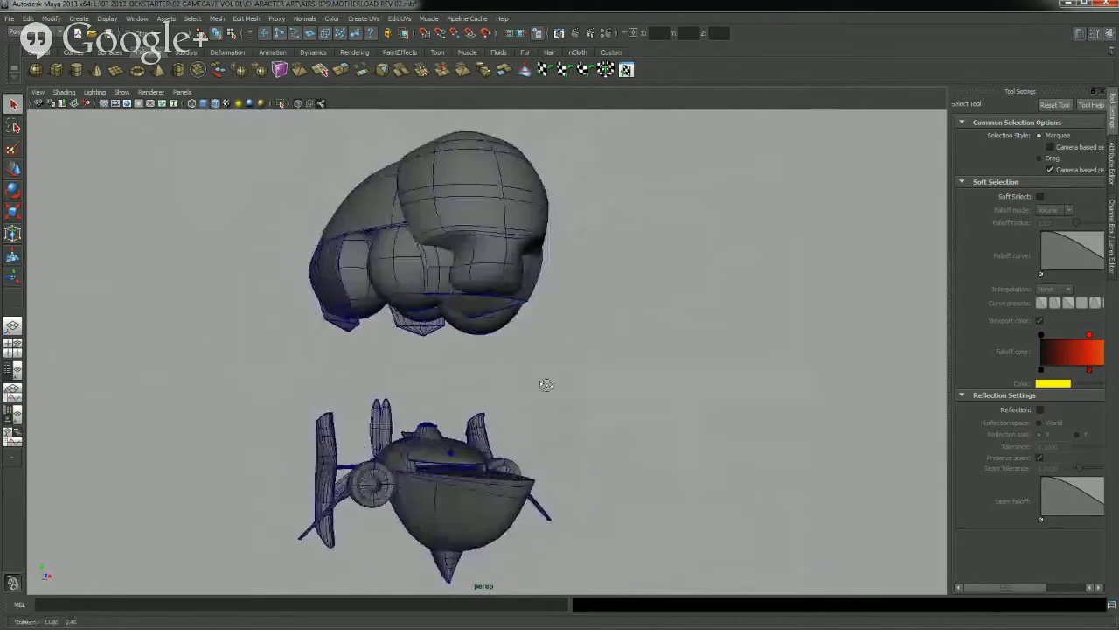
pyautogui.keyDown('alt'); pyautogui.moveTo(506, 412); pyautogui.dragTo(540, 398, button='middle'); pyautogui.keyUp('alt')
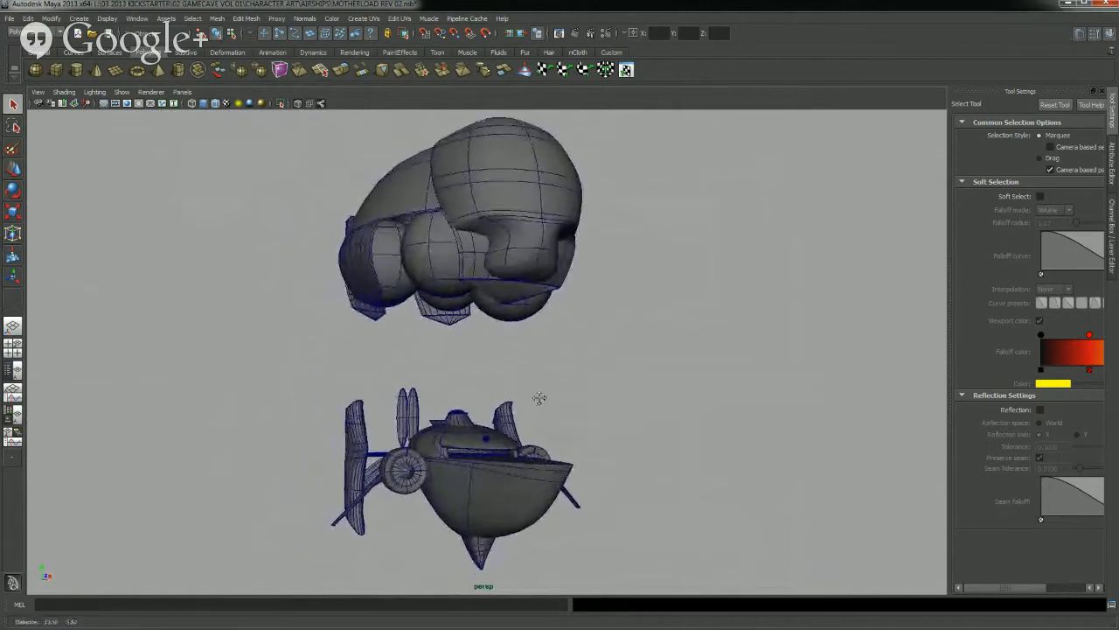
pyautogui.scroll(5, 529, 409)
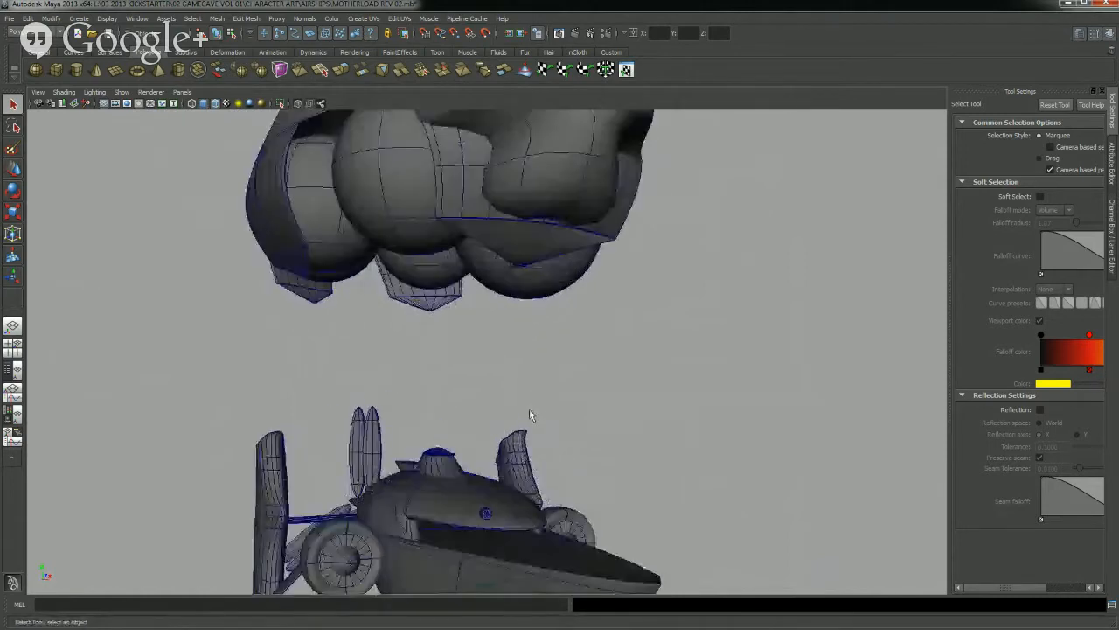
pyautogui.scroll(-5, 529, 409)
pyautogui.scroll(5, 529, 410)
pyautogui.scroll(-6, 528, 410)
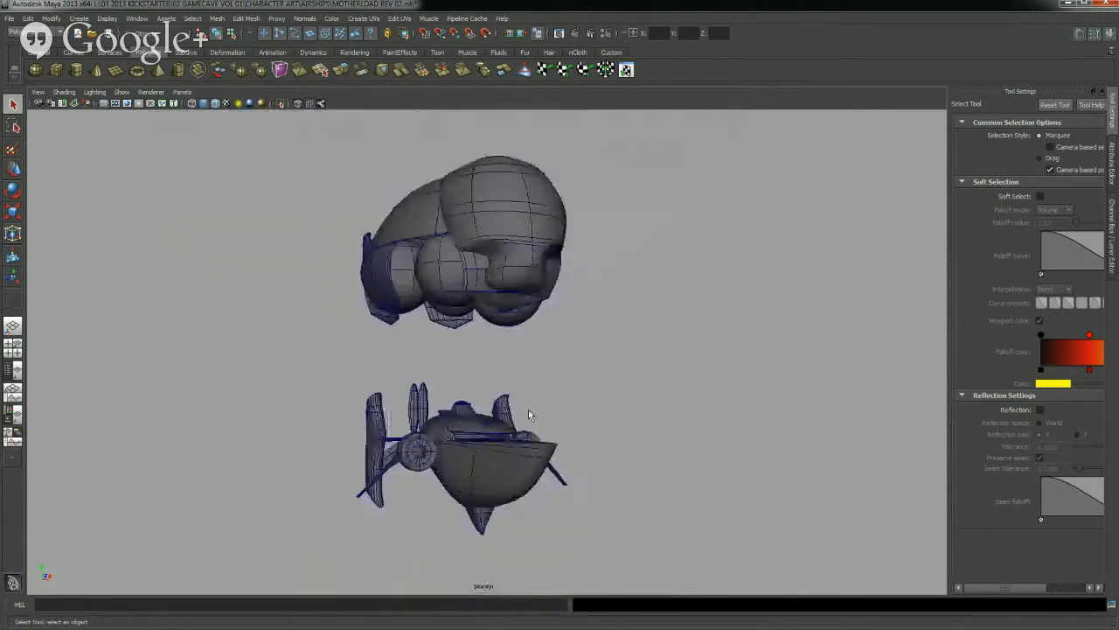
pyautogui.scroll(6, 528, 410)
pyautogui.scroll(-6, 528, 410)
pyautogui.scroll(3, 528, 409)
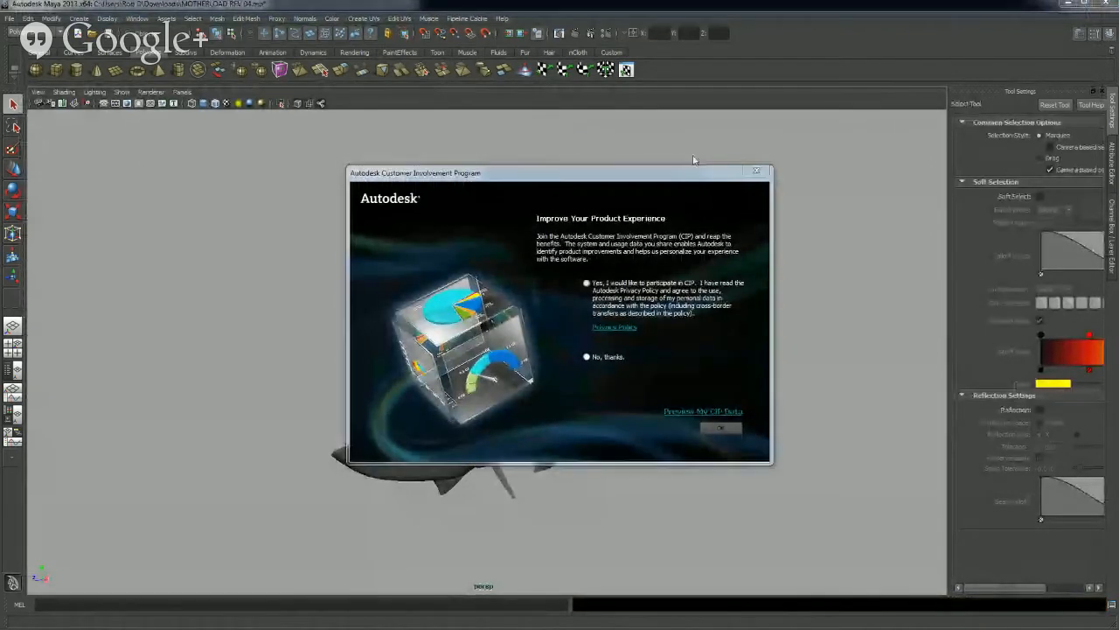
# Dismiss the Customer Involvement Program prompt and turn on Wireframe on Shaded for the MOTHERLOAD REV 04 scene
pyautogui.click(757, 170)
pyautogui.click(52, 94)
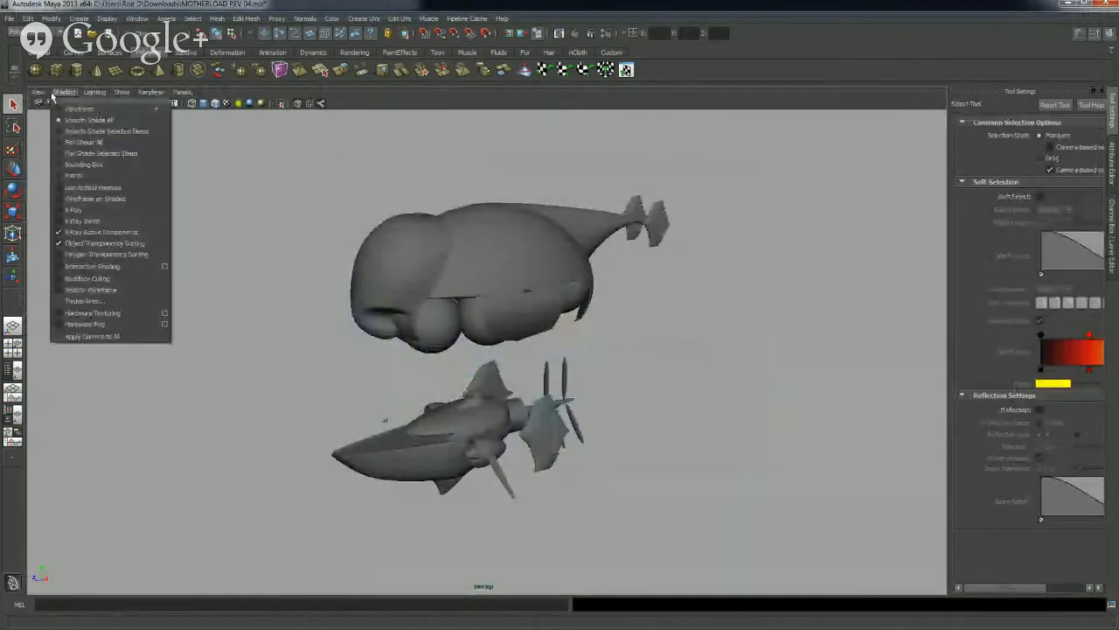
pyautogui.click(70, 199)
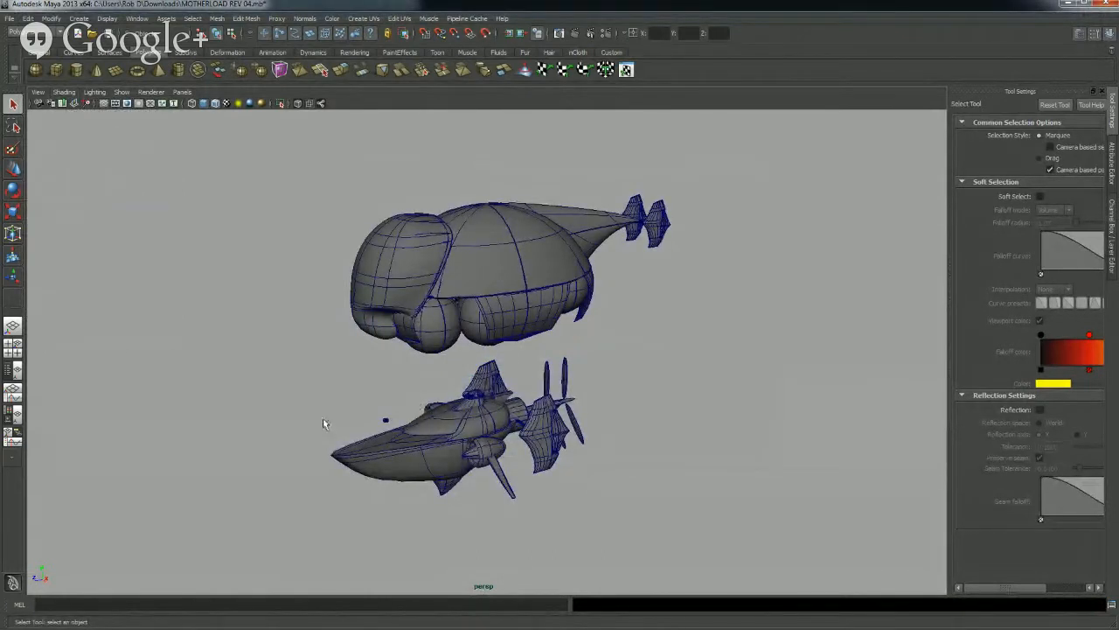
# Compare the MOTHERLOAD REV 02 and REV 04 airships from the side, bringing the REV 04 window over the REV 02 one
pyautogui.keyDown('alt'); pyautogui.moveTo(410, 461); pyautogui.dragTo(449, 256); pyautogui.keyUp('alt')
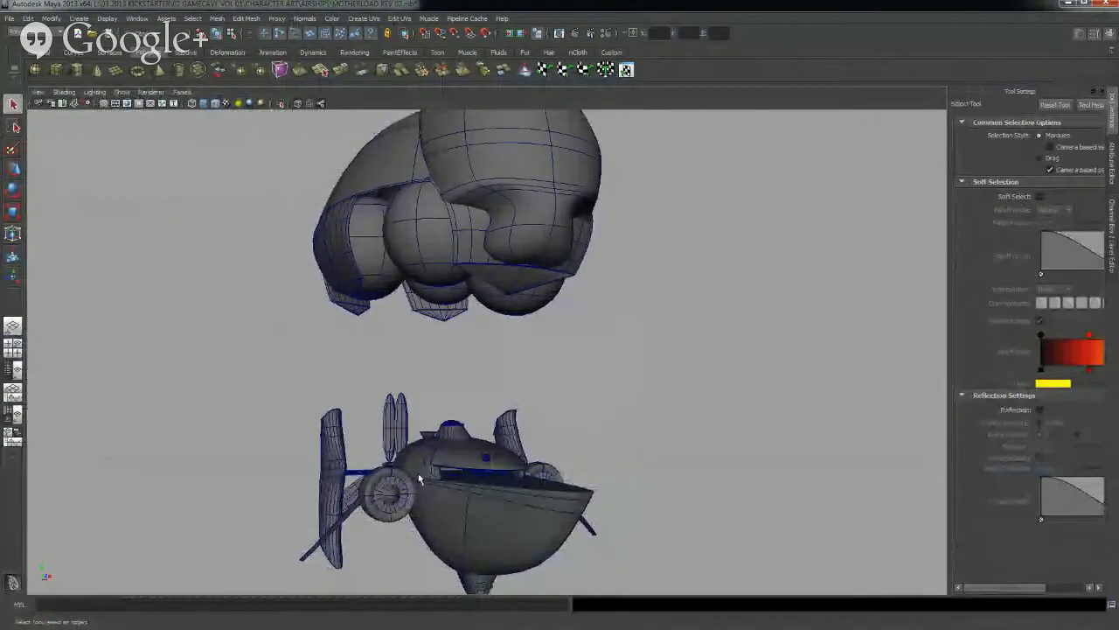
pyautogui.keyDown('alt'); pyautogui.moveTo(420, 480); pyautogui.dragTo(505, 477); pyautogui.keyUp('alt')
pyautogui.keyDown('alt'); pyautogui.moveTo(511, 478); pyautogui.dragTo(502, 451, button='middle'); pyautogui.keyUp('alt')
pyautogui.scroll(-2, 500, 451)
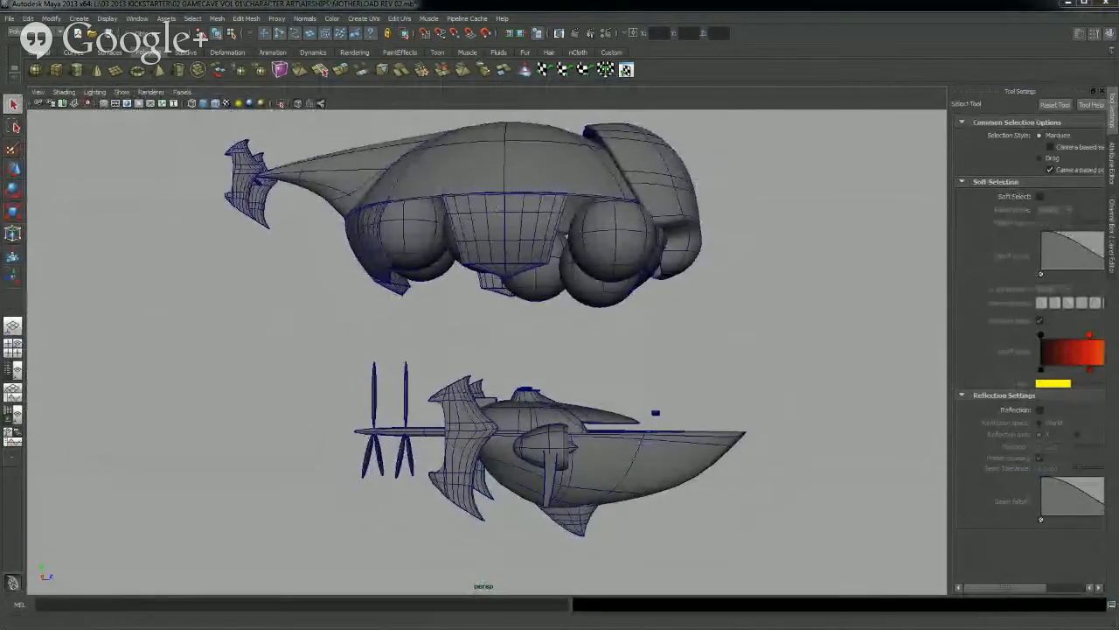
pyautogui.hotkey('alt', 'Tab')
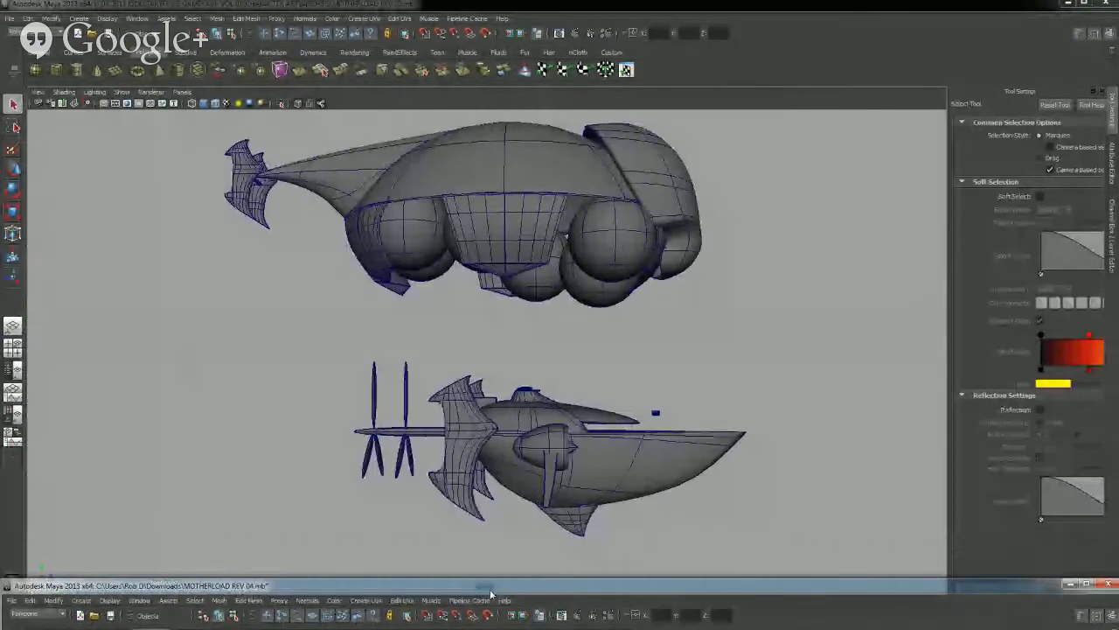
pyautogui.moveTo(498, 551); pyautogui.dragTo(469, 81)
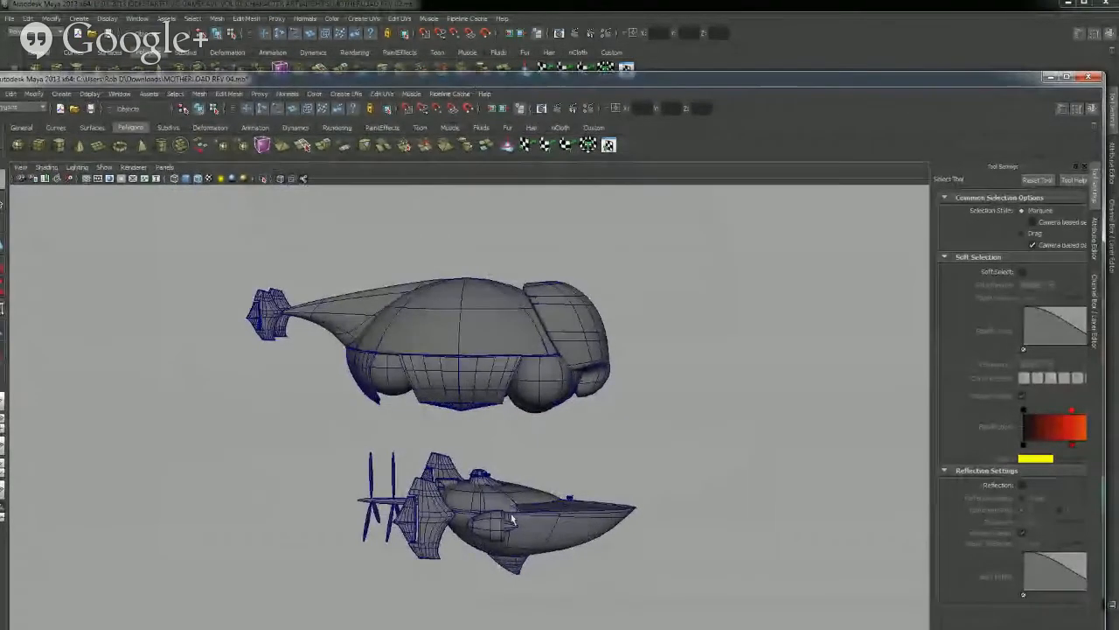
pyautogui.scroll(10, 511, 494)
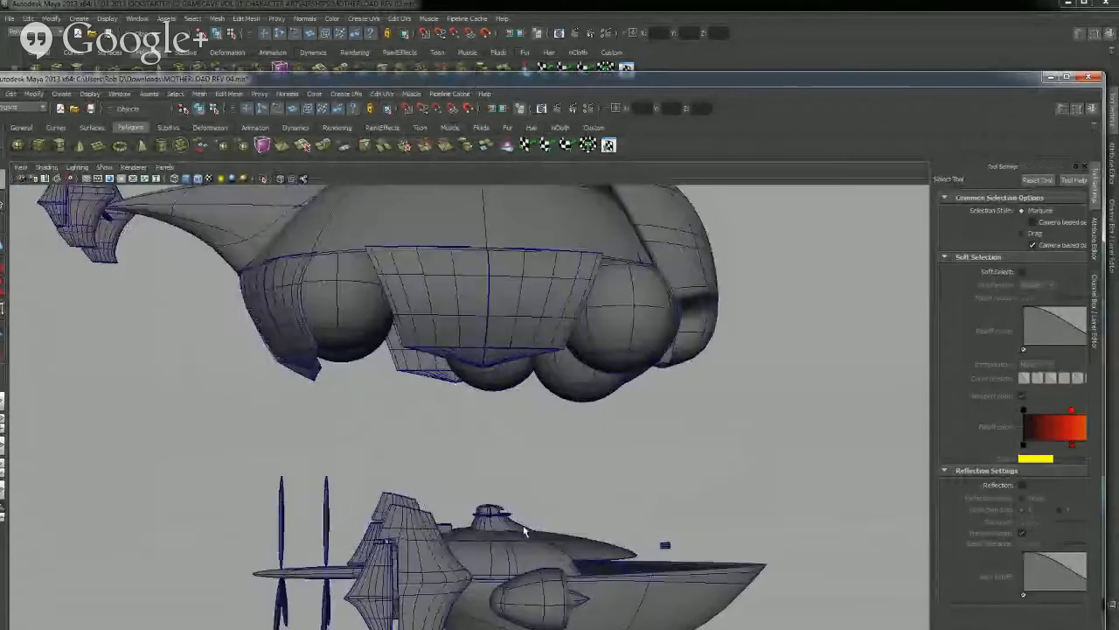
pyautogui.keyDown('alt'); pyautogui.moveTo(505, 462); pyautogui.dragTo(522, 534); pyautogui.keyUp('alt')
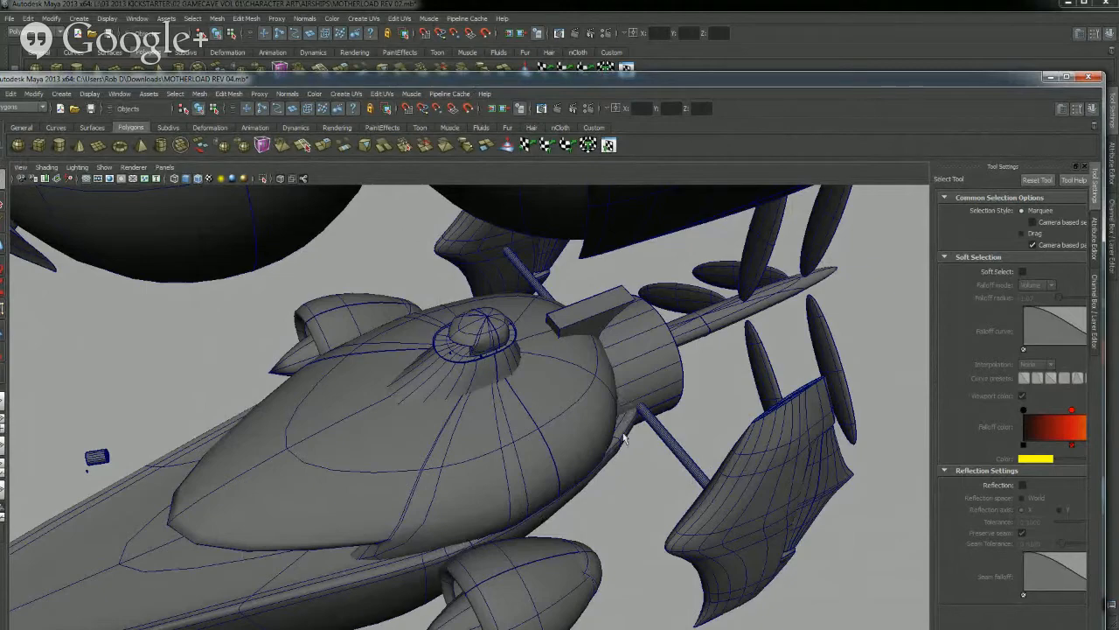
# Examine the REV 04 ship's upper hull, the flared turret base, its capped dome and the thin ring between them from both sides
pyautogui.keyDown('alt'); pyautogui.moveTo(435, 596); pyautogui.dragTo(562, 552); pyautogui.keyUp('alt')
pyautogui.scroll(4, 415, 399)
pyautogui.keyDown('alt'); pyautogui.moveTo(415, 398); pyautogui.dragTo(465, 379); pyautogui.keyUp('alt')
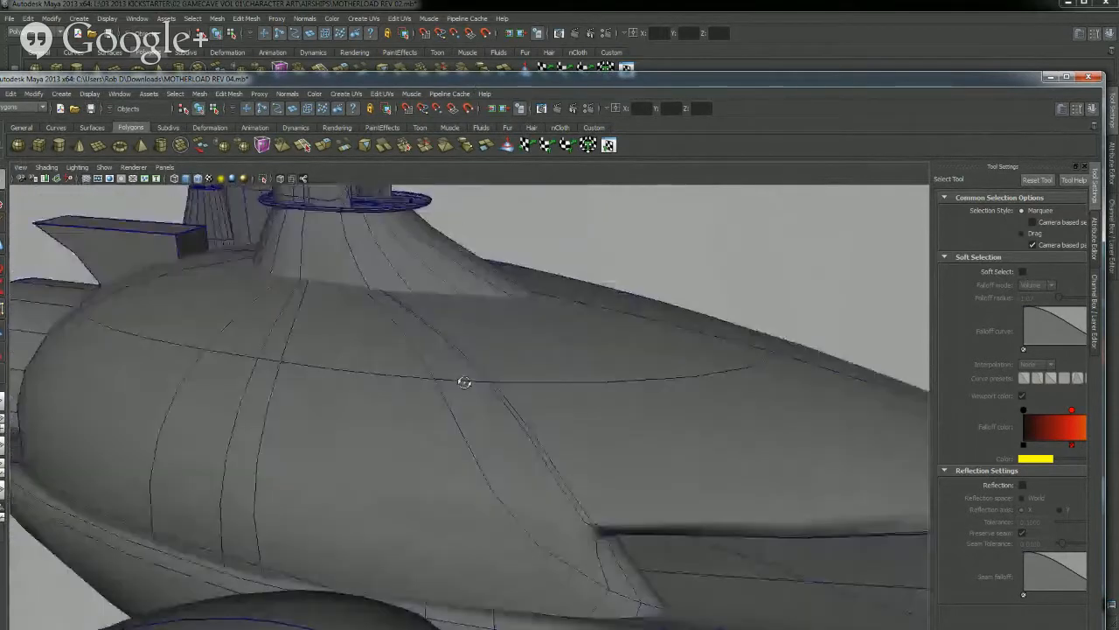
pyautogui.keyDown('alt'); pyautogui.moveTo(433, 328); pyautogui.dragTo(515, 454, button='middle'); pyautogui.keyUp('alt')
pyautogui.moveTo(515, 456)
pyautogui.keyDown('alt'); pyautogui.mouseDown()
pyautogui.moveTo(510, 467)
pyautogui.moveTo(519, 448)
pyautogui.mouseUp(); pyautogui.keyUp('alt')
pyautogui.scroll(3, 558, 395)
pyautogui.keyDown('alt'); pyautogui.moveTo(560, 377); pyautogui.dragTo(498, 487, button='middle'); pyautogui.keyUp('alt')
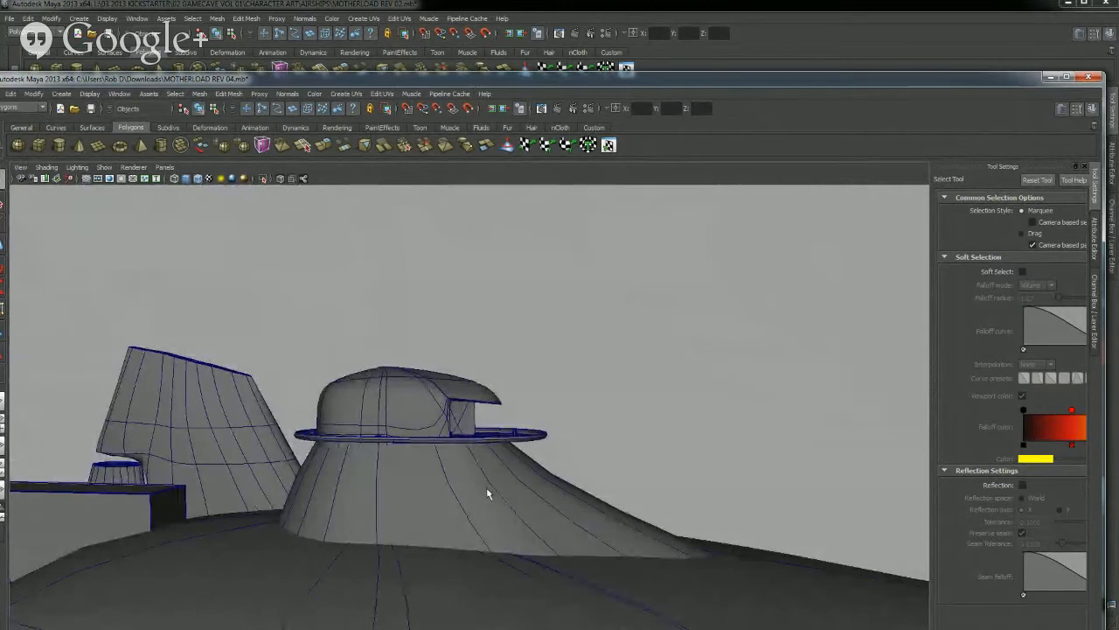
pyautogui.scroll(6, 487, 496)
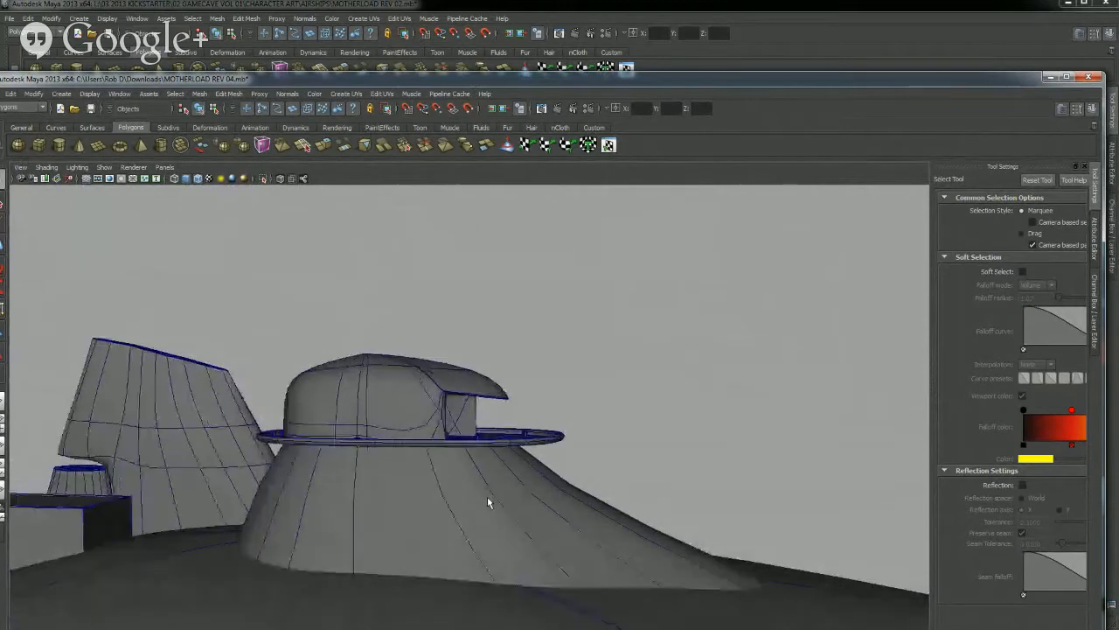
pyautogui.keyDown('alt'); pyautogui.moveTo(496, 498); pyautogui.dragTo(645, 484); pyautogui.keyUp('alt')
pyautogui.keyDown('alt'); pyautogui.moveTo(645, 484); pyautogui.dragTo(471, 476, button='middle'); pyautogui.keyUp('alt')
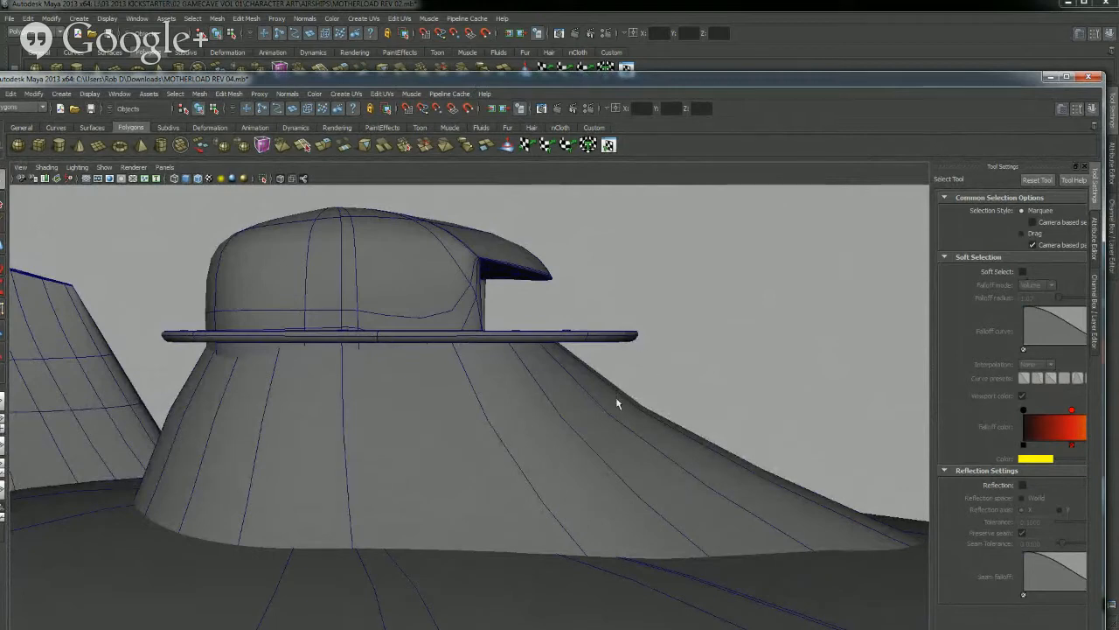
pyautogui.keyDown('alt'); pyautogui.moveTo(579, 389); pyautogui.dragTo(357, 484); pyautogui.keyUp('alt')
pyautogui.scroll(8, 426, 408)
pyautogui.keyDown('alt'); pyautogui.moveTo(449, 410); pyautogui.dragTo(387, 412); pyautogui.keyUp('alt')
pyautogui.scroll(3, 442, 382)
pyautogui.keyDown('alt'); pyautogui.moveTo(442, 382); pyautogui.dragTo(465, 347); pyautogui.keyUp('alt')
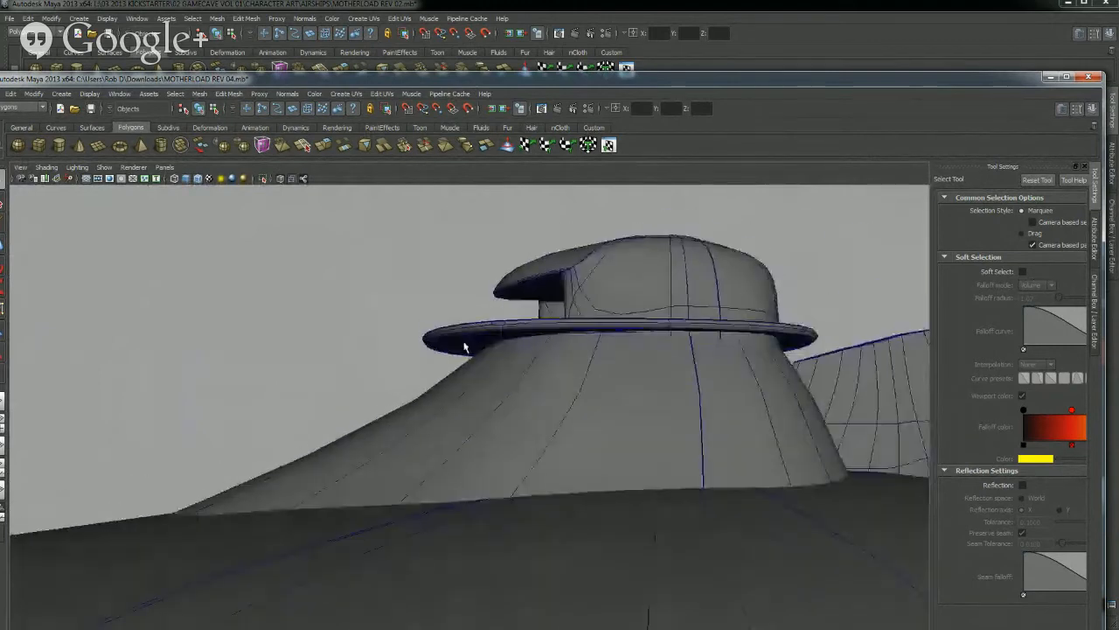
# Try to scale and move the flat disc cap on the underside of the ring below the turret dome
pyautogui.click(464, 344)
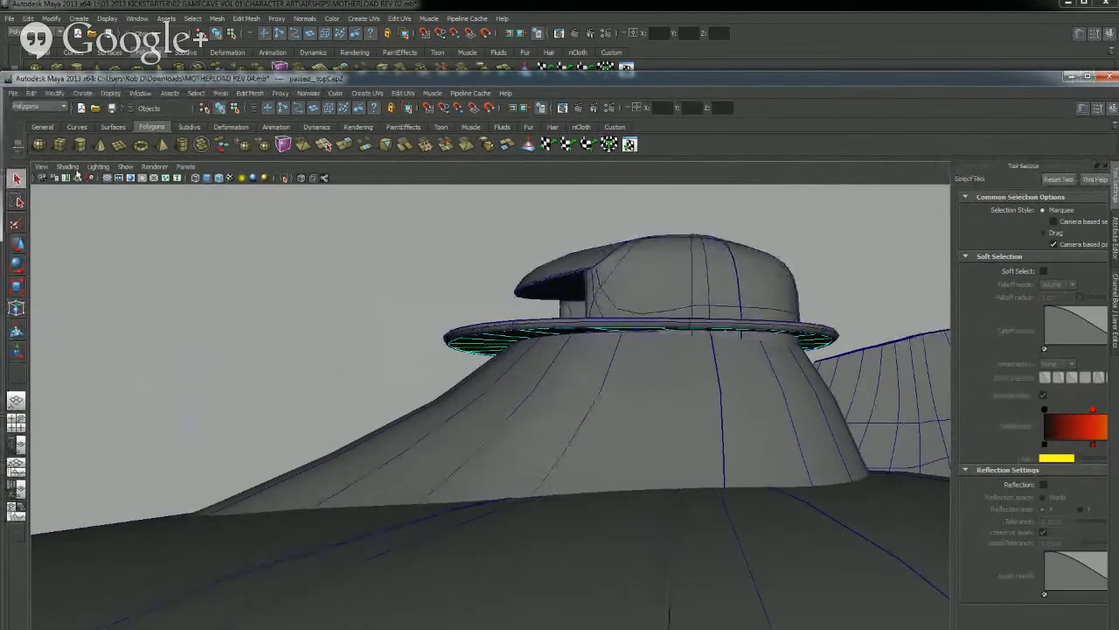
pyautogui.click(16, 286)
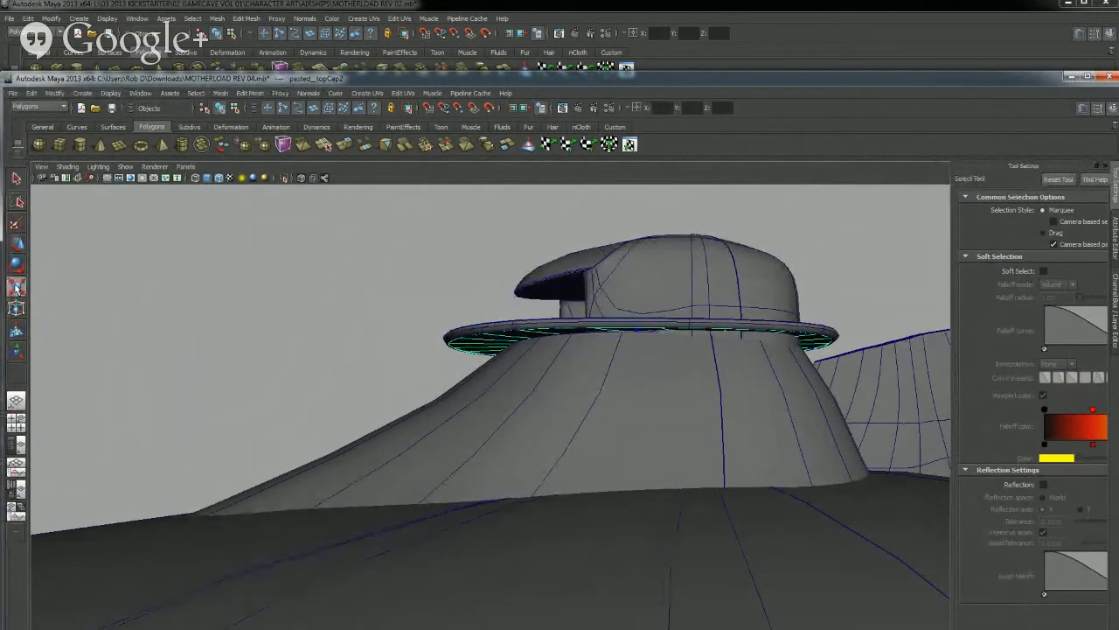
pyautogui.moveTo(625, 443)
pyautogui.mouseDown()
pyautogui.moveTo(627, 454)
pyautogui.moveTo(620, 442)
pyautogui.mouseUp()
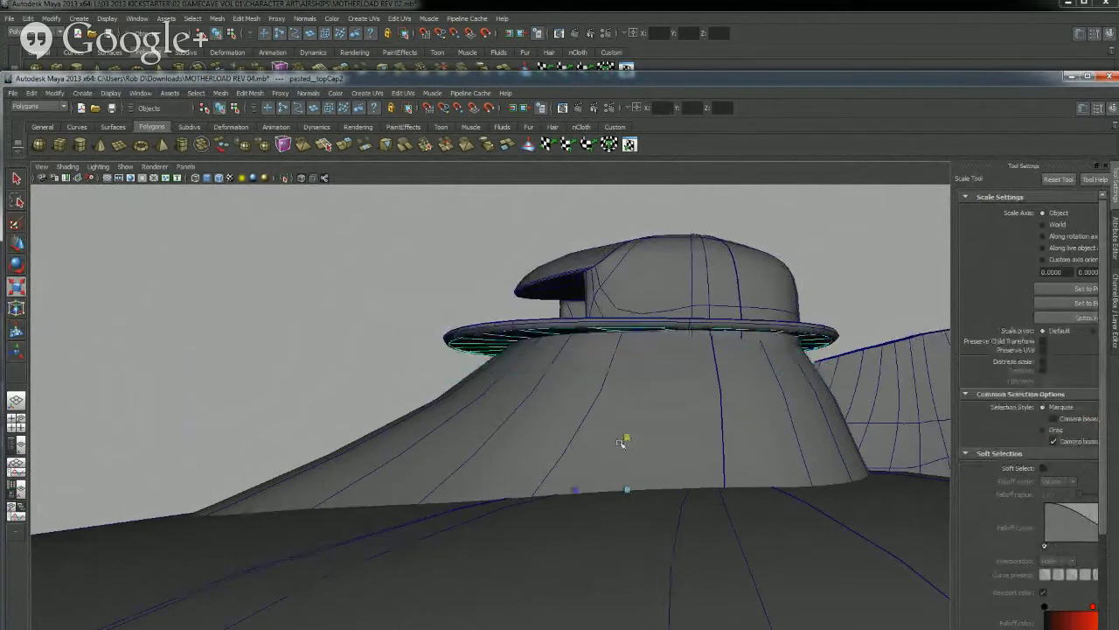
pyautogui.click(16, 243)
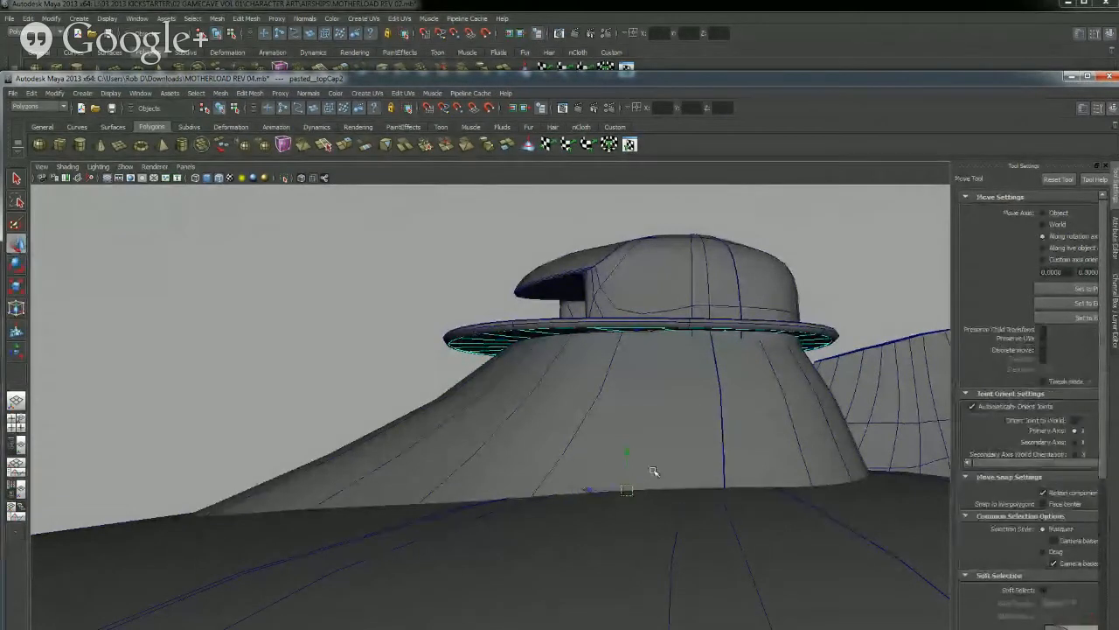
pyautogui.moveTo(629, 456)
pyautogui.mouseDown()
pyautogui.moveTo(624, 483)
pyautogui.moveTo(622, 466)
pyautogui.mouseUp()
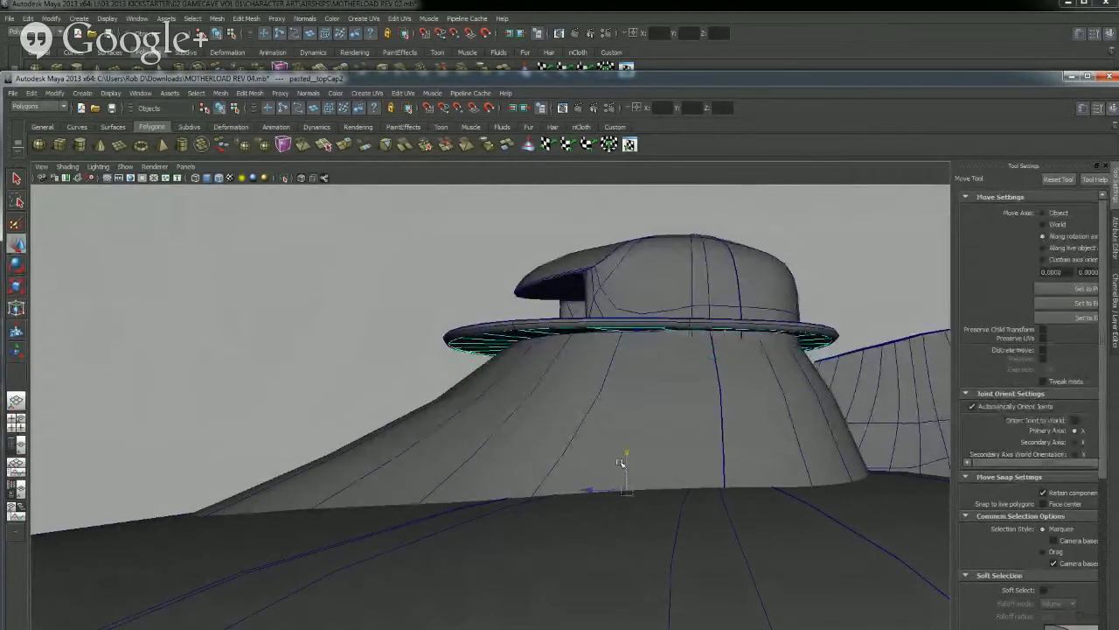
# Minimize the window holding the MOTHERLOAD REV 02 scene
pyautogui.click(29, 17)
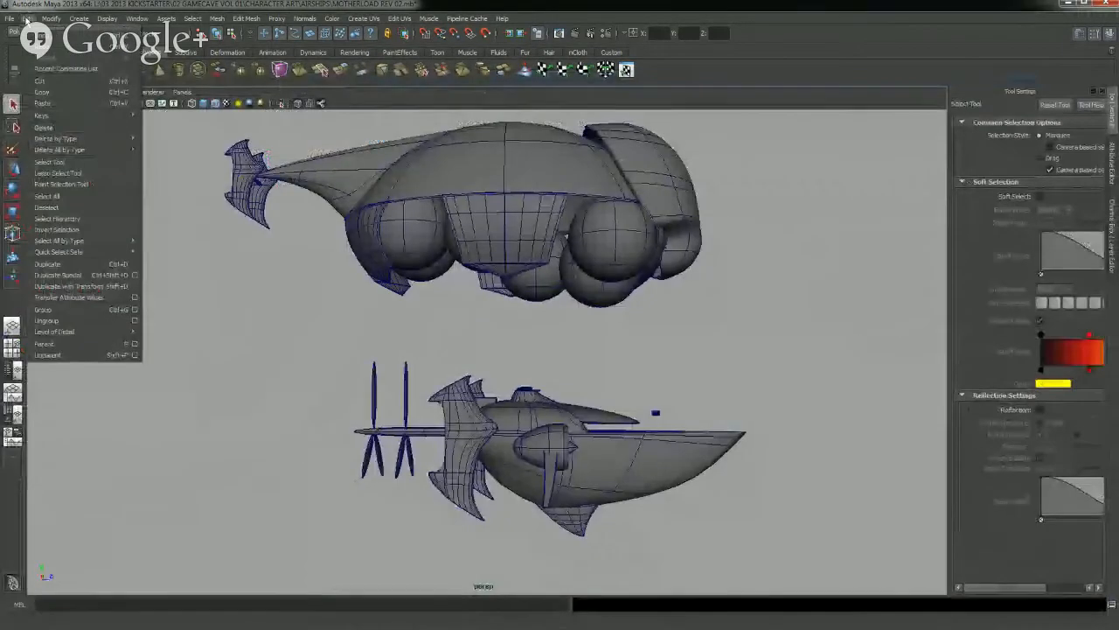
pyautogui.click(1072, 7)
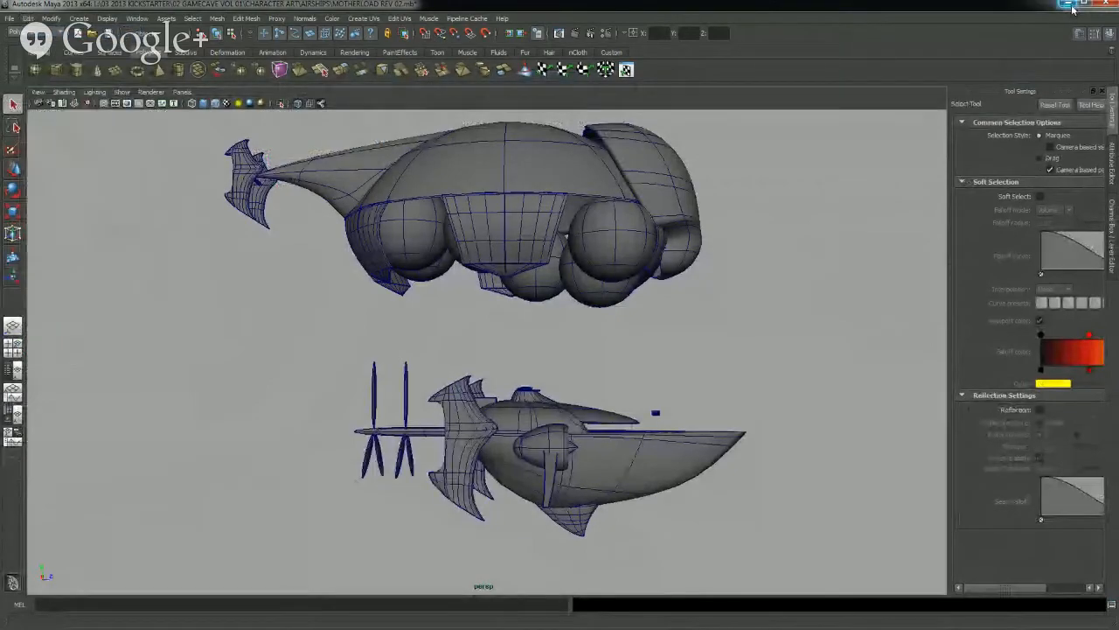
# Minimize the MOTHERLOAD REV 02 scene and deselect the flat disc cap under the turret ring in the REV 04 scene
pyautogui.click(1072, 8)
pyautogui.click(31, 93)
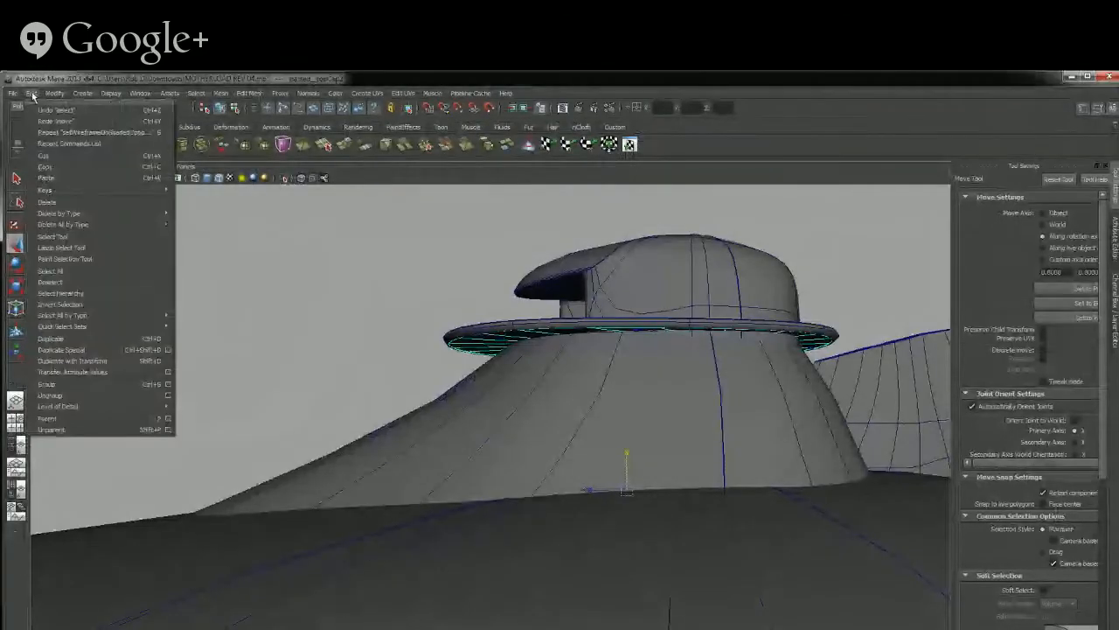
pyautogui.moveTo(51, 93)
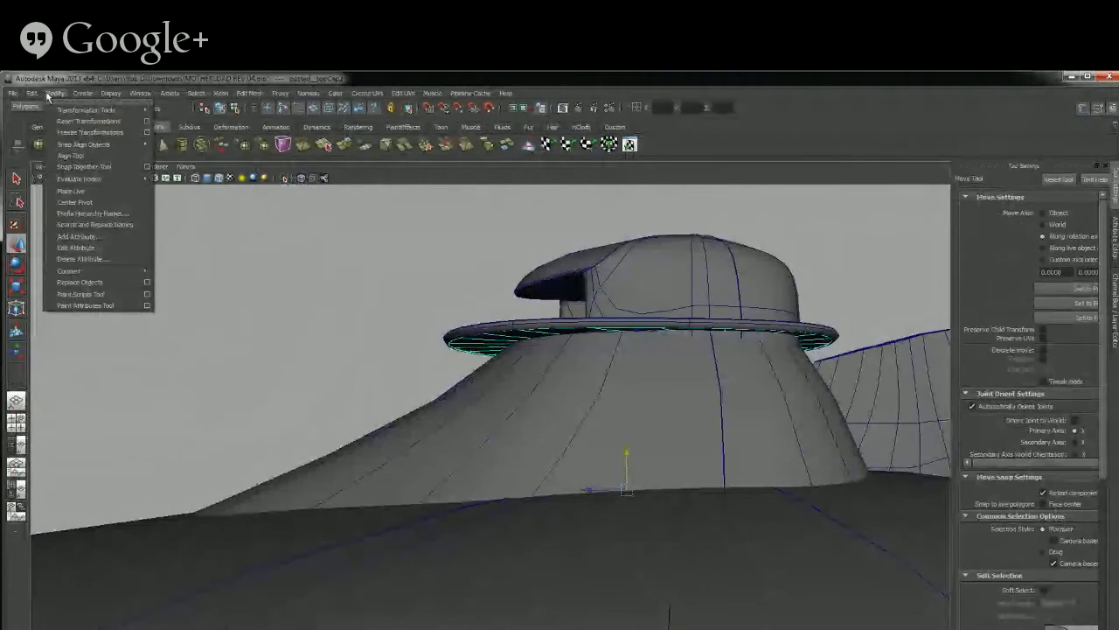
pyautogui.moveTo(76, 96)
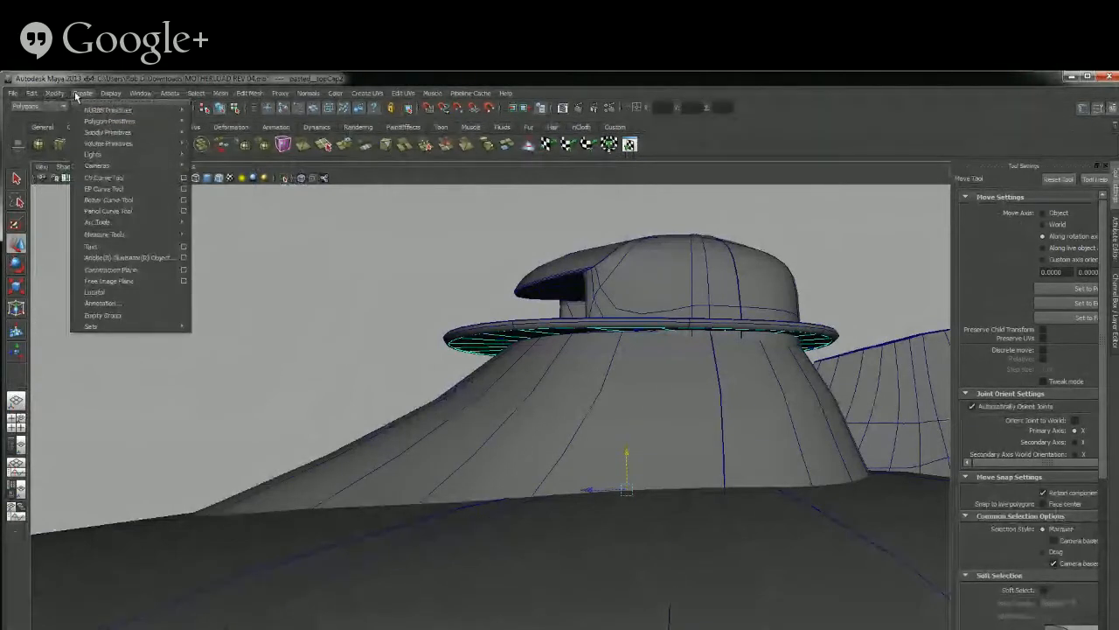
pyautogui.moveTo(38, 96)
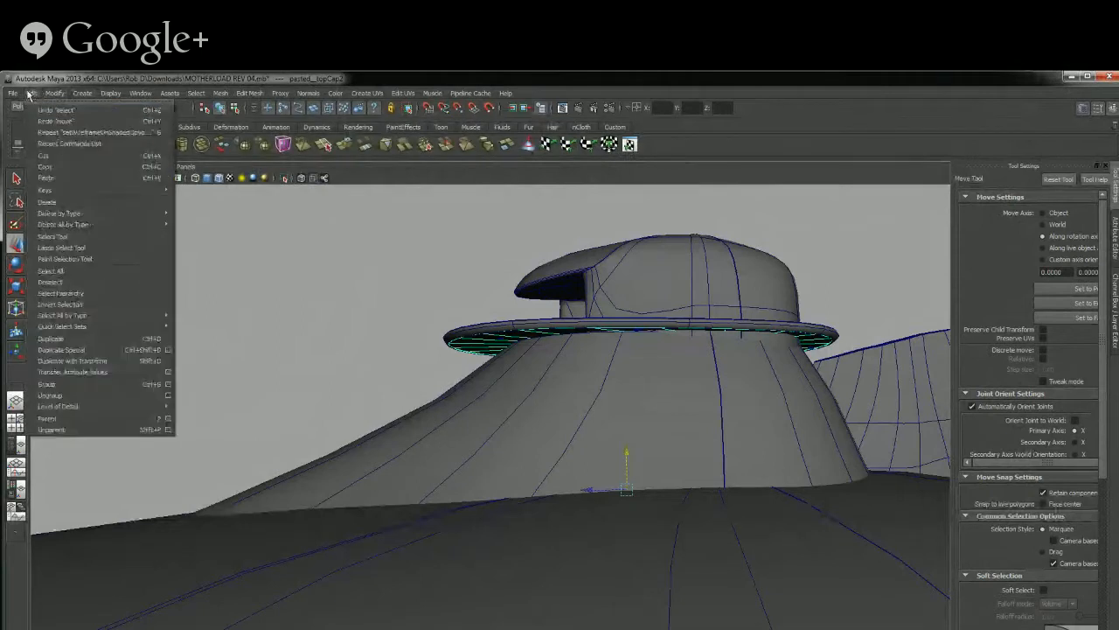
pyautogui.click(54, 282)
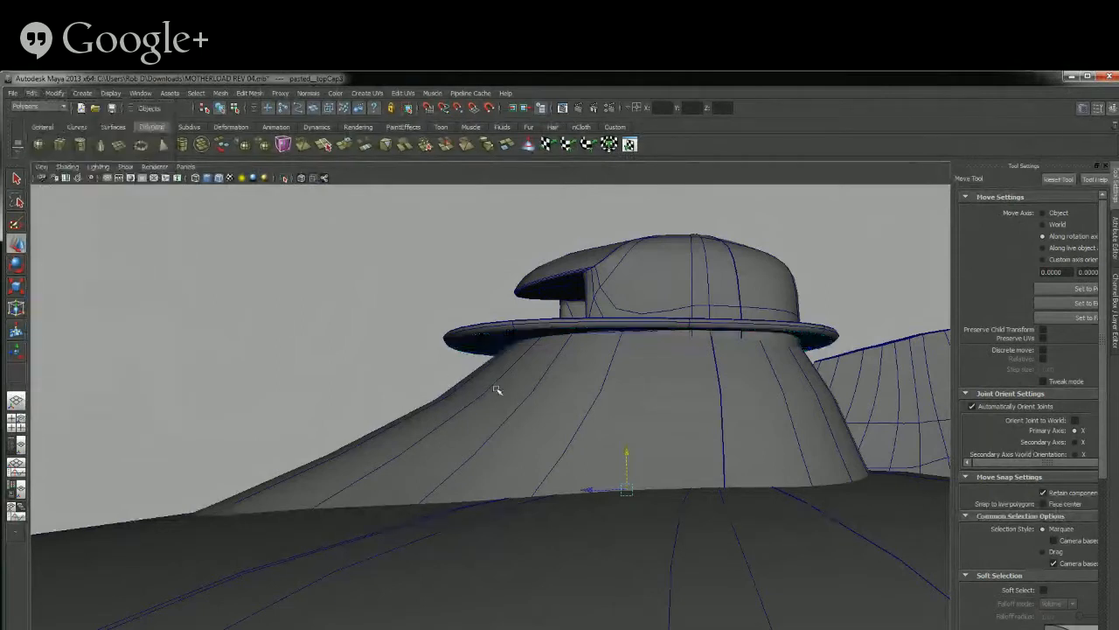
# Reselect the flat disc cap and try moving it slightly down, away from the ring below the turret dome
pyautogui.hotkey('ctrl', 'z')
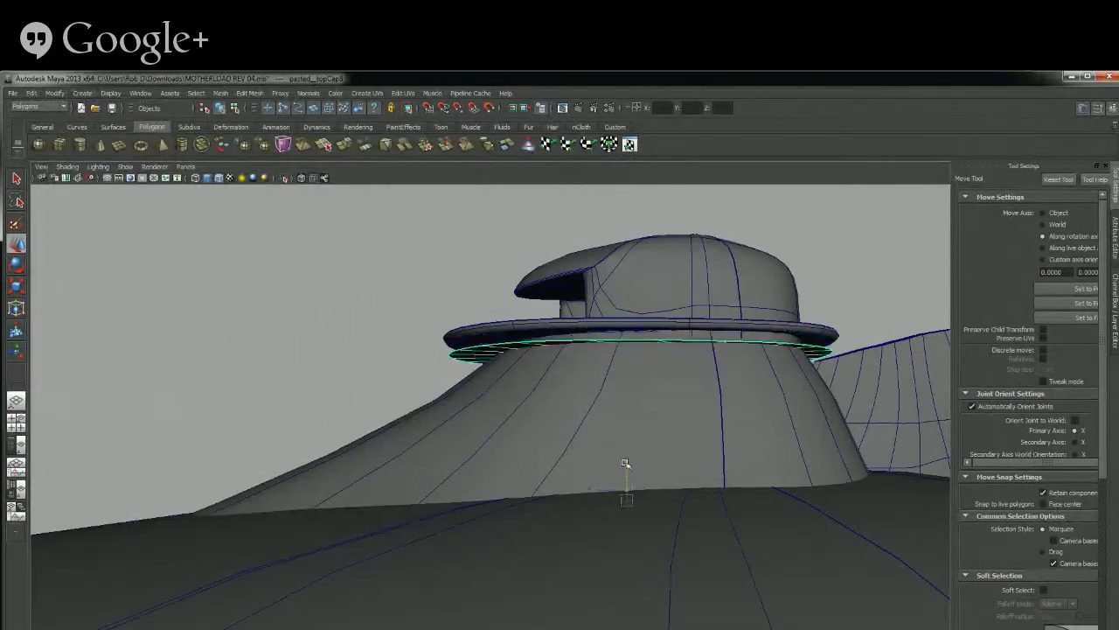
pyautogui.moveTo(625, 463); pyautogui.dragTo(623, 464)
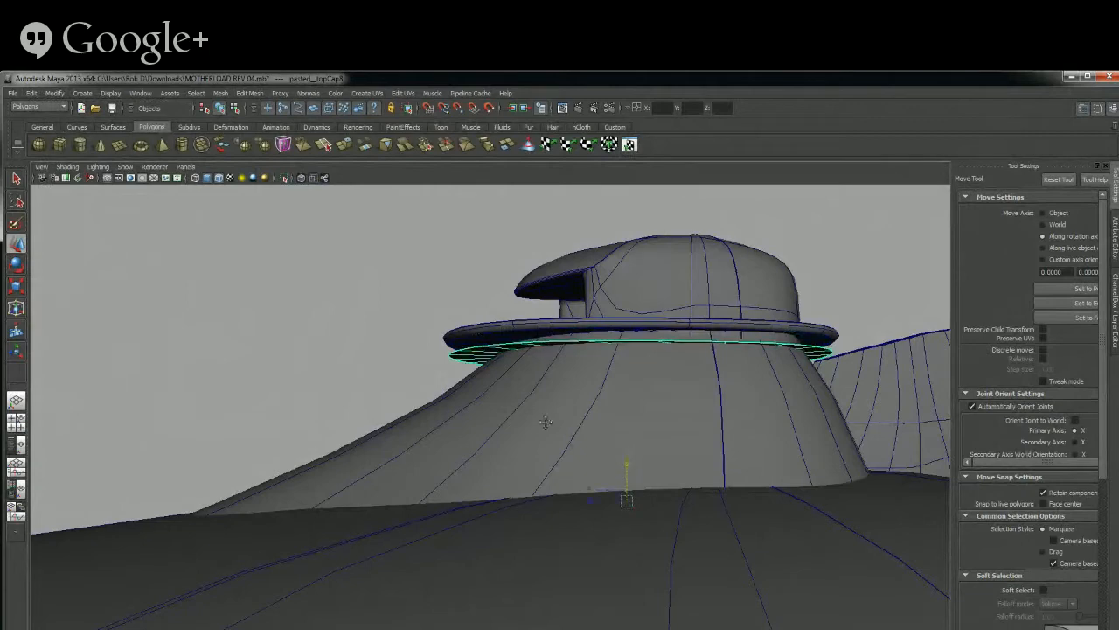
pyautogui.moveTo(545, 422)
pyautogui.keyDown('alt'); pyautogui.mouseDown()
pyautogui.moveTo(528, 442)
pyautogui.moveTo(592, 452)
pyautogui.moveTo(600, 475)
pyautogui.moveTo(458, 461)
pyautogui.moveTo(394, 418)
pyautogui.moveTo(390, 437)
pyautogui.moveTo(575, 453)
pyautogui.moveTo(546, 440)
pyautogui.mouseUp(); pyautogui.keyUp('alt')
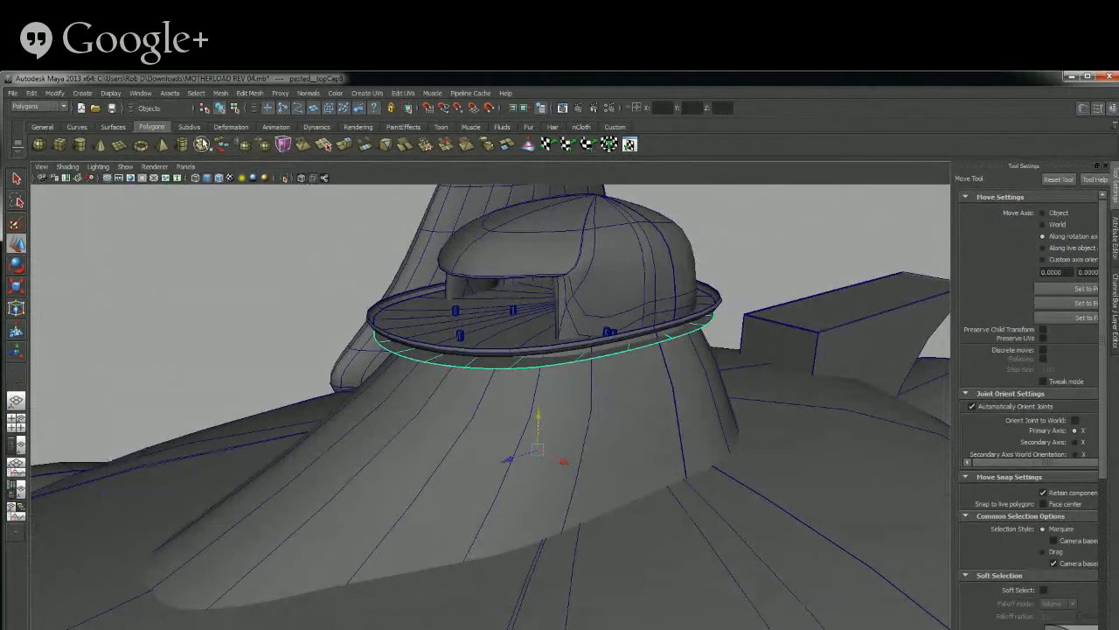
pyautogui.click(114, 128)
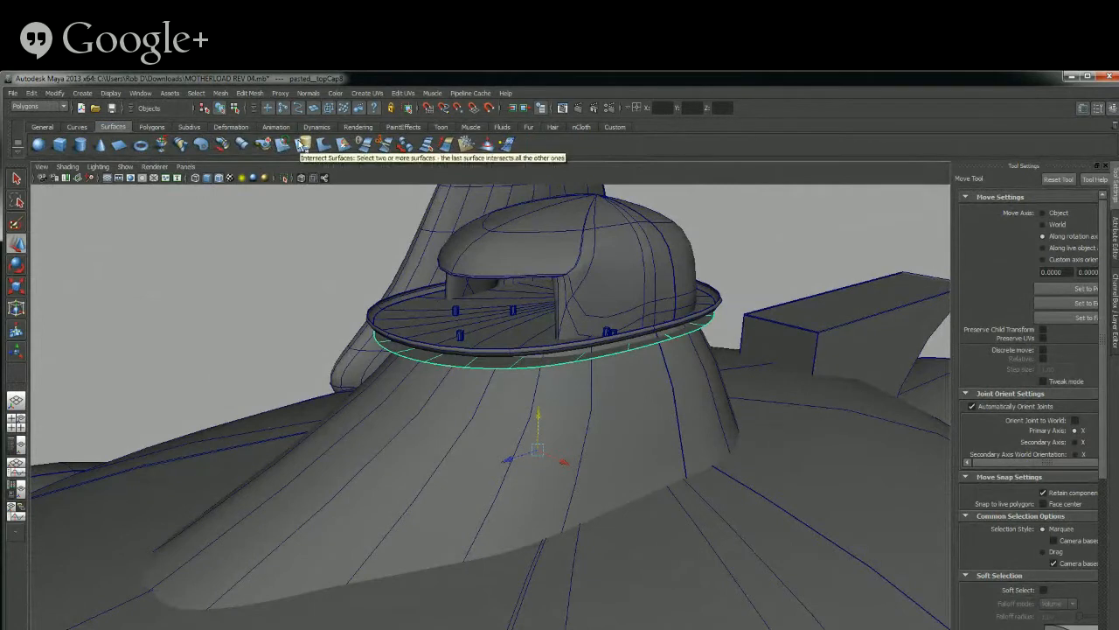
pyautogui.click(234, 128)
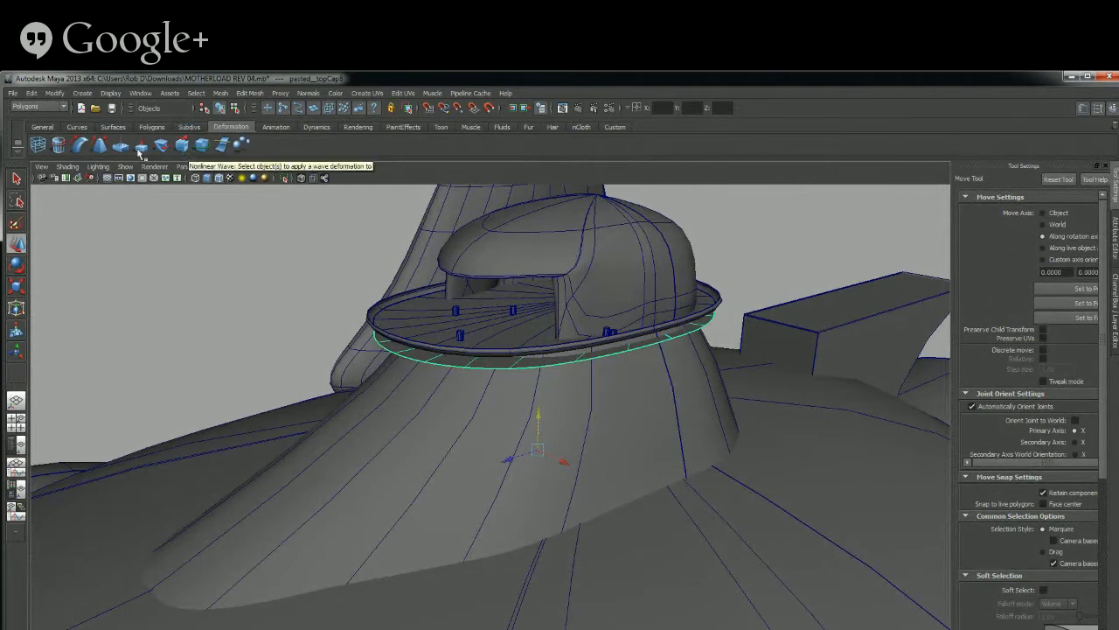
pyautogui.click(142, 94)
pyautogui.moveTo(176, 99)
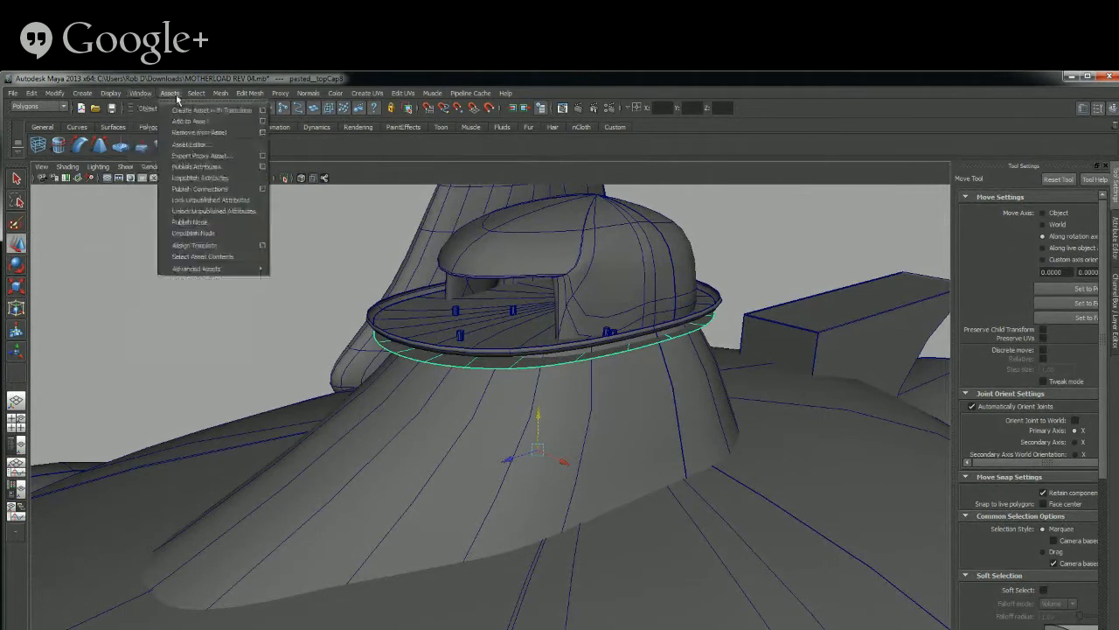
pyautogui.moveTo(138, 96)
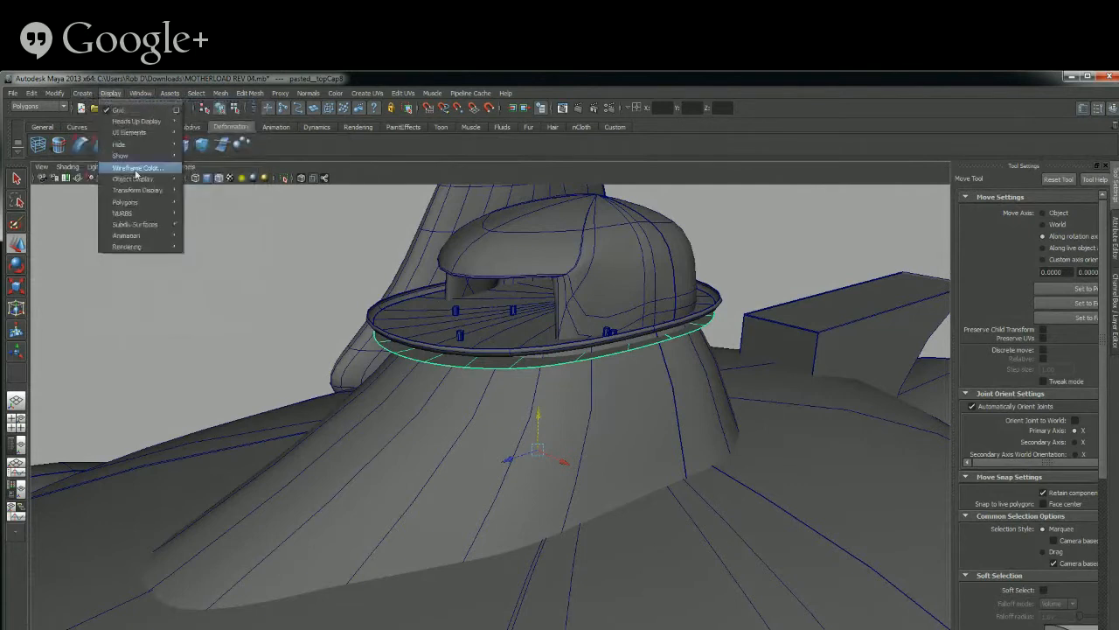
pyautogui.moveTo(135, 204)
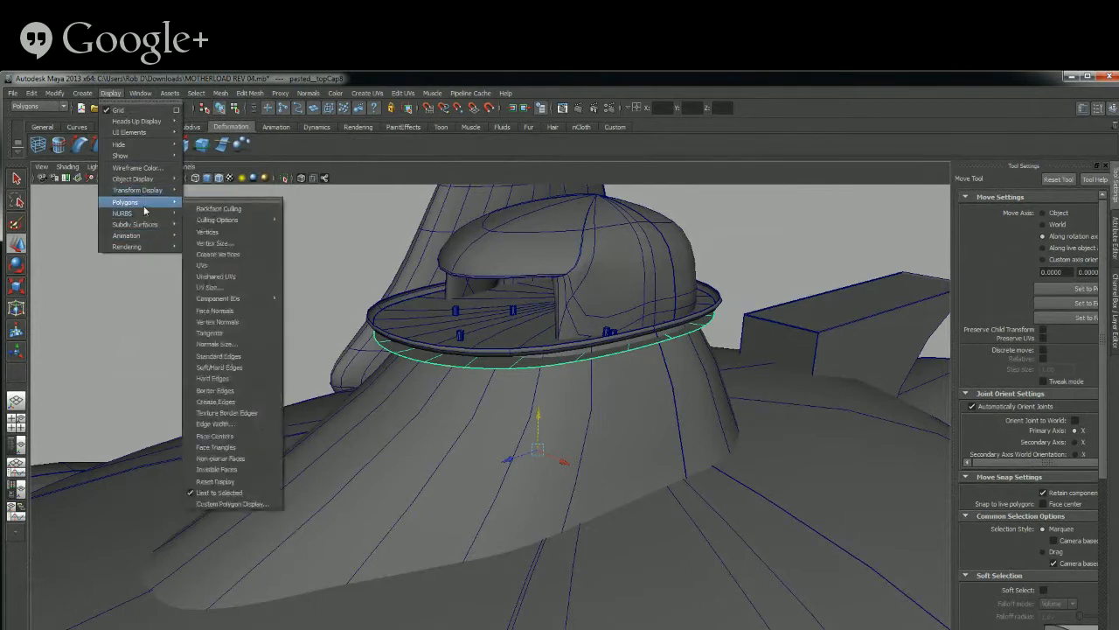
pyautogui.moveTo(141, 225)
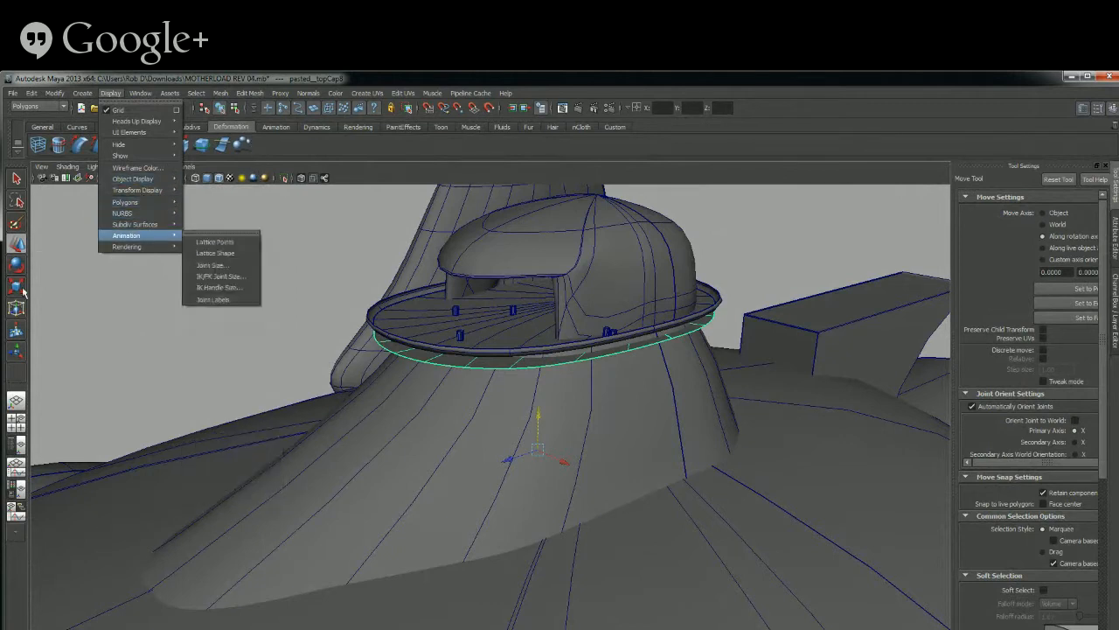
# Try a soft modification on the disc cap below the turret ring and undo it
pyautogui.click(16, 330)
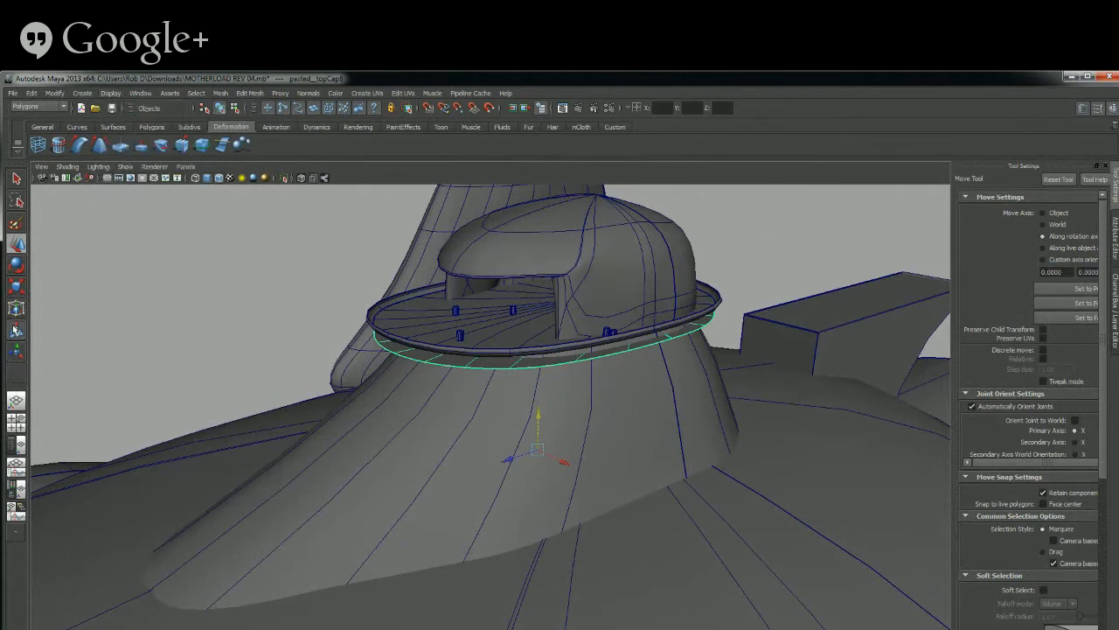
pyautogui.click(15, 331)
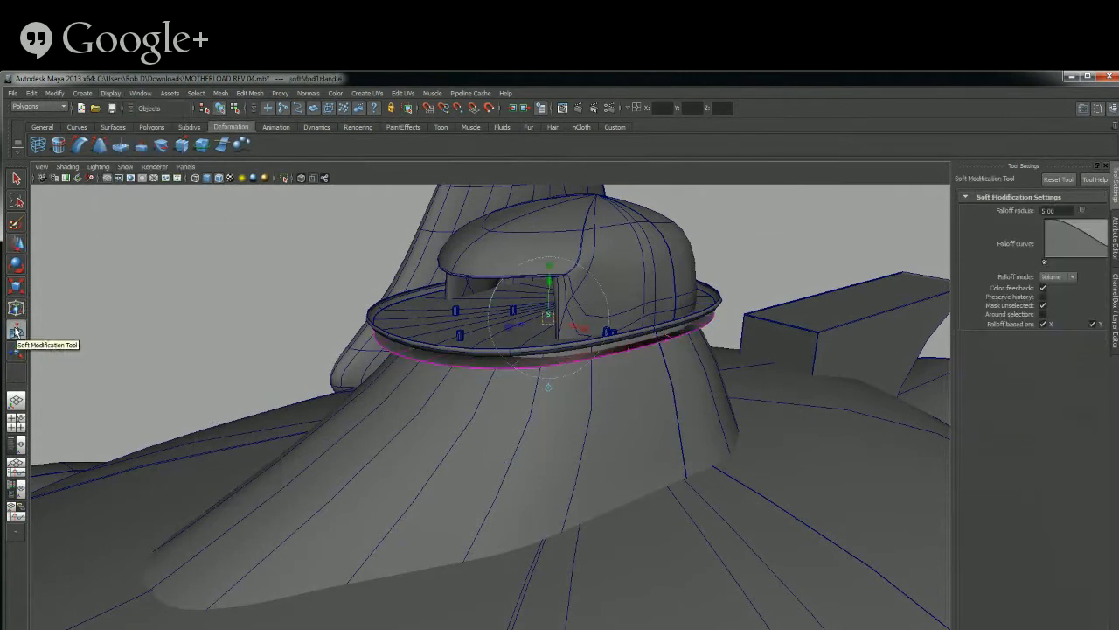
pyautogui.hotkey('ctrl', 'z')
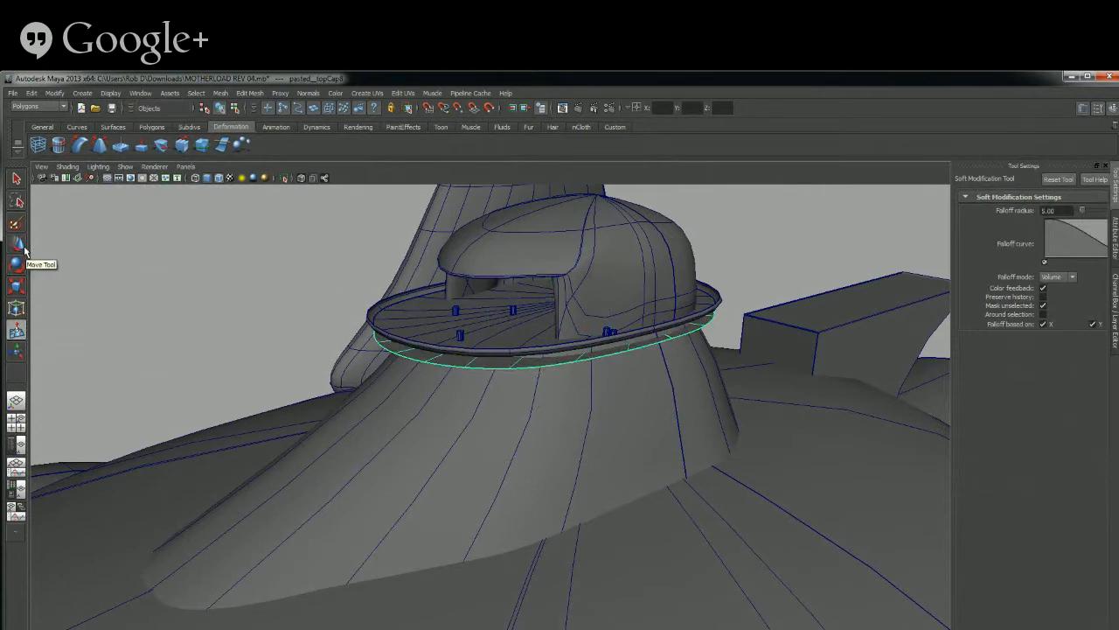
# Switch the disc cap to component mode, try to select parts of its rim, and return to object mode
pyautogui.click(151, 127)
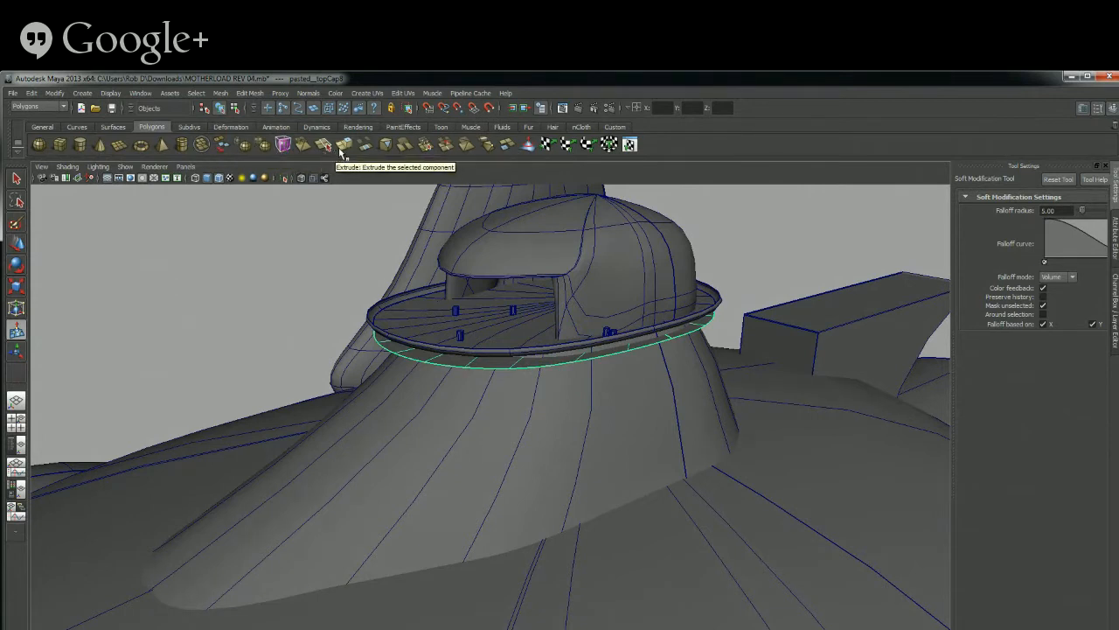
pyautogui.press('F8')
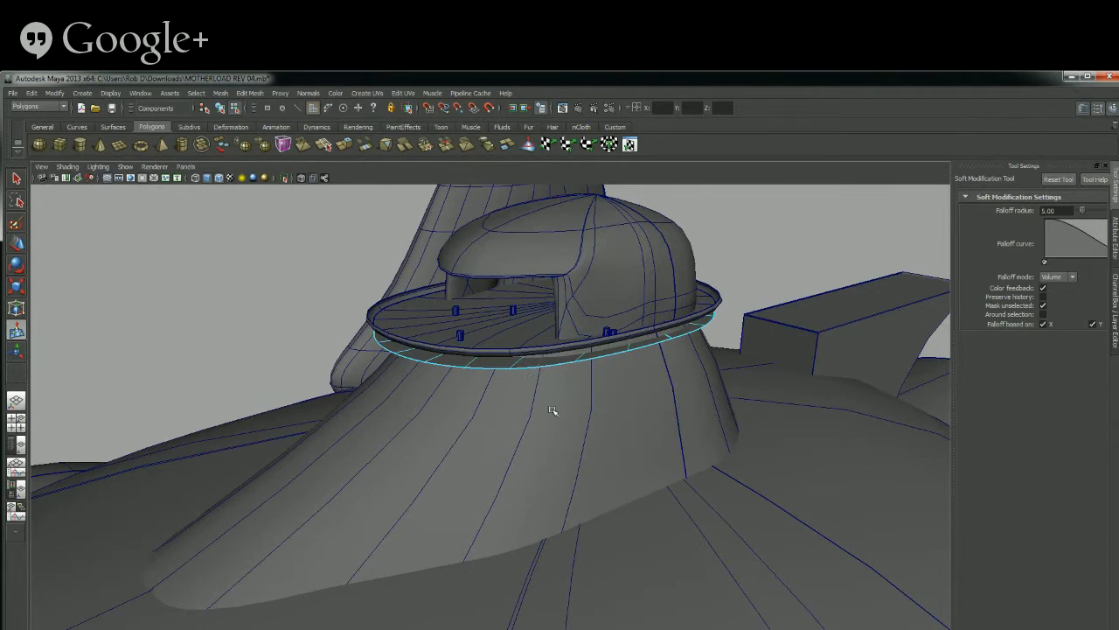
pyautogui.keyDown('alt'); pyautogui.moveTo(553, 410); pyautogui.dragTo(499, 370); pyautogui.keyUp('alt')
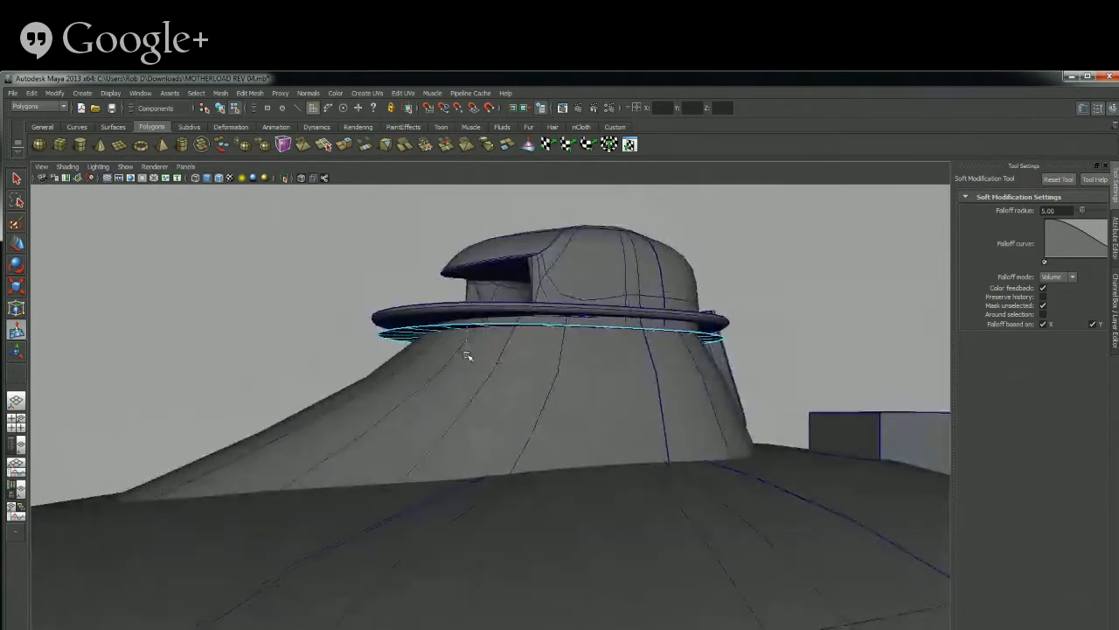
pyautogui.scroll(3, 471, 325)
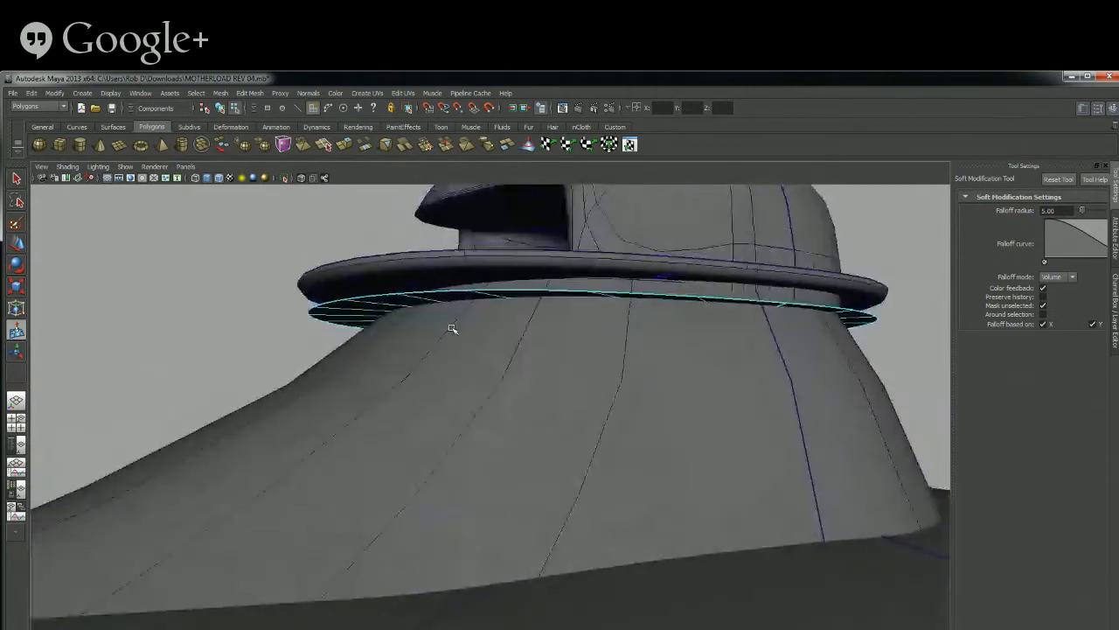
pyautogui.click(17, 179)
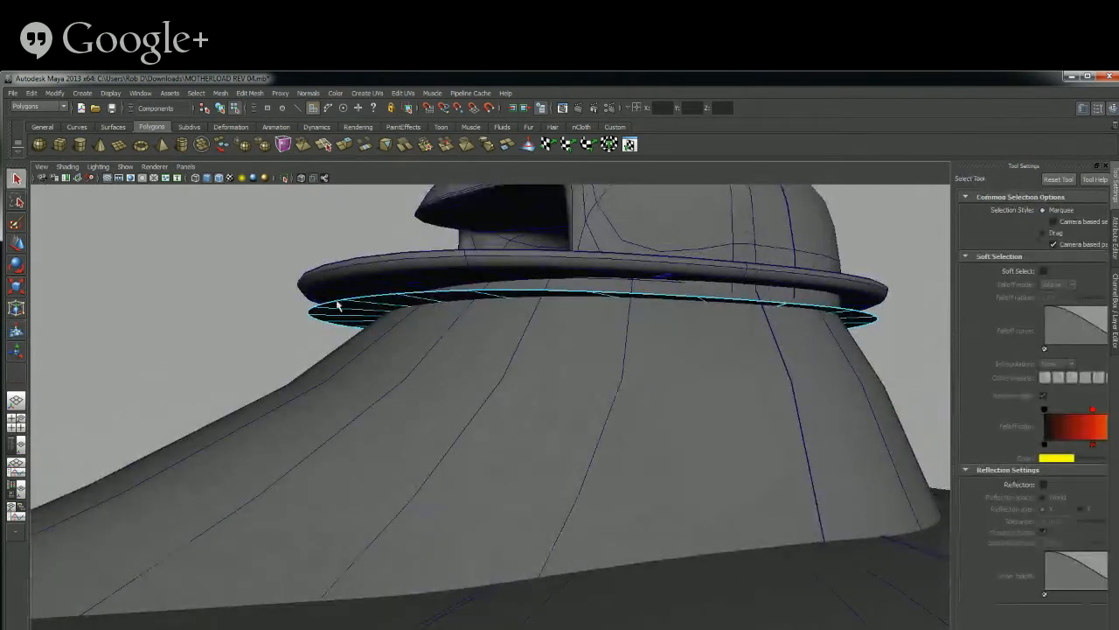
pyautogui.keyDown('alt'); pyautogui.moveTo(338, 315); pyautogui.dragTo(376, 363); pyautogui.keyUp('alt')
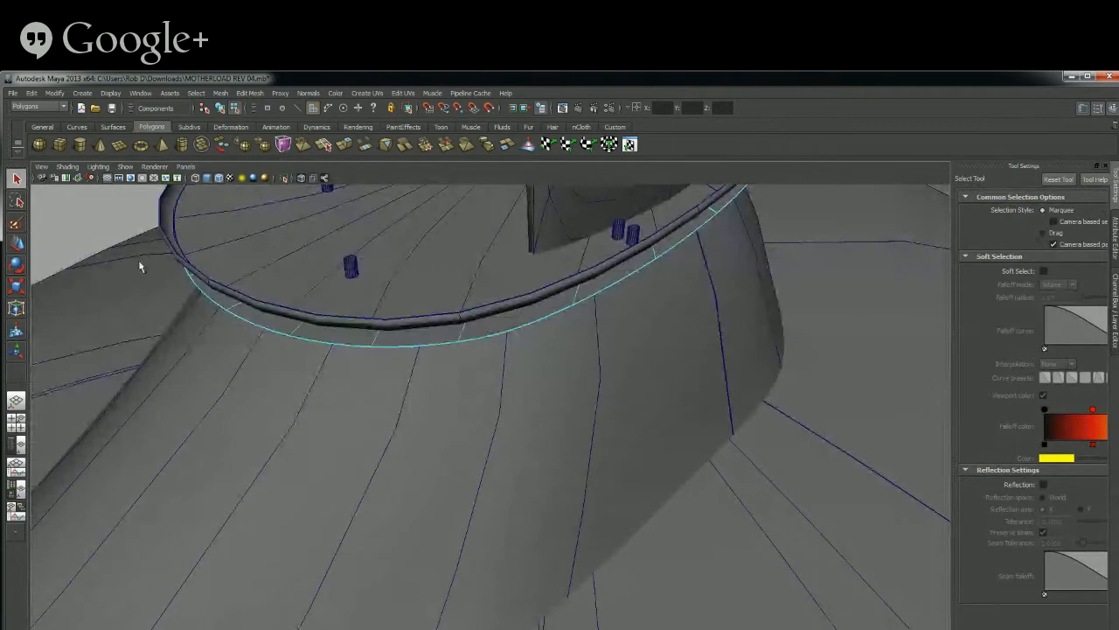
pyautogui.keyDown('alt'); pyautogui.moveTo(341, 320); pyautogui.dragTo(403, 314); pyautogui.keyUp('alt')
pyautogui.press('F8')
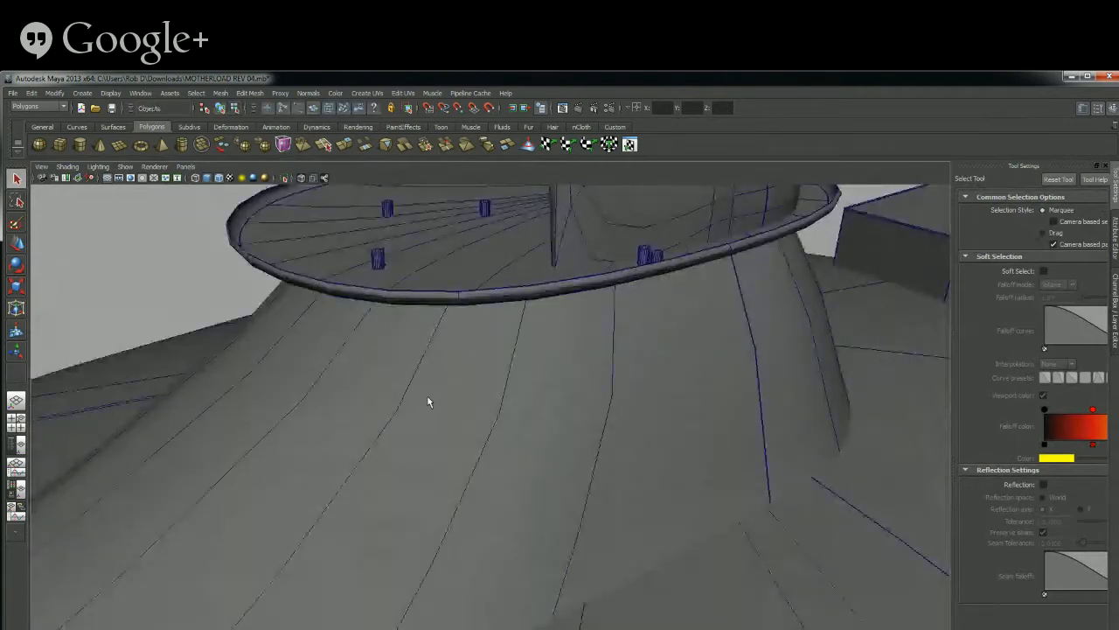
# Select the disc cap on the ring's underside and try lowering it clear of the ring with the Move tool
pyautogui.keyDown('alt'); pyautogui.moveTo(429, 400); pyautogui.dragTo(394, 358); pyautogui.keyUp('alt')
pyautogui.click(389, 324)
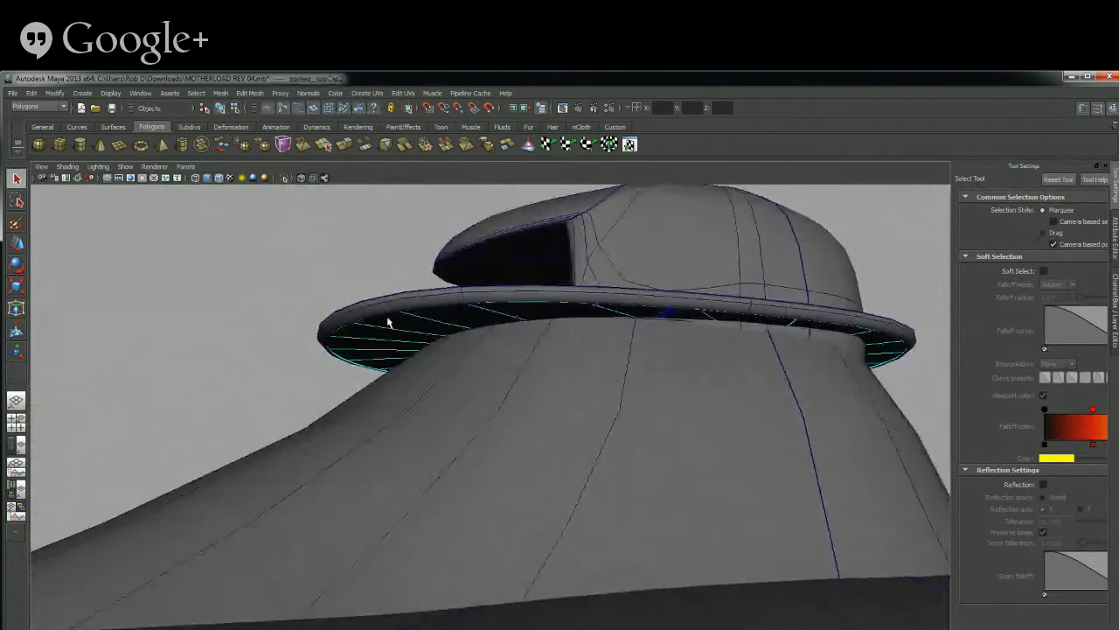
pyautogui.click(16, 243)
pyautogui.moveTo(594, 540); pyautogui.dragTo(603, 559)
pyautogui.keyDown('alt'); pyautogui.moveTo(510, 428); pyautogui.dragTo(490, 399); pyautogui.keyUp('alt')
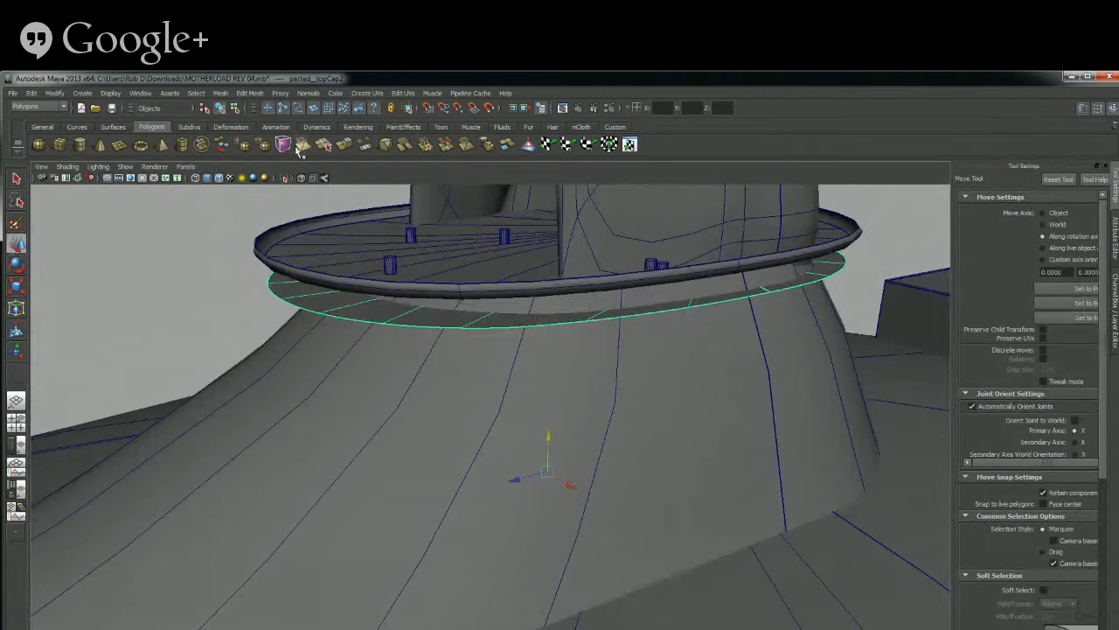
# Try to pick components of the lowered disc cap for an Extrude, using the Paint Selection, Lasso and Select tools
pyautogui.click(346, 145)
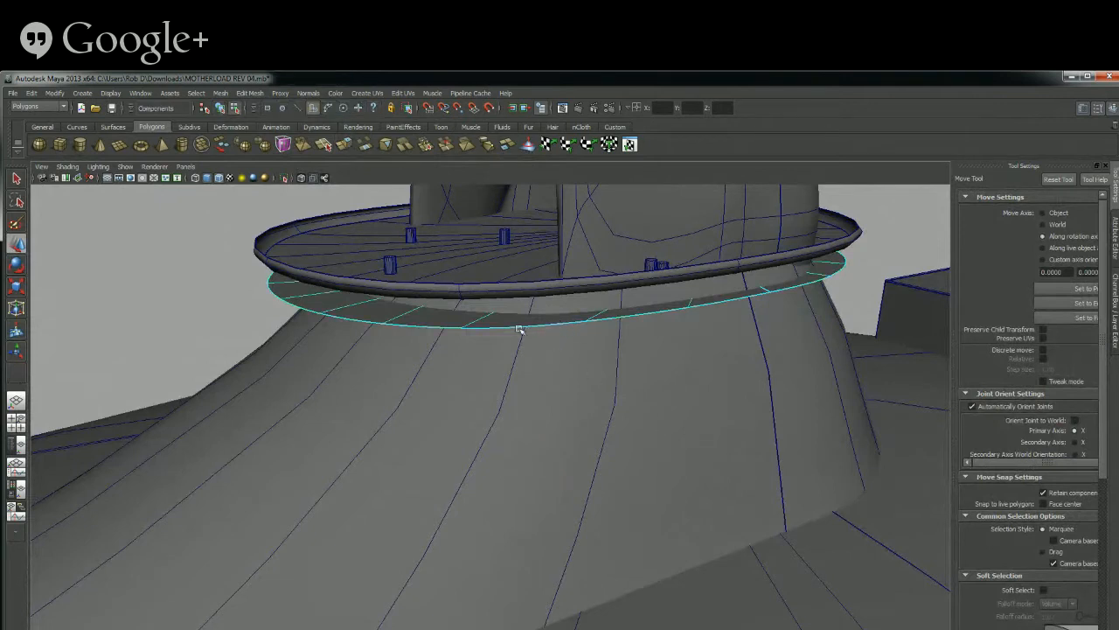
pyautogui.press('F8')
pyautogui.press('q')
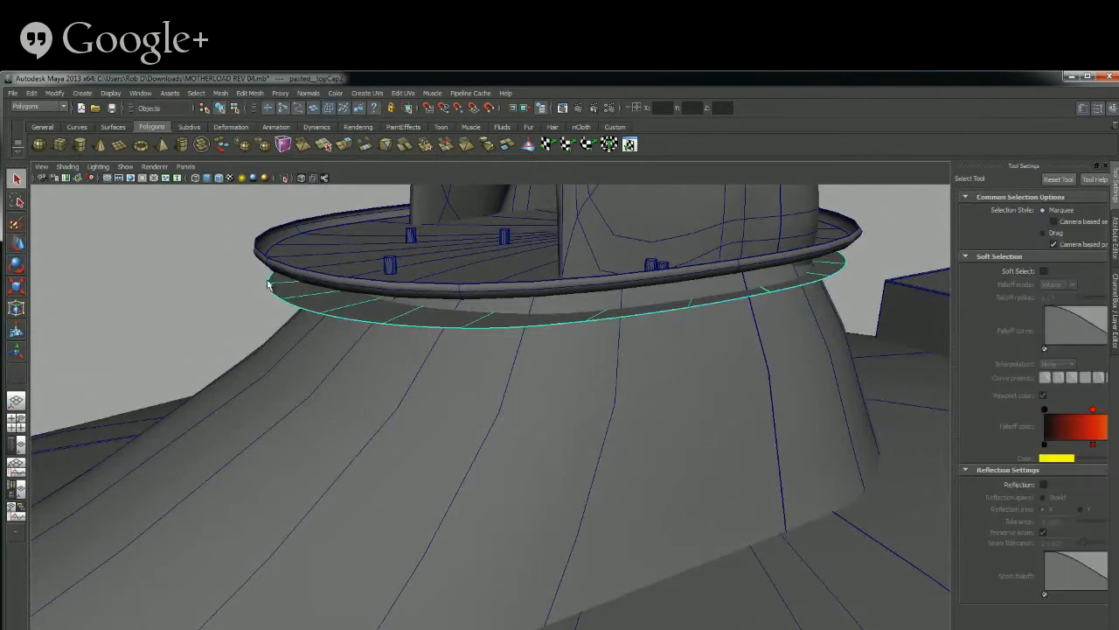
pyautogui.click(15, 223)
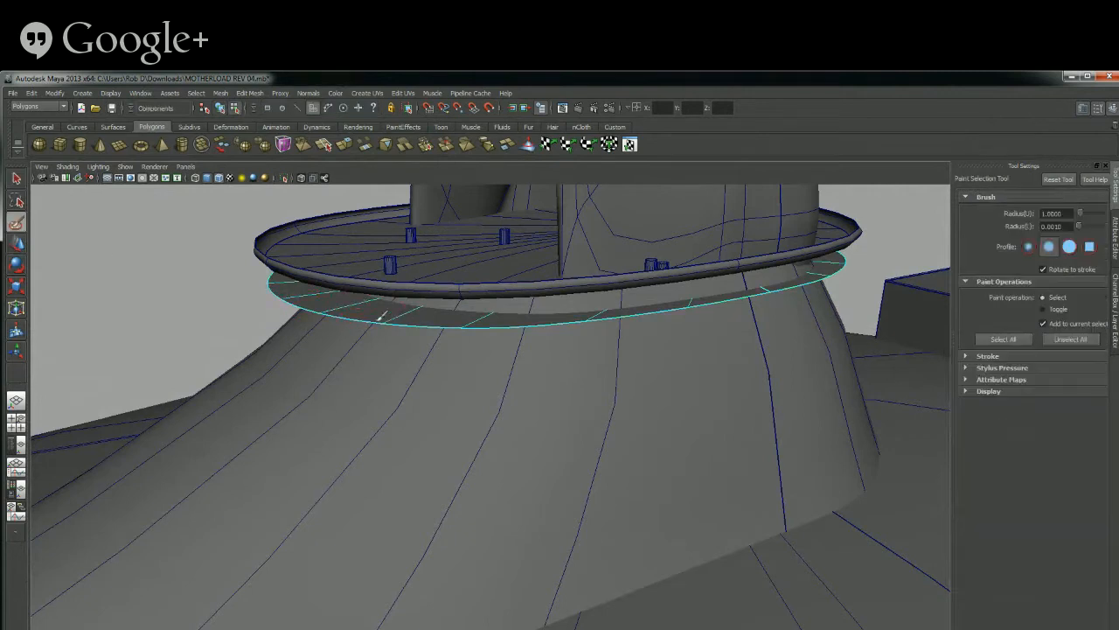
pyautogui.click(17, 201)
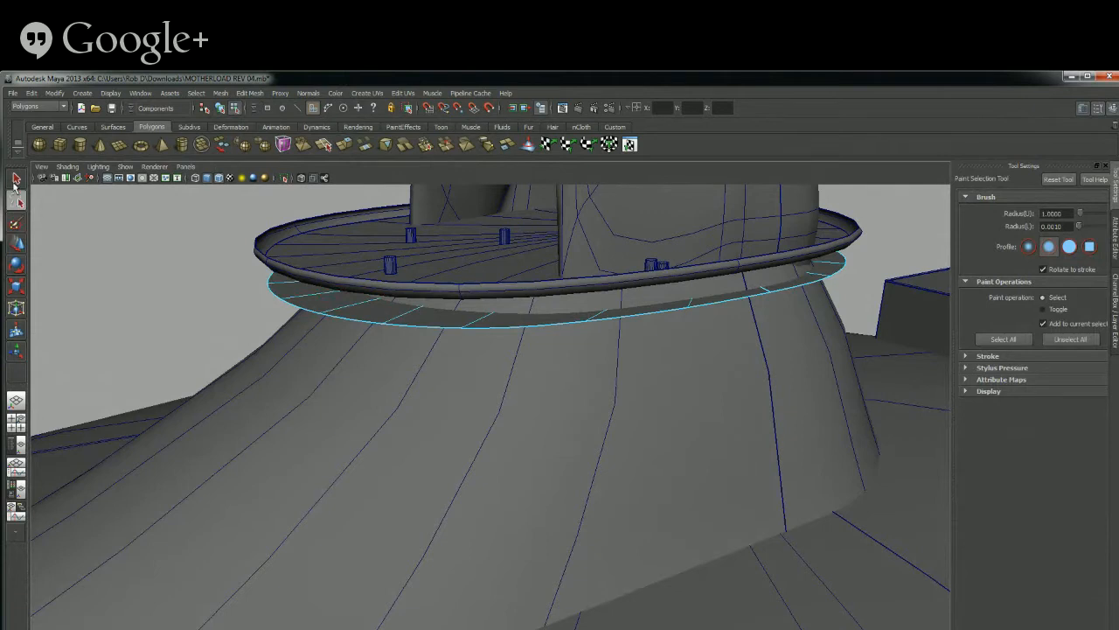
pyautogui.click(16, 179)
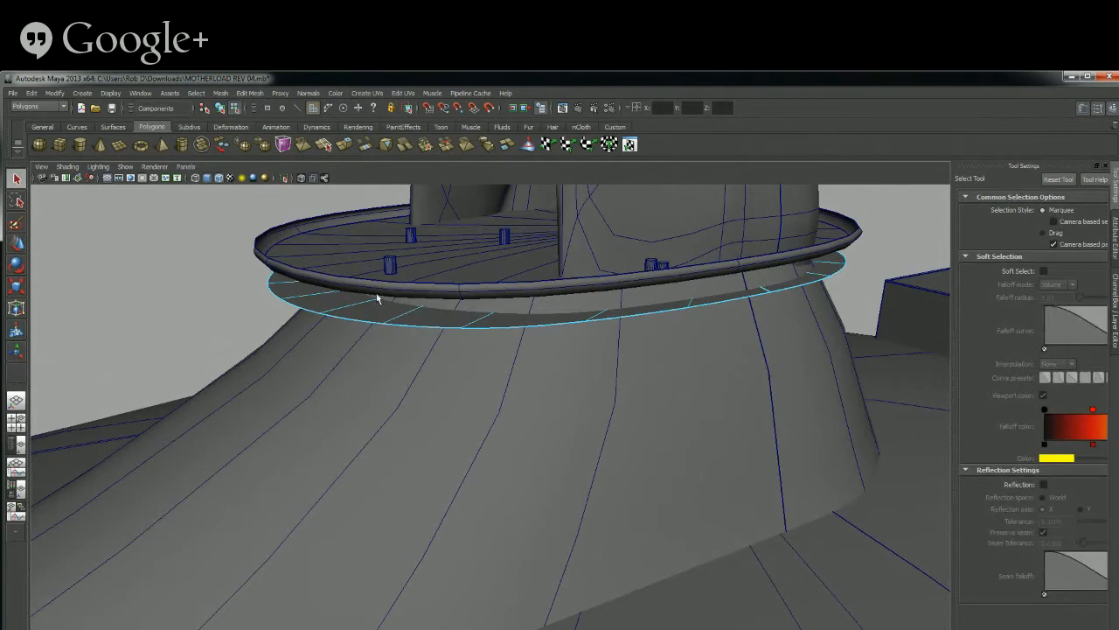
pyautogui.keyDown('alt'); pyautogui.moveTo(402, 350); pyautogui.dragTo(405, 310); pyautogui.keyUp('alt')
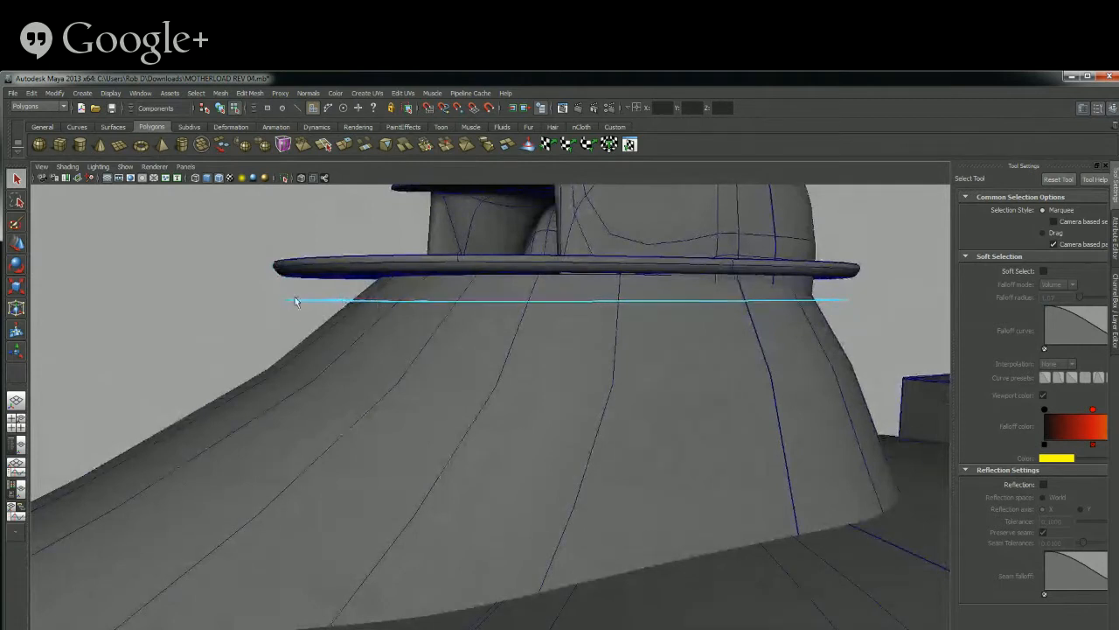
# Return to object mode and clear the selection of the disc cap below the turret
pyautogui.press('F8')
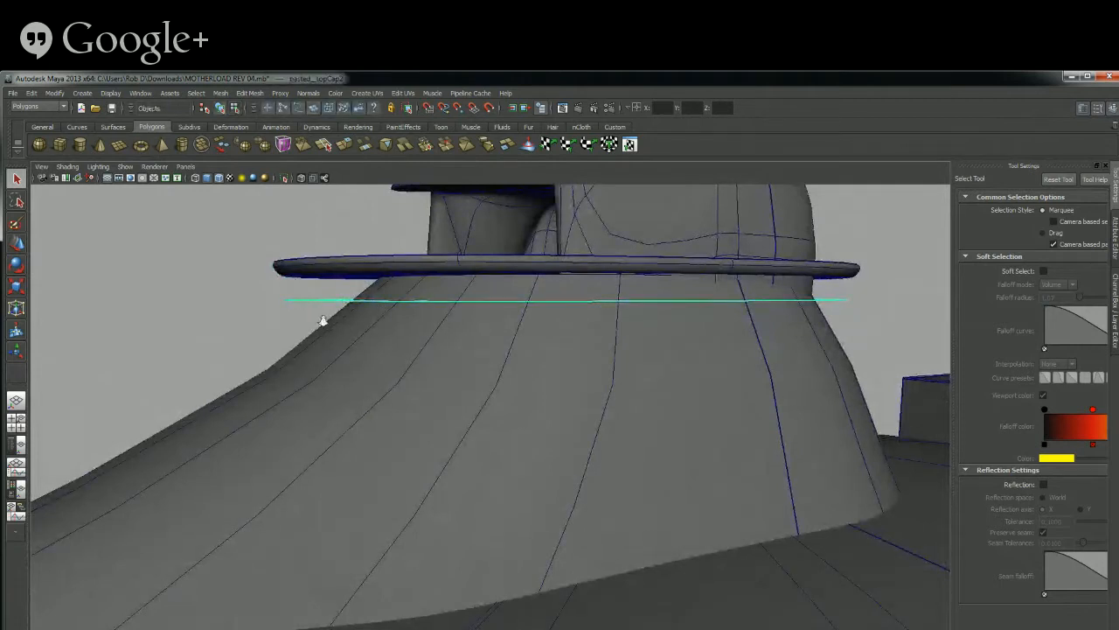
pyautogui.keyDown('alt'); pyautogui.moveTo(322, 321); pyautogui.dragTo(370, 369, button='right'); pyautogui.keyUp('alt')
pyautogui.keyDown('alt'); pyautogui.moveTo(370, 370); pyautogui.dragTo(398, 400); pyautogui.keyUp('alt')
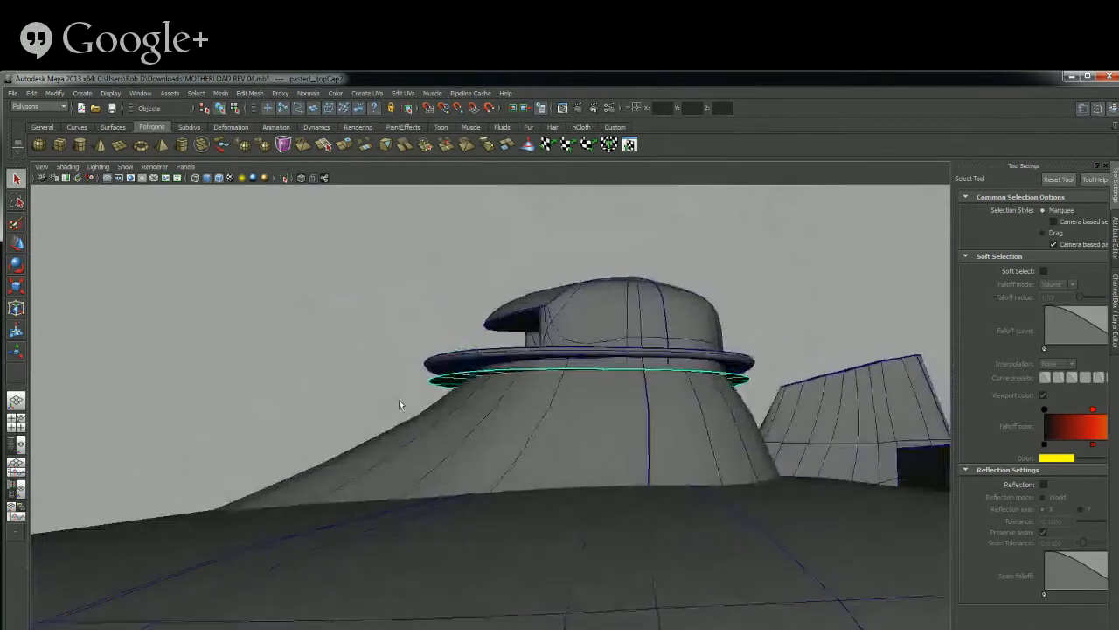
pyautogui.click(396, 395)
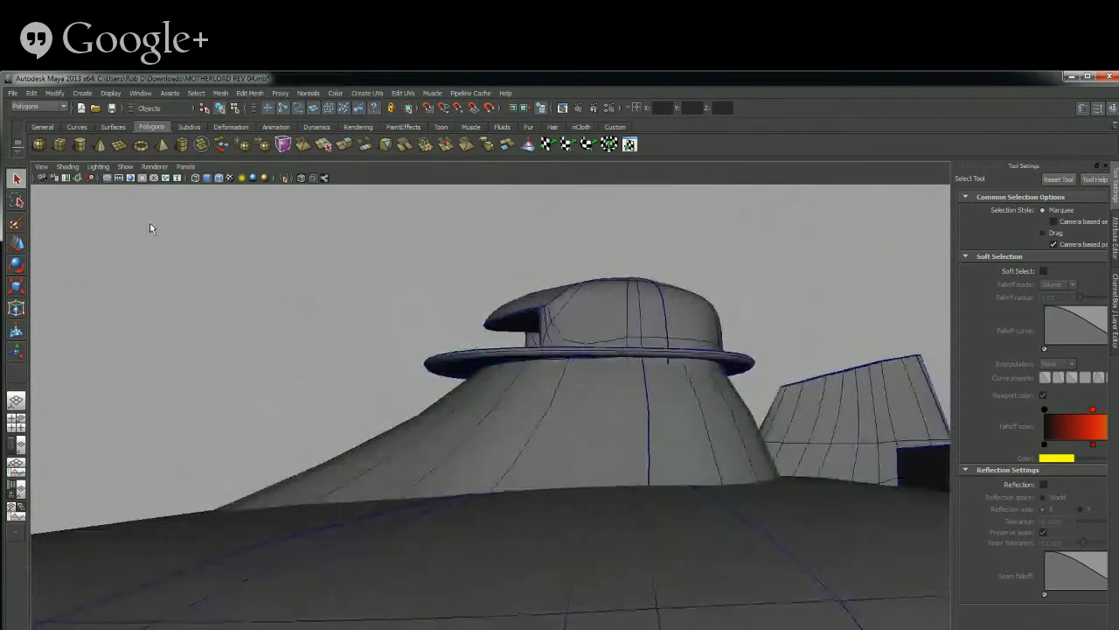
# View the turret from its opposite side in Maya, switch to Photoshop and check the Performance preferences
pyautogui.keyDown('alt'); pyautogui.moveTo(382, 414); pyautogui.dragTo(622, 411); pyautogui.keyUp('alt')
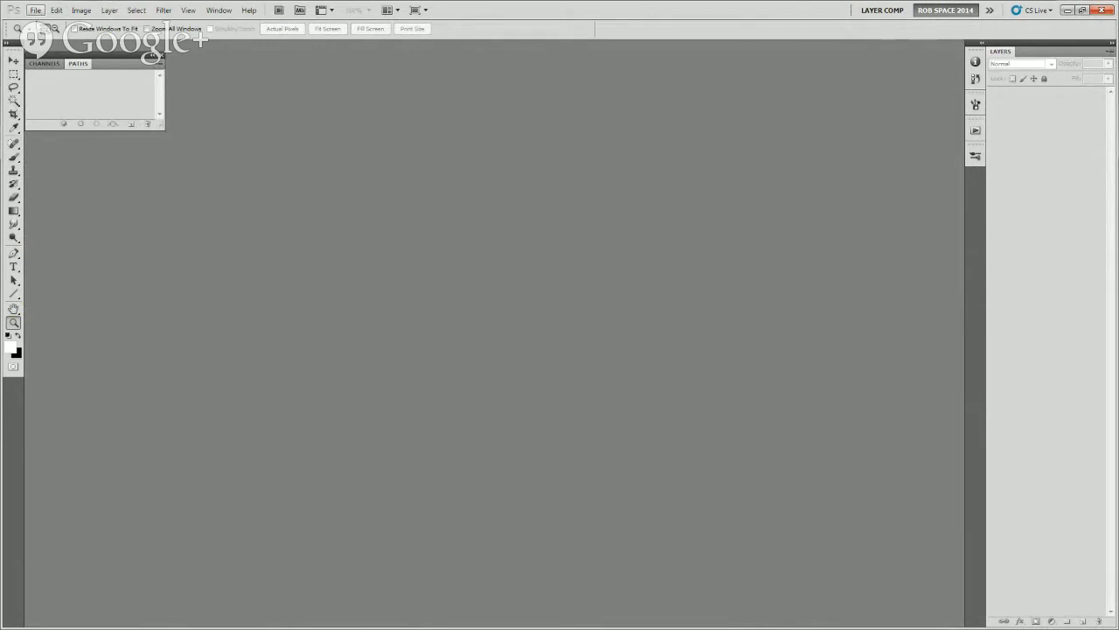
pyautogui.click(35, 10)
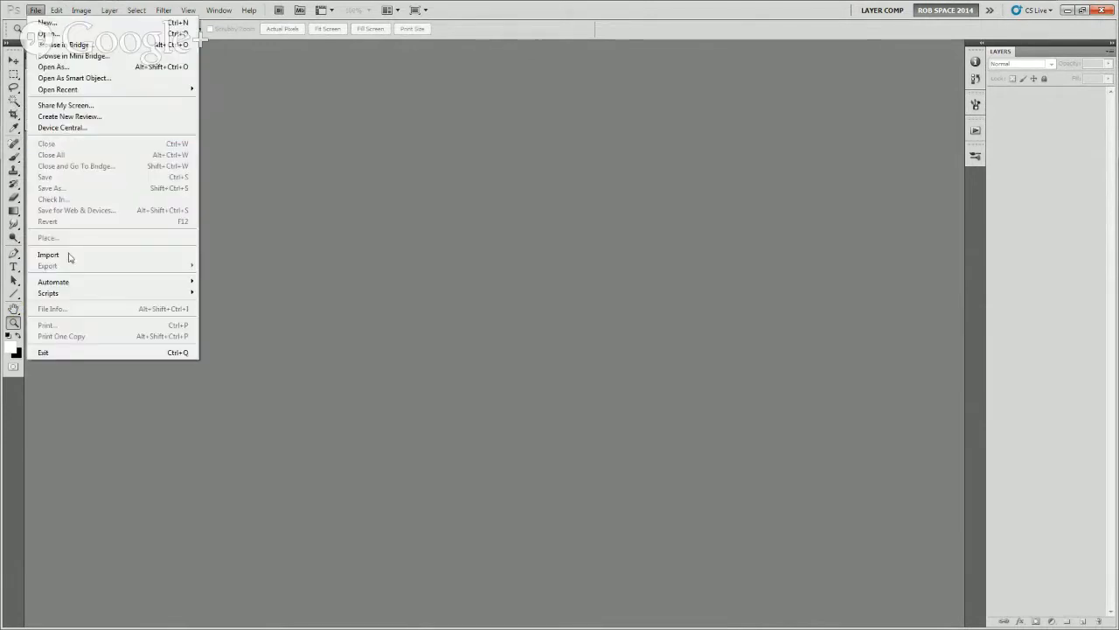
pyautogui.moveTo(56, 10)
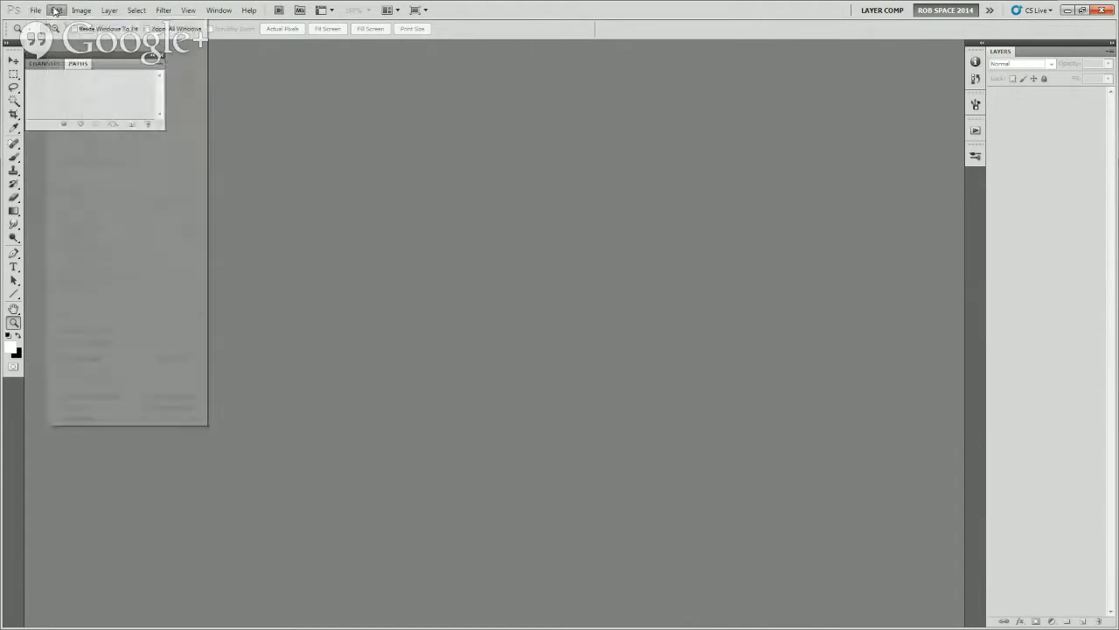
pyautogui.moveTo(105, 418)
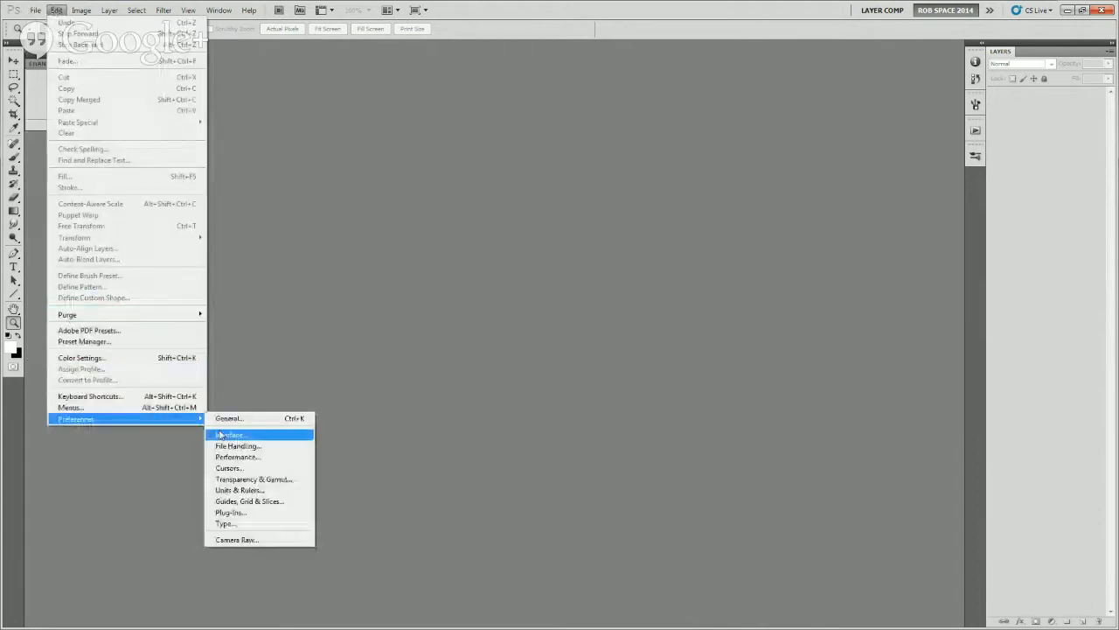
pyautogui.click(237, 418)
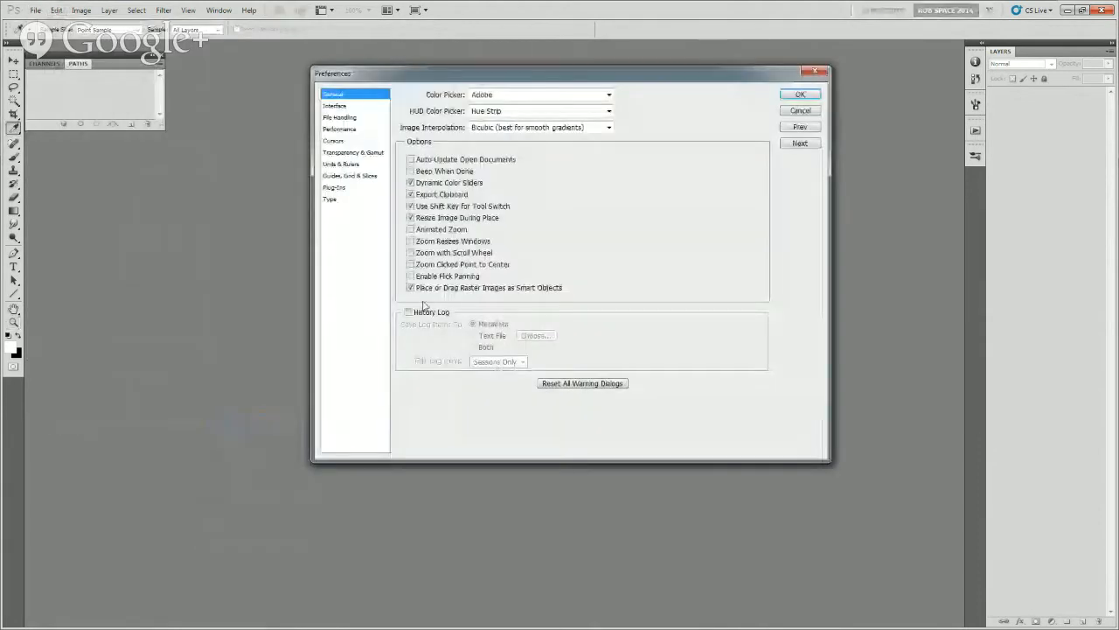
pyautogui.click(337, 129)
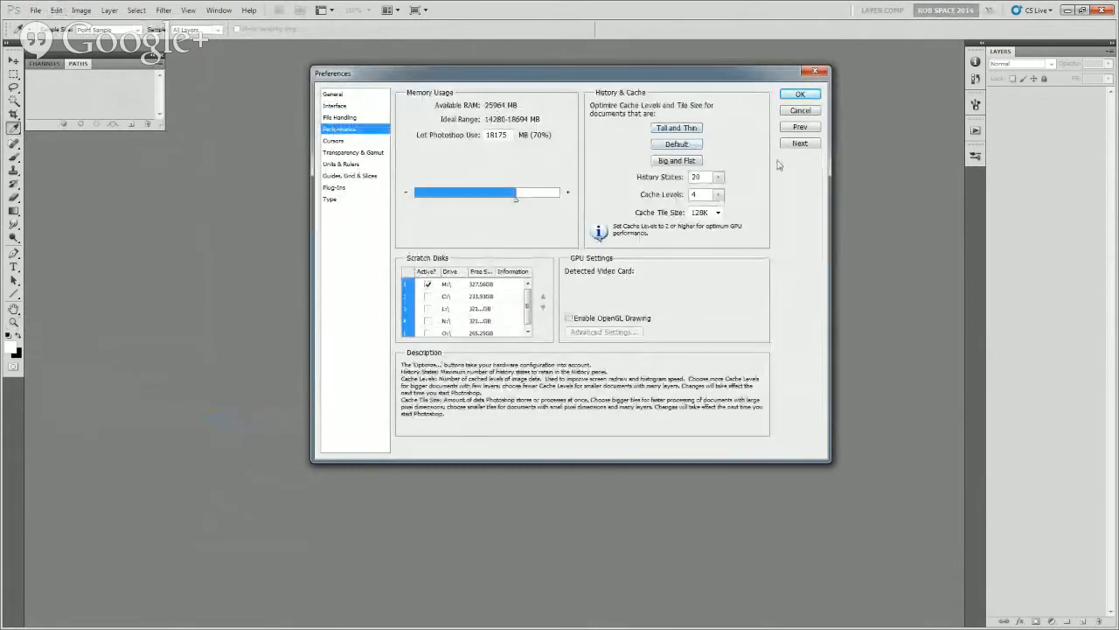
pyautogui.click(795, 112)
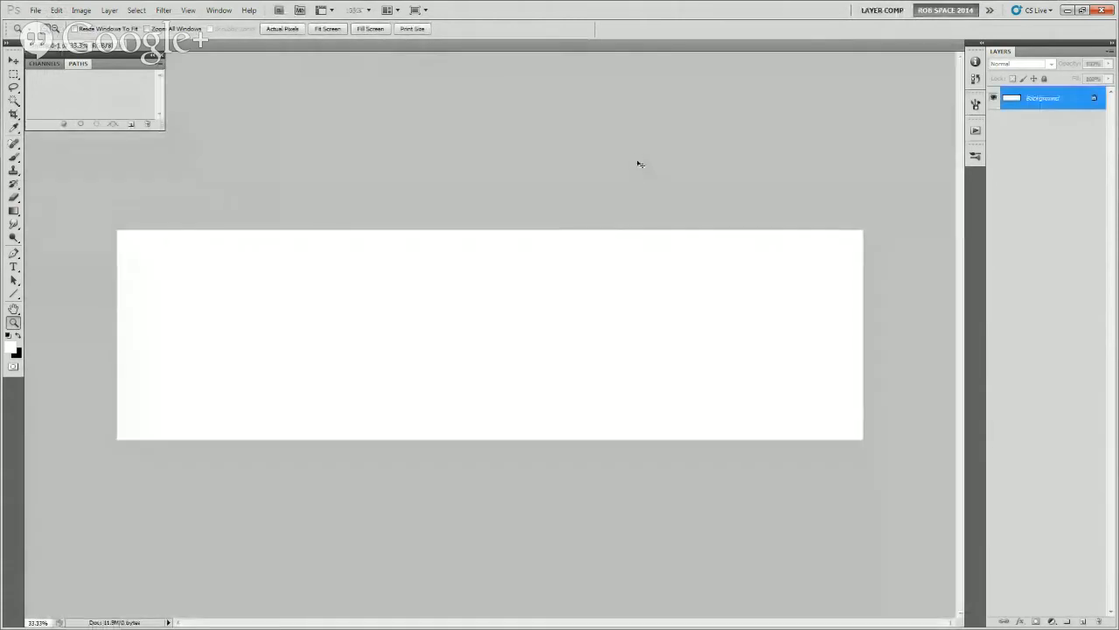
# Paste the captured screenshot into a new document and crop it to the Maya window
pyautogui.hotkey('ctrl', 'v')
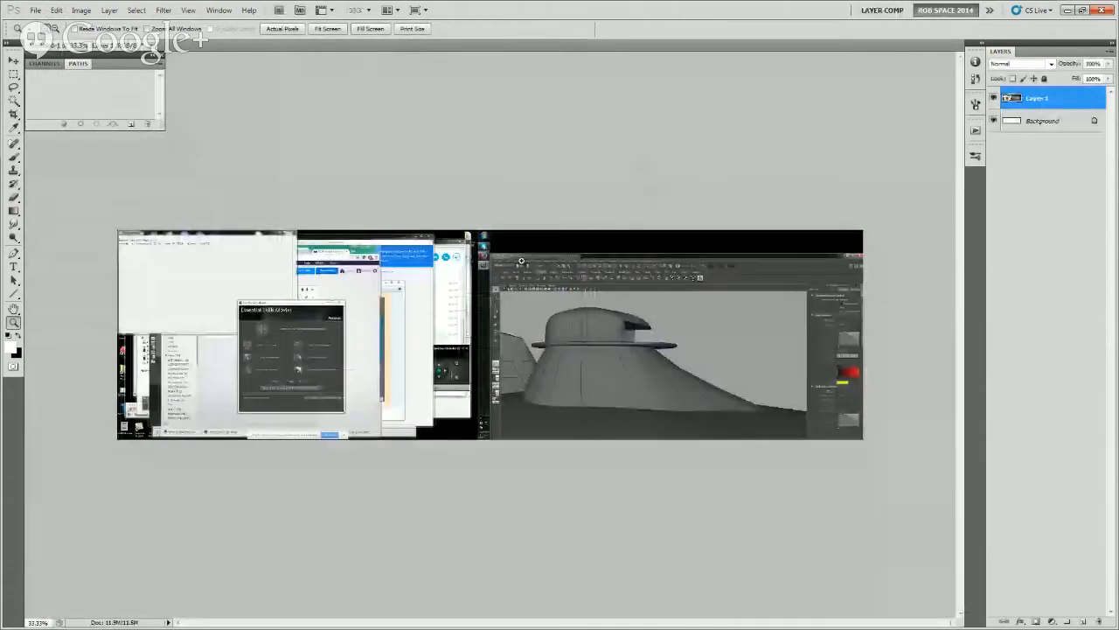
pyautogui.press('m')
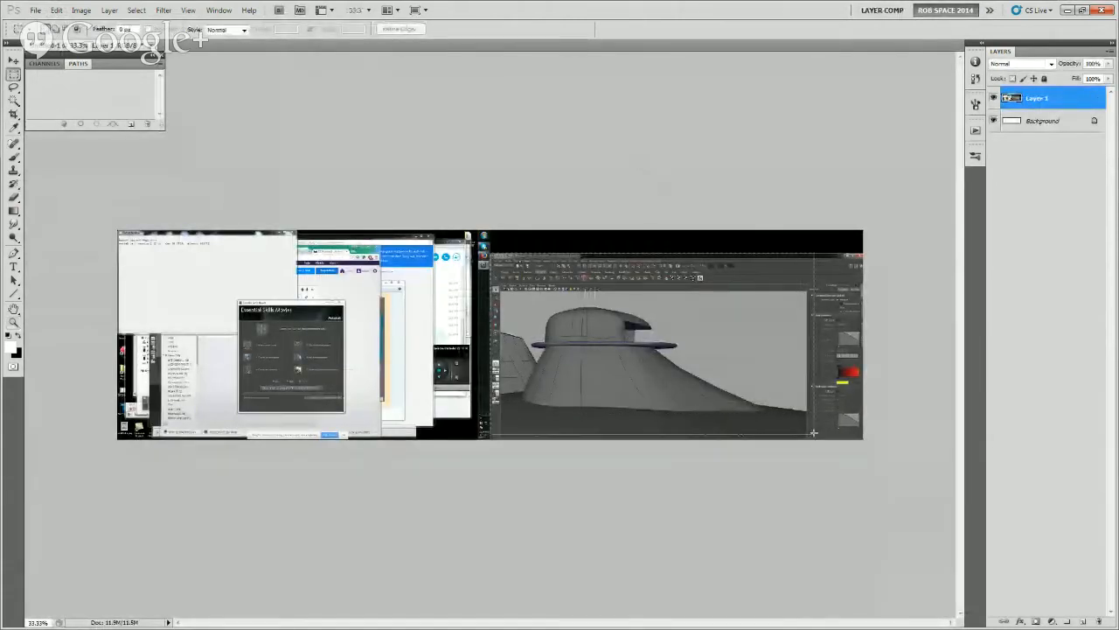
pyautogui.click(80, 10)
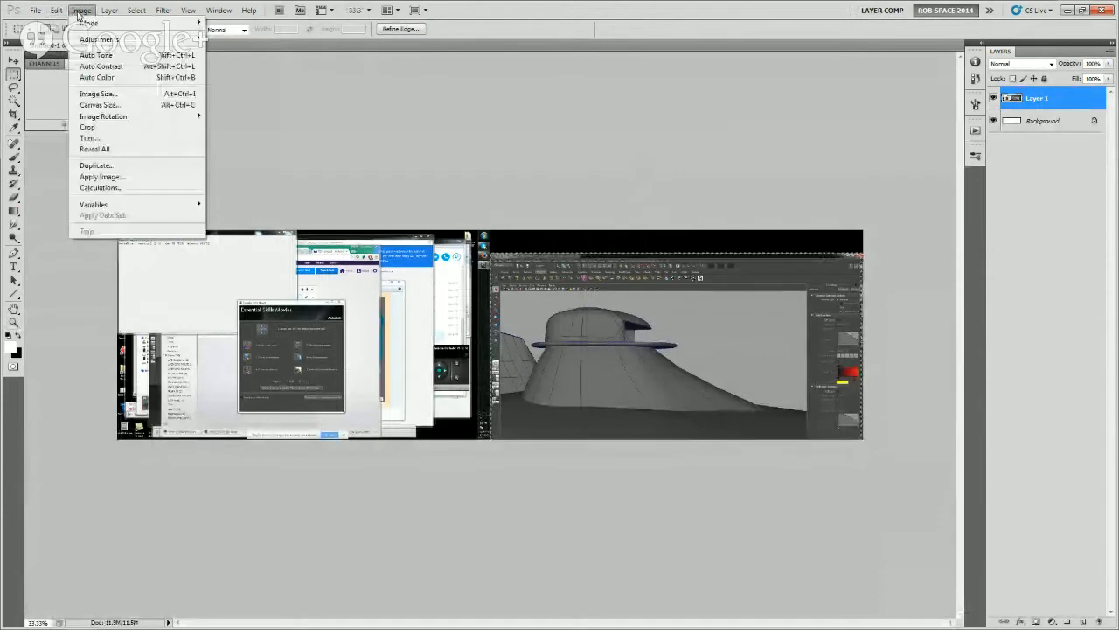
pyautogui.click(97, 126)
pyautogui.press('z')
pyautogui.click(480, 350)
pyautogui.click(480, 351)
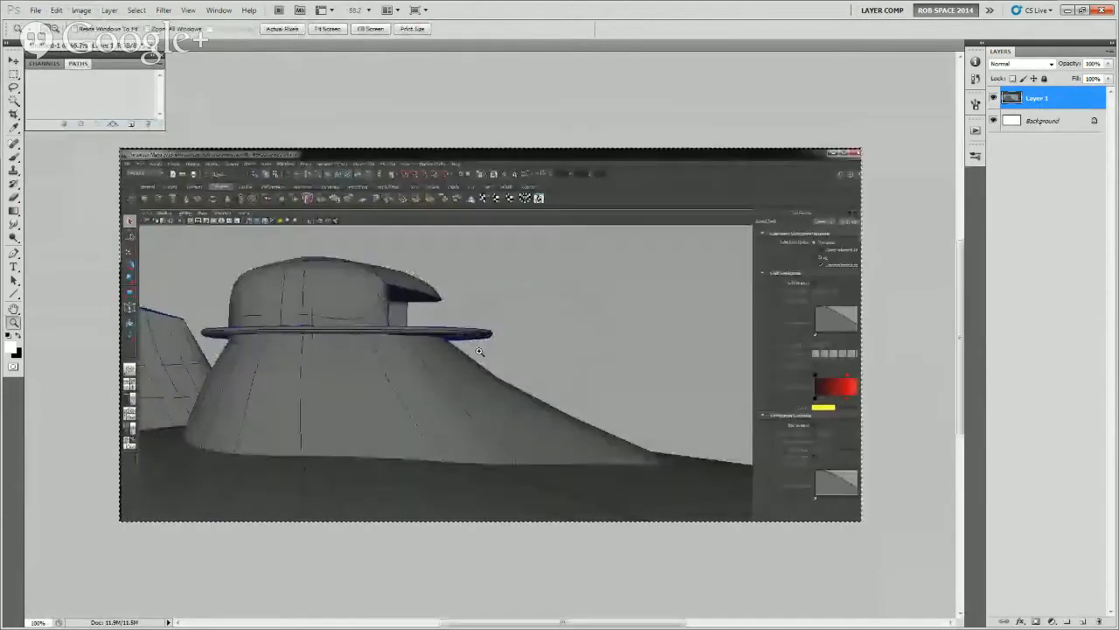
pyautogui.click(480, 349)
pyautogui.moveTo(462, 346); pyautogui.dragTo(563, 356)
# Add a new layer above the screenshot and set up the MyBroosh brush with a black foreground and 100% flow
pyautogui.click(1082, 621)
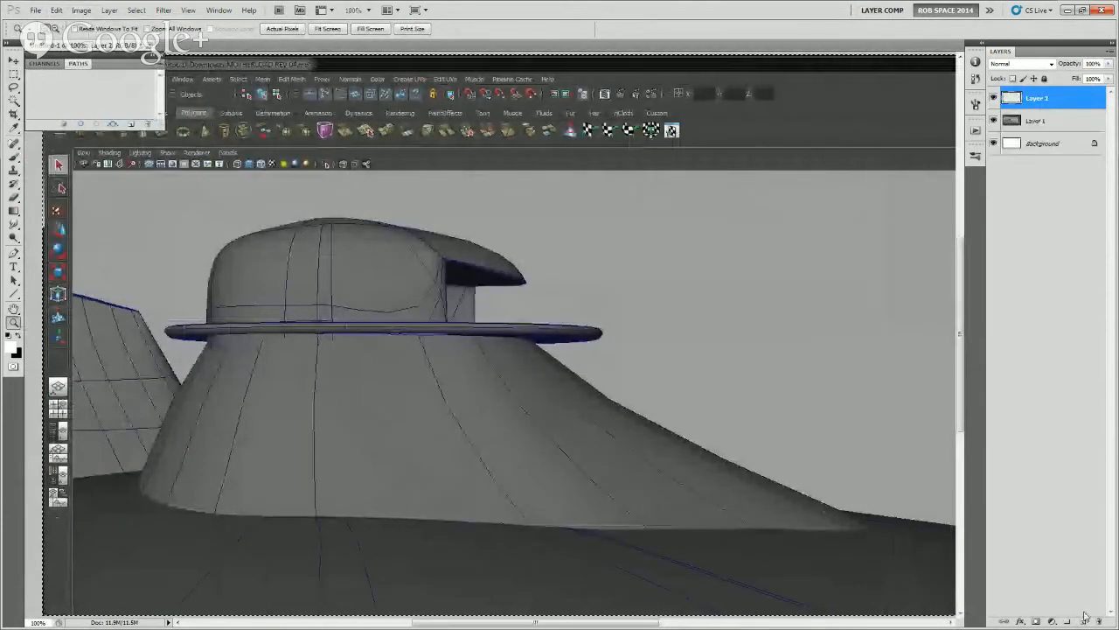
pyautogui.press('b')
pyautogui.press('x')
pyautogui.rightClick(580, 356)
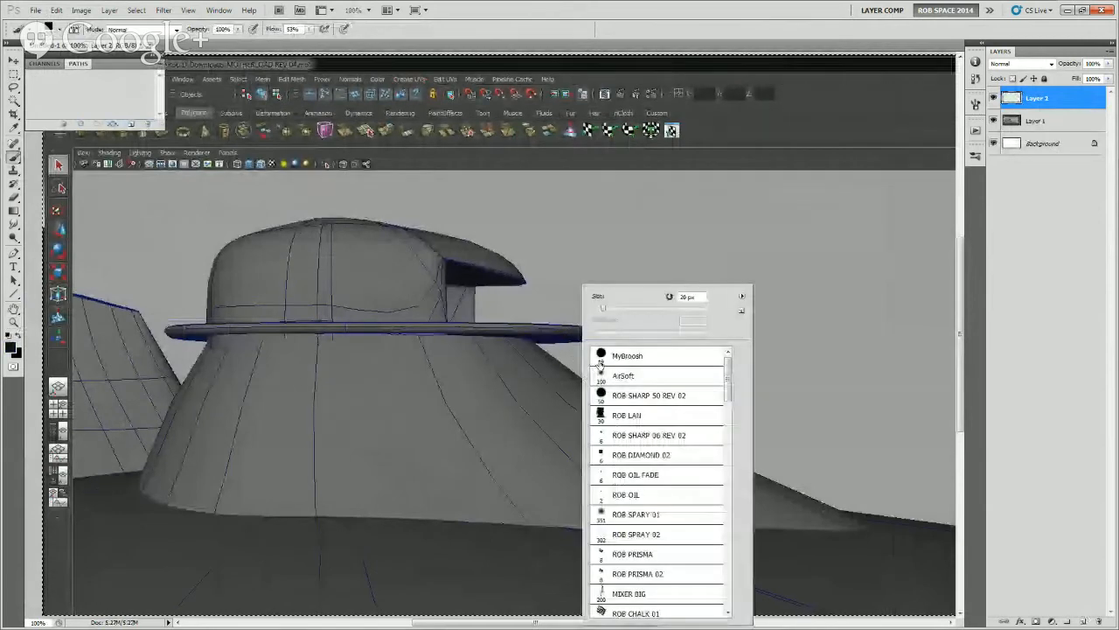
pyautogui.doubleClick(599, 360)
pyautogui.moveTo(598, 342); pyautogui.dragTo(622, 380)
pyautogui.hotkey('ctrl', 'z')
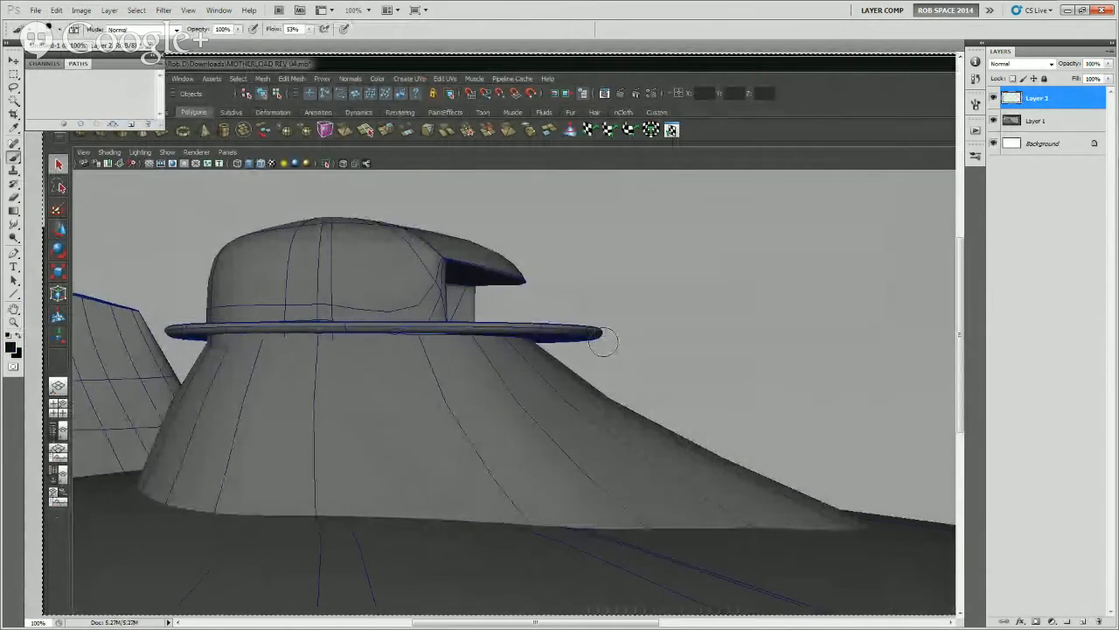
pyautogui.hotkey('shift', '0')
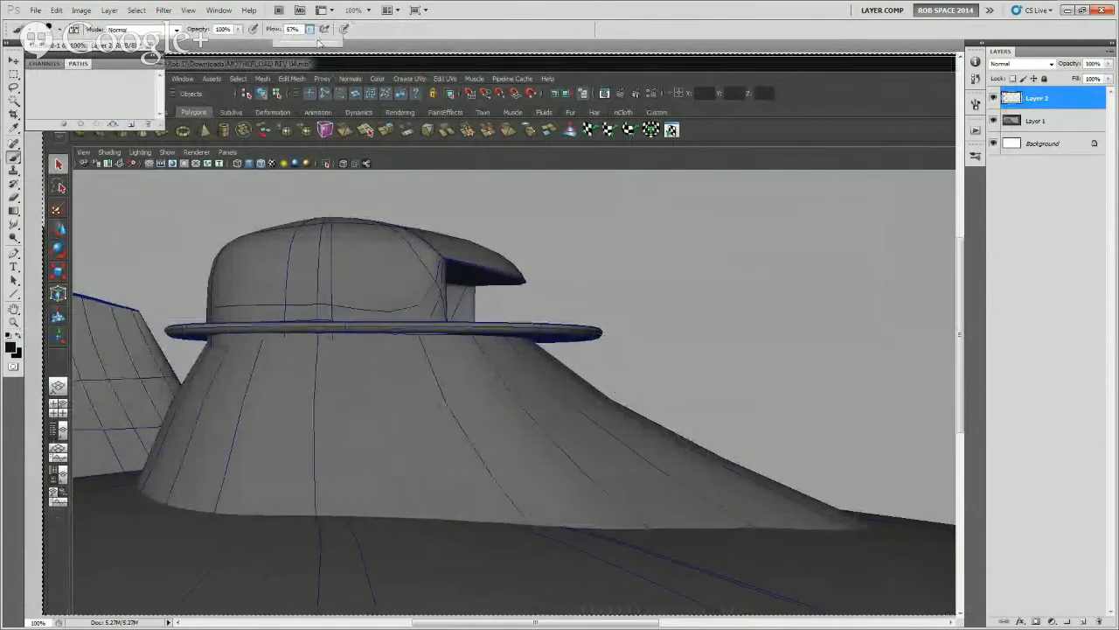
pyautogui.click(595, 333)
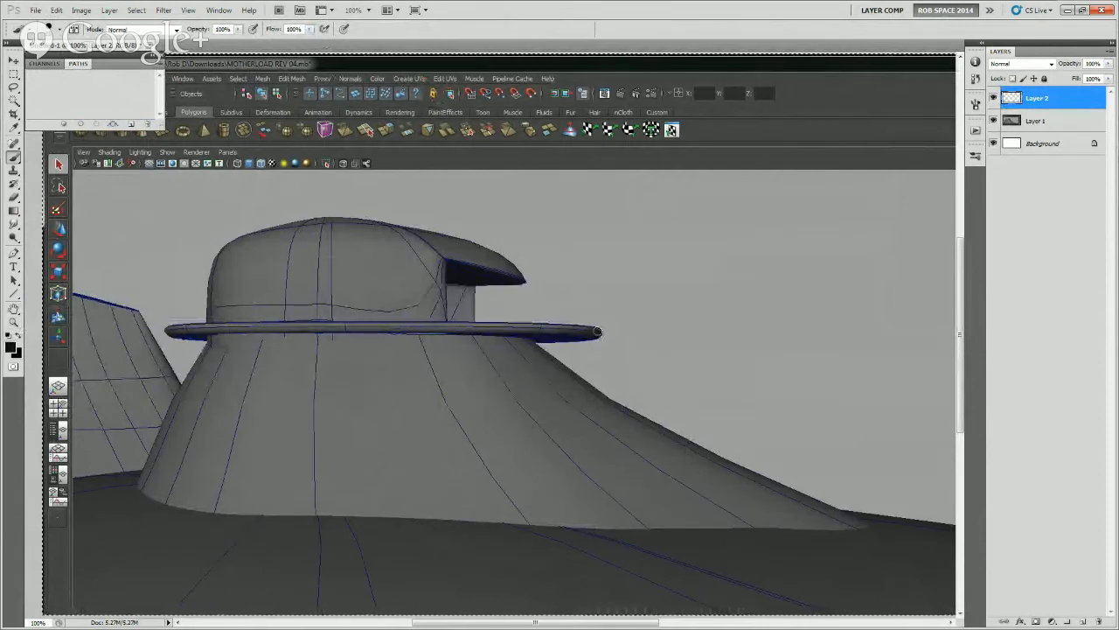
pyautogui.moveTo(597, 333); pyautogui.dragTo(674, 405)
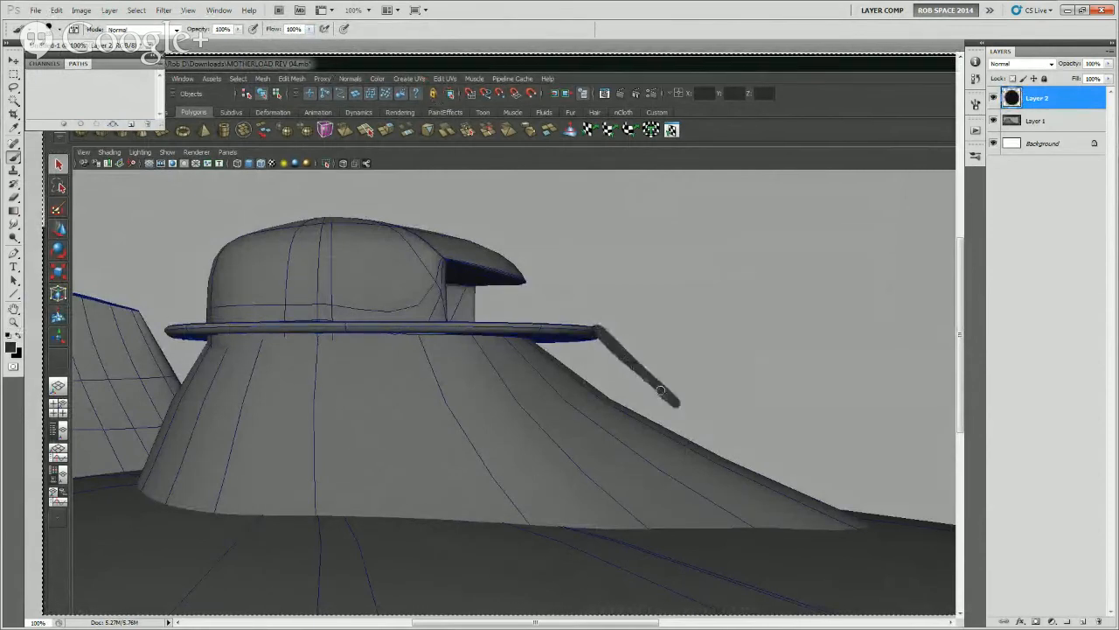
pyautogui.hotkey('ctrl', 'z')
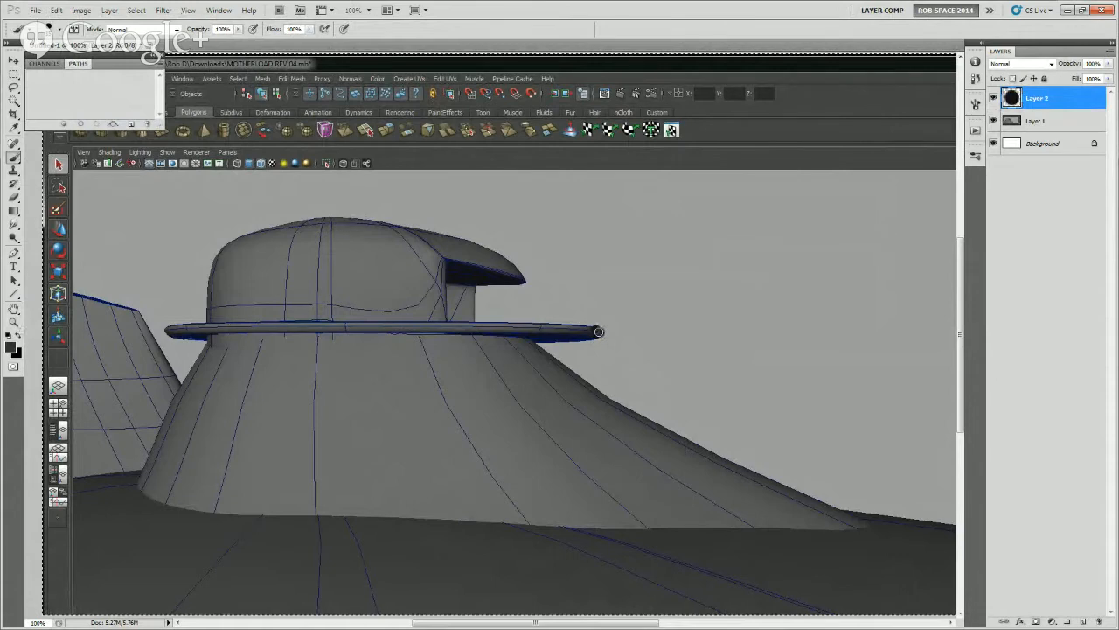
pyautogui.moveTo(598, 331); pyautogui.dragTo(843, 507)
pyautogui.hotkey('ctrl', 'z')
# Paint a solid dark grey flared skirt section from the front rim of the turret ring down to the sloping hull
pyautogui.moveTo(601, 339)
pyautogui.mouseDown()
pyautogui.moveTo(605, 362)
pyautogui.moveTo(530, 337)
pyautogui.moveTo(563, 343)
pyautogui.moveTo(579, 367)
pyautogui.moveTo(508, 341)
pyautogui.moveTo(521, 394)
pyautogui.moveTo(616, 409)
pyautogui.moveTo(516, 361)
pyautogui.moveTo(569, 385)
pyautogui.moveTo(578, 413)
pyautogui.moveTo(621, 412)
pyautogui.mouseUp()
pyautogui.moveTo(538, 410); pyautogui.dragTo(527, 409)
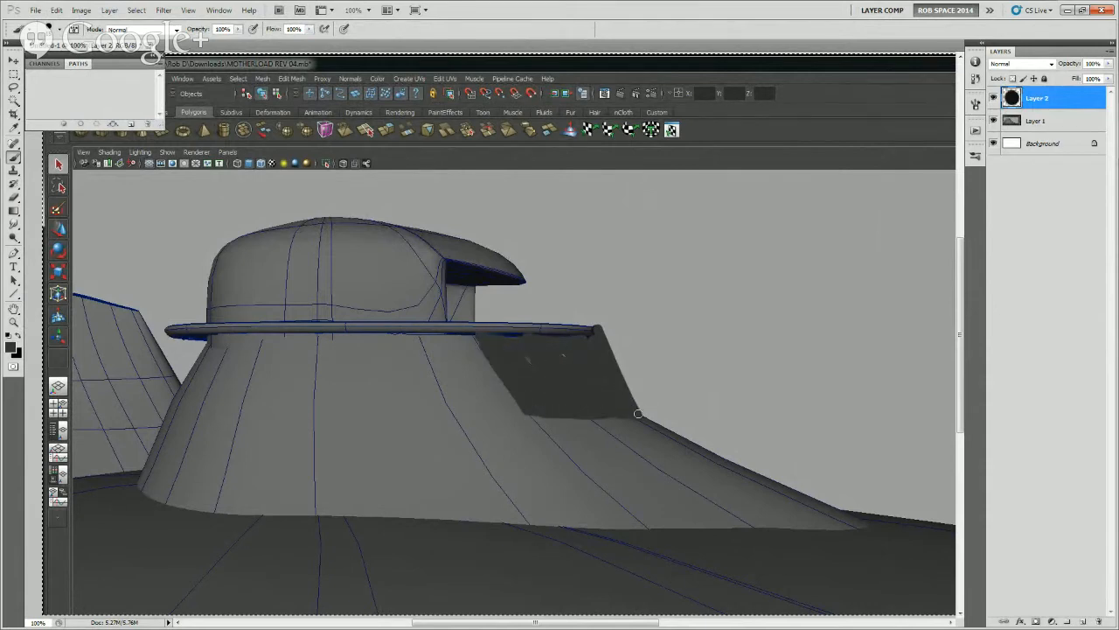
pyautogui.moveTo(639, 413); pyautogui.dragTo(569, 340)
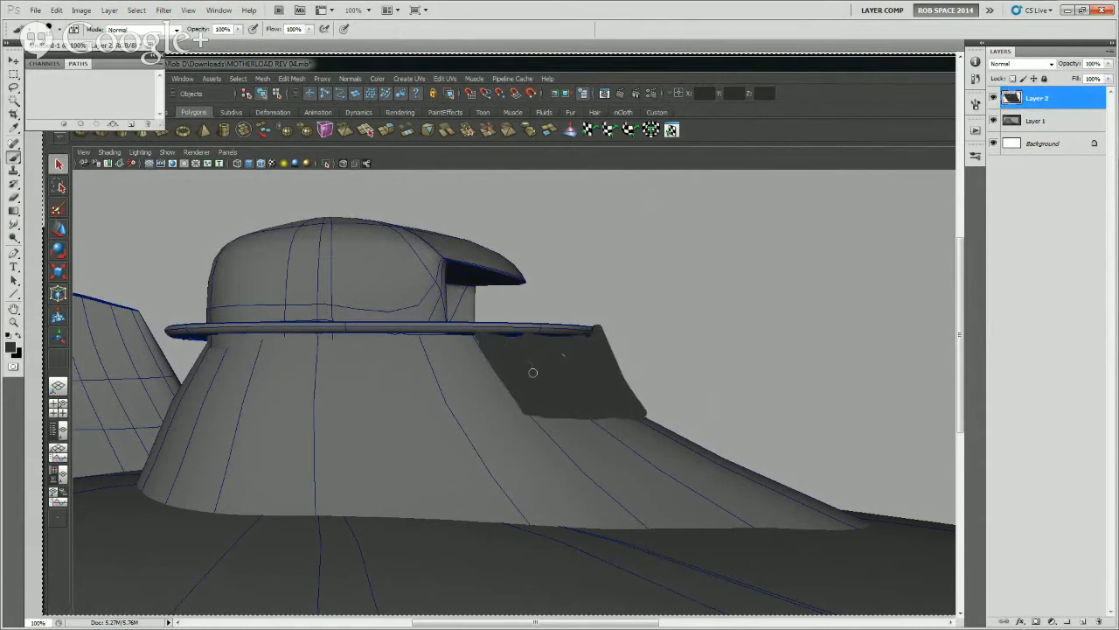
pyautogui.moveTo(491, 345); pyautogui.dragTo(517, 407)
pyautogui.keyDown('alt'); pyautogui.click(501, 391); pyautogui.keyUp('alt')
pyautogui.click(550, 336)
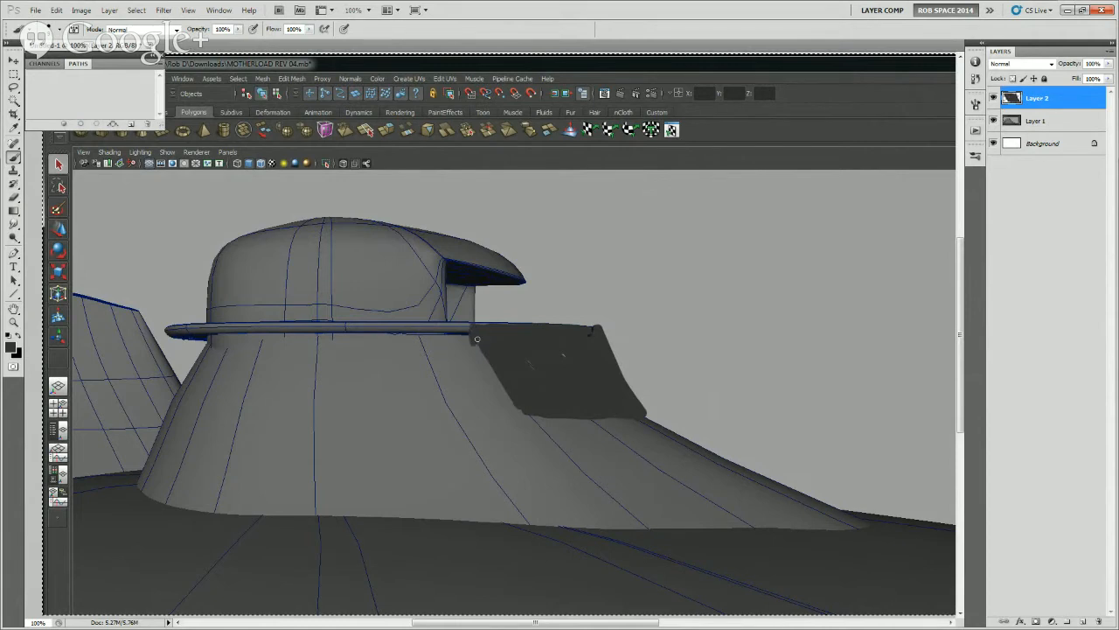
# Extend the painted skirt beneath the full width of the turret ring, trimming its lower front edge with the Eraser
pyautogui.moveTo(168, 332)
pyautogui.mouseDown()
pyautogui.moveTo(187, 378)
pyautogui.moveTo(499, 380)
pyautogui.moveTo(197, 383)
pyautogui.mouseUp()
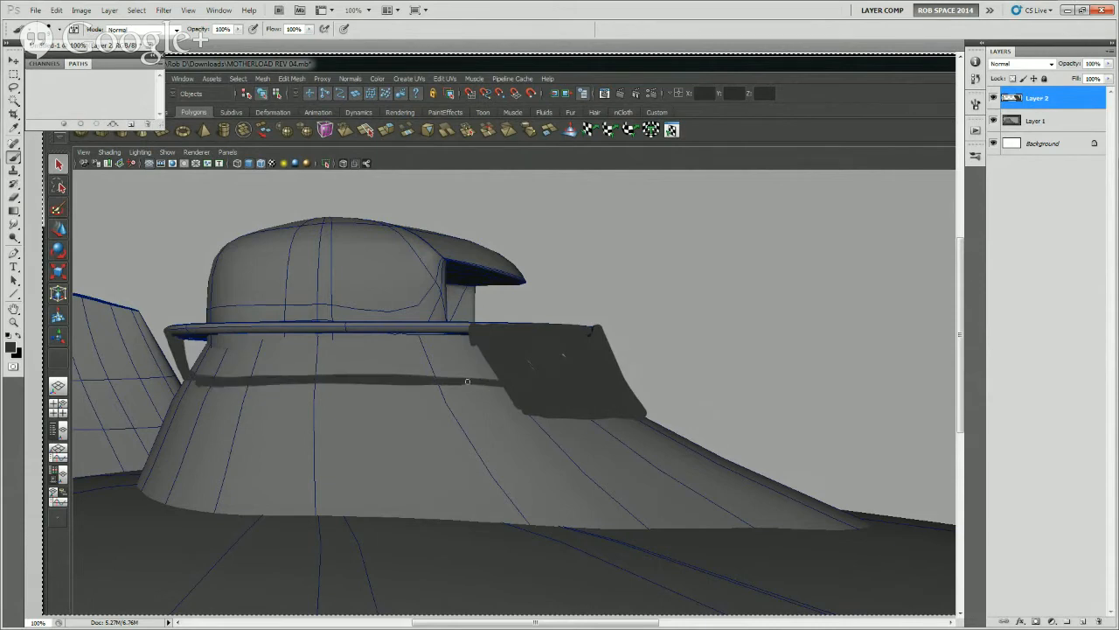
pyautogui.moveTo(645, 418)
pyautogui.mouseDown()
pyautogui.moveTo(685, 421)
pyautogui.moveTo(602, 408)
pyautogui.moveTo(635, 434)
pyautogui.moveTo(610, 411)
pyautogui.moveTo(507, 405)
pyautogui.moveTo(631, 400)
pyautogui.moveTo(512, 391)
pyautogui.mouseUp()
pyautogui.hotkey('ctrl', 'z')
pyautogui.click(624, 447)
pyautogui.press('e')
pyautogui.hotkey('ctrl', 'z')
pyautogui.rightClick(676, 398)
pyautogui.click(749, 395)
pyautogui.press('b')
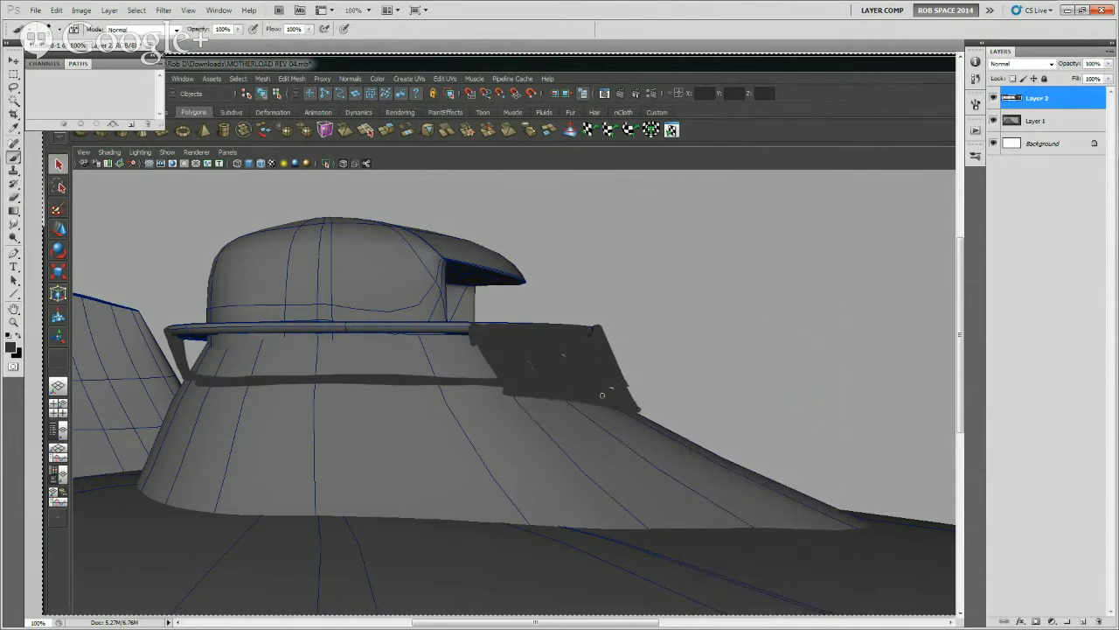
pyautogui.moveTo(602, 396)
pyautogui.mouseDown()
pyautogui.moveTo(377, 387)
pyautogui.moveTo(188, 349)
pyautogui.moveTo(209, 334)
pyautogui.moveTo(507, 345)
pyautogui.moveTo(303, 352)
pyautogui.moveTo(426, 367)
pyautogui.moveTo(192, 372)
pyautogui.moveTo(544, 378)
pyautogui.moveTo(550, 362)
pyautogui.moveTo(610, 367)
pyautogui.moveTo(602, 334)
pyautogui.moveTo(647, 410)
pyautogui.moveTo(600, 333)
pyautogui.moveTo(627, 400)
pyautogui.moveTo(183, 378)
pyautogui.moveTo(170, 333)
pyautogui.moveTo(188, 379)
pyautogui.mouseUp()
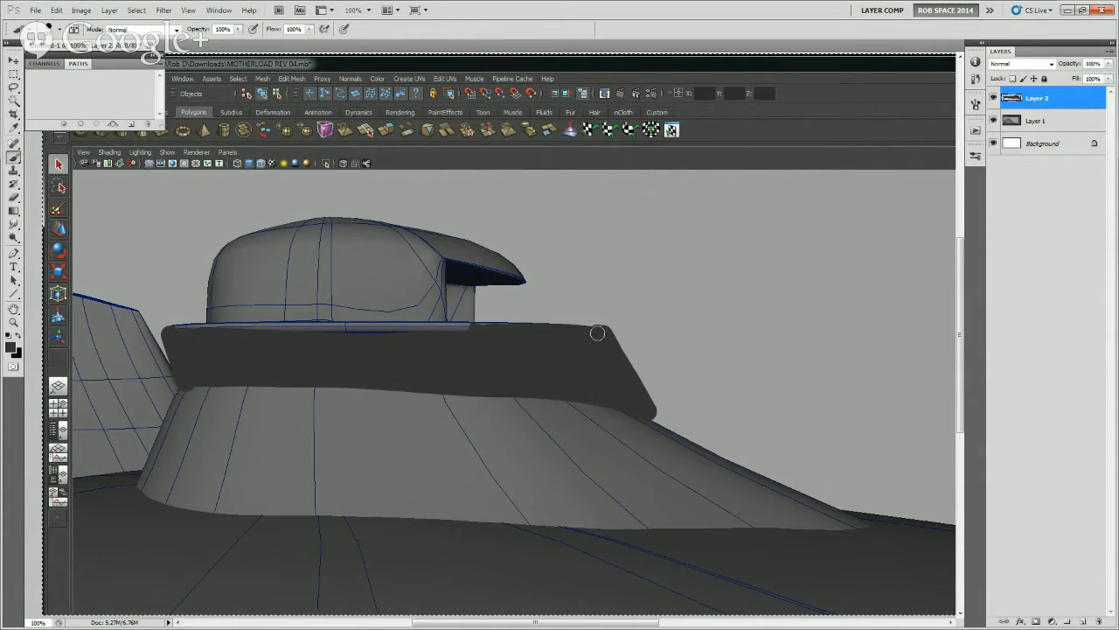
pyautogui.moveTo(611, 367)
pyautogui.mouseDown()
pyautogui.moveTo(616, 421)
pyautogui.moveTo(657, 467)
pyautogui.mouseUp()
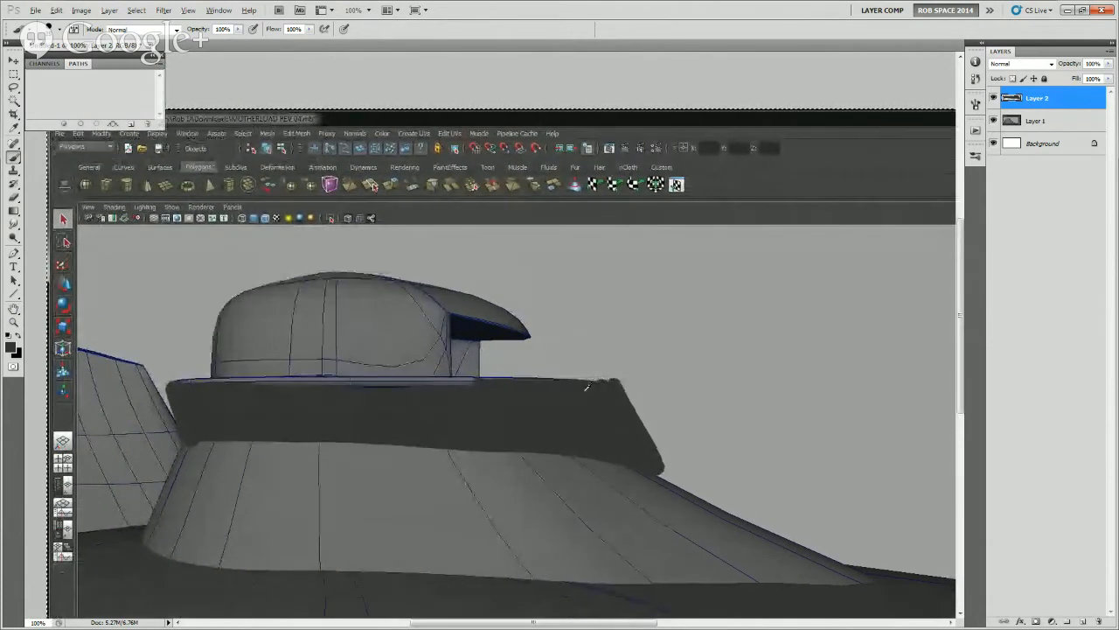
# Delete the paint protruding above the skirt's upper front edge using a rectangular selection, and deselect
pyautogui.press('e')
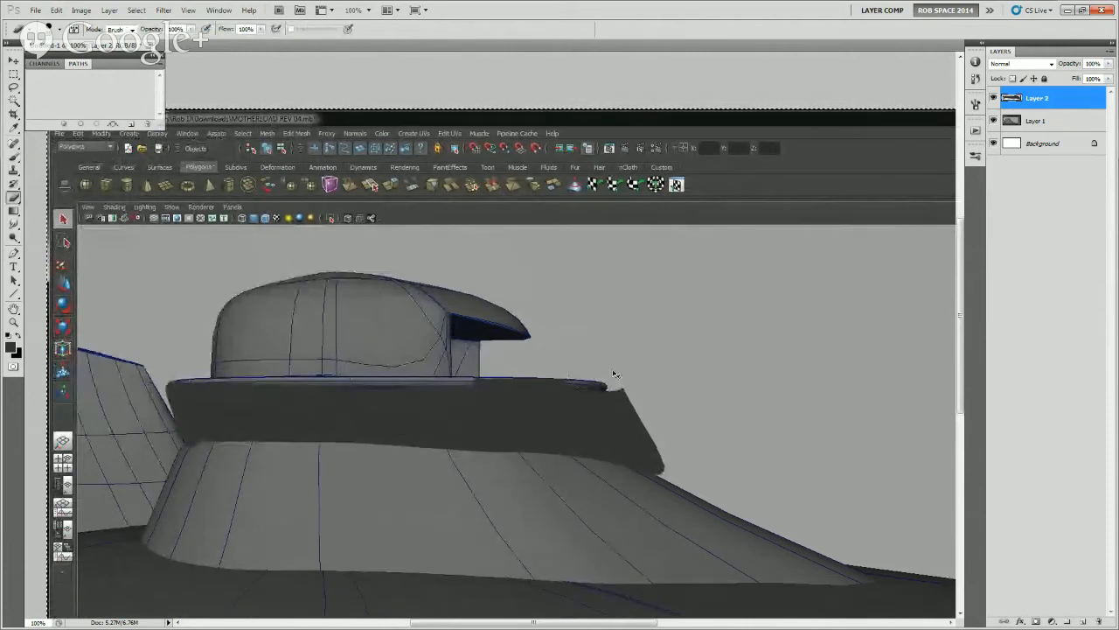
pyautogui.press('m')
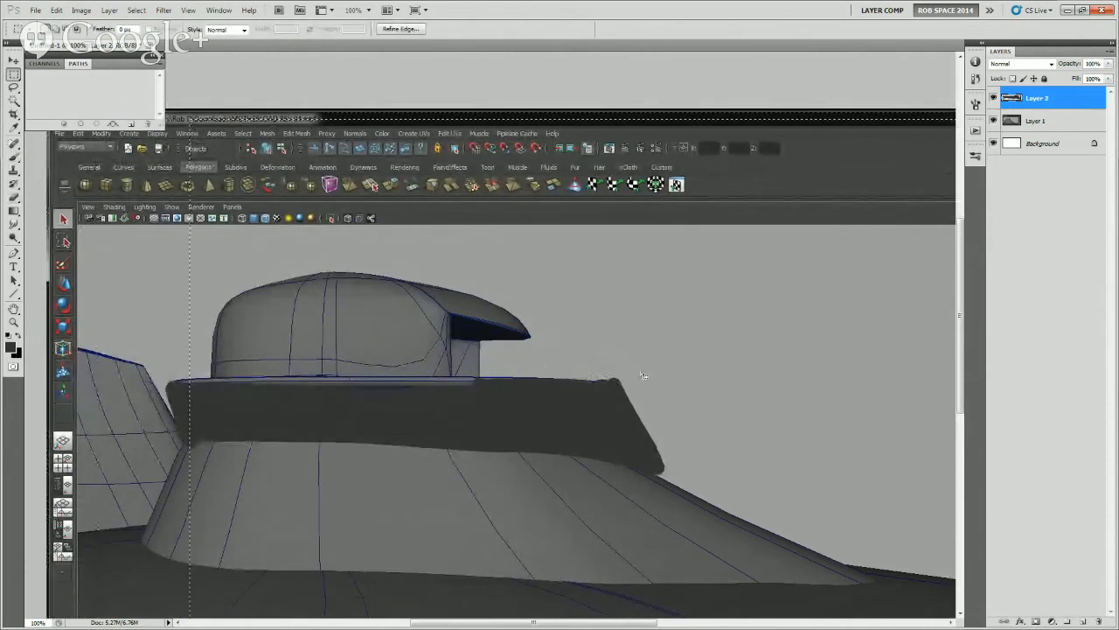
pyautogui.hotkey('ctrl', 'd')
pyautogui.moveTo(522, 348); pyautogui.dragTo(643, 379)
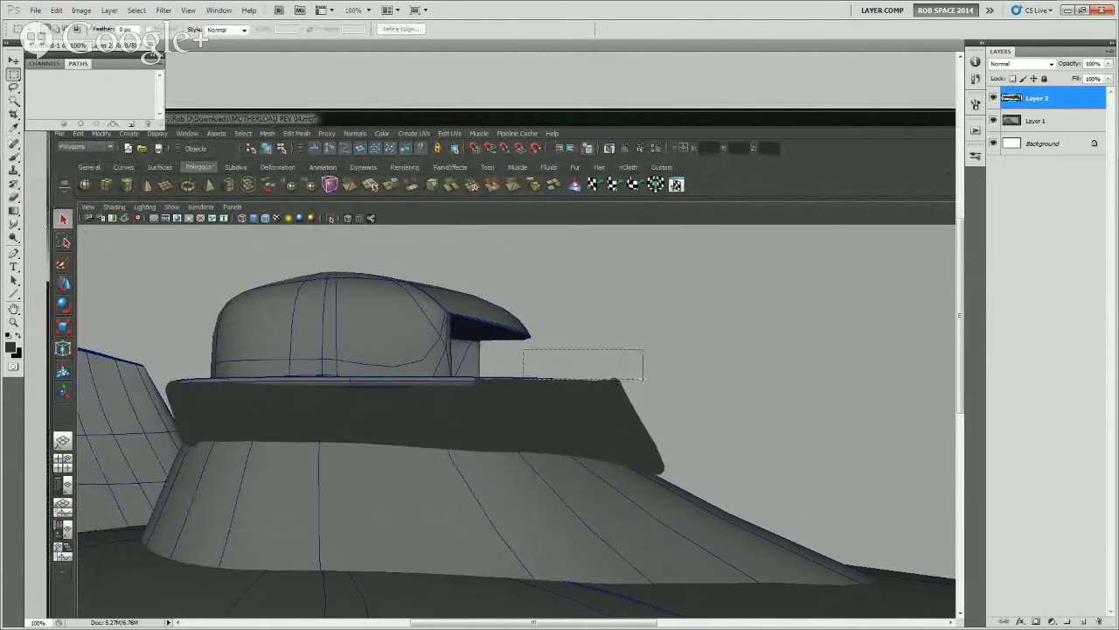
pyautogui.press('Delete')
pyautogui.hotkey('ctrl', 'd')
# Add another new layer and brush a dark zigzag scribble above the skirt's upper front corner
pyautogui.press('b')
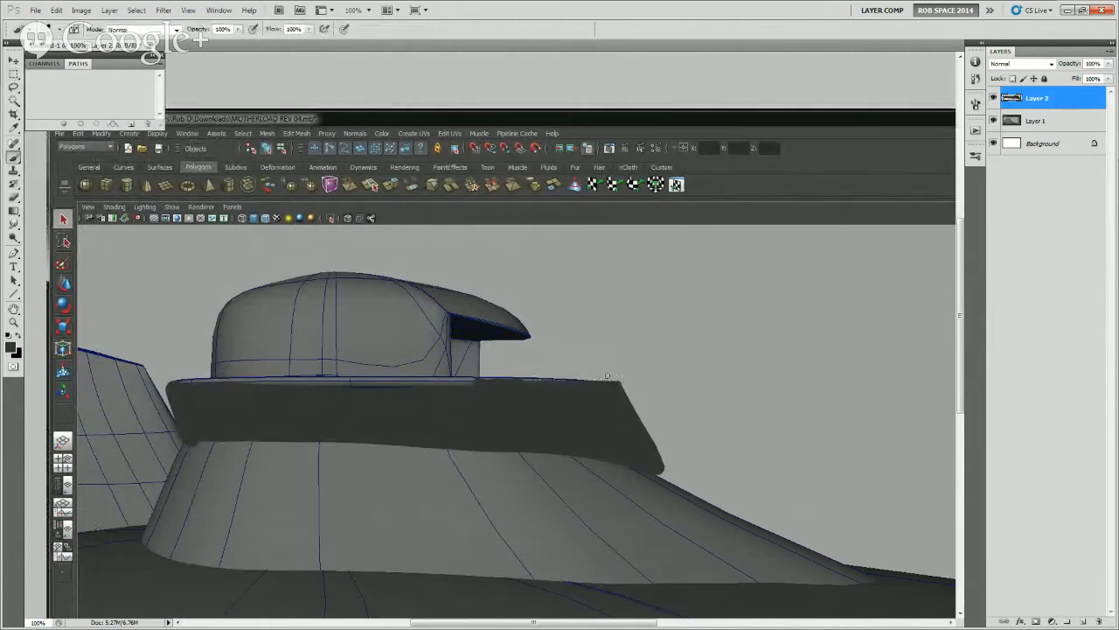
pyautogui.moveTo(613, 353)
pyautogui.mouseDown()
pyautogui.moveTo(623, 356)
pyautogui.moveTo(626, 338)
pyautogui.mouseUp()
pyautogui.hotkey('ctrl', 'z')
pyautogui.click(635, 340)
pyautogui.click(1082, 621)
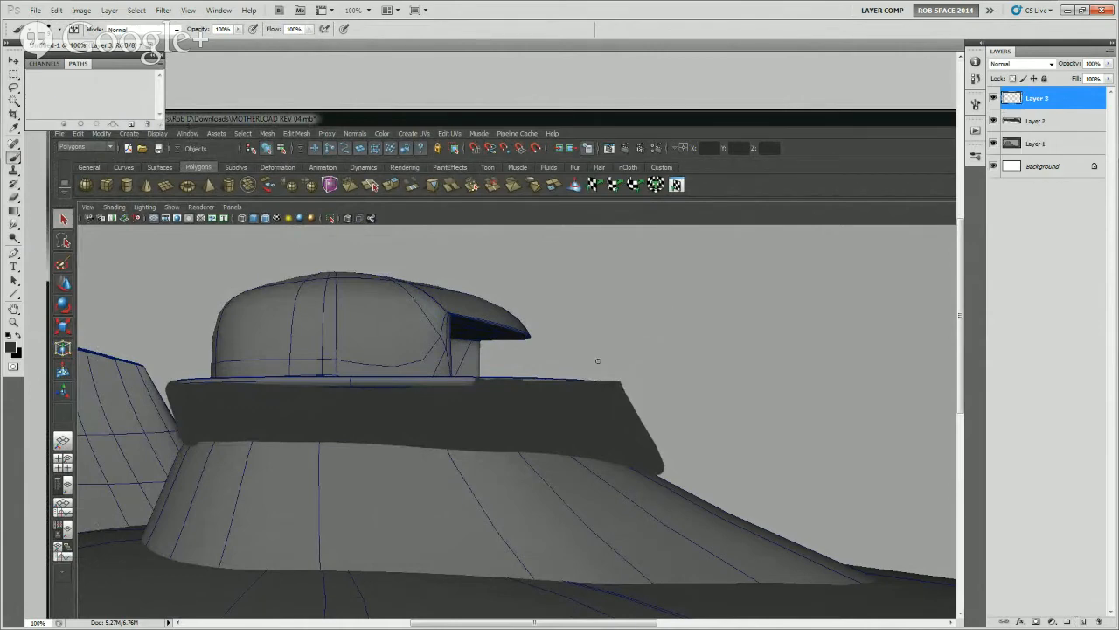
pyautogui.moveTo(626, 347); pyautogui.dragTo(693, 331)
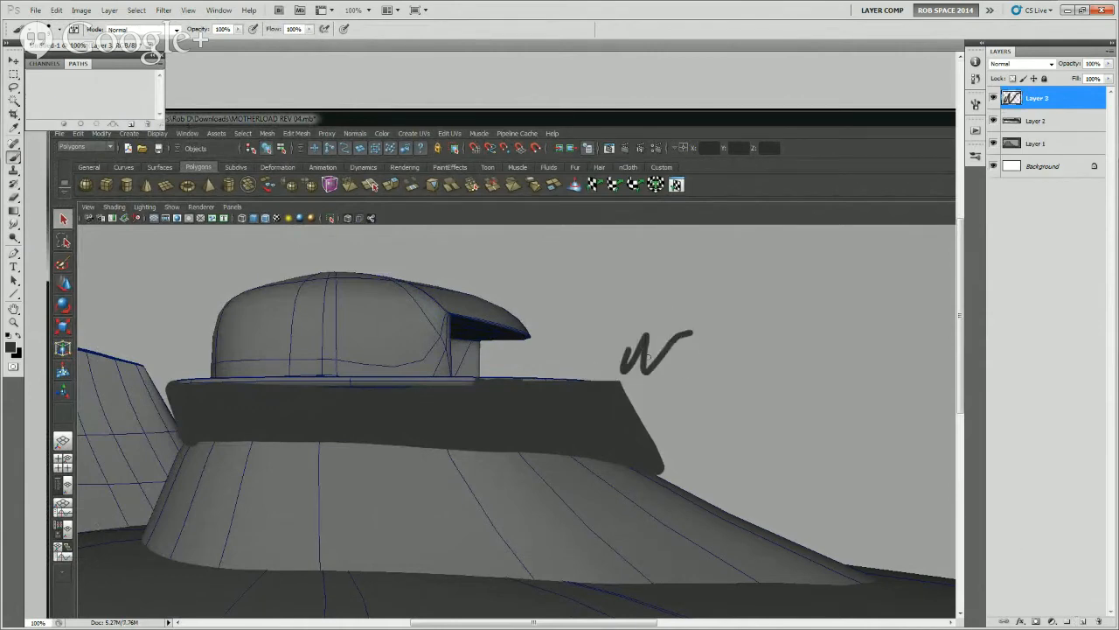
# Reset the ROB SPACE 2014 workspace and close the floating Brush Presets panel
pyautogui.click(219, 10)
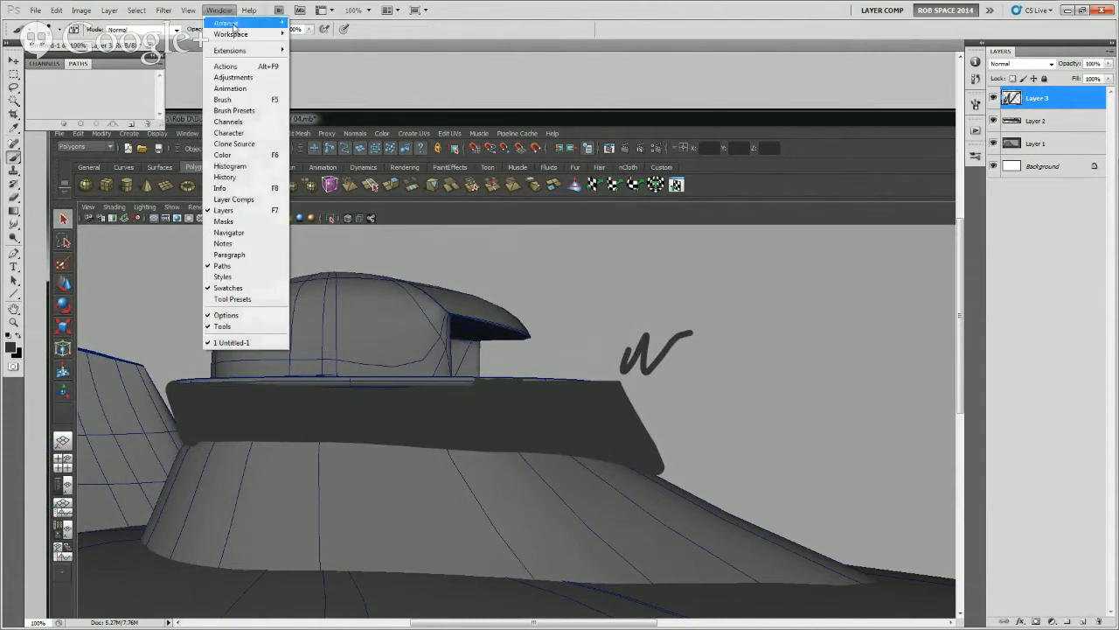
pyautogui.moveTo(259, 37)
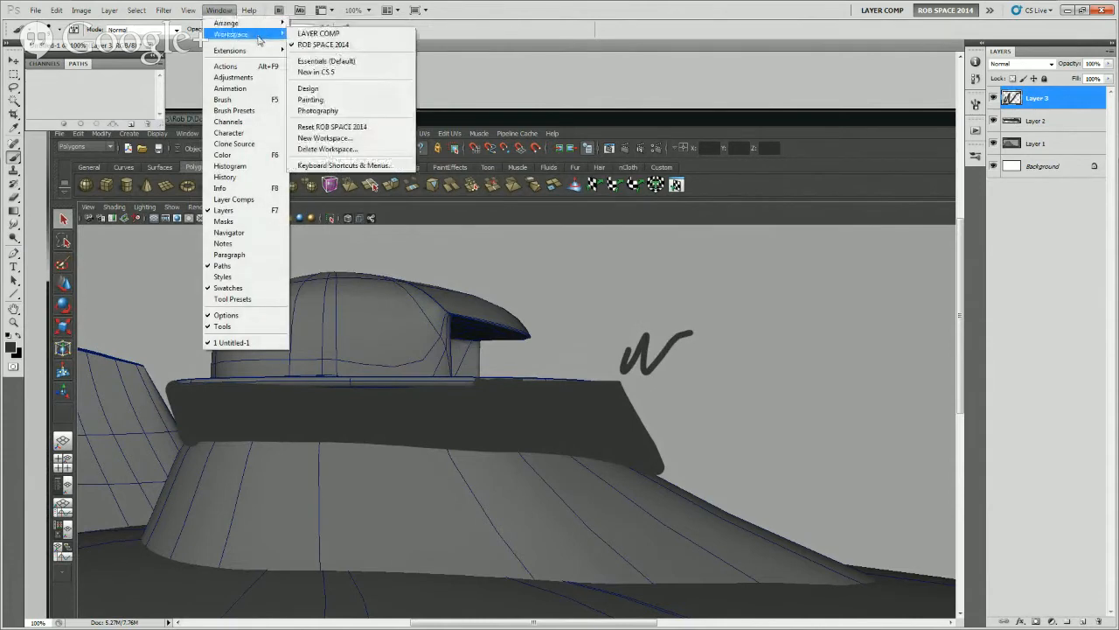
pyautogui.click(329, 128)
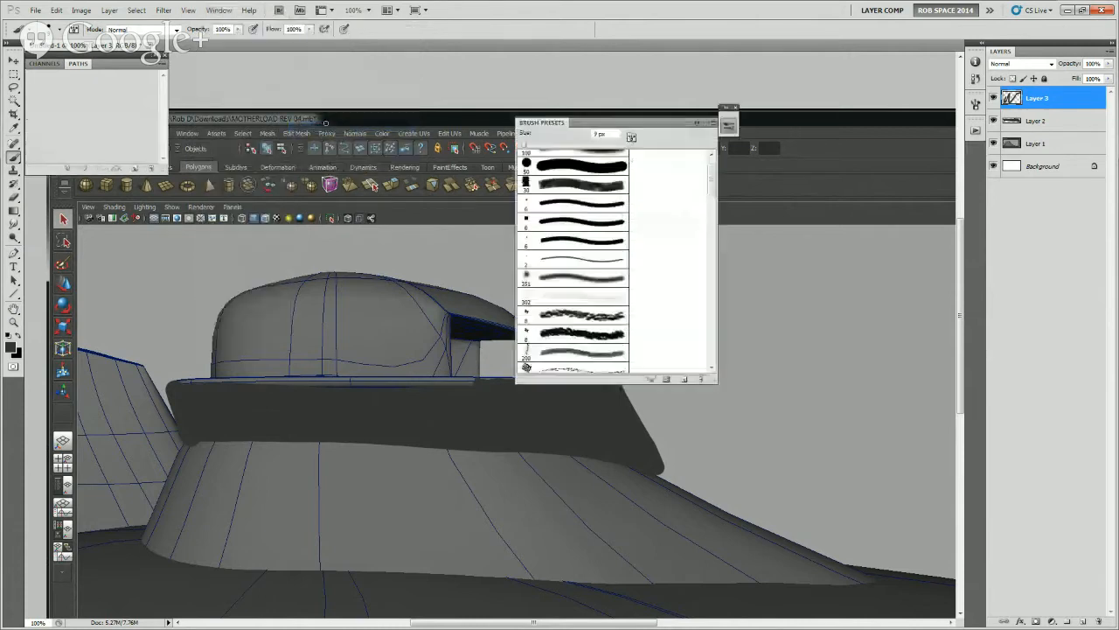
pyautogui.click(714, 114)
# Brush a second short wavy scribble and two dots in the sky above the first scribble
pyautogui.moveTo(645, 289); pyautogui.dragTo(696, 291)
pyautogui.click(707, 318)
pyautogui.click(715, 329)
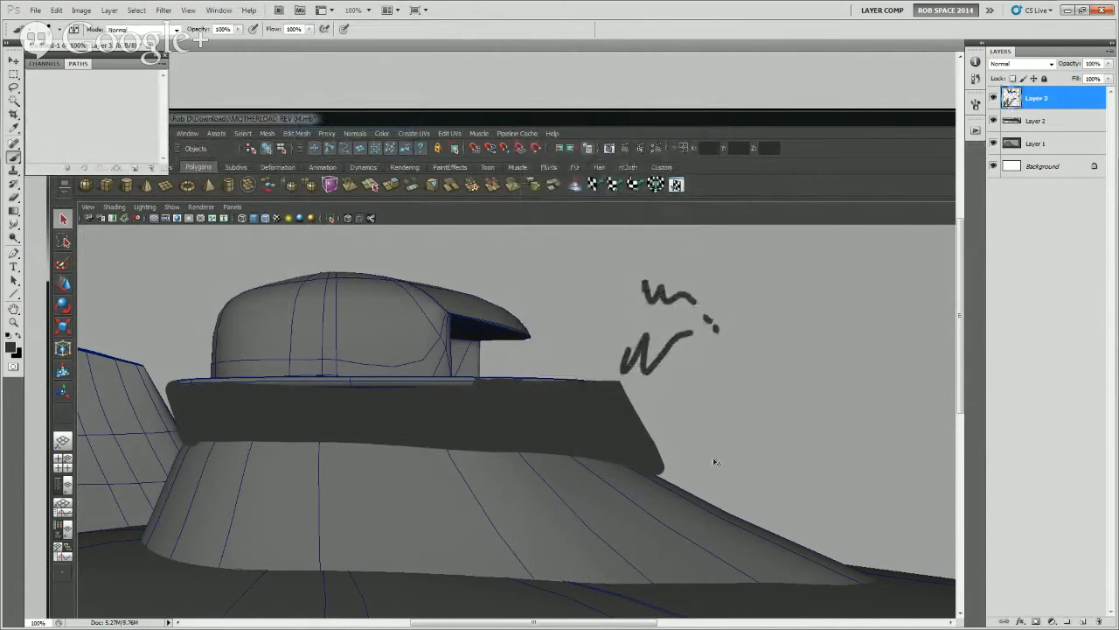
# Undo the dark scribbles and dots brushed in the sky above the skirt's front corner
pyautogui.hotkey('ctrl', 'alt', 'z')
pyautogui.hotkey('ctrl', 'alt', 'z')
pyautogui.hotkey('ctrl', 'alt', 'z')
pyautogui.hotkey('ctrl', 'alt', 'z')
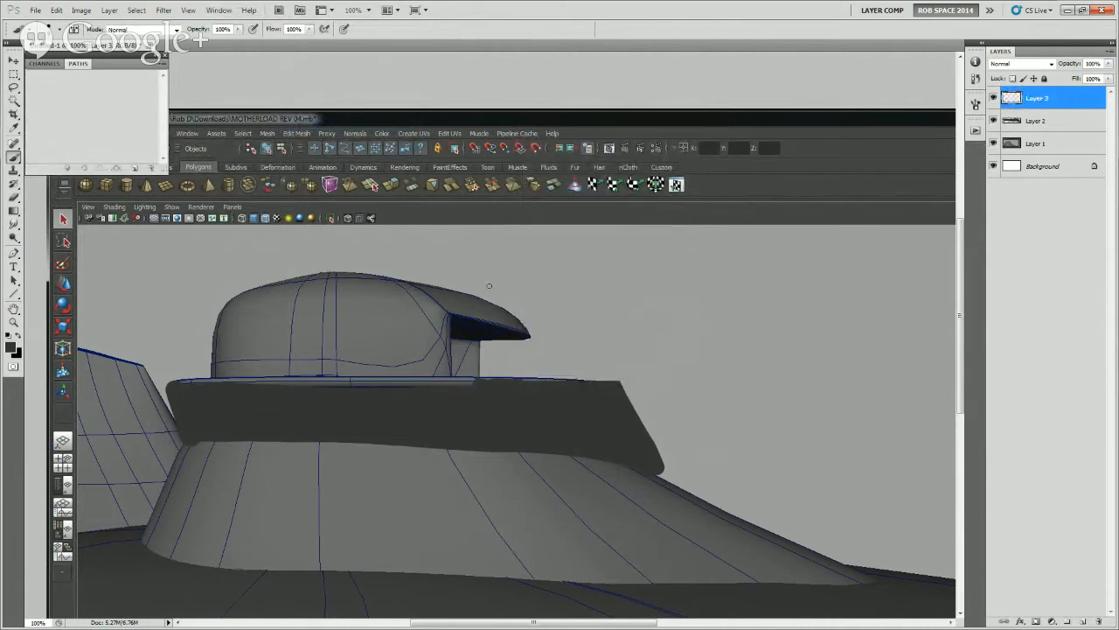
# Add two new layers and brush a dark railing with upright posts along the deck in front of the cabin
pyautogui.doubleClick(1083, 620)
pyautogui.moveTo(614, 380)
pyautogui.mouseDown()
pyautogui.moveTo(615, 364)
pyautogui.moveTo(594, 364)
pyautogui.moveTo(536, 380)
pyautogui.mouseUp()
pyautogui.moveTo(513, 367)
pyautogui.mouseDown()
pyautogui.moveTo(513, 381)
pyautogui.moveTo(494, 381)
pyautogui.moveTo(603, 368)
pyautogui.moveTo(444, 365)
pyautogui.mouseUp()
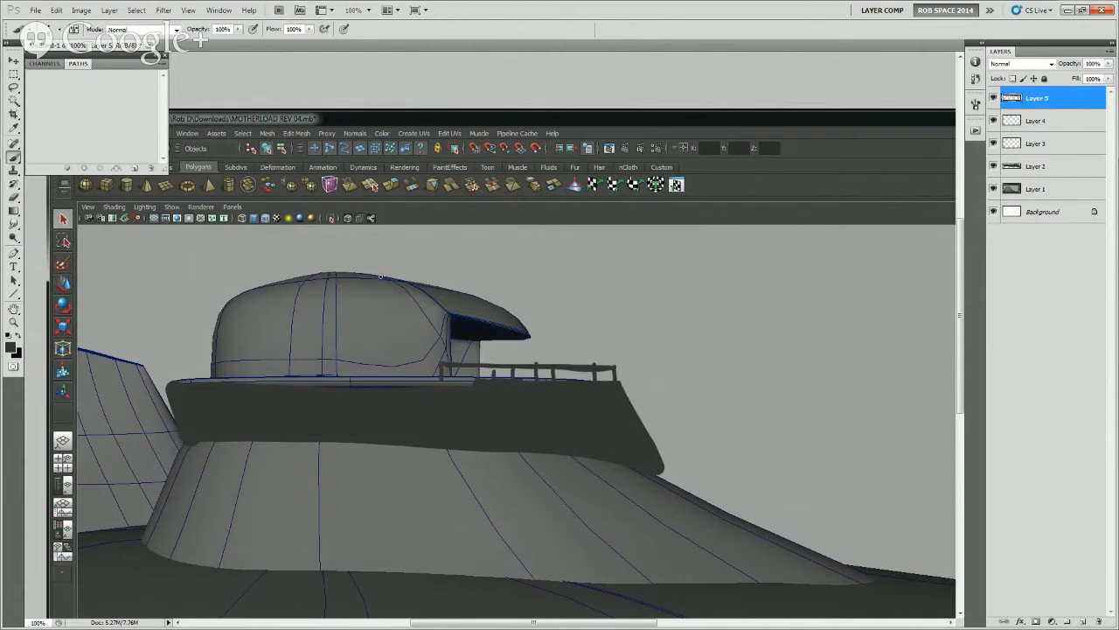
# Lower the brush flow to 33% and add fainter strokes and posts along the railing beside the cabin
pyautogui.moveTo(312, 30); pyautogui.dragTo(279, 44)
pyautogui.click(458, 367)
pyautogui.moveTo(457, 373); pyautogui.dragTo(598, 378)
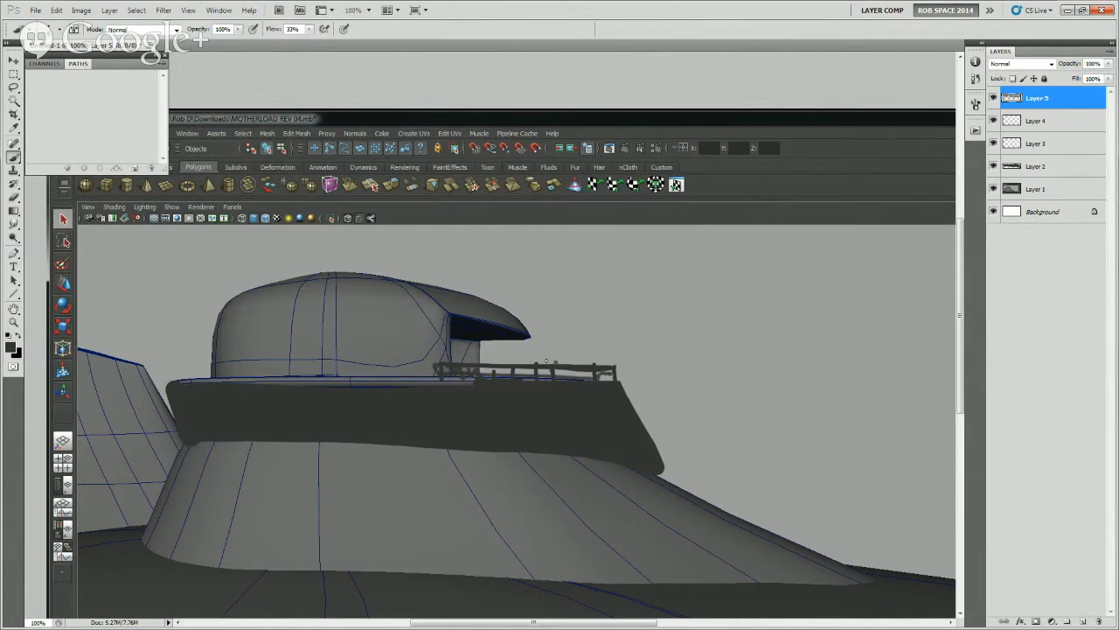
# Brush a slanted front post and a lower sill line for the window beneath the cabin's overhang, undoing unwanted strokes
pyautogui.moveTo(525, 335); pyautogui.dragTo(446, 316)
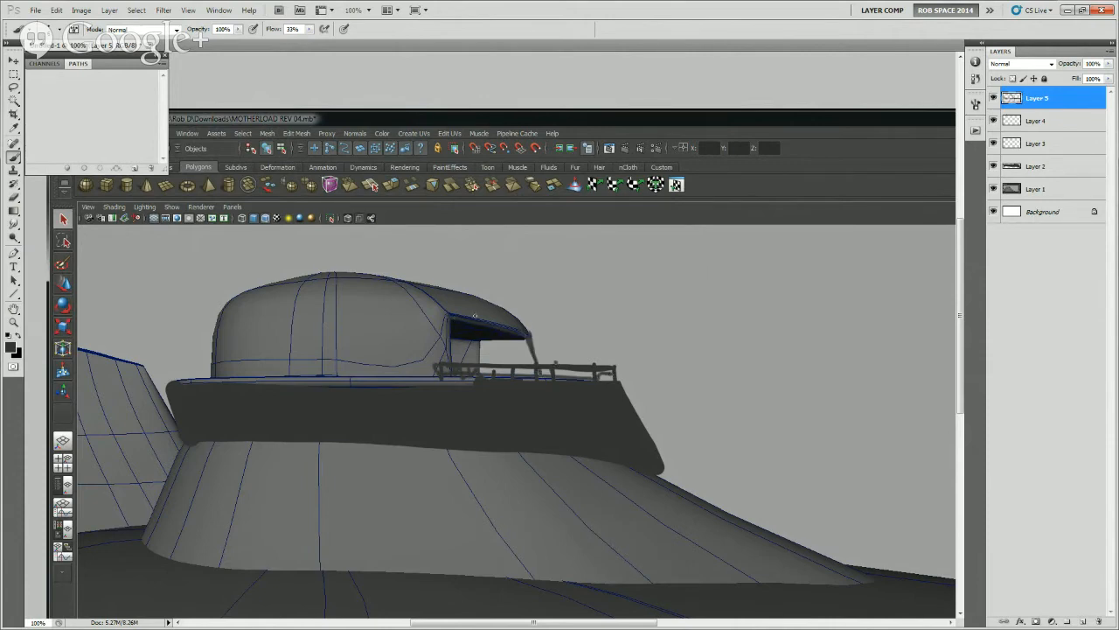
pyautogui.hotkey('ctrl', 'z')
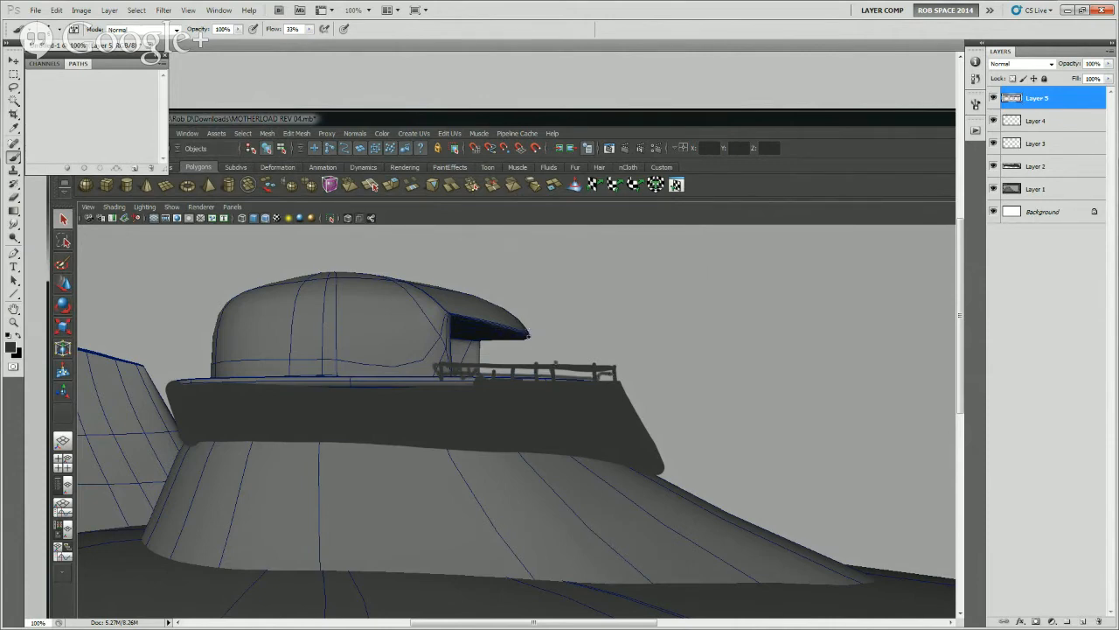
pyautogui.moveTo(465, 318)
pyautogui.mouseDown()
pyautogui.moveTo(508, 325)
pyautogui.moveTo(530, 346)
pyautogui.mouseUp()
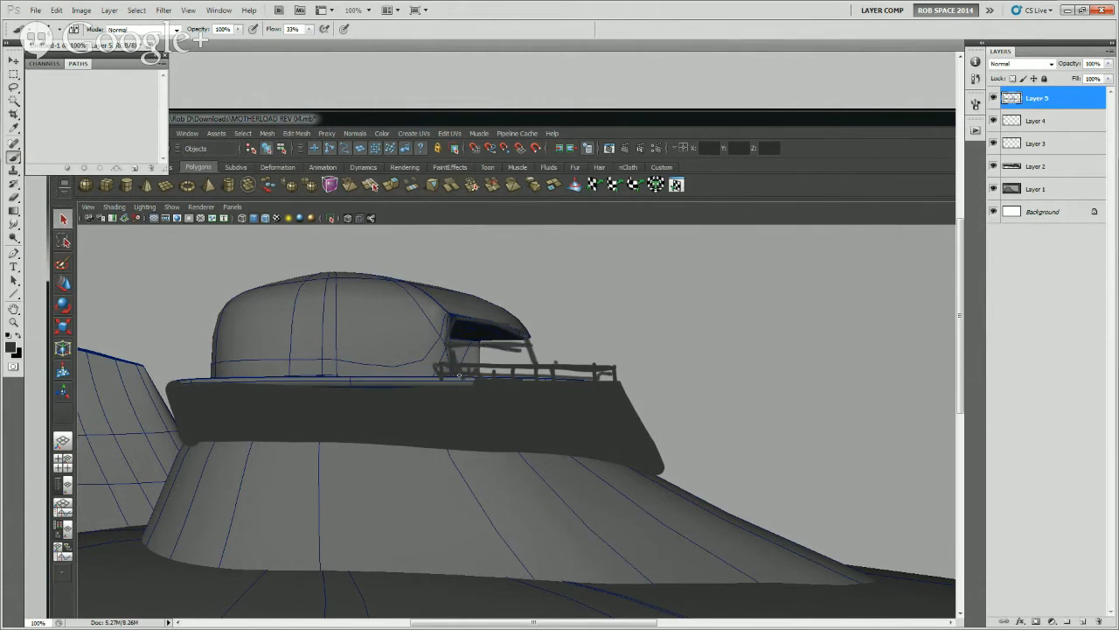
pyautogui.moveTo(478, 374)
pyautogui.mouseDown()
pyautogui.moveTo(506, 343)
pyautogui.moveTo(530, 361)
pyautogui.mouseUp()
pyautogui.hotkey('ctrl', 'alt', 'z')
pyautogui.hotkey('ctrl', 'alt', 'z')
pyautogui.hotkey('ctrl', 'z')
pyautogui.moveTo(466, 352); pyautogui.dragTo(519, 355)
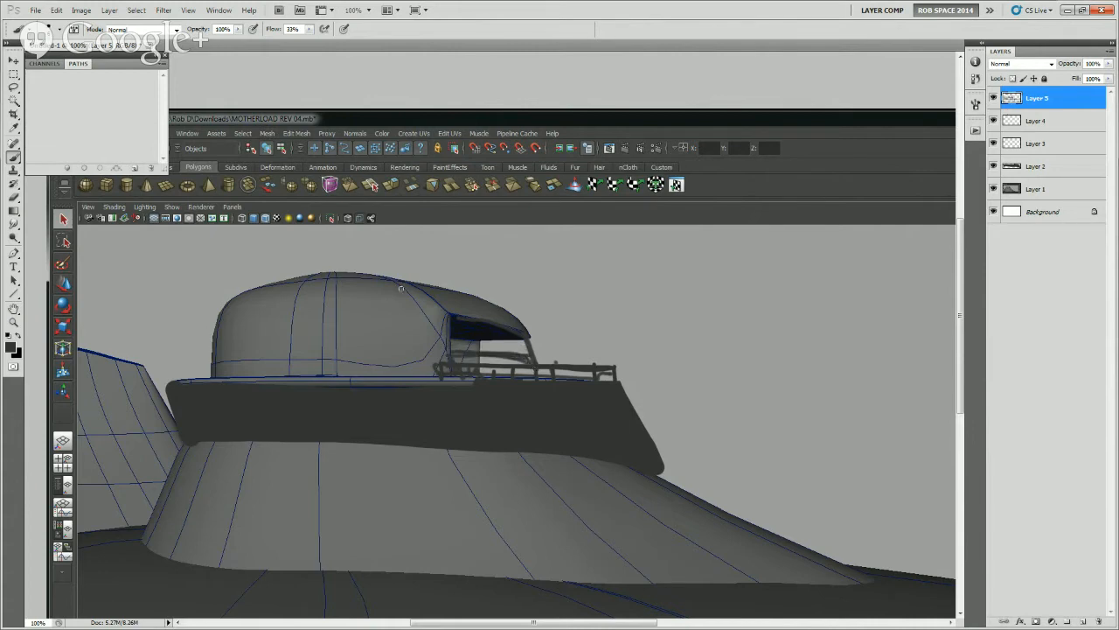
# Set the brush flow to 72% and fill the area between the window sill and the railing with dark paint
pyautogui.moveTo(309, 32); pyautogui.dragTo(328, 44)
pyautogui.moveTo(455, 358)
pyautogui.mouseDown()
pyautogui.moveTo(521, 363)
pyautogui.moveTo(463, 371)
pyautogui.moveTo(504, 355)
pyautogui.mouseUp()
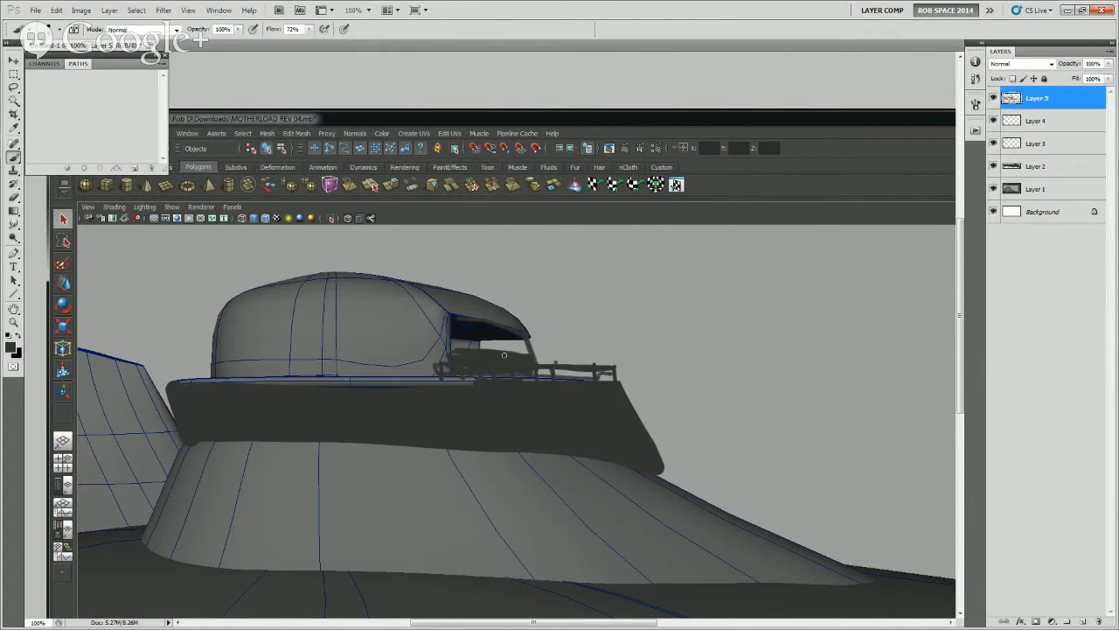
# Sample the light grey of the sky and brush a highlight along the railing's top bar and posts
pyautogui.keyDown('alt'); pyautogui.click(554, 357); pyautogui.keyUp('alt')
pyautogui.moveTo(434, 366); pyautogui.dragTo(592, 367)
pyautogui.hotkey('ctrl', 'z')
pyautogui.moveTo(440, 363); pyautogui.dragTo(500, 362)
pyautogui.moveTo(431, 365); pyautogui.dragTo(560, 365)
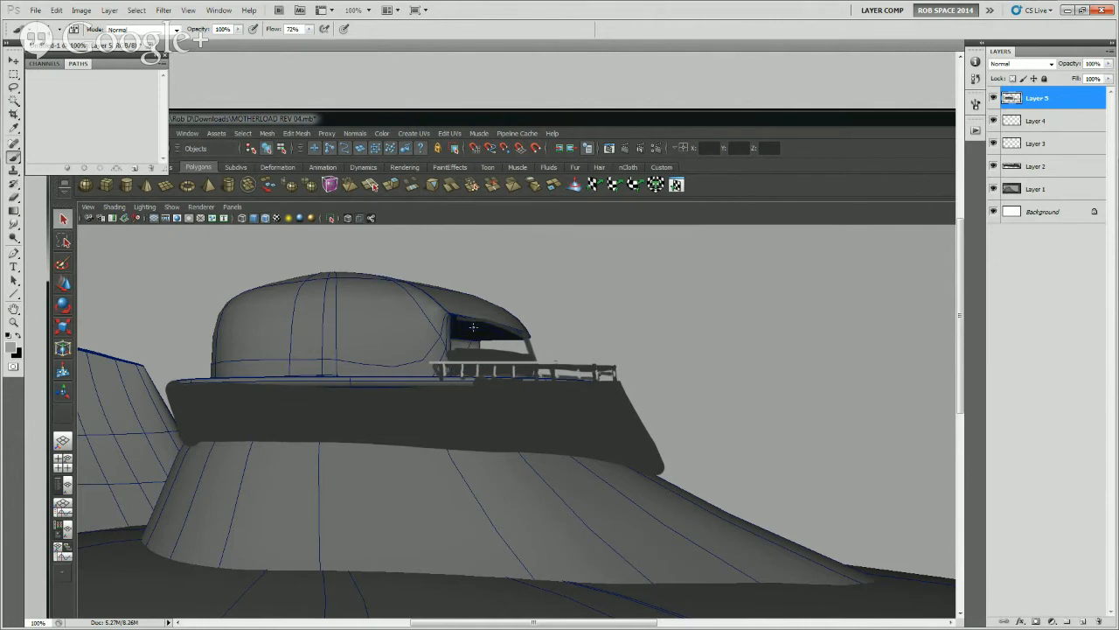
# Brush a light window frame with dividers beneath the cabin's overhang and three small portholes along the cabin's side
pyautogui.moveTo(519, 334); pyautogui.dragTo(451, 321)
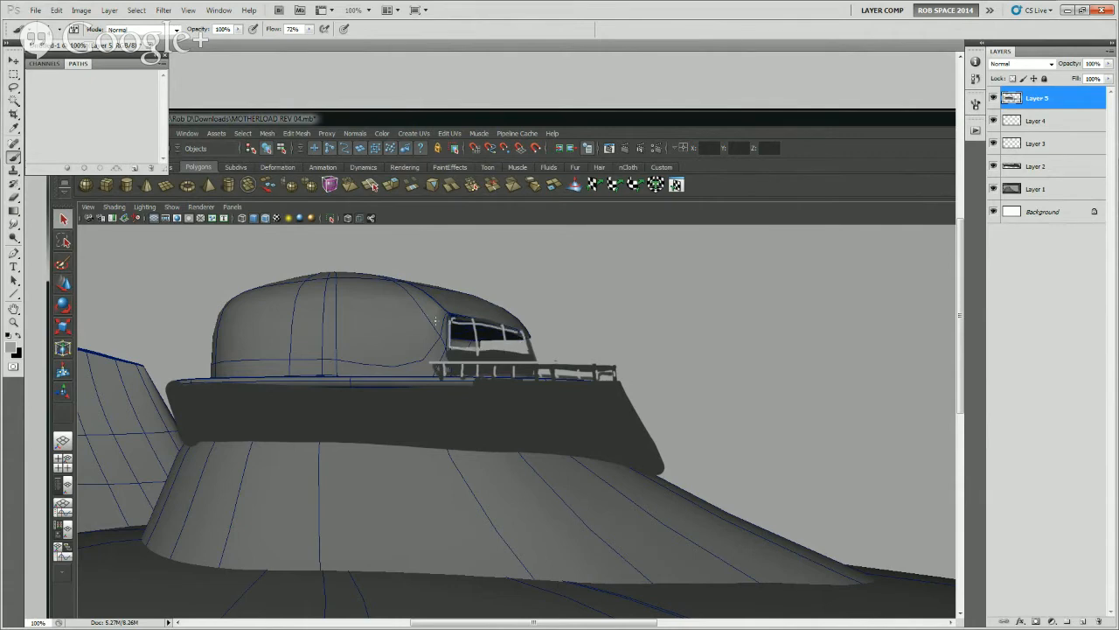
pyautogui.click(420, 320)
pyautogui.click(373, 320)
pyautogui.moveTo(326, 321); pyautogui.dragTo(328, 316)
# Sample the skirt's dark grey and brush along the skirt's lower edge
pyautogui.moveTo(647, 393); pyautogui.dragTo(615, 360)
pyautogui.keyDown('alt'); pyautogui.click(597, 371); pyautogui.keyUp('alt')
pyautogui.moveTo(606, 434); pyautogui.dragTo(326, 418)
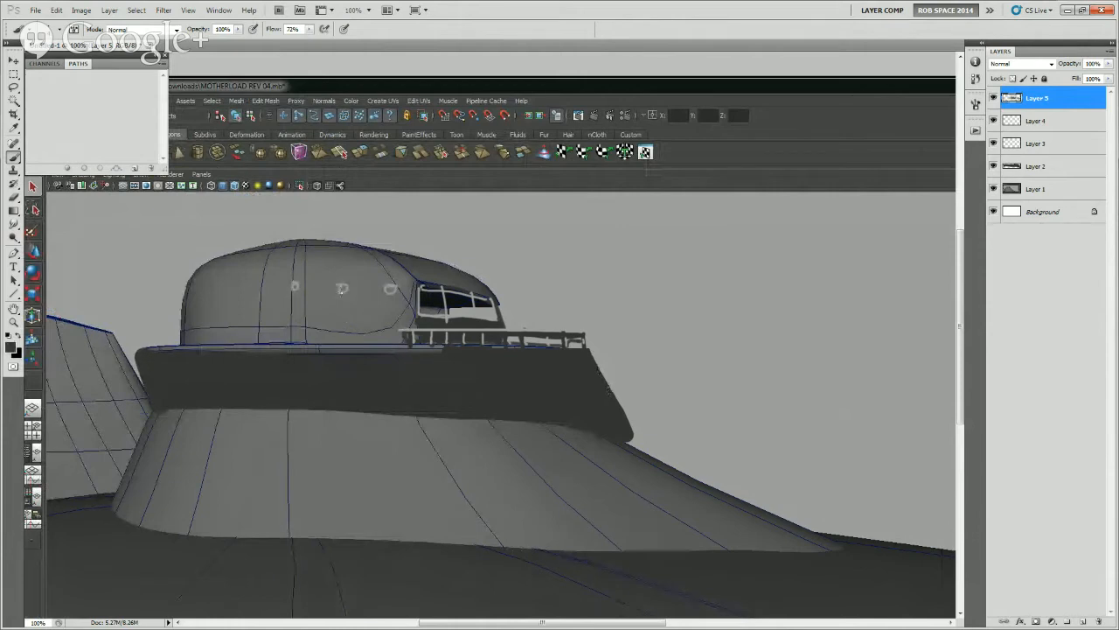
# Try light strokes on the skirt's side, undo them, and set the brush flow to 31%
pyautogui.press('x')
pyautogui.moveTo(192, 378)
pyautogui.mouseDown()
pyautogui.moveTo(345, 381)
pyautogui.moveTo(210, 382)
pyautogui.mouseUp()
pyautogui.hotkey('ctrl', 'z')
pyautogui.hotkey('ctrl', 'z')
pyautogui.click(310, 30)
pyautogui.moveTo(312, 41); pyautogui.dragTo(285, 43)
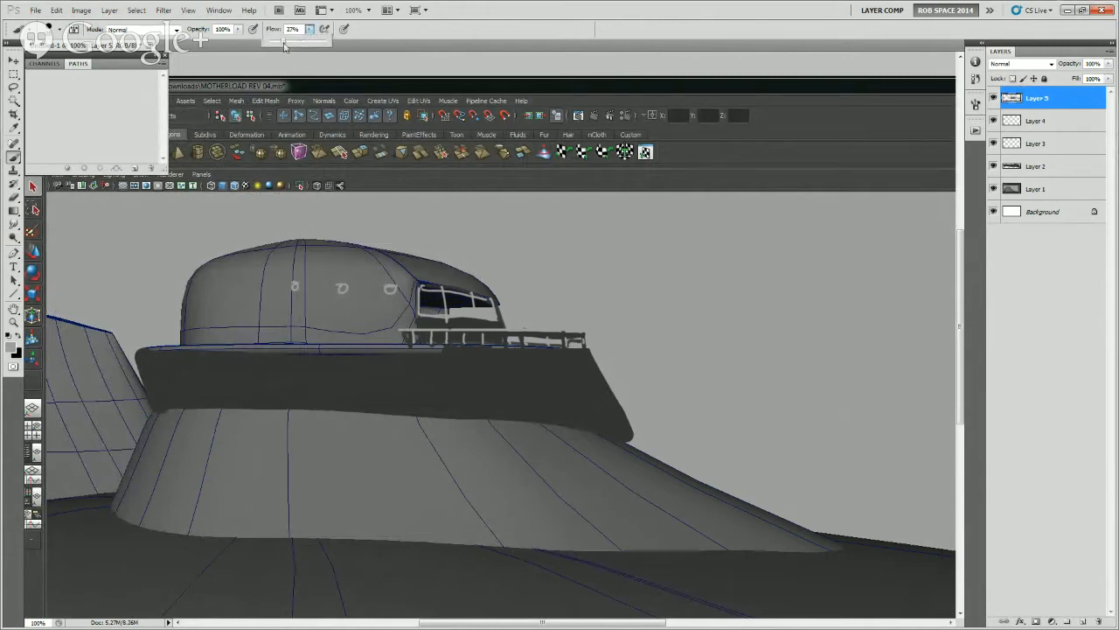
pyautogui.moveTo(194, 382); pyautogui.dragTo(298, 377)
pyautogui.hotkey('ctrl', 'z')
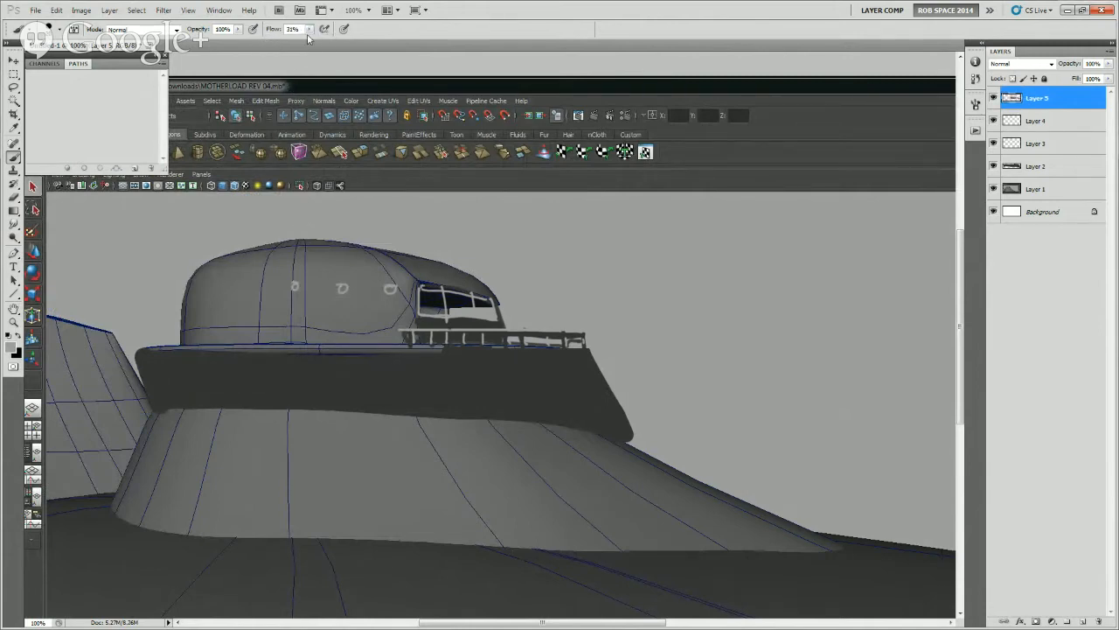
# Enable pen-pressure control of brush opacity, undo the test stroke, and lower the opacity to 31%
pyautogui.click(253, 29)
pyautogui.moveTo(187, 379); pyautogui.dragTo(313, 377)
pyautogui.hotkey('ctrl', 'z')
pyautogui.click(237, 30)
pyautogui.moveTo(243, 41); pyautogui.dragTo(201, 43)
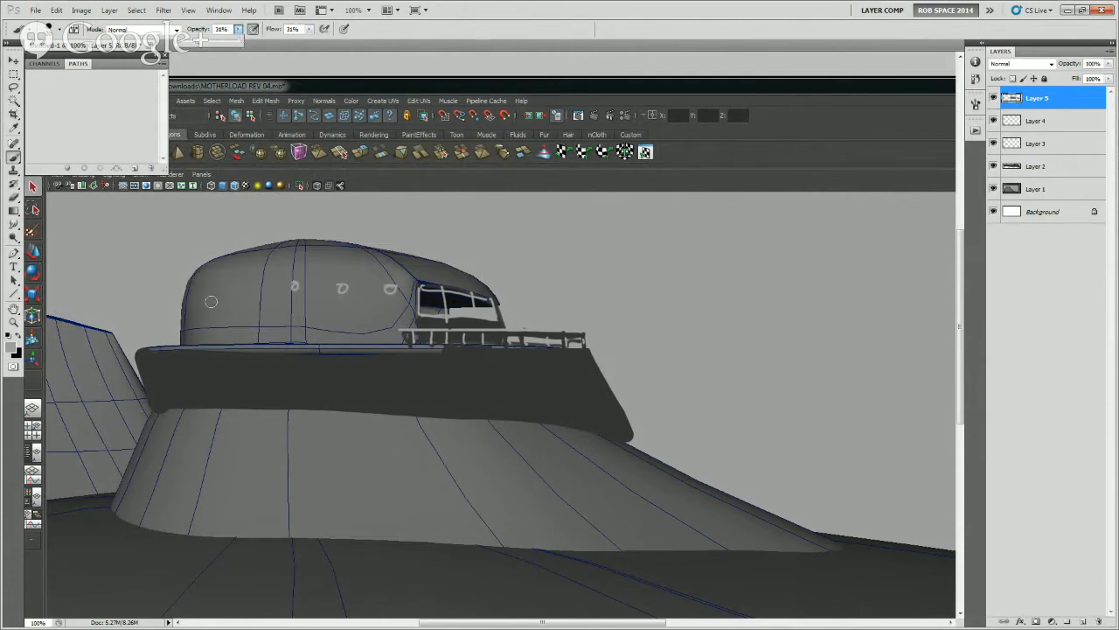
# Brush a soft light horizontal band across the skirt's side and trim its upper front end with dark paint
pyautogui.moveTo(179, 378); pyautogui.dragTo(415, 374)
pyautogui.moveTo(261, 384)
pyautogui.mouseDown()
pyautogui.moveTo(466, 385)
pyautogui.moveTo(196, 390)
pyautogui.mouseUp()
pyautogui.keyDown('alt'); pyautogui.click(444, 378); pyautogui.keyUp('alt')
pyautogui.keyDown('alt'); pyautogui.click(446, 384); pyautogui.keyUp('alt')
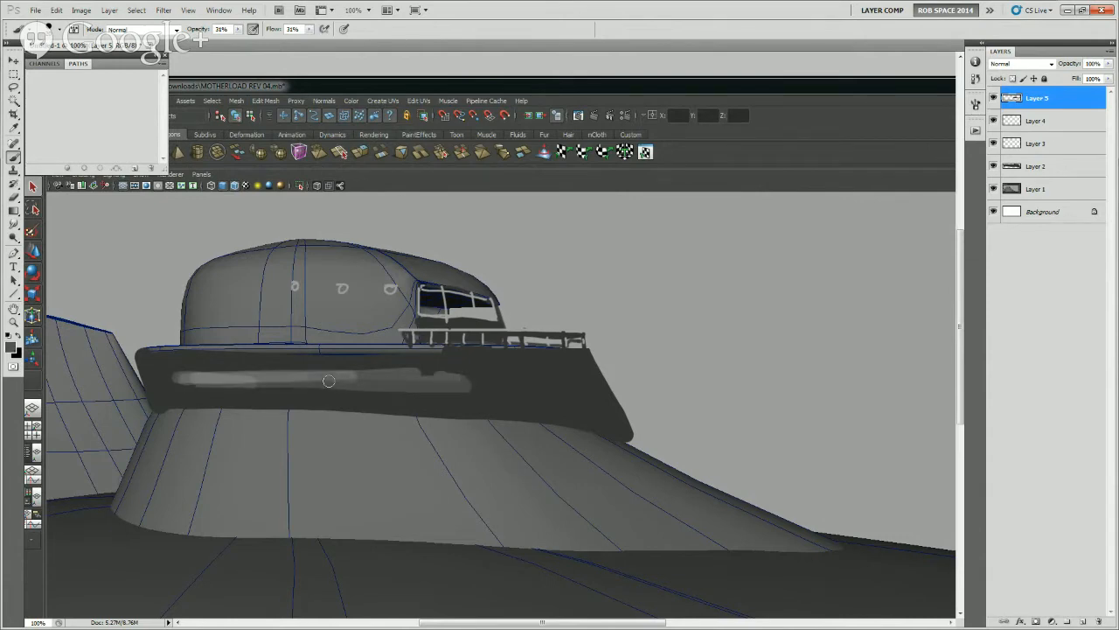
pyautogui.keyDown('alt'); pyautogui.click(444, 372); pyautogui.keyUp('alt')
pyautogui.moveTo(388, 369); pyautogui.dragTo(437, 372)
# Set the brush opacity to 71%, strengthen the light band, and tidy its lower edge and front end with dark paint
pyautogui.click(238, 30)
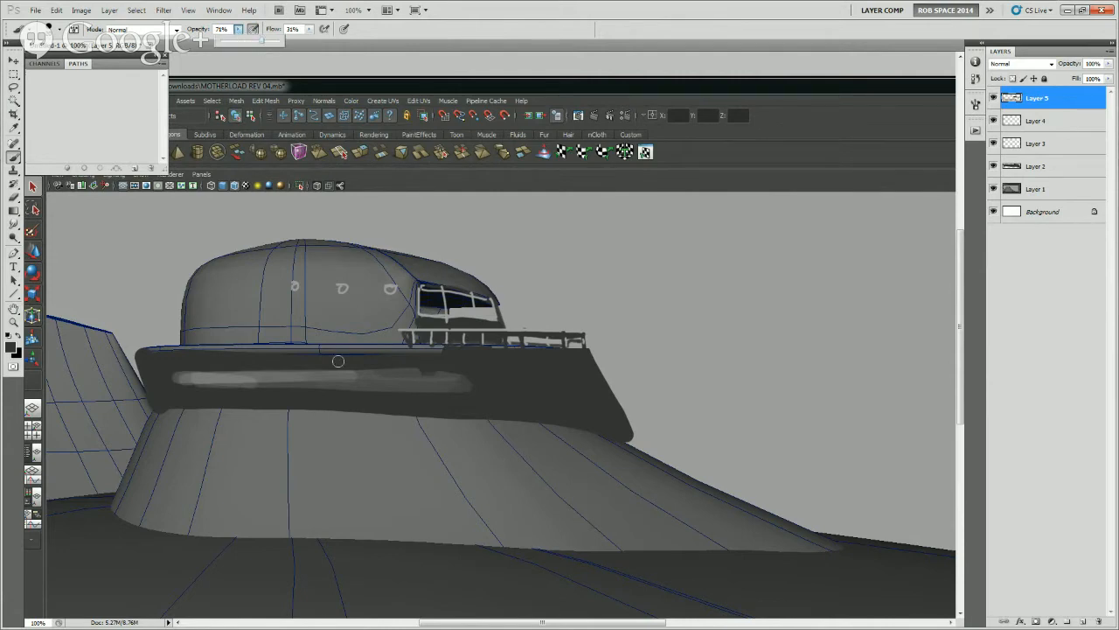
pyautogui.moveTo(368, 367)
pyautogui.mouseDown()
pyautogui.moveTo(462, 370)
pyautogui.moveTo(461, 393)
pyautogui.moveTo(433, 398)
pyautogui.mouseUp()
pyautogui.keyDown('alt'); pyautogui.click(256, 380); pyautogui.keyUp('alt')
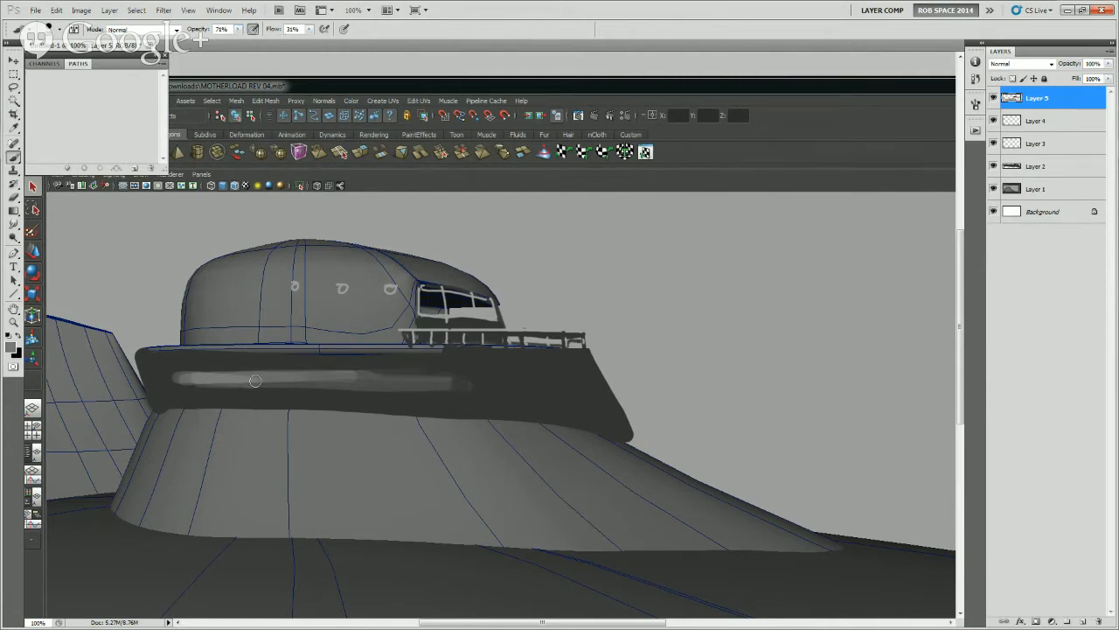
pyautogui.moveTo(256, 380); pyautogui.dragTo(449, 387)
pyautogui.keyDown('alt'); pyautogui.click(328, 396); pyautogui.keyUp('alt')
pyautogui.moveTo(243, 392)
pyautogui.mouseDown()
pyautogui.moveTo(466, 402)
pyautogui.moveTo(419, 397)
pyautogui.mouseUp()
pyautogui.moveTo(260, 392); pyautogui.dragTo(467, 387)
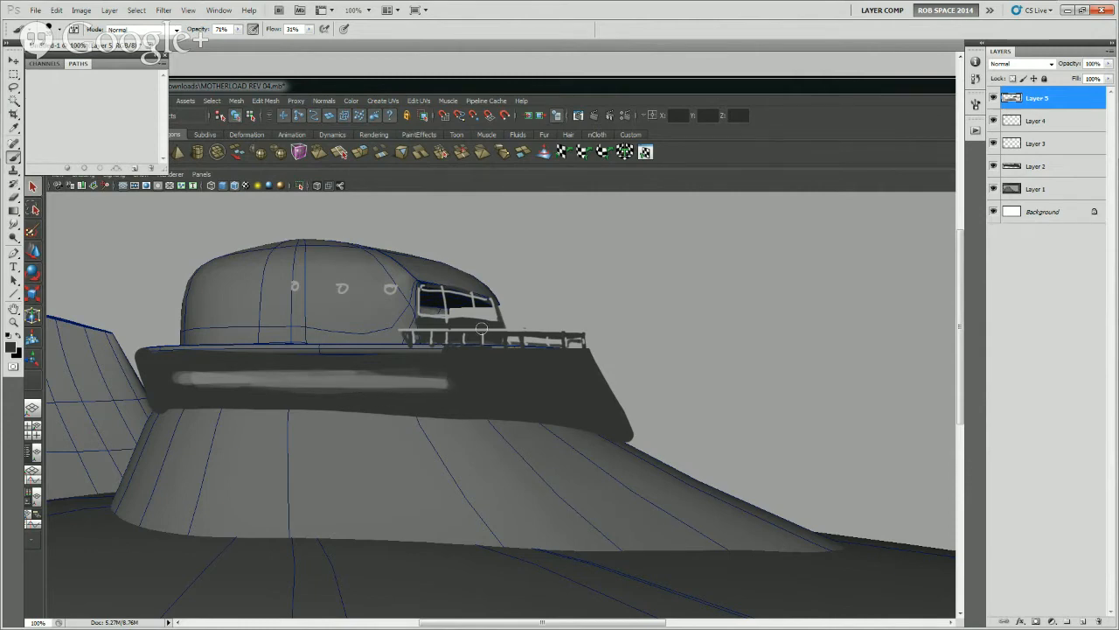
# Refine the skirt's slanted front edge with dark paint and a light grey stroke running down its length
pyautogui.moveTo(605, 374); pyautogui.dragTo(614, 409)
pyautogui.keyDown('alt'); pyautogui.click(619, 371); pyautogui.keyUp('alt')
pyautogui.moveTo(600, 355); pyautogui.dragTo(635, 422)
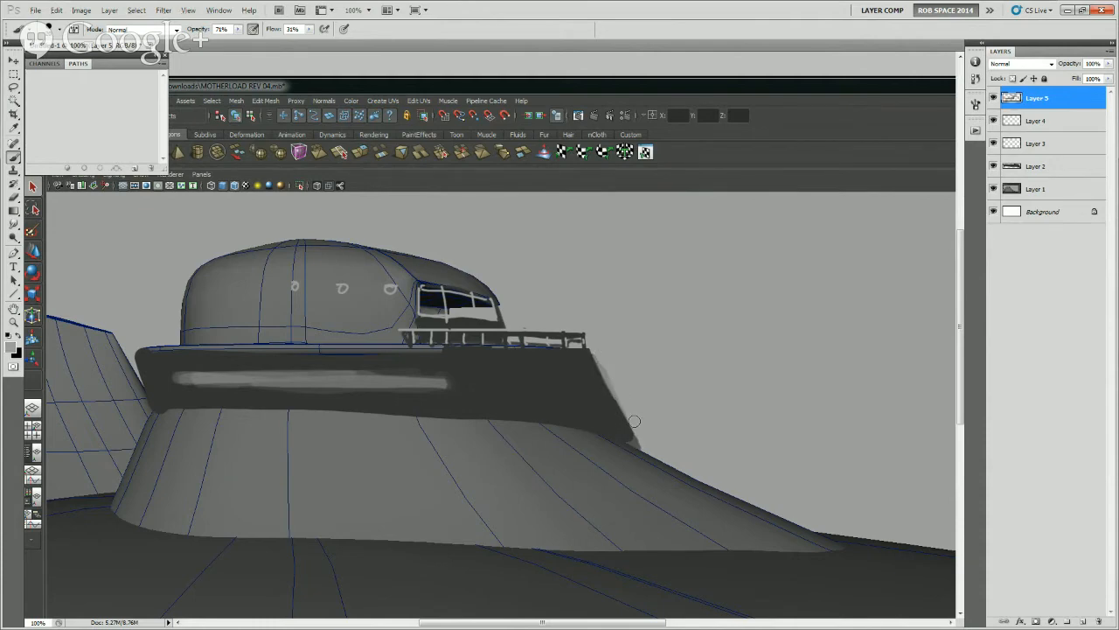
# Paint over the light band on the skirt with the sampled dark grey, raising the brush opacity to 100%
pyautogui.keyDown('alt'); pyautogui.click(442, 368); pyautogui.keyUp('alt')
pyautogui.moveTo(444, 381)
pyautogui.mouseDown()
pyautogui.moveTo(370, 373)
pyautogui.moveTo(420, 384)
pyautogui.moveTo(408, 393)
pyautogui.moveTo(265, 387)
pyautogui.mouseUp()
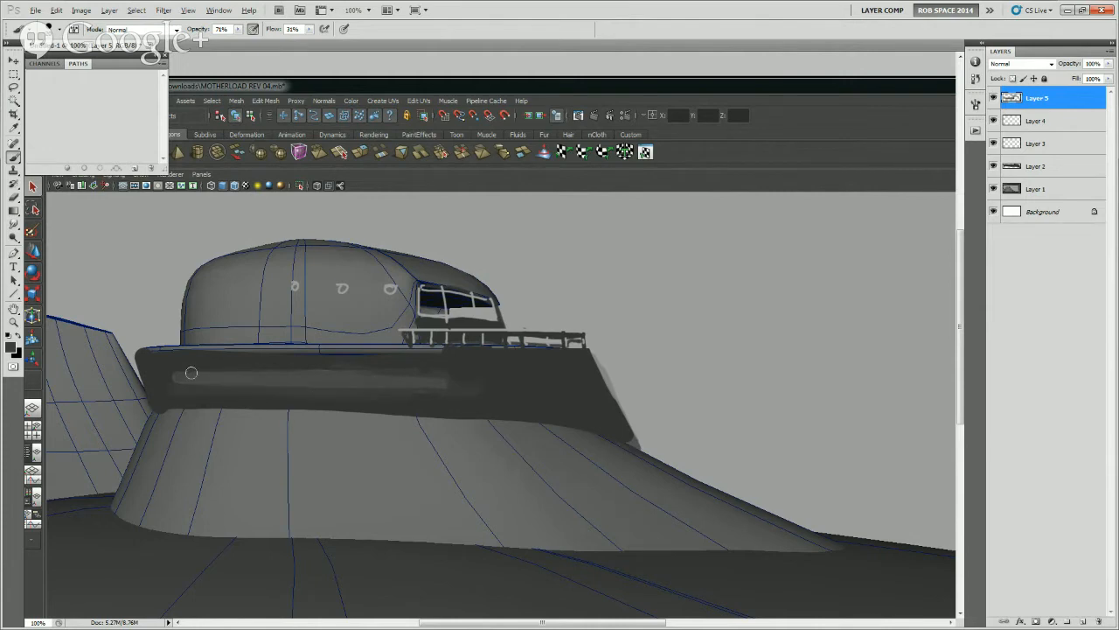
pyautogui.moveTo(170, 368)
pyautogui.mouseDown()
pyautogui.moveTo(260, 385)
pyautogui.moveTo(473, 392)
pyautogui.moveTo(138, 382)
pyautogui.mouseUp()
pyautogui.keyDown('alt'); pyautogui.click(503, 380); pyautogui.keyUp('alt')
pyautogui.click(238, 29)
pyautogui.moveTo(244, 42); pyautogui.dragTo(272, 45)
pyautogui.moveTo(168, 370)
pyautogui.mouseDown()
pyautogui.moveTo(206, 365)
pyautogui.moveTo(191, 385)
pyautogui.moveTo(304, 382)
pyautogui.mouseUp()
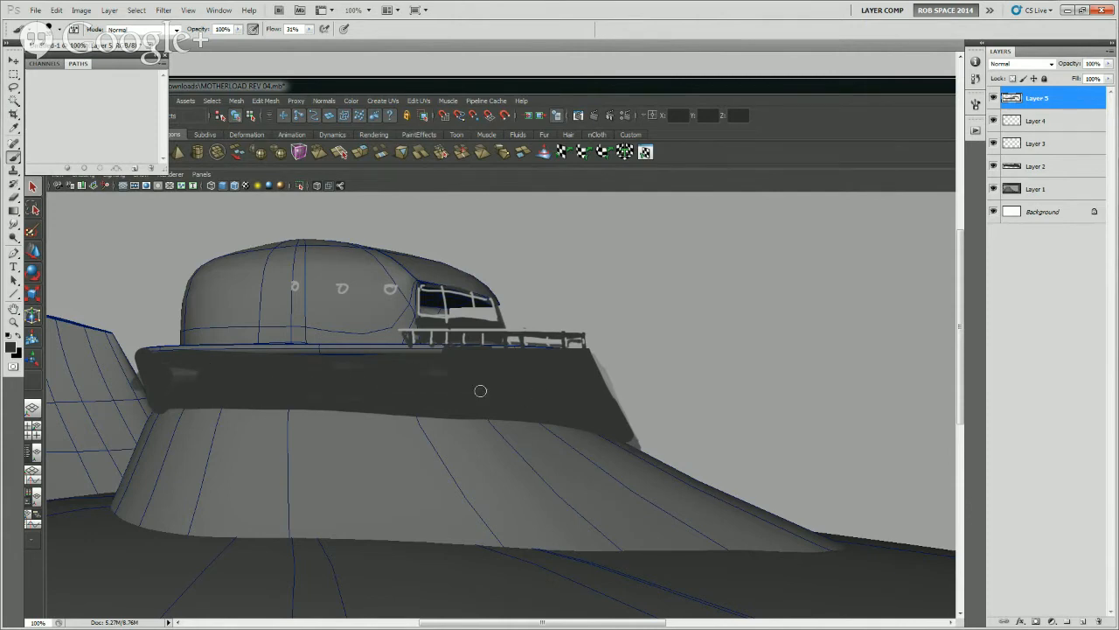
# Brush light vertical panel lines down the skirt, a horizontal line across its middle, and an outline along its lower edge
pyautogui.keyDown('alt'); pyautogui.click(633, 356); pyautogui.keyUp('alt')
pyautogui.moveTo(528, 351); pyautogui.dragTo(540, 425)
pyautogui.moveTo(574, 351); pyautogui.dragTo(597, 427)
pyautogui.hotkey('ctrl', 'alt', 'z')
pyautogui.hotkey('ctrl', 'alt', 'z')
pyautogui.moveTo(570, 347); pyautogui.dragTo(593, 424)
pyautogui.moveTo(526, 346); pyautogui.dragTo(539, 398)
pyautogui.moveTo(479, 343); pyautogui.dragTo(491, 422)
pyautogui.moveTo(401, 346); pyautogui.dragTo(410, 401)
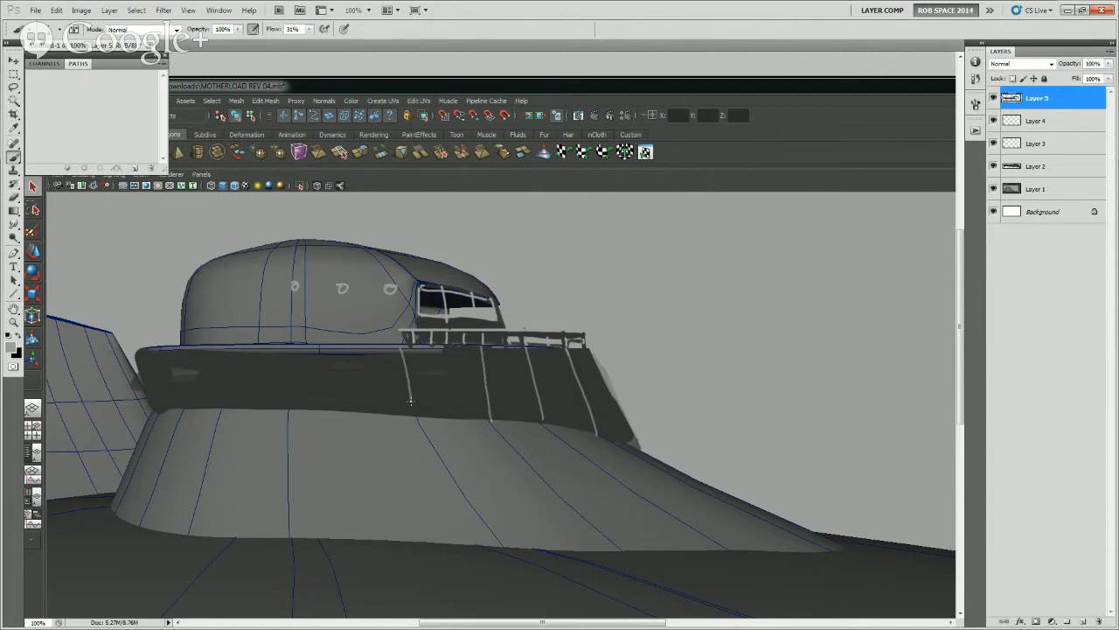
pyautogui.moveTo(286, 350); pyautogui.dragTo(289, 414)
pyautogui.moveTo(163, 354)
pyautogui.mouseDown()
pyautogui.moveTo(181, 412)
pyautogui.moveTo(364, 384)
pyautogui.moveTo(604, 394)
pyautogui.moveTo(639, 453)
pyautogui.moveTo(542, 423)
pyautogui.moveTo(151, 415)
pyautogui.mouseUp()
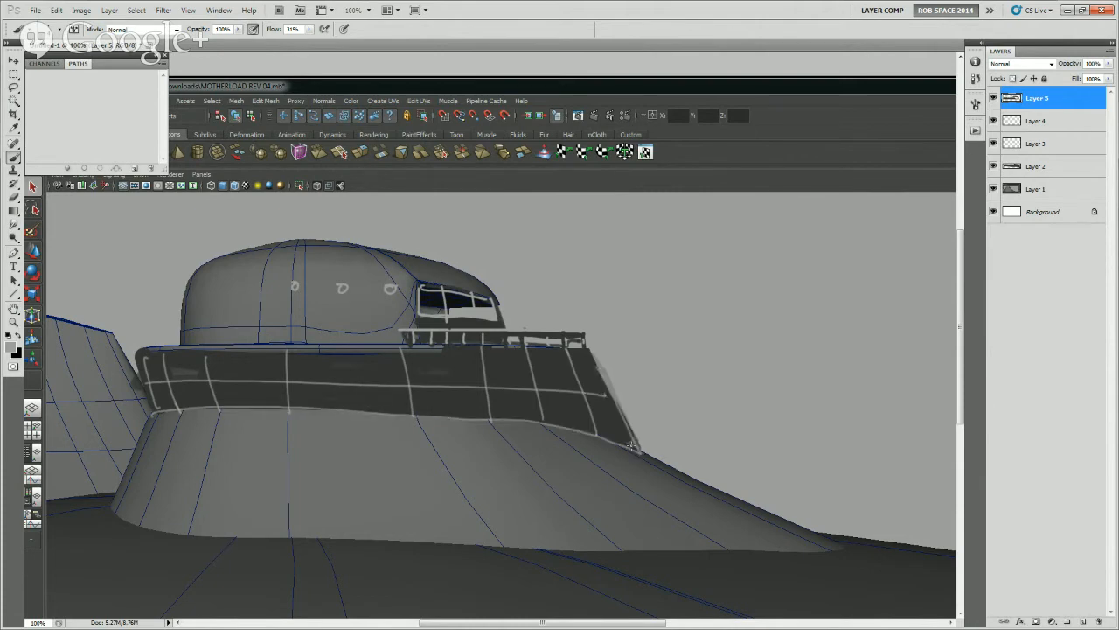
# Flatten the cabin's domed roof by filling a rectangular selection over its top with the sky's light grey, and deselect
pyautogui.moveTo(519, 285); pyautogui.dragTo(602, 368)
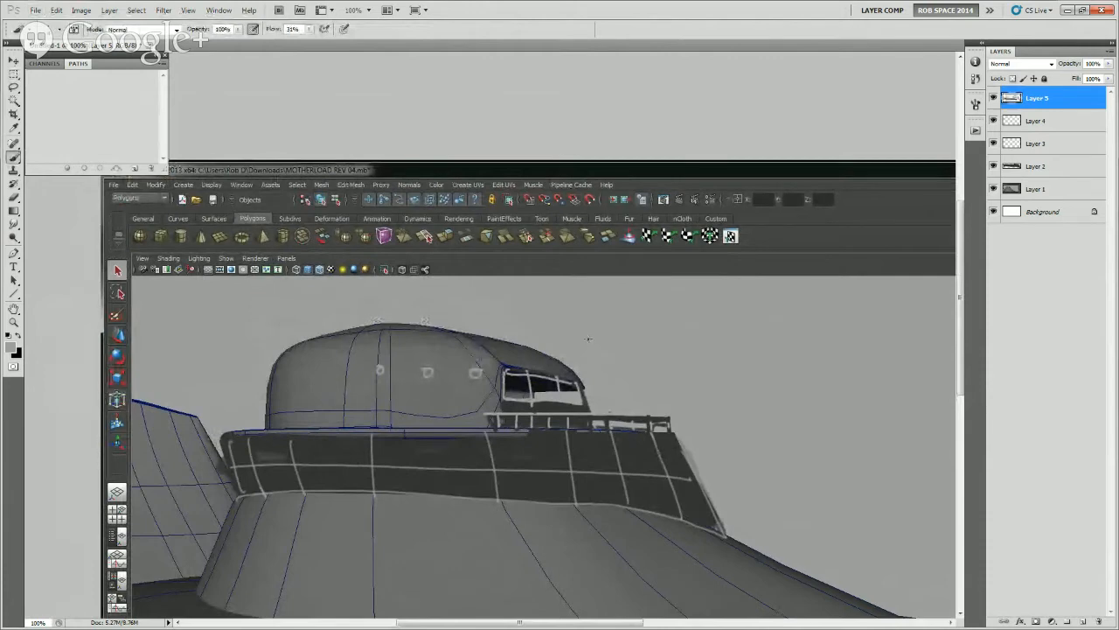
pyautogui.moveTo(324, 322); pyautogui.dragTo(538, 359)
pyautogui.press('m')
pyautogui.moveTo(258, 303); pyautogui.dragTo(584, 350)
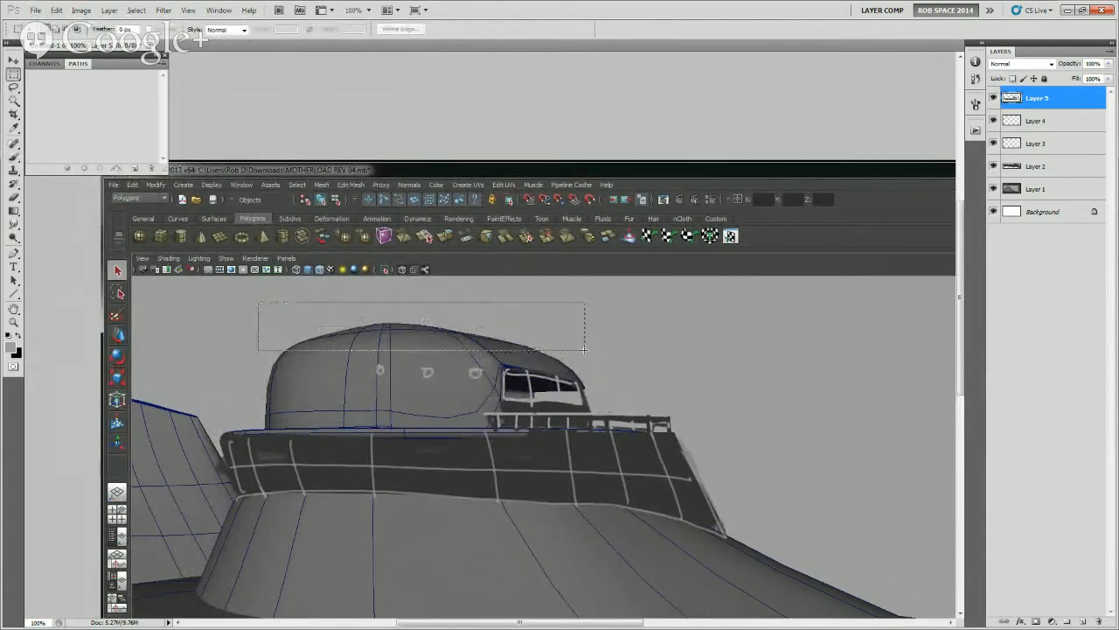
pyautogui.press('b')
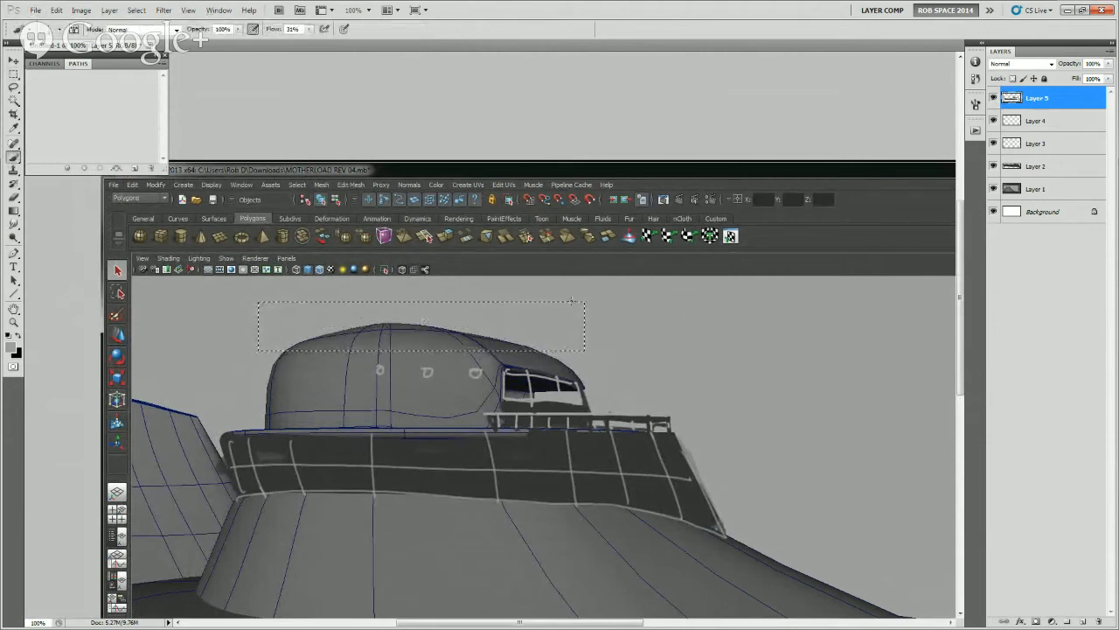
pyautogui.hotkey('alt', 'BackSpace')
pyautogui.hotkey('ctrl', 'd')
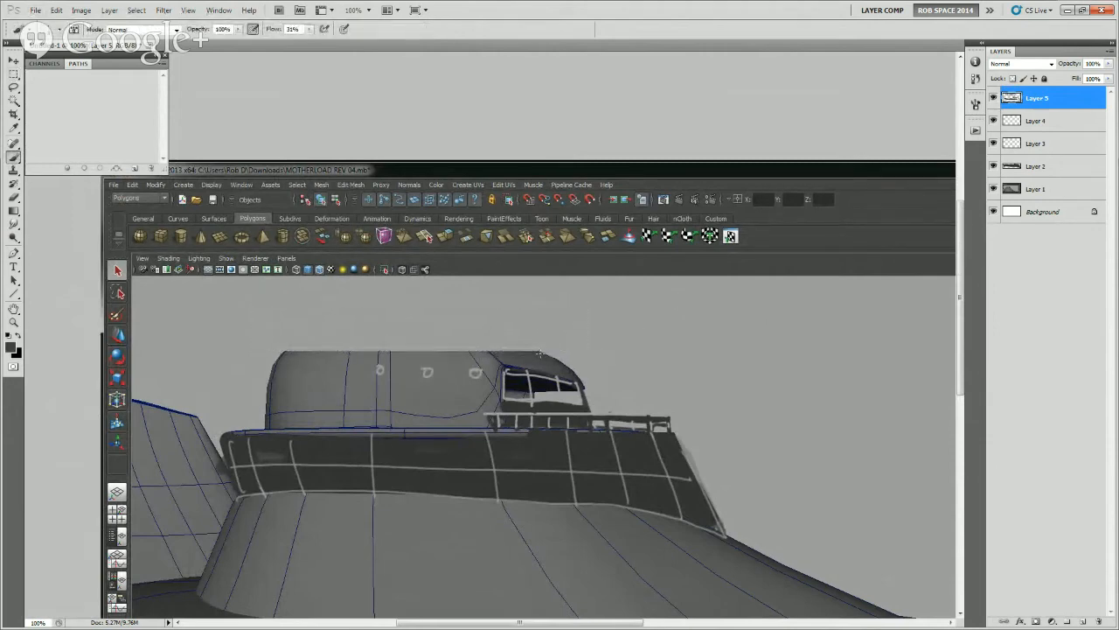
# Brush a thick dark roof edge along the flattened cabin top, rounding it off at the rear and down the front
pyautogui.moveTo(541, 353)
pyautogui.mouseDown()
pyautogui.moveTo(295, 350)
pyautogui.moveTo(367, 352)
pyautogui.mouseUp()
pyautogui.hotkey('ctrl', 'z')
pyautogui.moveTo(285, 350); pyautogui.dragTo(537, 358)
pyautogui.moveTo(418, 353); pyautogui.dragTo(288, 351)
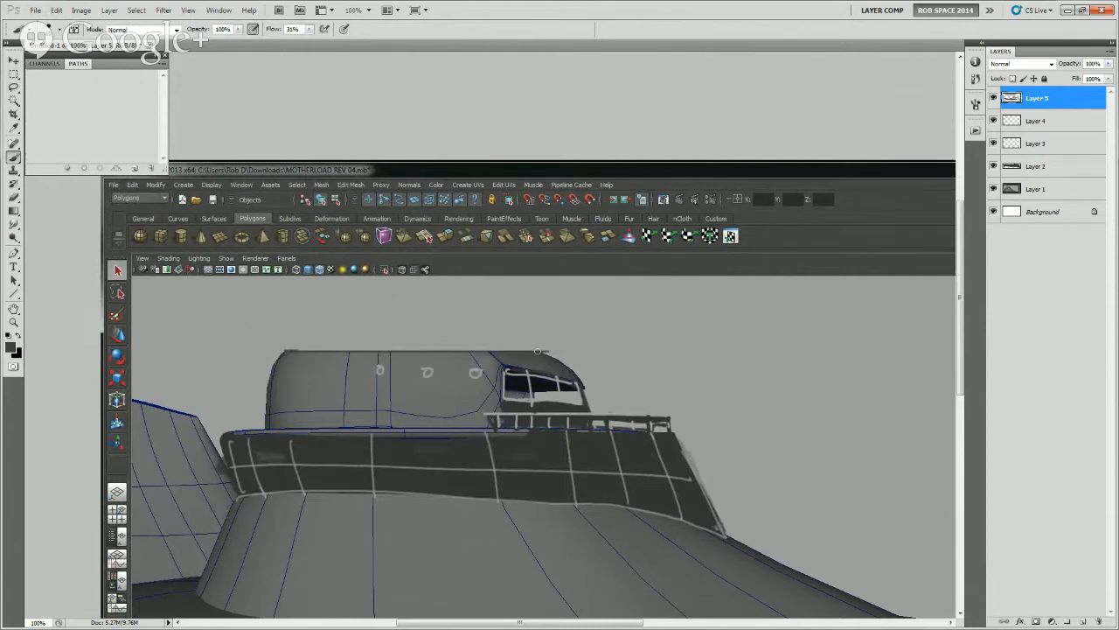
pyautogui.moveTo(532, 347); pyautogui.dragTo(289, 347)
pyautogui.moveTo(289, 347)
pyautogui.mouseDown()
pyautogui.moveTo(510, 347)
pyautogui.moveTo(564, 364)
pyautogui.mouseUp()
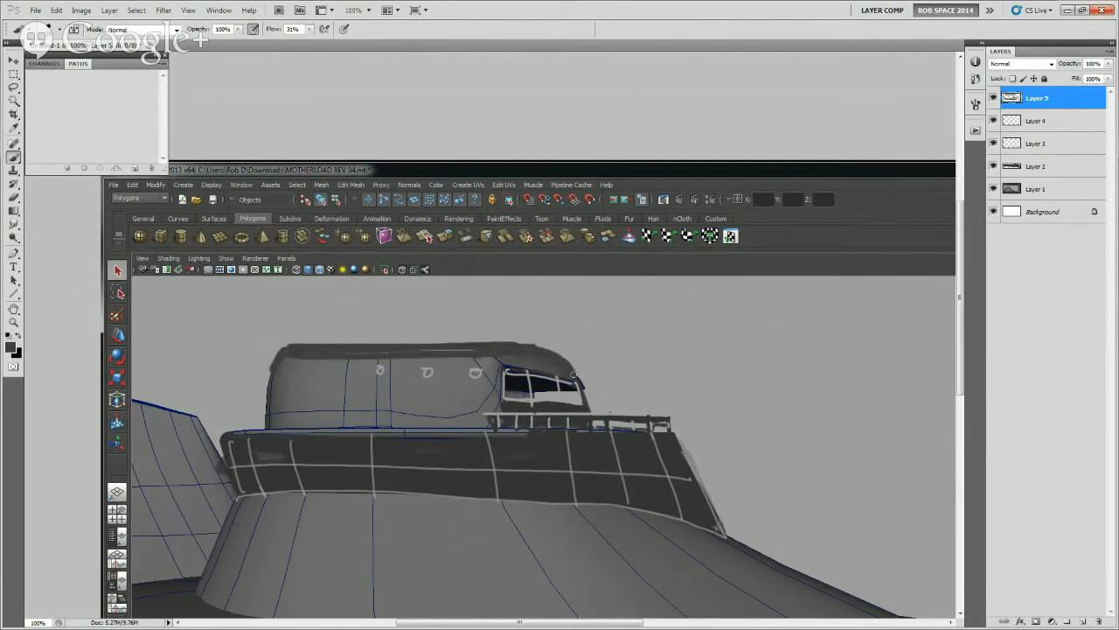
# Brush a small dark open frame with a slanted front post on top of the cabin roof and clean up its rear post
pyautogui.moveTo(719, 428); pyautogui.dragTo(734, 364)
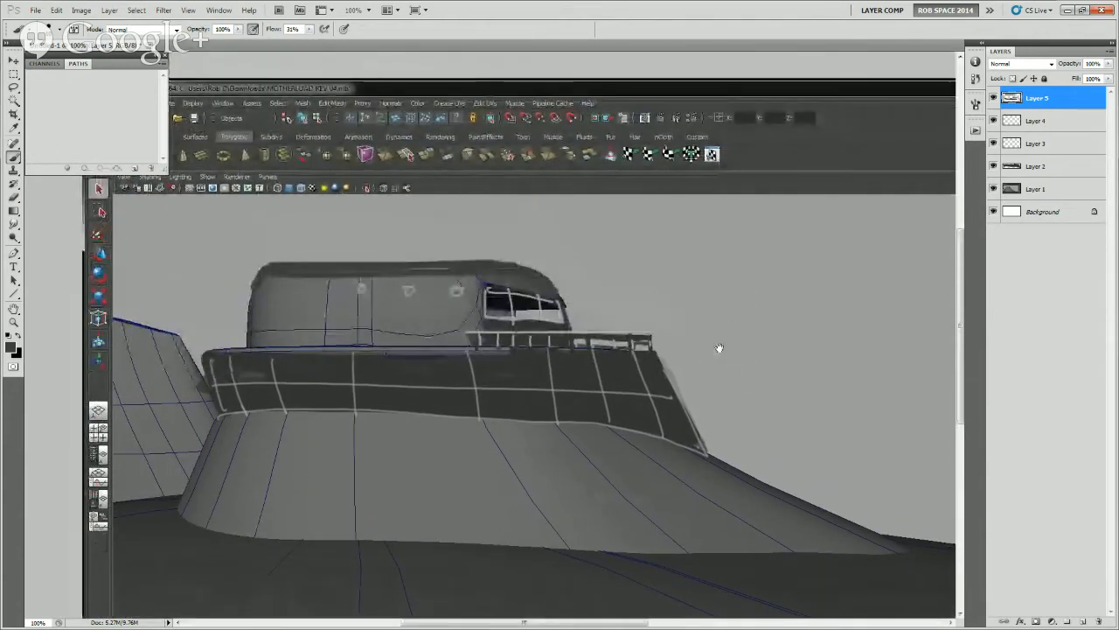
pyautogui.moveTo(657, 309); pyautogui.dragTo(728, 347)
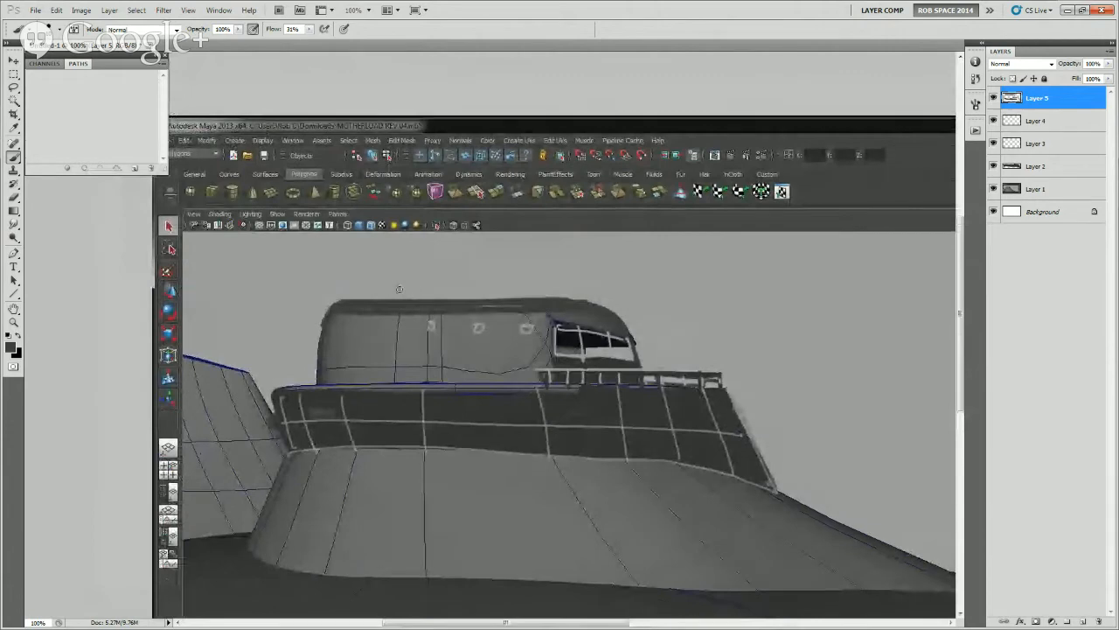
pyautogui.moveTo(399, 296)
pyautogui.mouseDown()
pyautogui.moveTo(399, 262)
pyautogui.moveTo(444, 260)
pyautogui.moveTo(462, 278)
pyautogui.mouseUp()
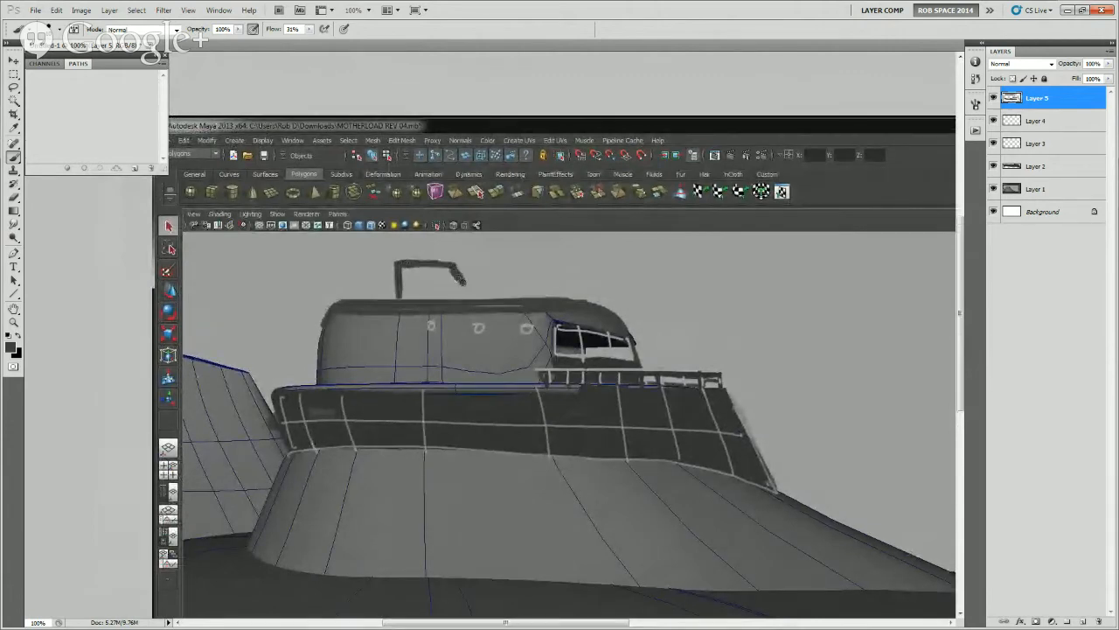
pyautogui.keyDown('alt'); pyautogui.click(403, 276); pyautogui.keyUp('alt')
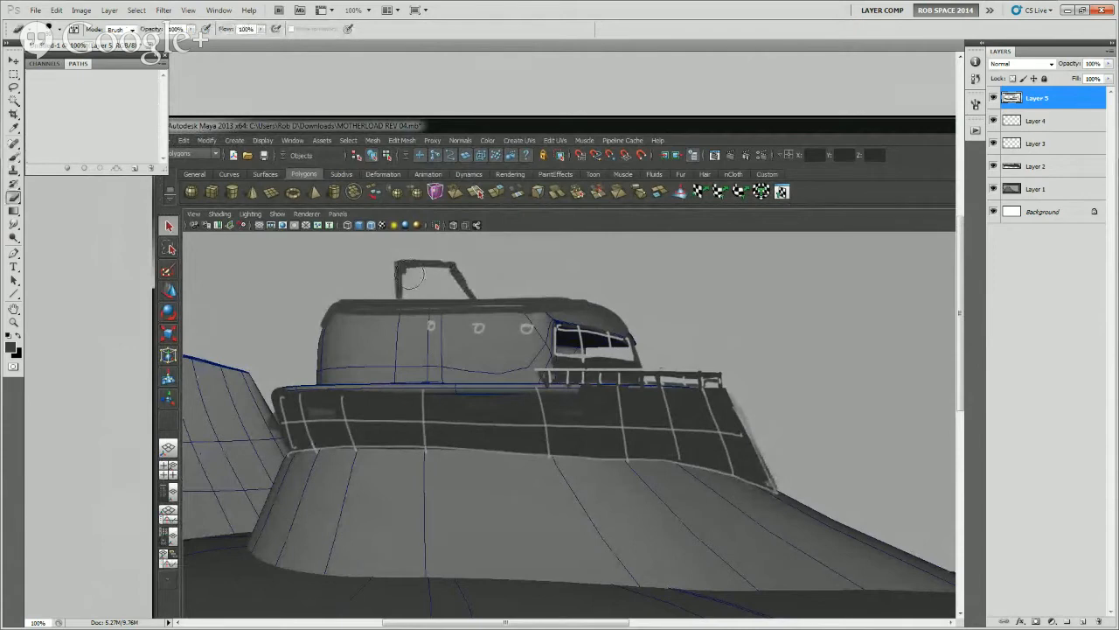
pyautogui.moveTo(398, 275); pyautogui.dragTo(399, 298)
pyautogui.keyDown('alt'); pyautogui.click(400, 270); pyautogui.keyUp('alt')
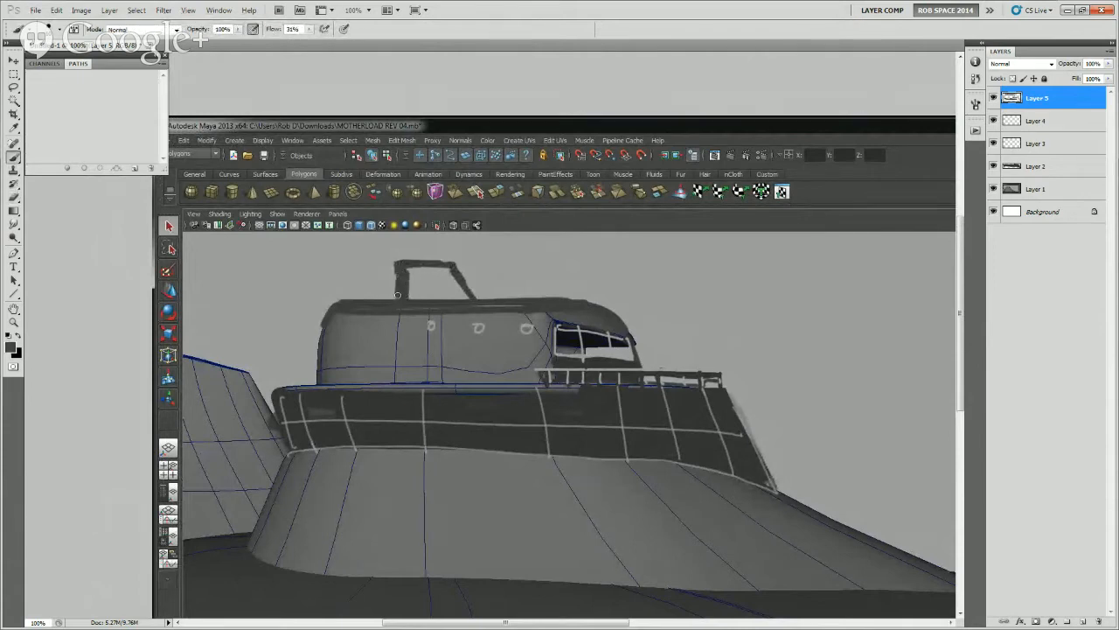
pyautogui.keyDown('alt'); pyautogui.click(400, 278); pyautogui.keyUp('alt')
pyautogui.moveTo(713, 383); pyautogui.dragTo(627, 302)
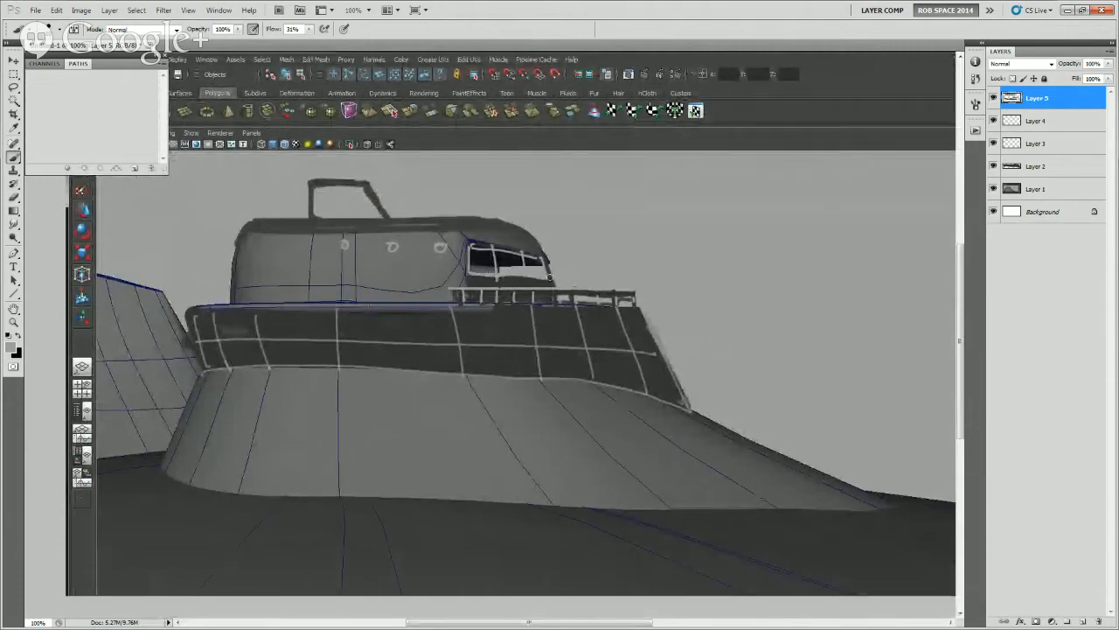
# Start saving the paintover under a new name and create a folder named MB REV 05 inside the desktop's BRAN TUT folder
pyautogui.moveTo(712, 452); pyautogui.dragTo(638, 445)
pyautogui.click(36, 9)
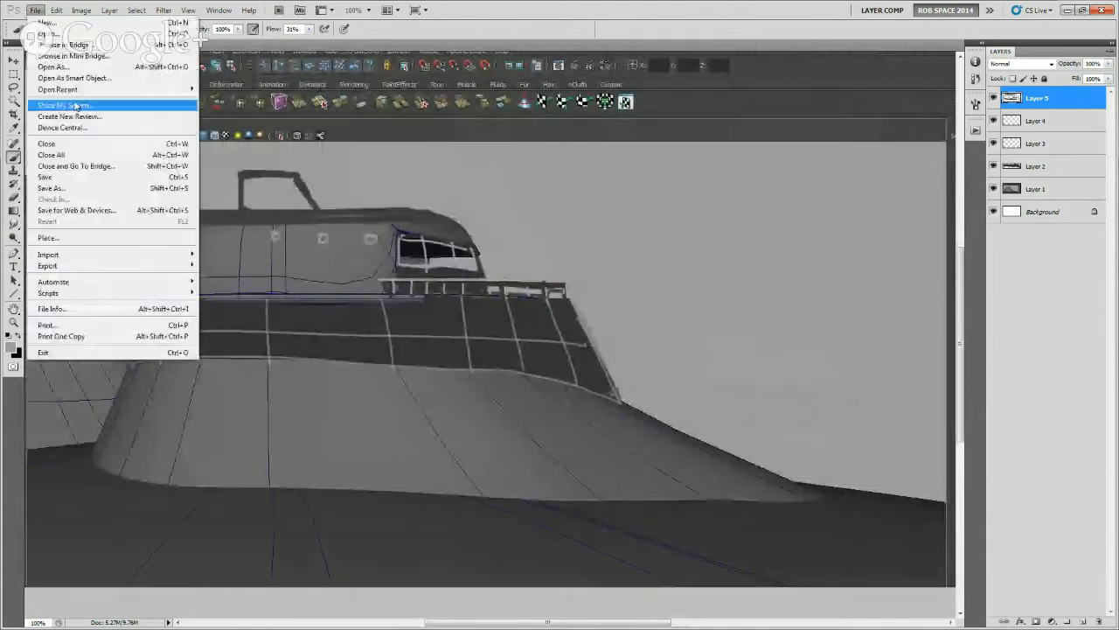
pyautogui.click(51, 188)
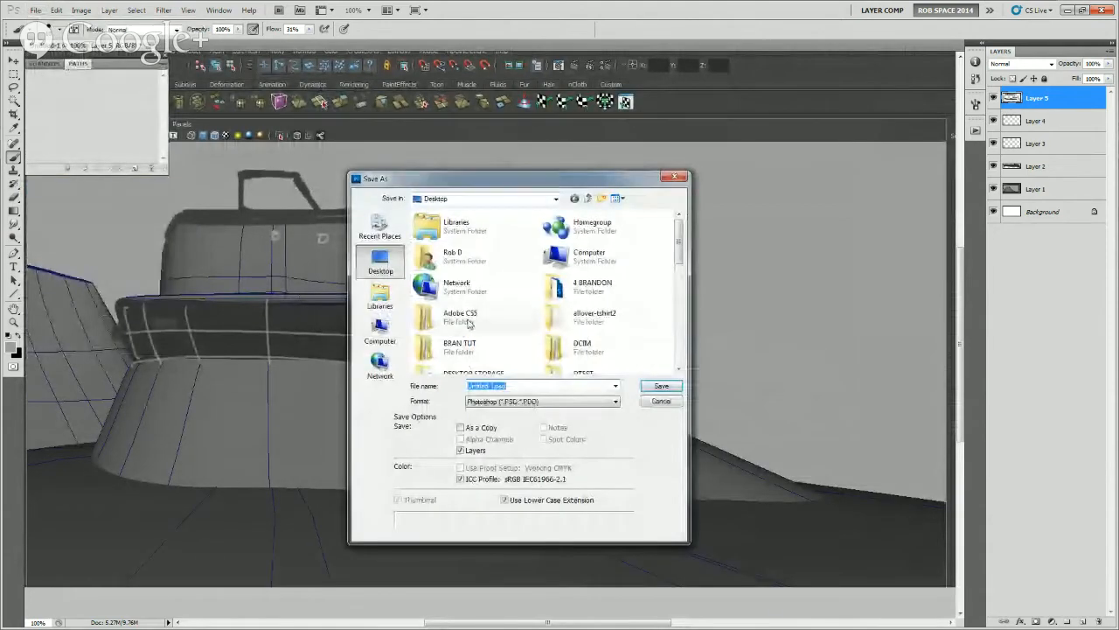
pyautogui.click(480, 345)
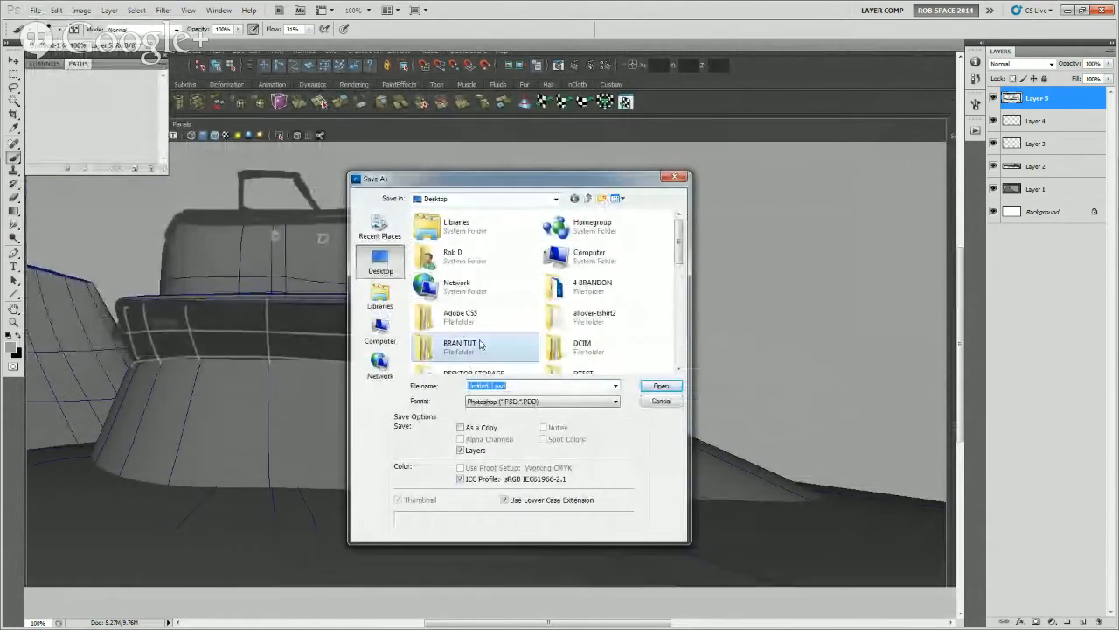
pyautogui.doubleClick(480, 345)
pyautogui.click(602, 200)
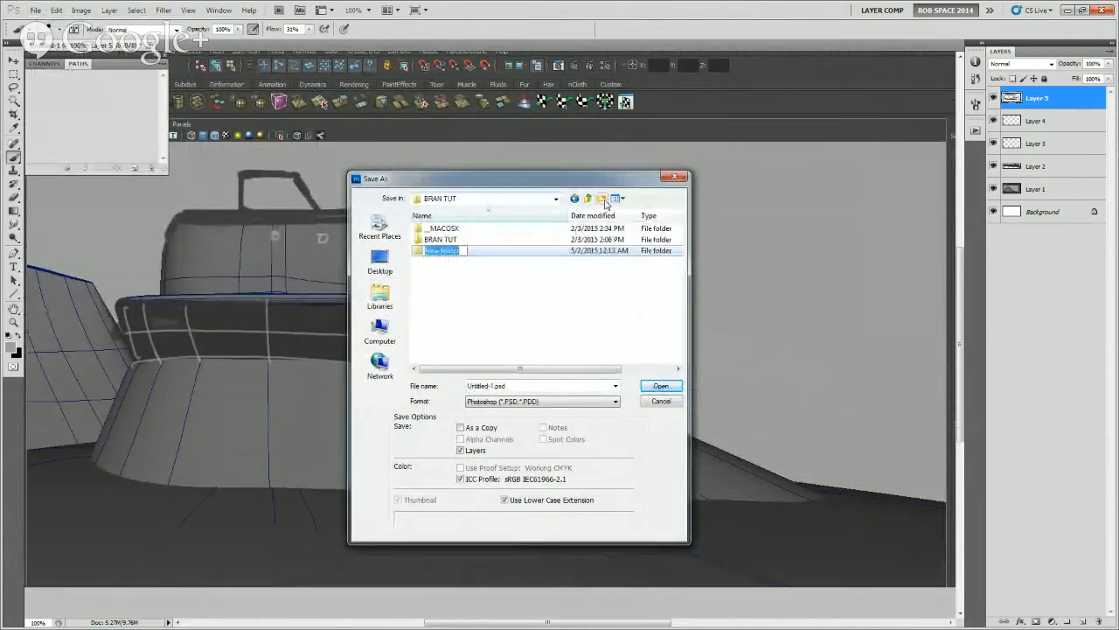
pyautogui.write('MB RE')
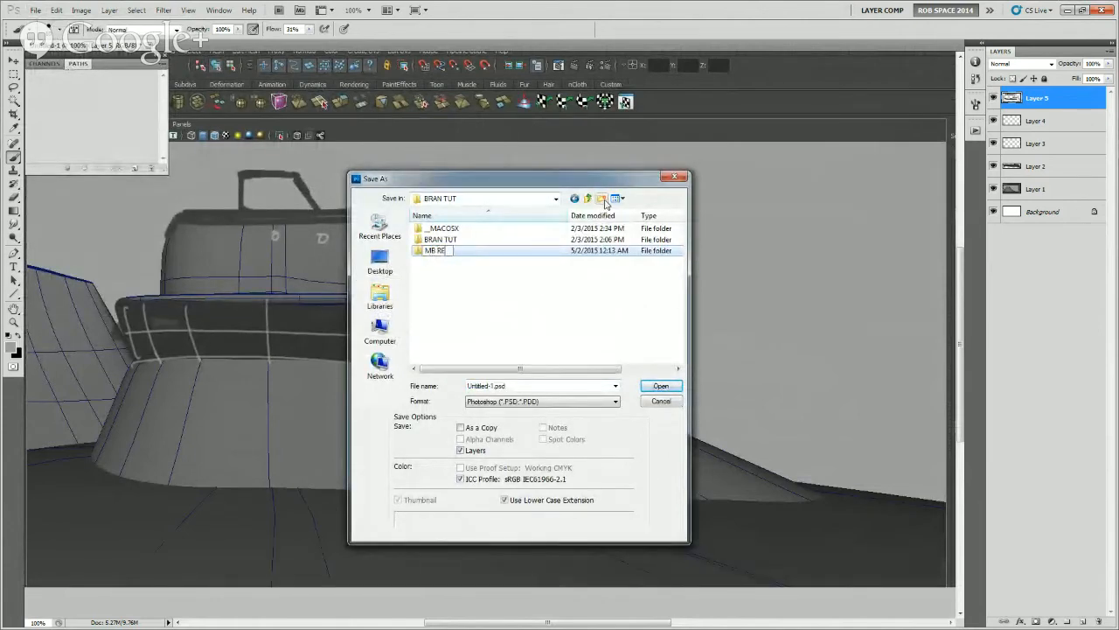
pyautogui.write('V 09')
pyautogui.press('BackSpace')
pyautogui.press('Return')
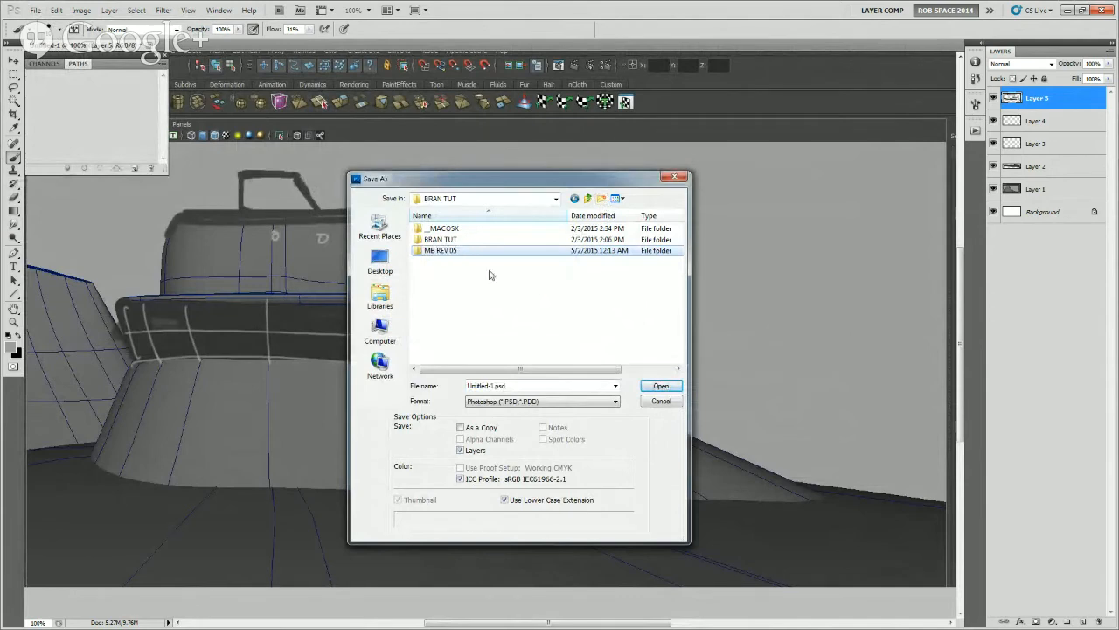
# Save a flattened copy of the paintover as a Maximum-quality baseline JPEG in the MB REV 05 folder
pyautogui.doubleClick(477, 253)
pyautogui.click(511, 401)
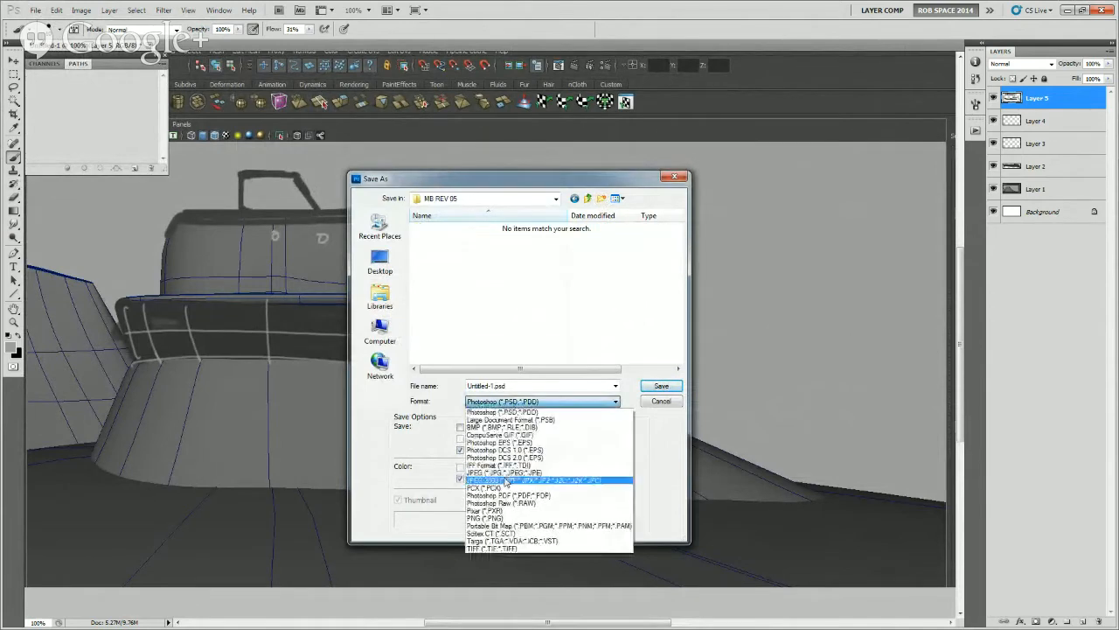
pyautogui.click(507, 479)
pyautogui.click(557, 386)
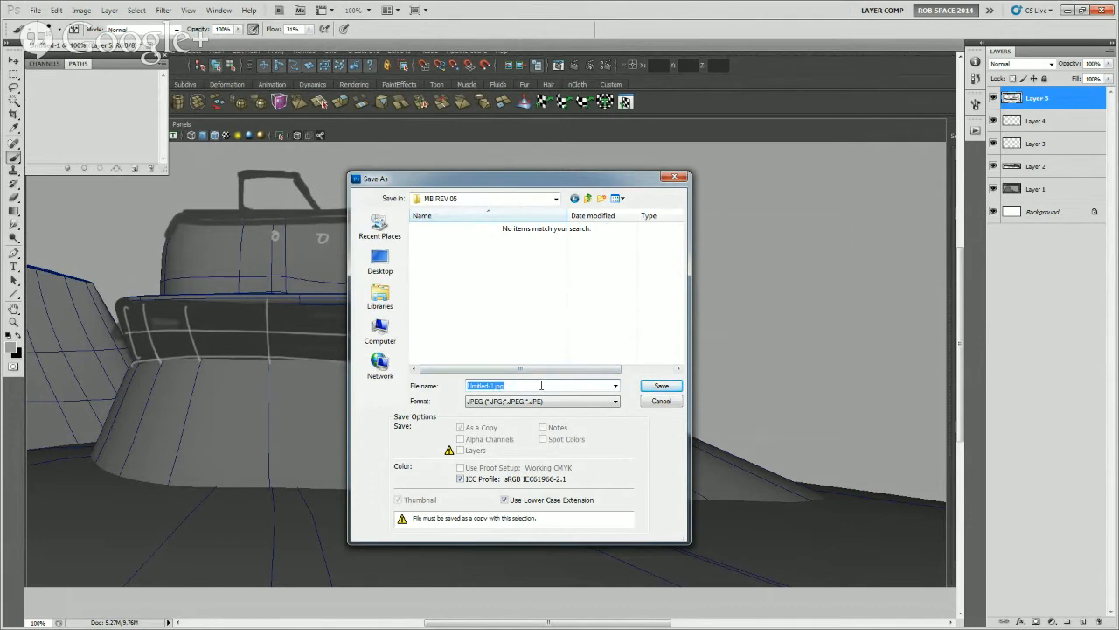
pyautogui.write('mb rev 04-1')
pyautogui.click(661, 386)
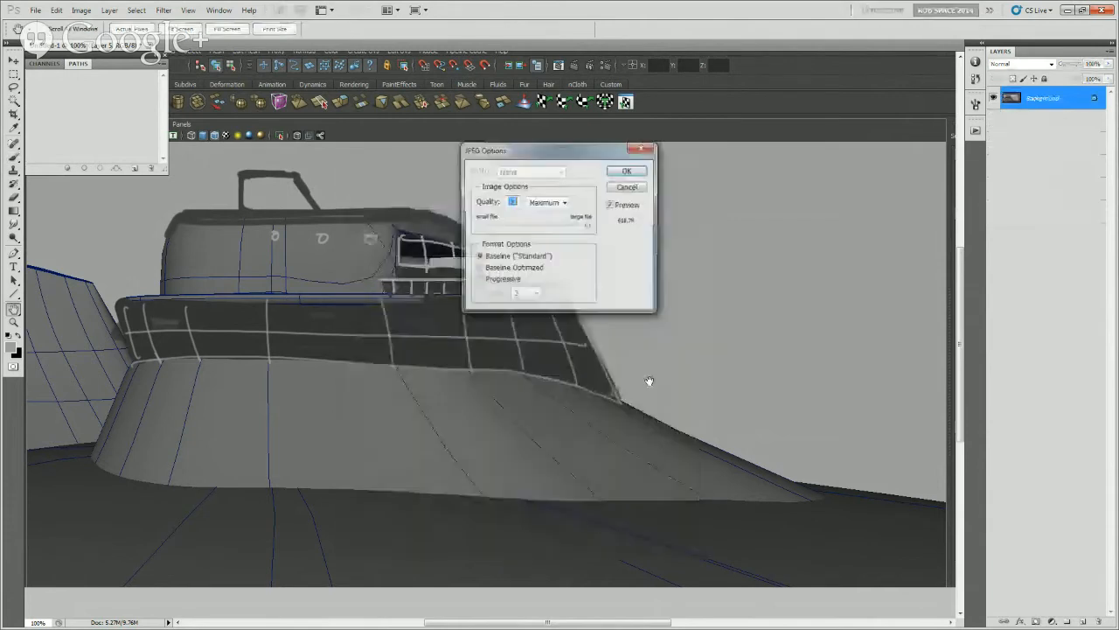
pyautogui.click(623, 173)
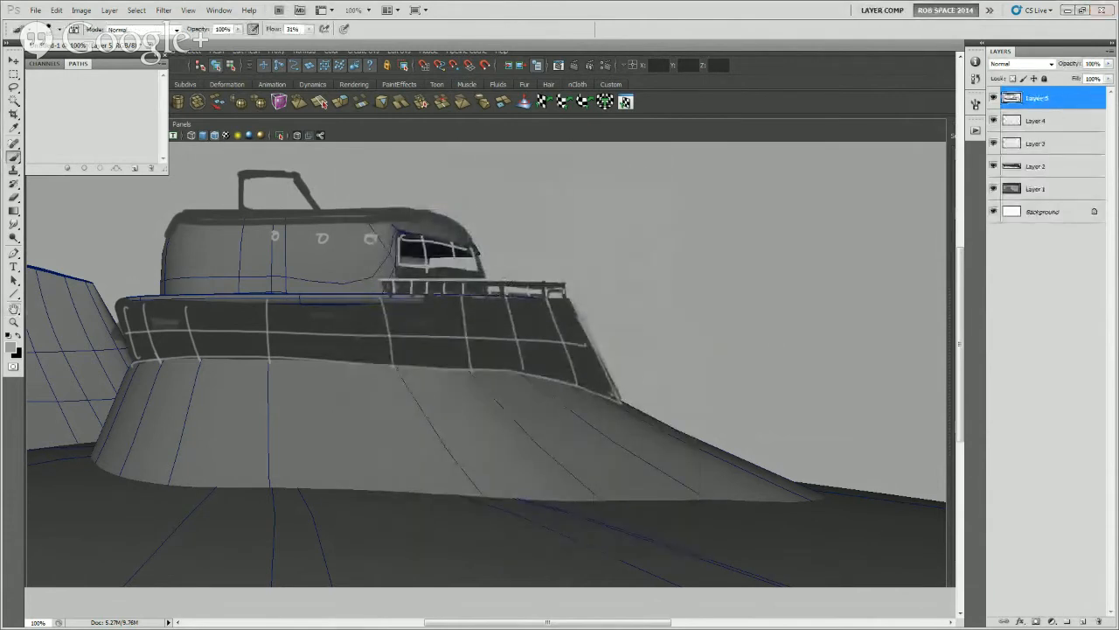
# Switch to Maya and examine the airship's side engine with its lower blade, the hull and the fins from several angles
pyautogui.hotkey('alt', 'Tab')
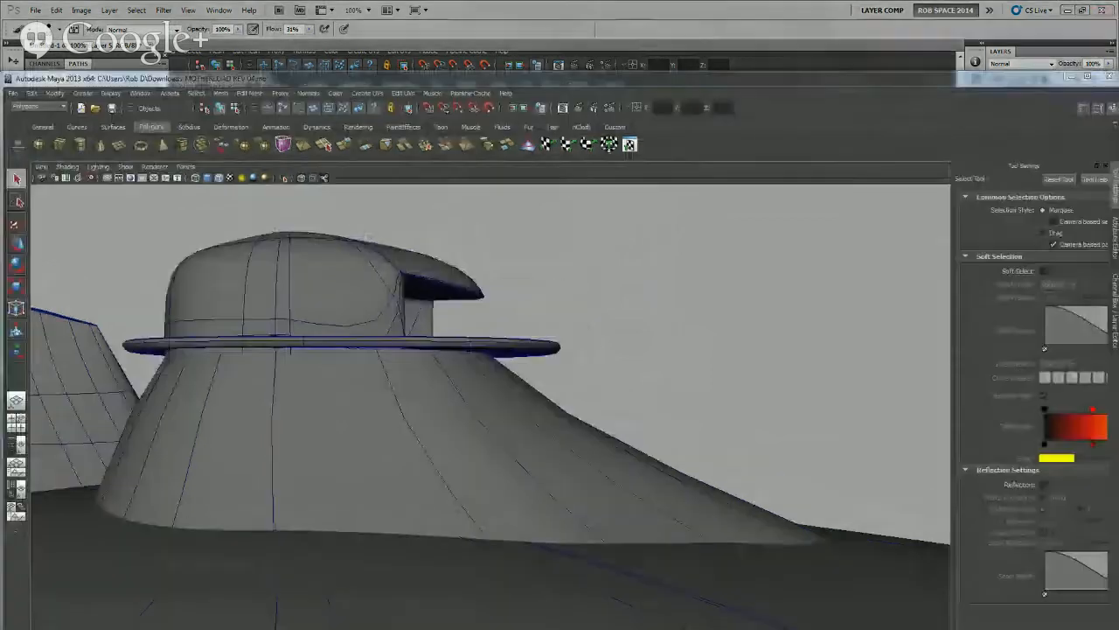
pyautogui.scroll(-5, 393, 322)
pyautogui.keyDown('alt'); pyautogui.moveTo(436, 418); pyautogui.dragTo(469, 517); pyautogui.keyUp('alt')
pyautogui.scroll(-5, 404, 422)
pyautogui.scroll(-5, 404, 423)
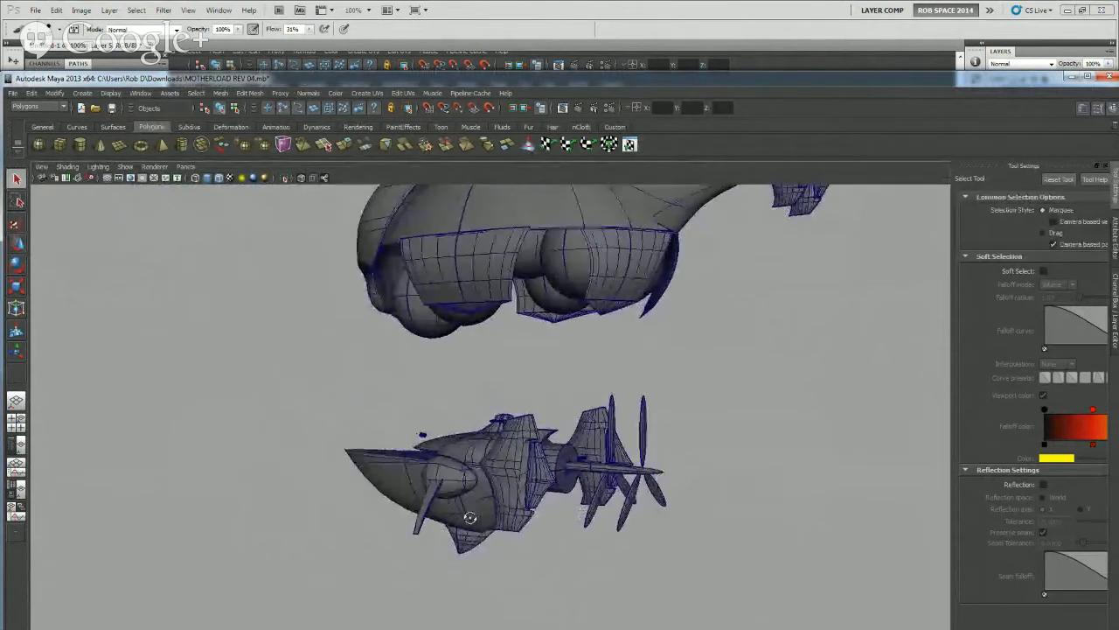
pyautogui.scroll(7, 410, 515)
pyautogui.keyDown('alt'); pyautogui.moveTo(399, 585); pyautogui.dragTo(403, 356, button='middle'); pyautogui.keyUp('alt')
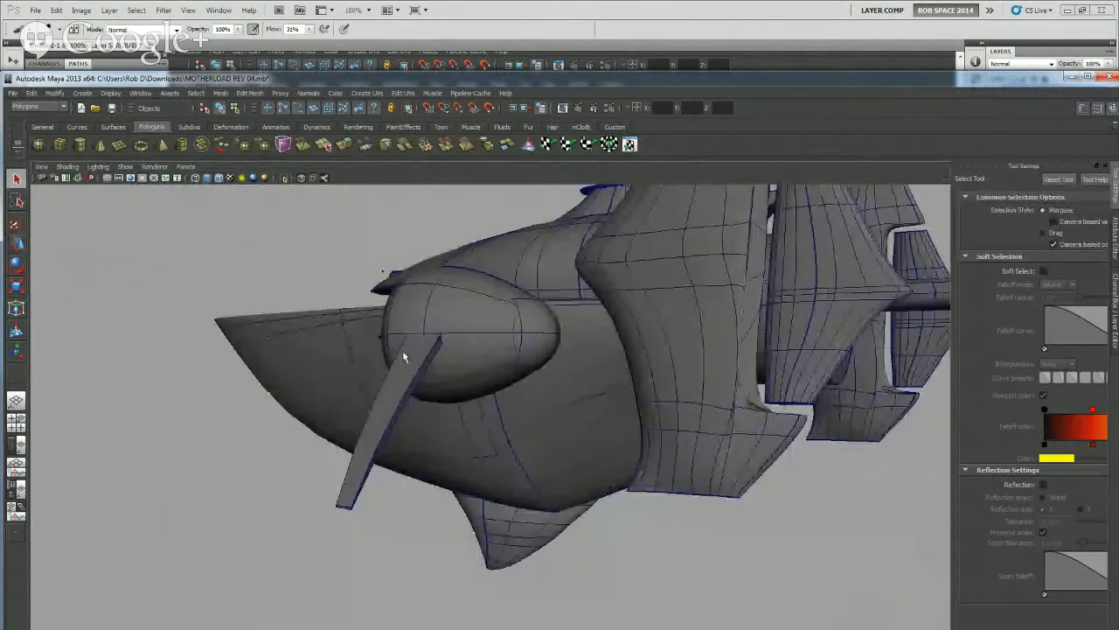
pyautogui.keyDown('alt'); pyautogui.moveTo(426, 522); pyautogui.dragTo(545, 413); pyautogui.keyUp('alt')
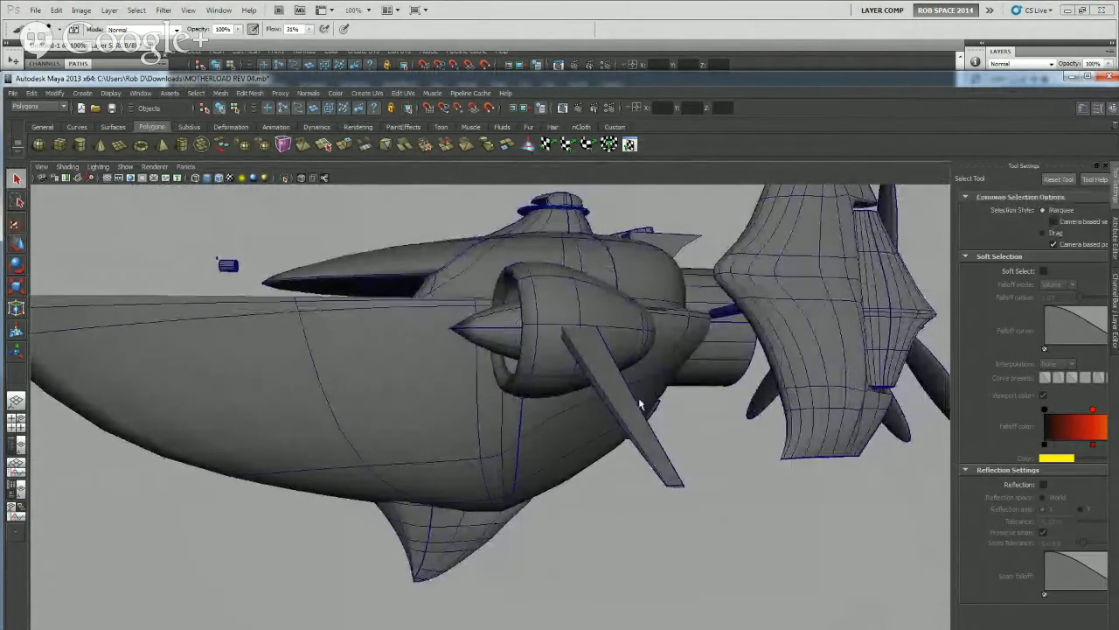
pyautogui.keyDown('alt'); pyautogui.moveTo(666, 415); pyautogui.dragTo(545, 381); pyautogui.keyUp('alt')
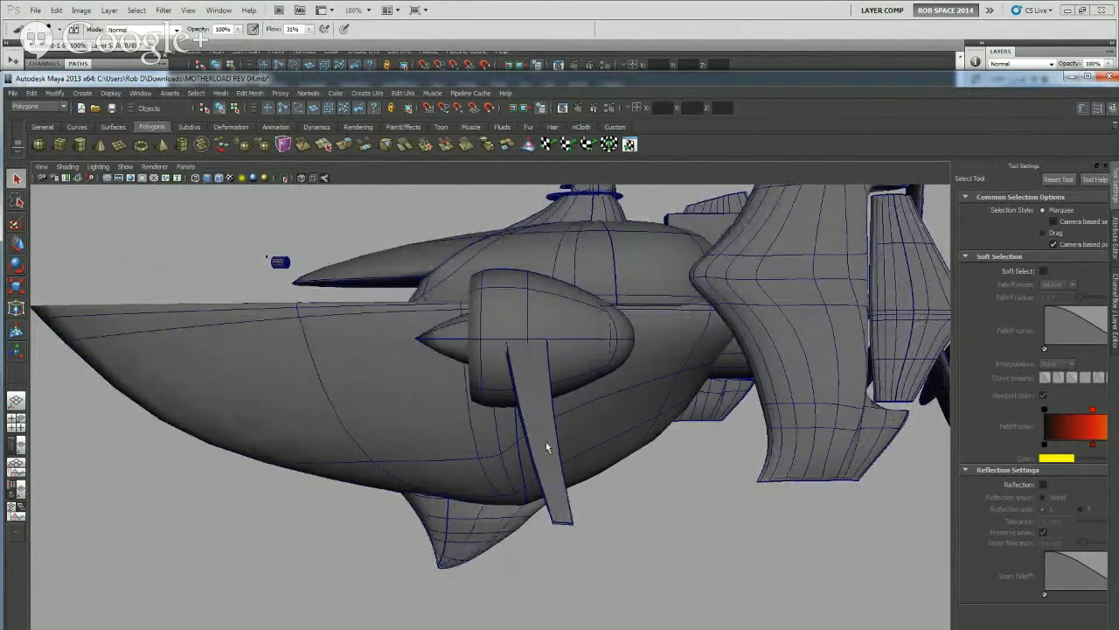
pyautogui.keyDown('alt'); pyautogui.moveTo(582, 424); pyautogui.dragTo(632, 469); pyautogui.keyUp('alt')
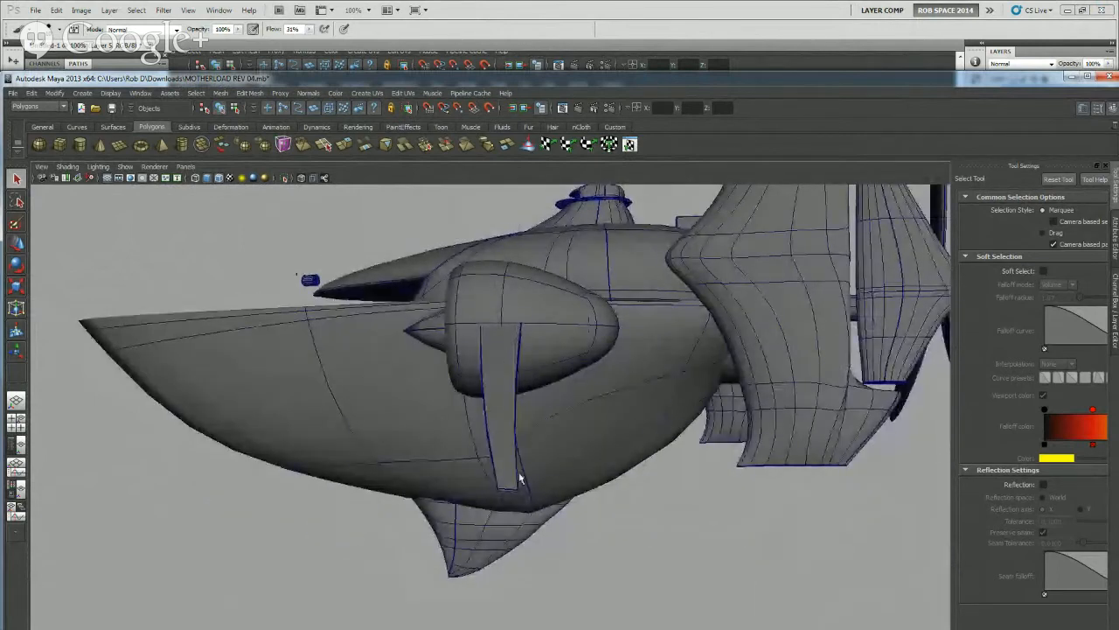
pyautogui.keyDown('alt'); pyautogui.moveTo(525, 452); pyautogui.dragTo(632, 460); pyautogui.keyUp('alt')
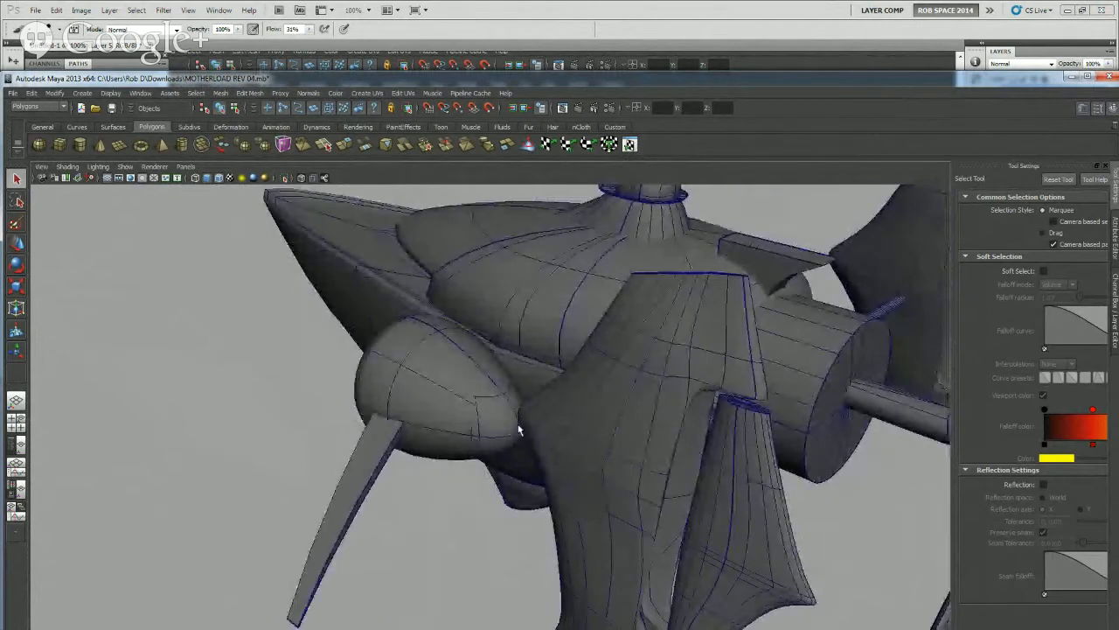
pyautogui.keyDown('alt'); pyautogui.moveTo(494, 427); pyautogui.dragTo(507, 379); pyautogui.keyUp('alt')
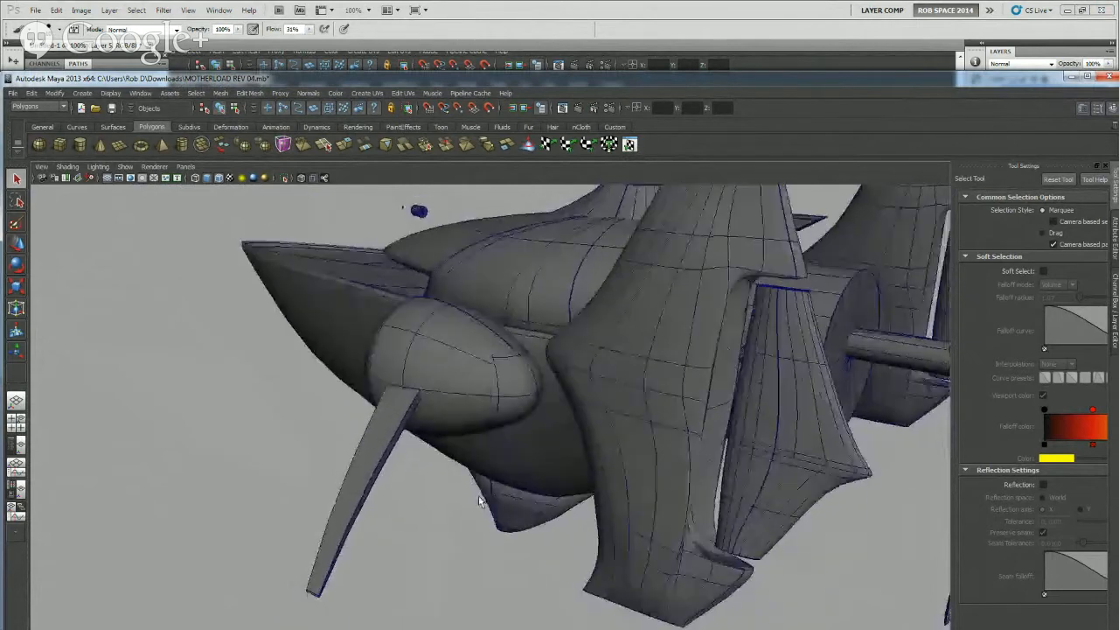
pyautogui.keyDown('alt'); pyautogui.moveTo(475, 515); pyautogui.dragTo(582, 487); pyautogui.keyUp('alt')
# Examine the whole airship's silhouette from the front, both sides and behind, including the fin struts and rear propellers
pyautogui.scroll(-5, 678, 484)
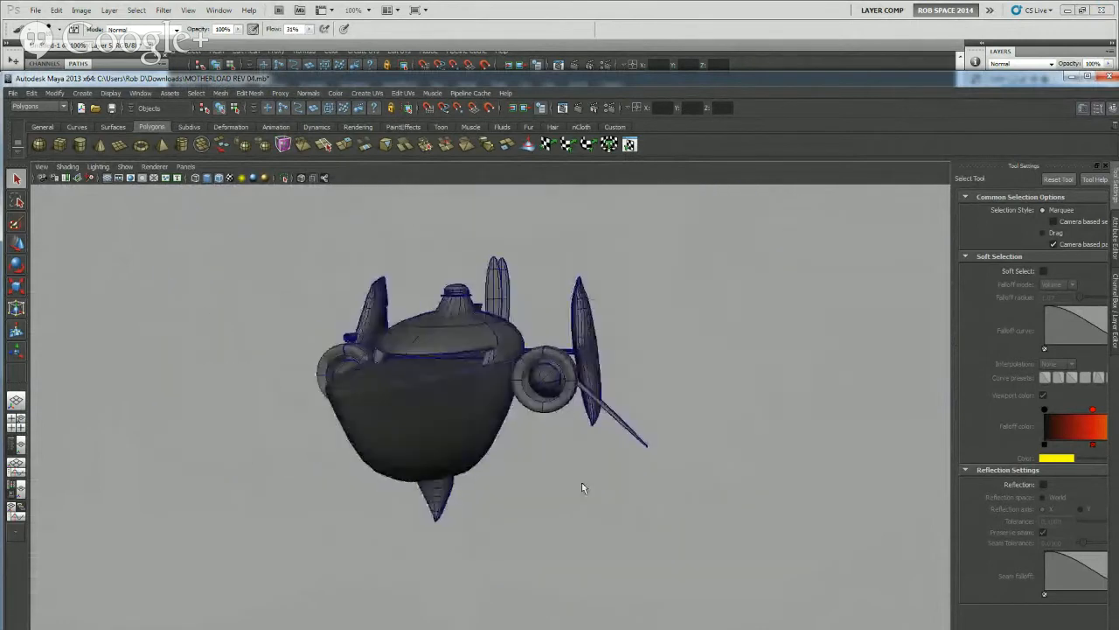
pyautogui.keyDown('alt'); pyautogui.moveTo(581, 425); pyautogui.dragTo(450, 448); pyautogui.keyUp('alt')
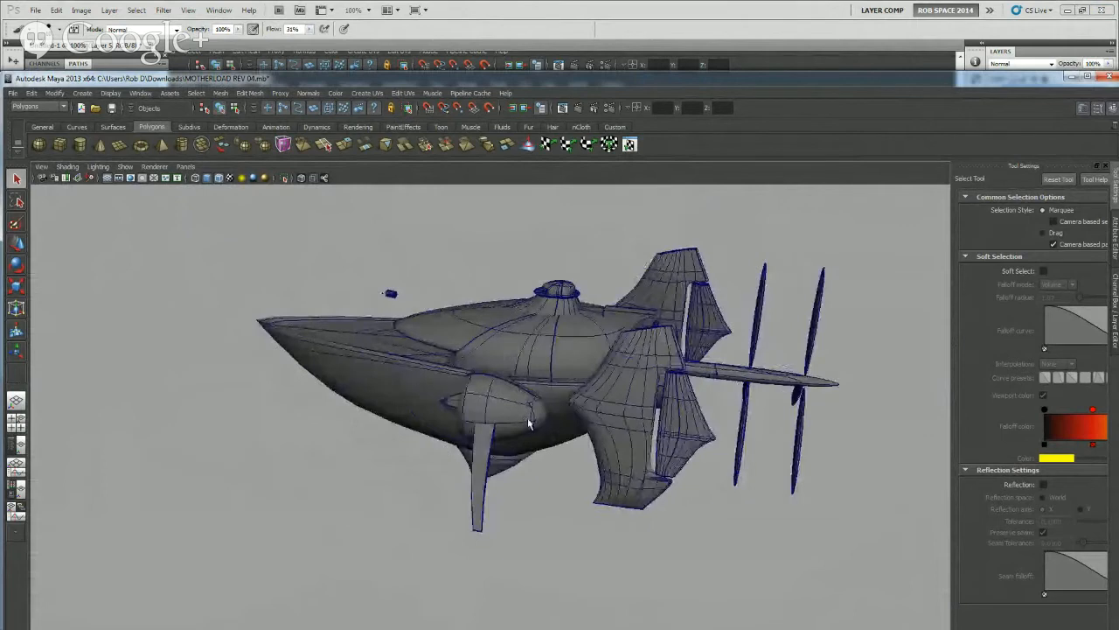
pyautogui.keyDown('alt'); pyautogui.moveTo(567, 454); pyautogui.dragTo(429, 453); pyautogui.keyUp('alt')
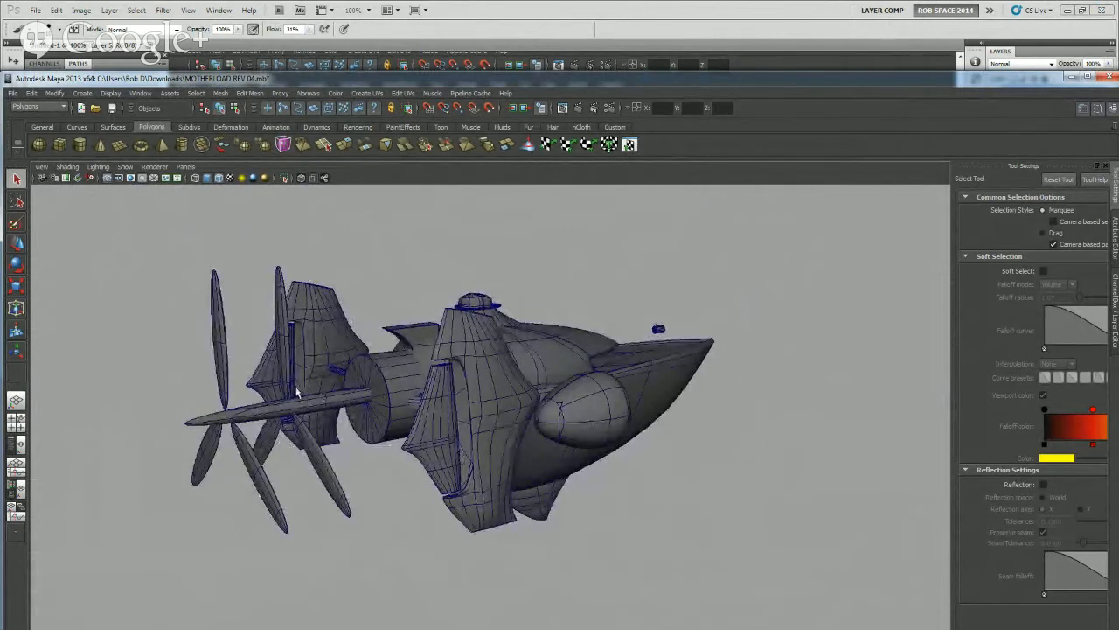
pyautogui.keyDown('alt'); pyautogui.moveTo(535, 420); pyautogui.dragTo(487, 442); pyautogui.keyUp('alt')
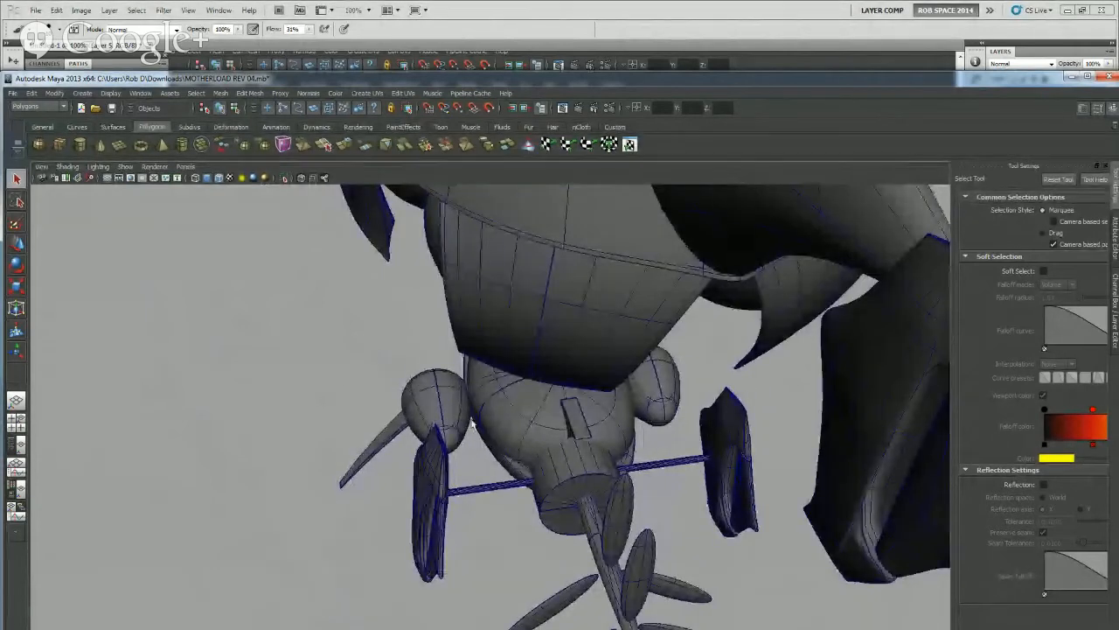
pyautogui.keyDown('alt'); pyautogui.moveTo(473, 422); pyautogui.dragTo(622, 424); pyautogui.keyUp('alt')
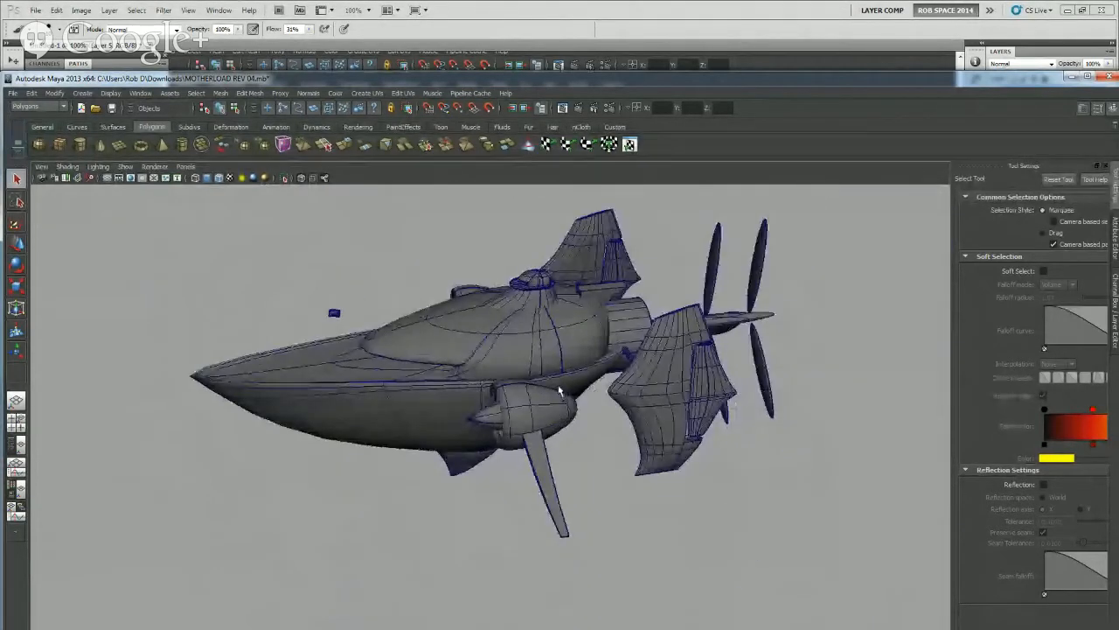
pyautogui.keyDown('alt'); pyautogui.moveTo(559, 391); pyautogui.dragTo(665, 359); pyautogui.keyUp('alt')
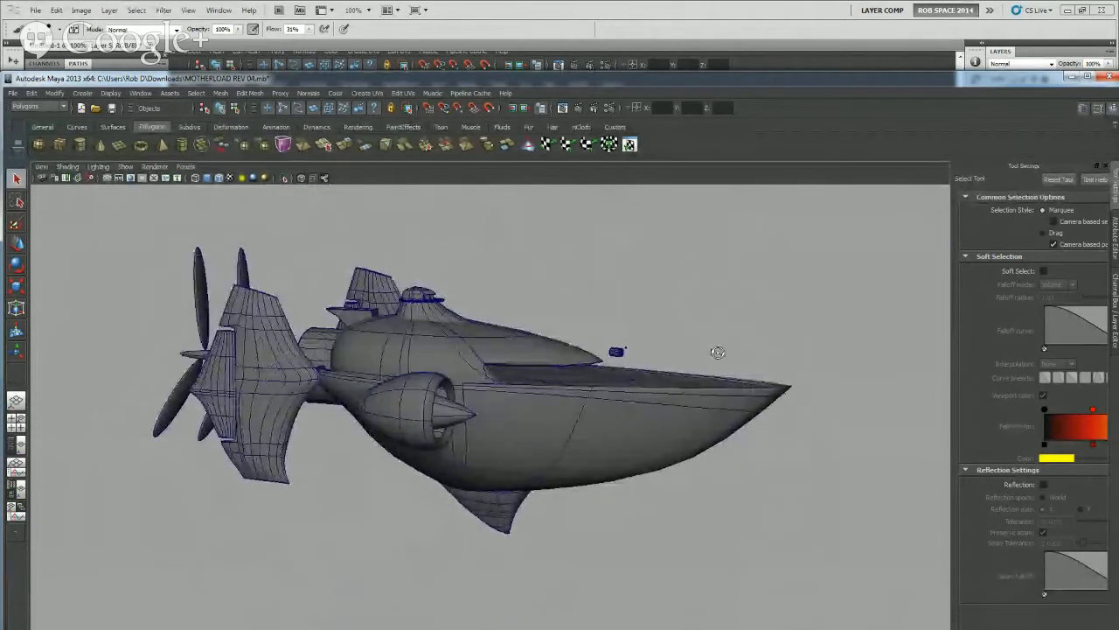
# Examine the cabin on top of the hull up close, including its roof overhang, round deck and small posts
pyautogui.scroll(7, 365, 305)
pyautogui.keyDown('alt'); pyautogui.moveTo(357, 265); pyautogui.dragTo(528, 627, button='middle'); pyautogui.keyUp('alt')
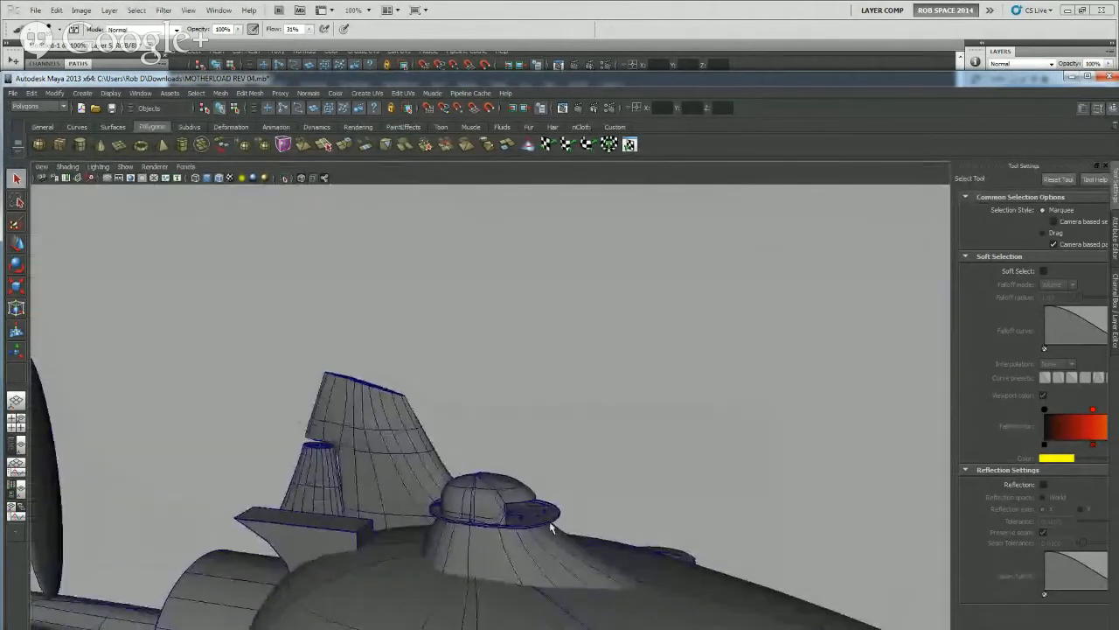
pyautogui.scroll(4, 546, 554)
pyautogui.keyDown('alt'); pyautogui.moveTo(542, 573); pyautogui.dragTo(467, 368, button='middle'); pyautogui.keyUp('alt')
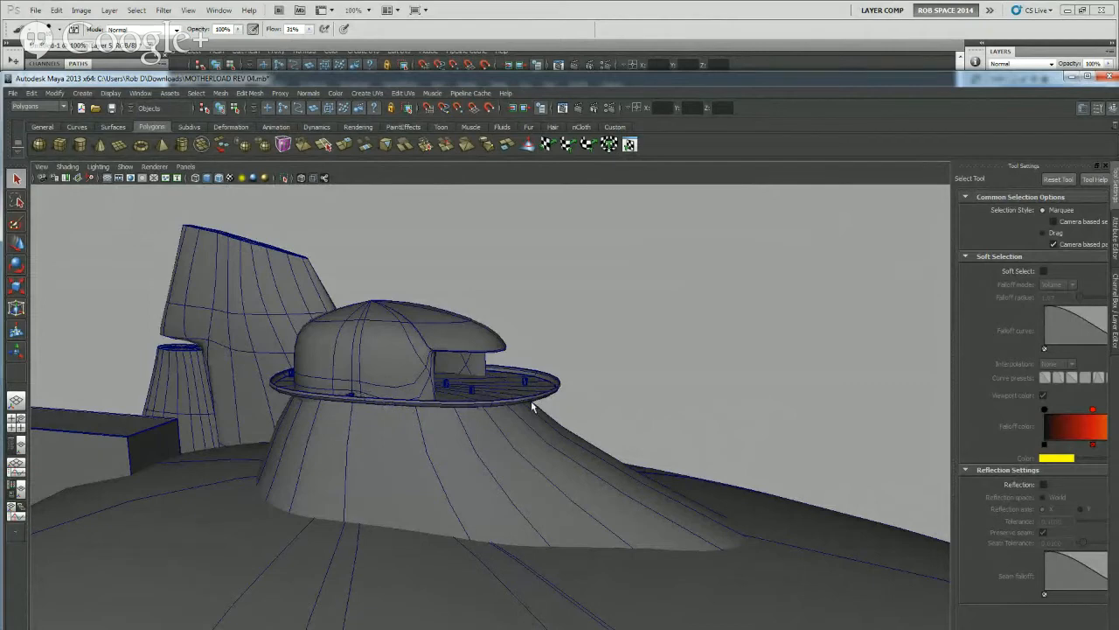
pyautogui.scroll(5, 528, 402)
pyautogui.moveTo(456, 382)
pyautogui.keyDown('alt'); pyautogui.mouseDown()
pyautogui.moveTo(475, 379)
pyautogui.moveTo(437, 382)
pyautogui.mouseUp(); pyautogui.keyUp('alt')
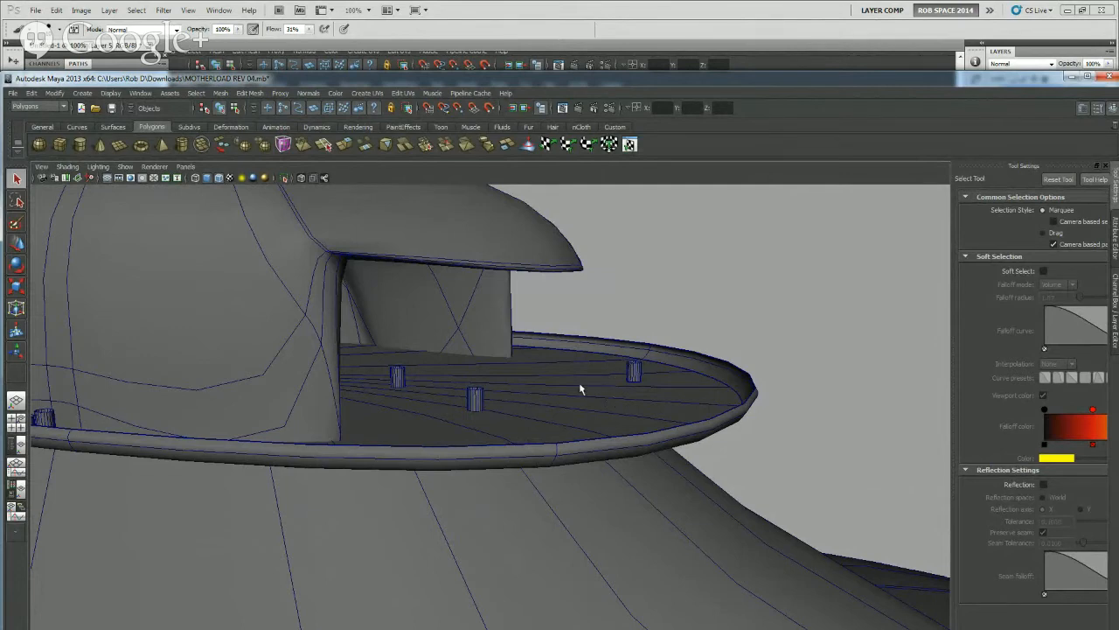
pyautogui.scroll(-10, 510, 399)
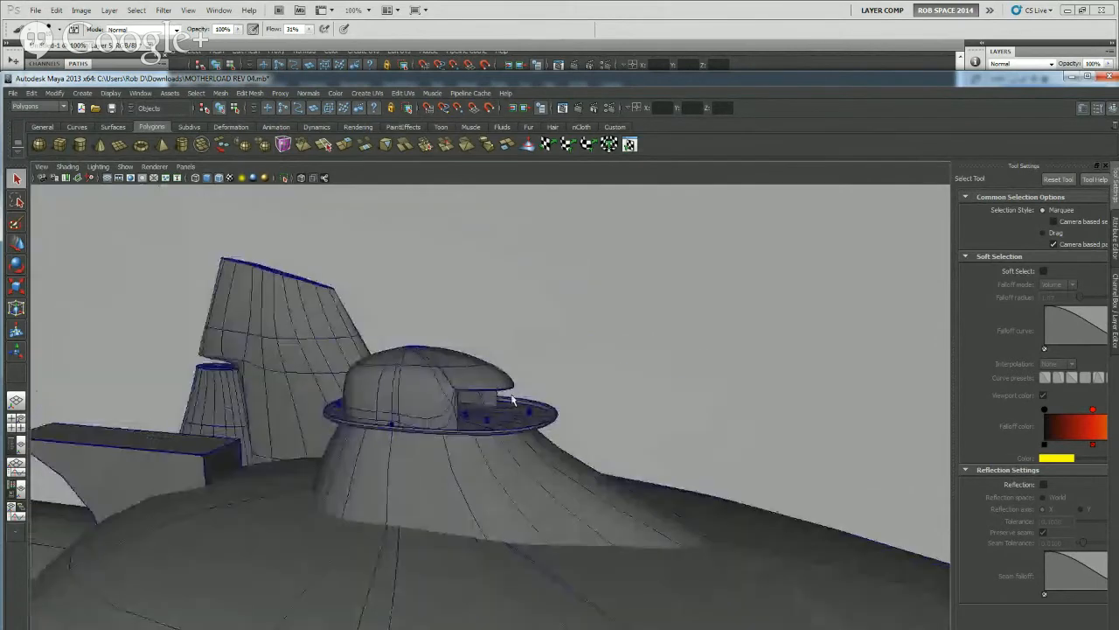
# Examine the airship head-on and from above the bow, ending on a rear view of the propellers, side engines and fins
pyautogui.keyDown('alt'); pyautogui.moveTo(425, 474); pyautogui.dragTo(505, 425); pyautogui.keyUp('alt')
pyautogui.moveTo(403, 435)
pyautogui.keyDown('alt'); pyautogui.mouseDown()
pyautogui.moveTo(417, 474)
pyautogui.moveTo(528, 515)
pyautogui.moveTo(519, 429)
pyautogui.moveTo(481, 498)
pyautogui.moveTo(444, 482)
pyautogui.moveTo(554, 477)
pyautogui.moveTo(289, 470)
pyautogui.moveTo(247, 452)
pyautogui.moveTo(350, 405)
pyautogui.moveTo(407, 455)
pyautogui.mouseUp(); pyautogui.keyUp('alt')
pyautogui.keyDown('alt'); pyautogui.moveTo(407, 455); pyautogui.dragTo(424, 384, button='middle'); pyautogui.keyUp('alt')
pyautogui.keyDown('alt'); pyautogui.moveTo(424, 385); pyautogui.dragTo(464, 470); pyautogui.keyUp('alt')
pyautogui.keyDown('alt'); pyautogui.moveTo(377, 403); pyautogui.dragTo(440, 439); pyautogui.keyUp('alt')
pyautogui.keyDown('alt'); pyautogui.moveTo(440, 440); pyautogui.dragTo(556, 396, button='right'); pyautogui.keyUp('alt')
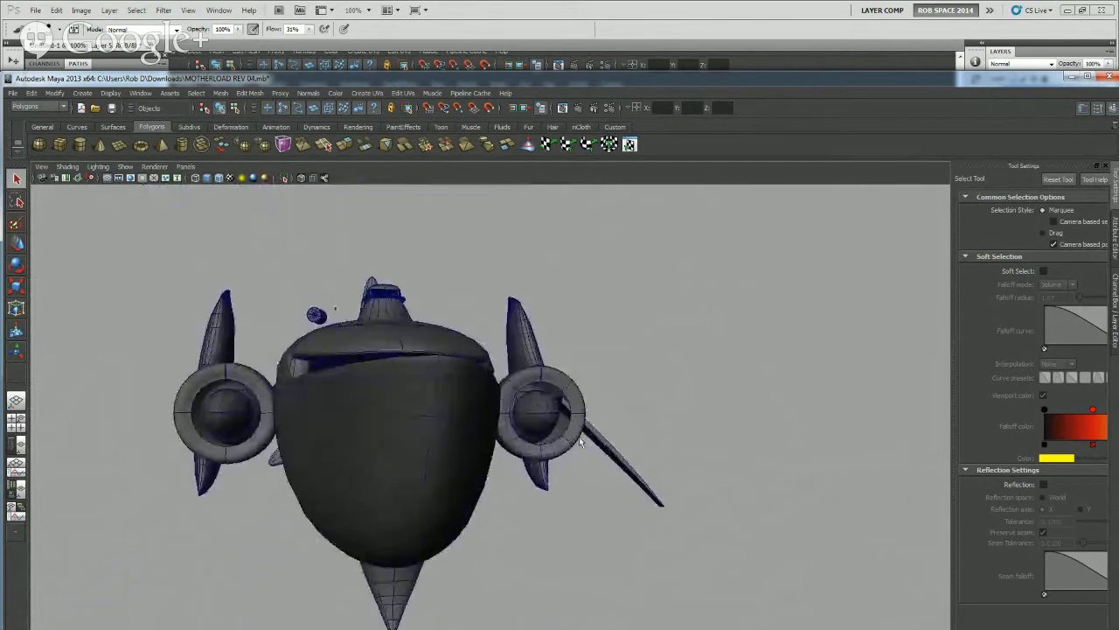
pyautogui.keyDown('alt'); pyautogui.moveTo(580, 441); pyautogui.dragTo(538, 423); pyautogui.keyUp('alt')
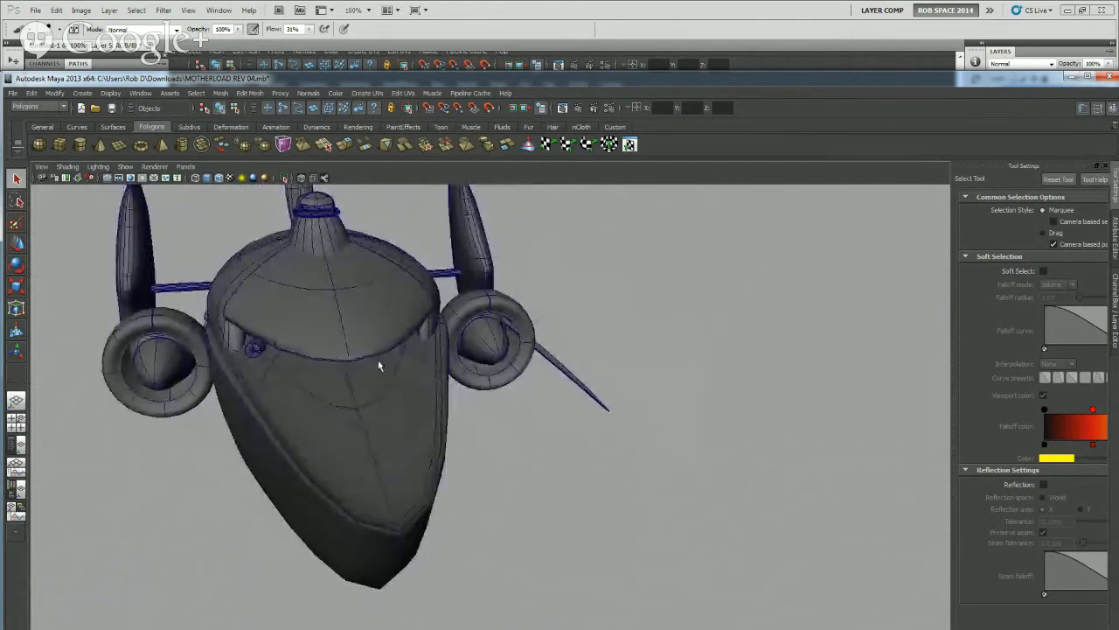
pyautogui.keyDown('alt'); pyautogui.moveTo(476, 298); pyautogui.dragTo(540, 378); pyautogui.keyUp('alt')
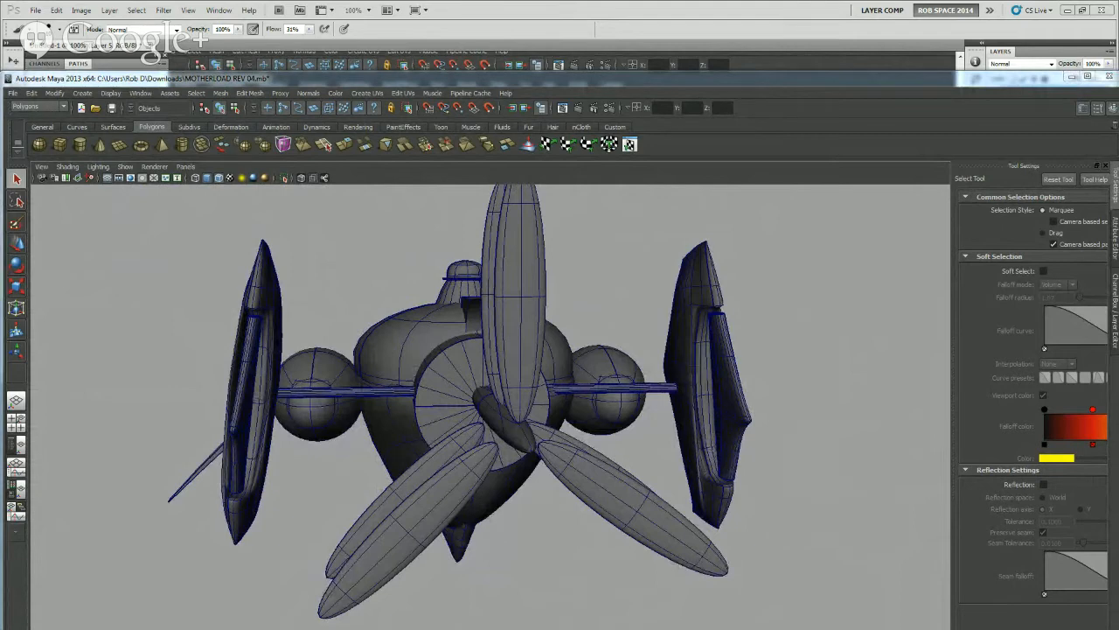
# Switch to Photoshop and paste the screenshot of the airship's rear view into a new default-size document
pyautogui.hotkey('alt', 'Tab')
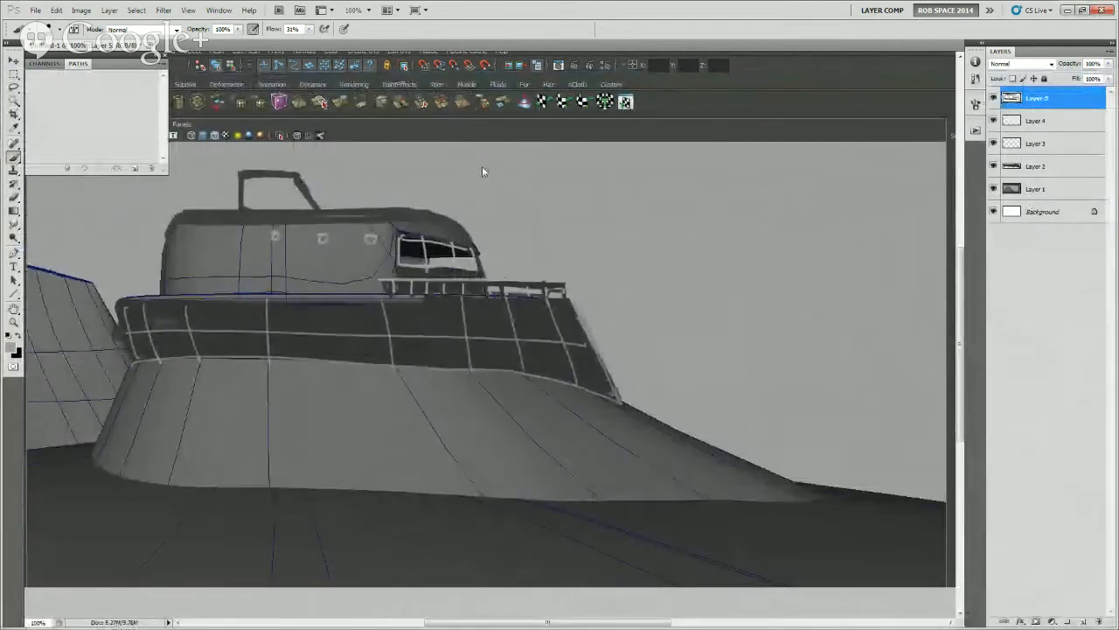
pyautogui.hotkey('ctrl', 'n')
pyautogui.press('Return')
pyautogui.hotkey('ctrl', 'v')
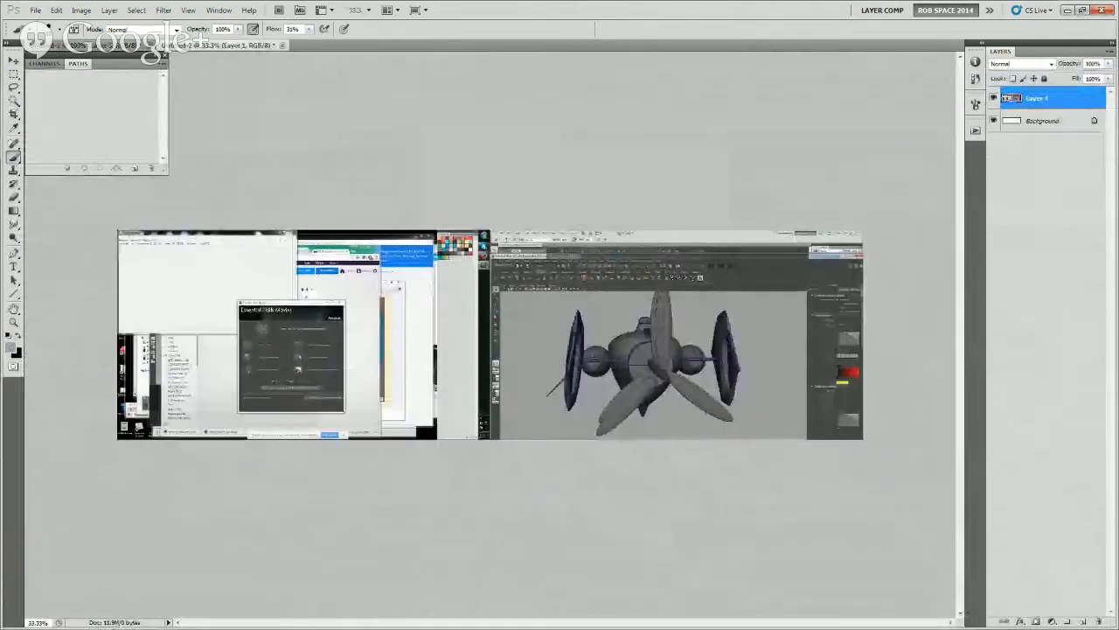
# Crop the pasted image down to the Maya window with the airship's rear view and clear the selection
pyautogui.press('z')
pyautogui.click(375, 214)
pyautogui.click(376, 215)
pyautogui.press('m')
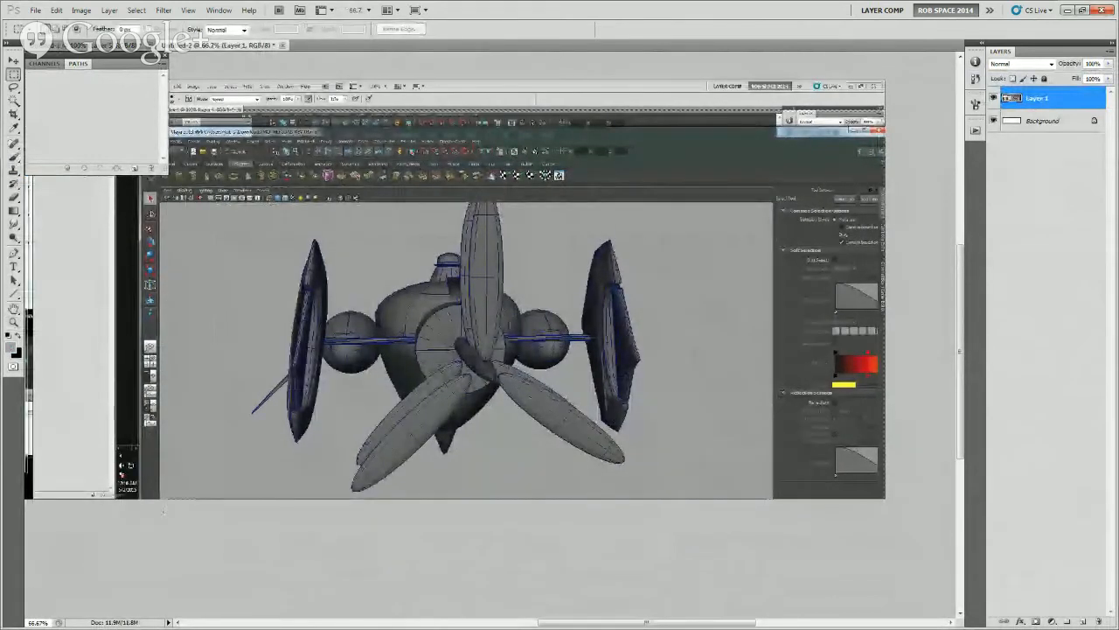
pyautogui.moveTo(137, 514); pyautogui.dragTo(887, 78)
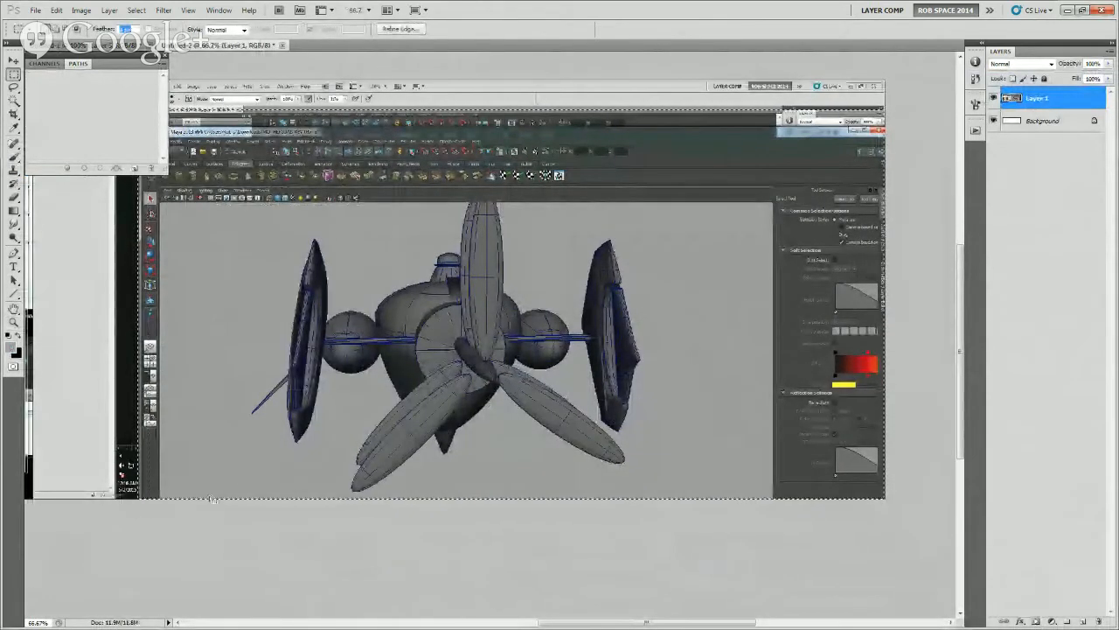
pyautogui.click(88, 12)
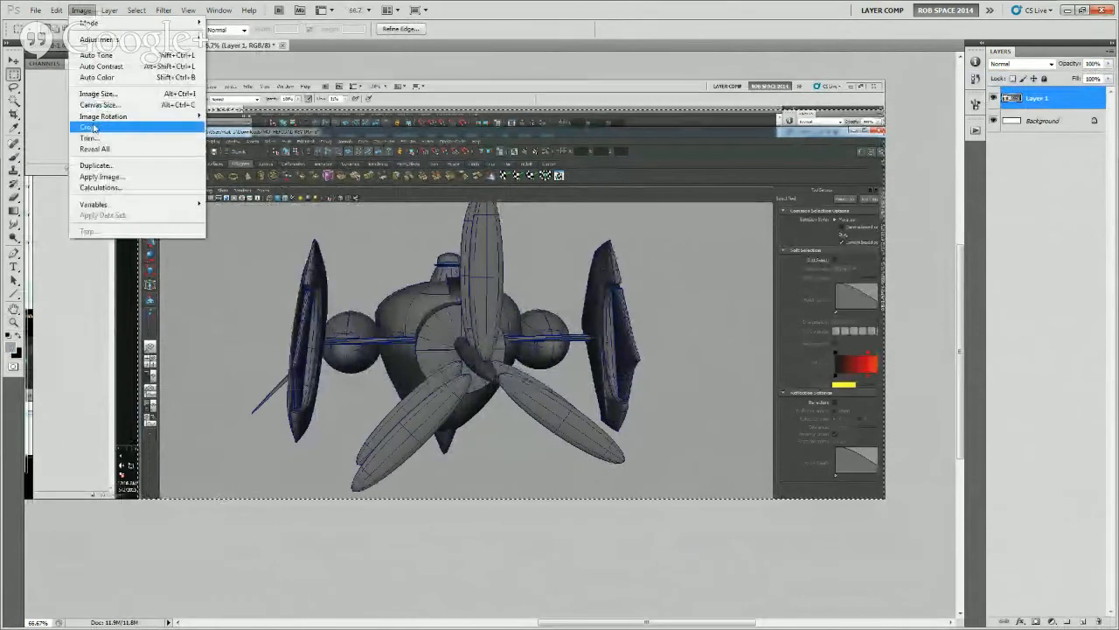
pyautogui.click(105, 129)
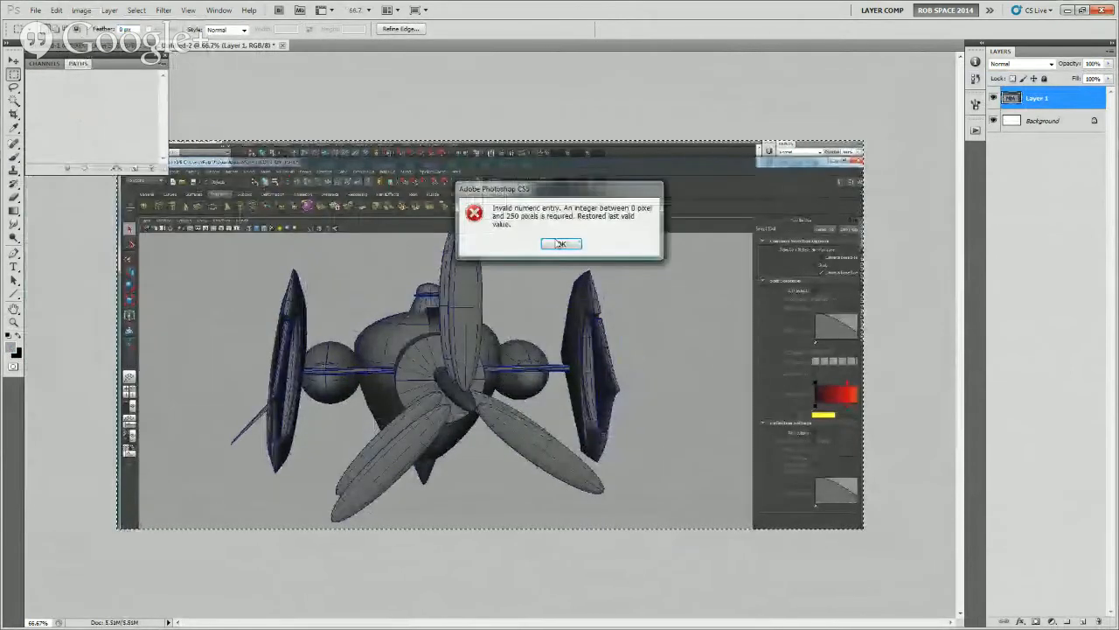
pyautogui.click(556, 245)
pyautogui.hotkey('ctrl', 'd')
# Add a new layer above the screenshot for the paintover and raise the brush flow to 78%
pyautogui.press('z')
pyautogui.click(528, 359)
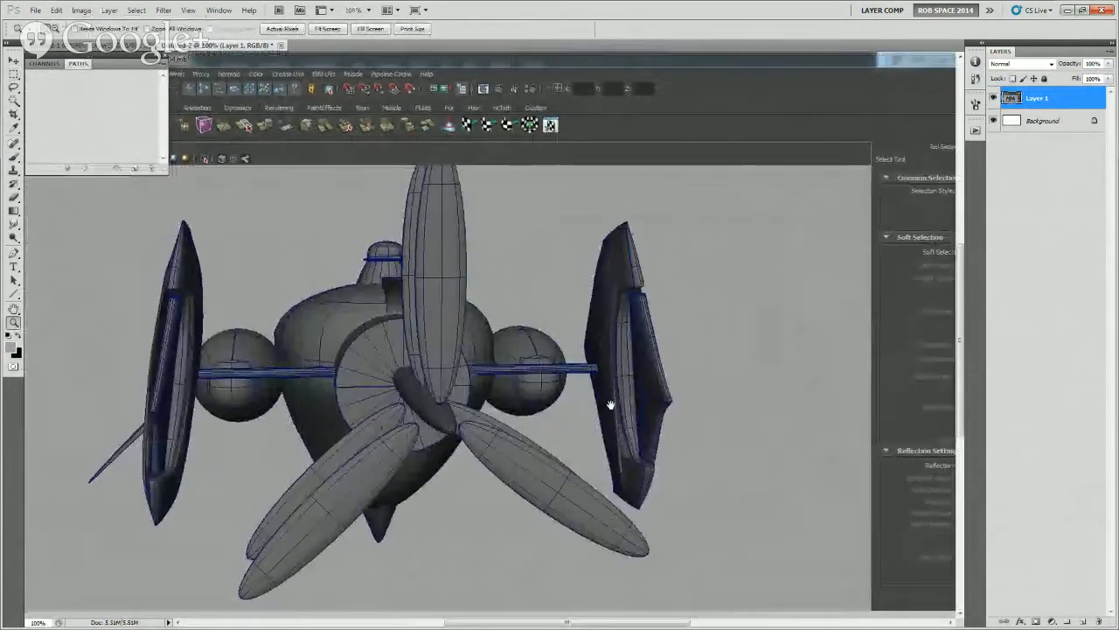
pyautogui.click(1080, 623)
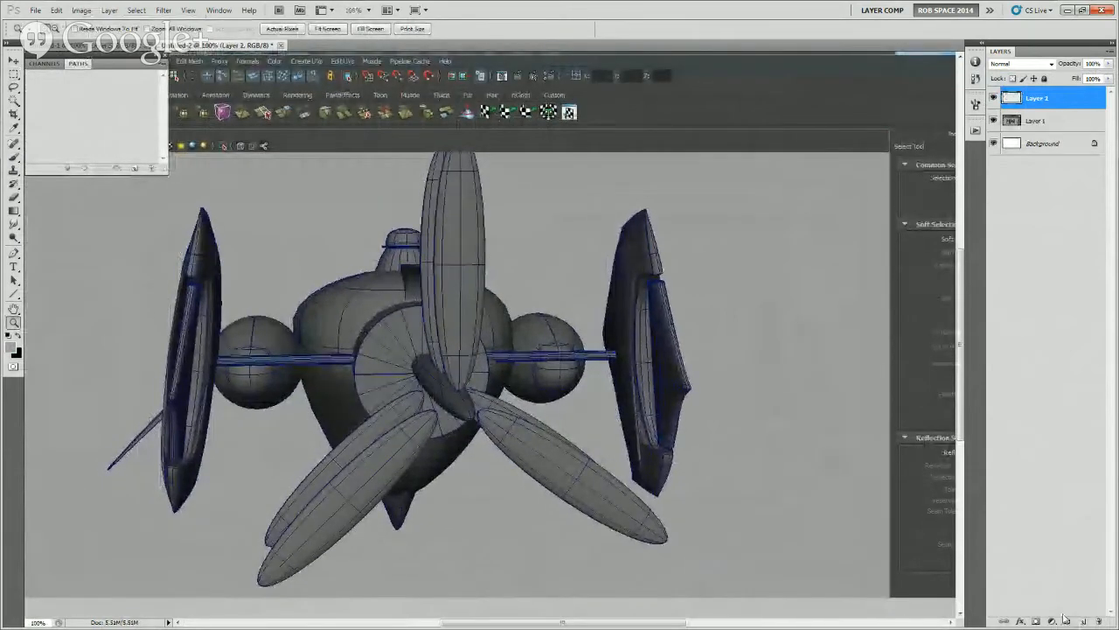
pyautogui.press('b')
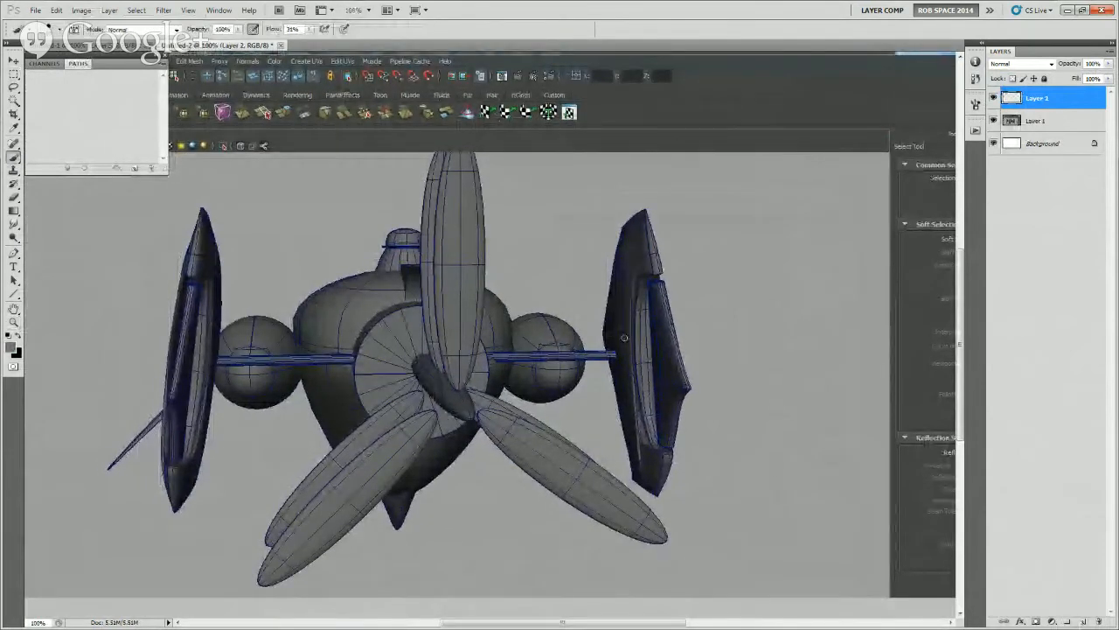
pyautogui.moveTo(587, 348); pyautogui.dragTo(607, 325)
pyautogui.hotkey('ctrl', 'z')
pyautogui.rightClick(593, 327)
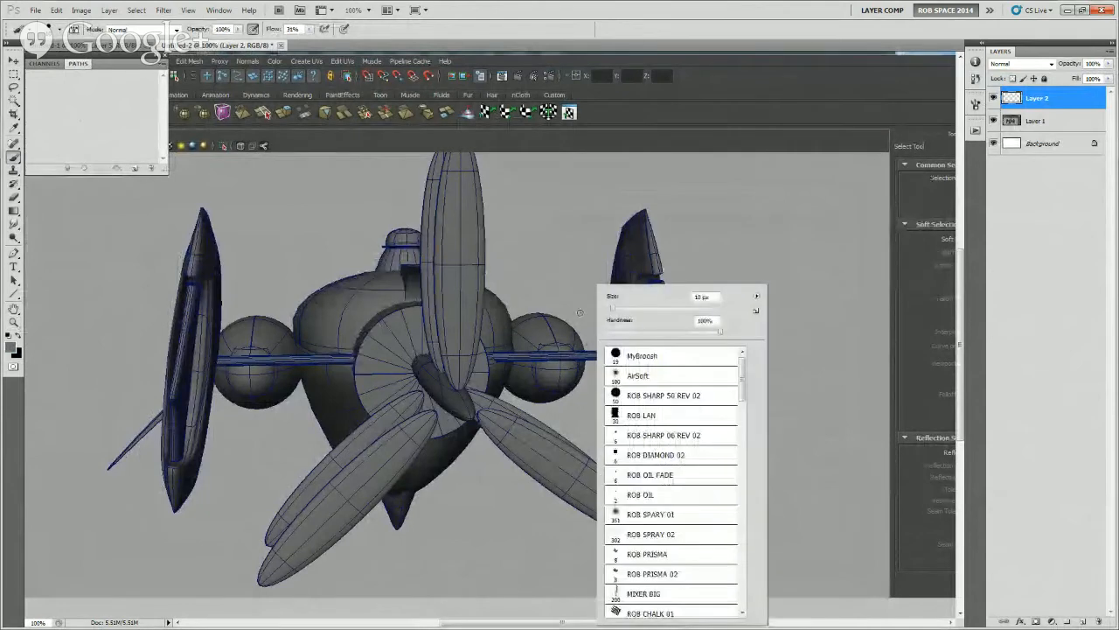
pyautogui.click(311, 30)
pyautogui.moveTo(311, 42); pyautogui.dragTo(338, 43)
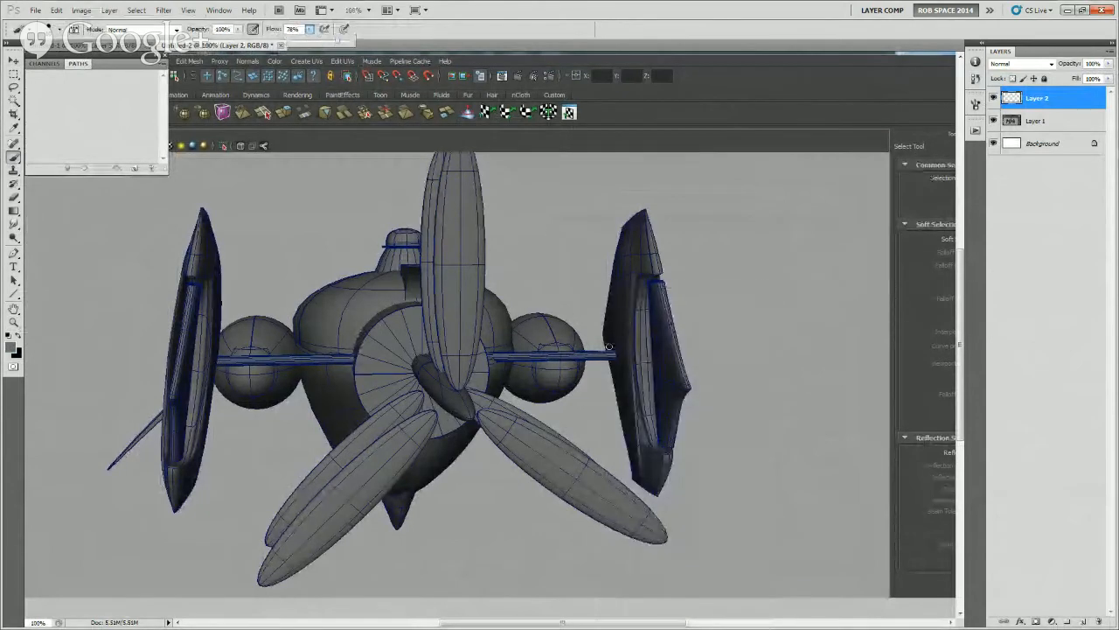
# Try to paint diagonal dark blue braces between the right-hand strut and its fin
pyautogui.keyDown('alt'); pyautogui.click(596, 352); pyautogui.keyUp('alt')
pyautogui.moveTo(568, 353); pyautogui.dragTo(613, 317)
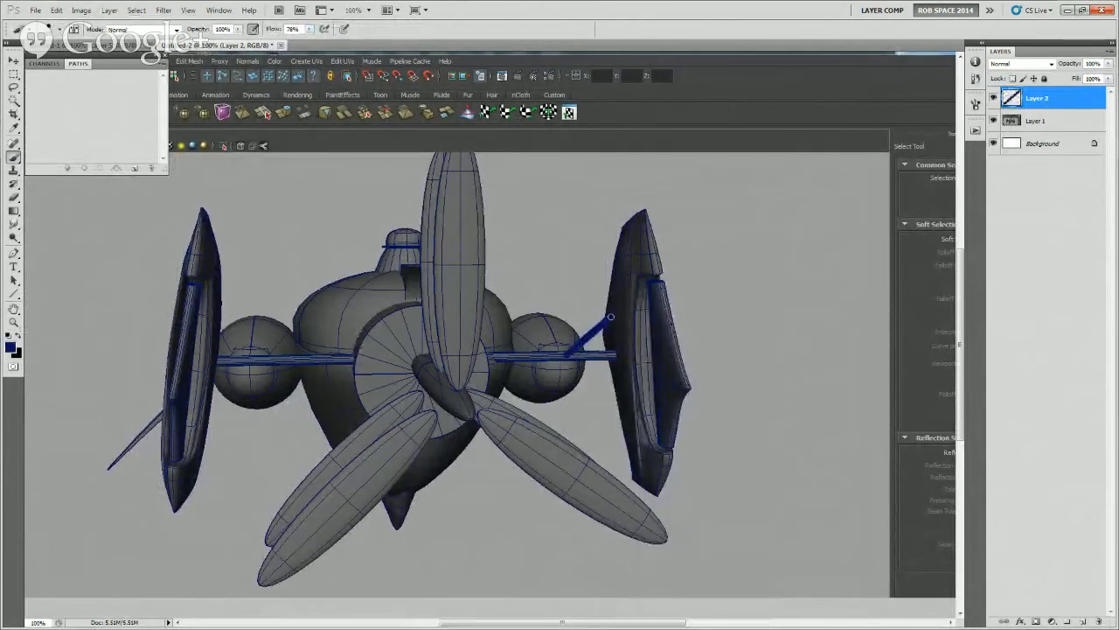
pyautogui.hotkey('ctrl', 'z')
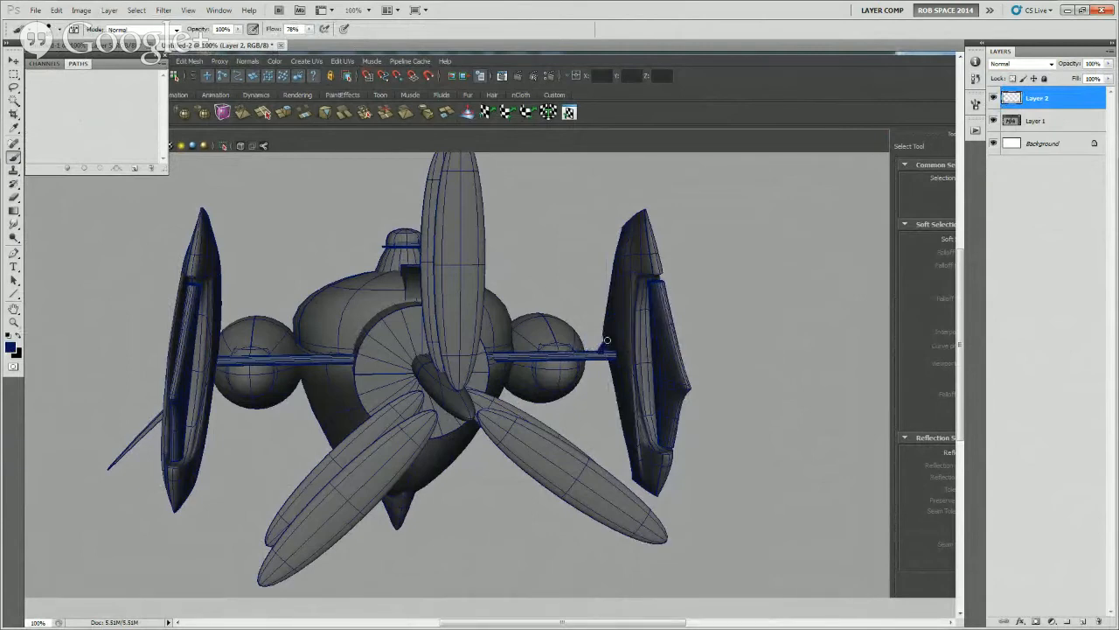
pyautogui.moveTo(617, 306); pyautogui.dragTo(563, 352)
pyautogui.hotkey('ctrl', 'z')
pyautogui.moveTo(600, 363); pyautogui.dragTo(592, 378)
pyautogui.hotkey('ctrl', 'z')
# Paint a black recess on the right-hand fin and a grey T-shaped mounting bracket where the strut ends
pyautogui.press('x')
pyautogui.moveTo(616, 357); pyautogui.dragTo(615, 320)
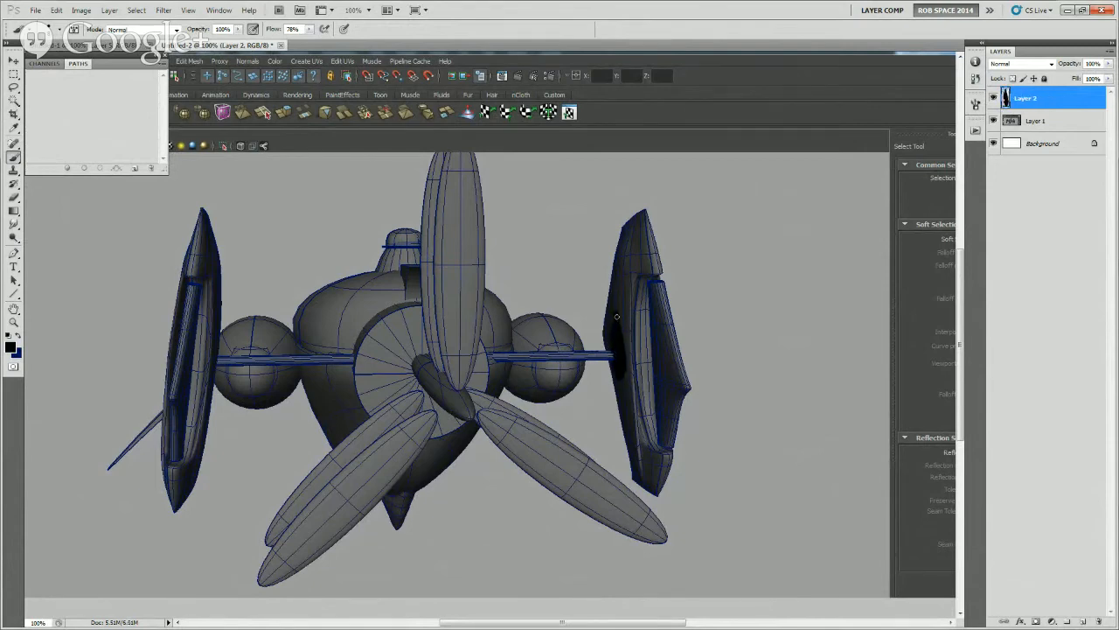
pyautogui.press('x')
pyautogui.keyDown('alt'); pyautogui.click(639, 317); pyautogui.keyUp('alt')
pyautogui.moveTo(619, 361)
pyautogui.mouseDown()
pyautogui.moveTo(618, 323)
pyautogui.moveTo(617, 374)
pyautogui.moveTo(619, 354)
pyautogui.mouseUp()
pyautogui.hotkey('ctrl', 'z')
pyautogui.keyDown('alt'); pyautogui.click(613, 352); pyautogui.keyUp('alt')
pyautogui.keyDown('alt'); pyautogui.click(609, 351); pyautogui.keyUp('alt')
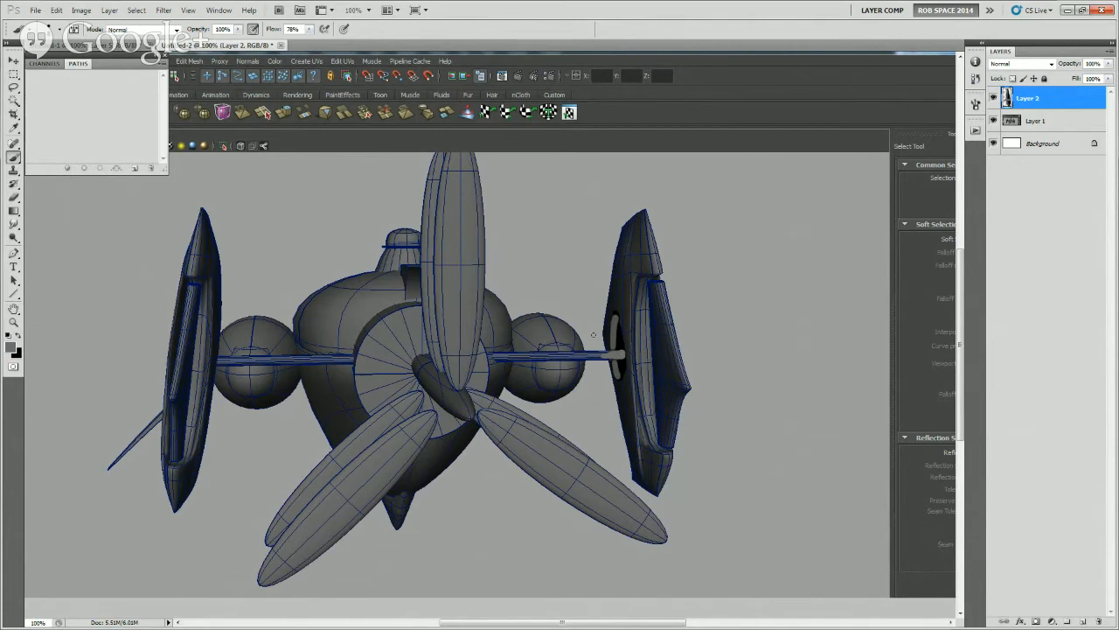
# Try to paint a diagonal brace running from the grey bracket back to the strut
pyautogui.moveTo(609, 396); pyautogui.dragTo(601, 410)
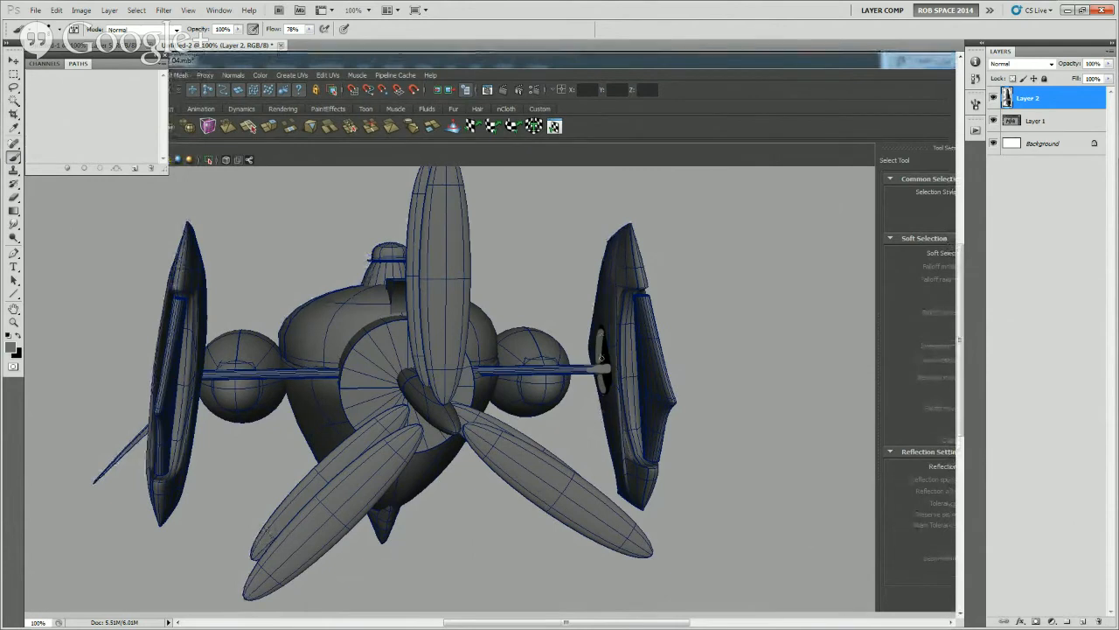
pyautogui.keyDown('alt'); pyautogui.click(605, 356); pyautogui.keyUp('alt')
pyautogui.moveTo(601, 335); pyautogui.dragTo(567, 366)
pyautogui.hotkey('ctrl', 'z')
pyautogui.hotkey('ctrl', 'z')
# Paint a grey mechanical joint with black outlines around the strut between the side engine and the fin bracket
pyautogui.moveTo(623, 308); pyautogui.dragTo(612, 338)
pyautogui.moveTo(560, 440); pyautogui.dragTo(585, 451)
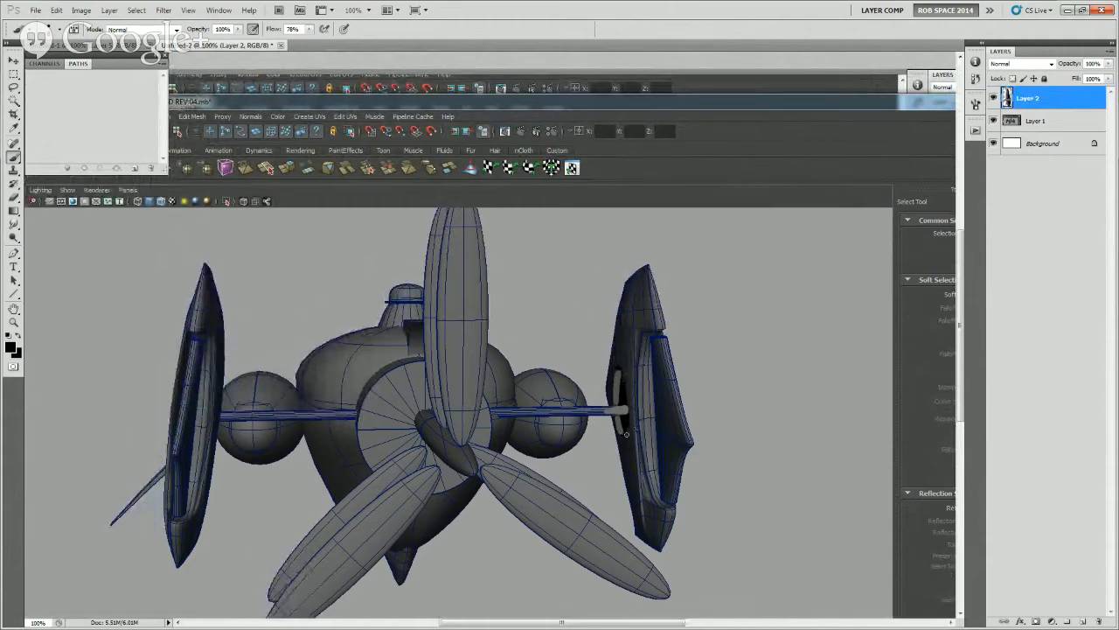
pyautogui.moveTo(623, 471); pyautogui.dragTo(620, 473)
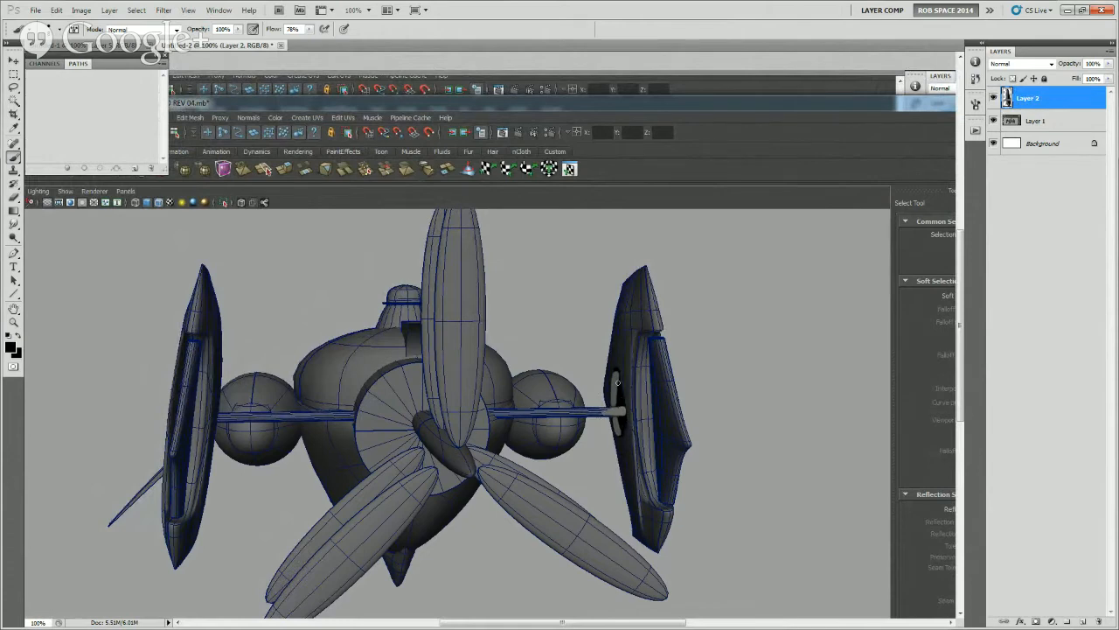
pyautogui.moveTo(616, 409); pyautogui.dragTo(583, 412)
pyautogui.keyDown('alt'); pyautogui.click(610, 399); pyautogui.keyUp('alt')
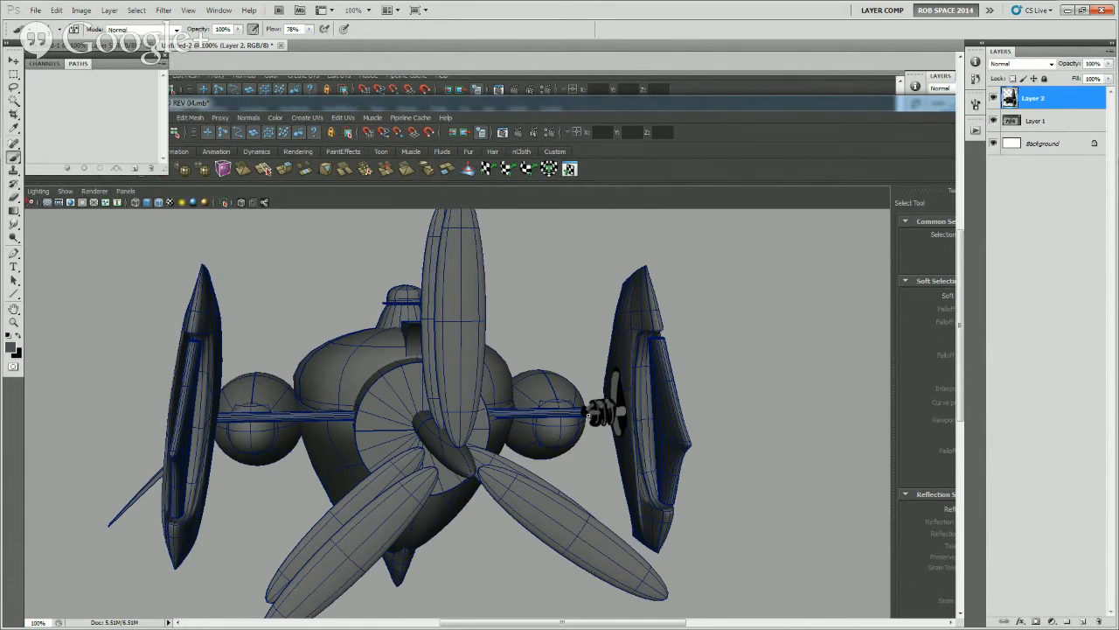
# Refine the joint with short grey prongs gripping the bracket, and extend the black recess up the fin
pyautogui.press('d')
pyautogui.keyDown('alt'); pyautogui.click(592, 412); pyautogui.keyUp('alt')
pyautogui.keyDown('alt'); pyautogui.click(619, 407); pyautogui.keyUp('alt')
pyautogui.keyDown('alt'); pyautogui.click(616, 410); pyautogui.keyUp('alt')
pyautogui.keyDown('alt'); pyautogui.click(641, 398); pyautogui.keyUp('alt')
pyautogui.keyDown('alt'); pyautogui.click(605, 399); pyautogui.keyUp('alt')
pyautogui.moveTo(611, 376); pyautogui.dragTo(620, 342)
pyautogui.keyDown('alt'); pyautogui.click(638, 366); pyautogui.keyUp('alt')
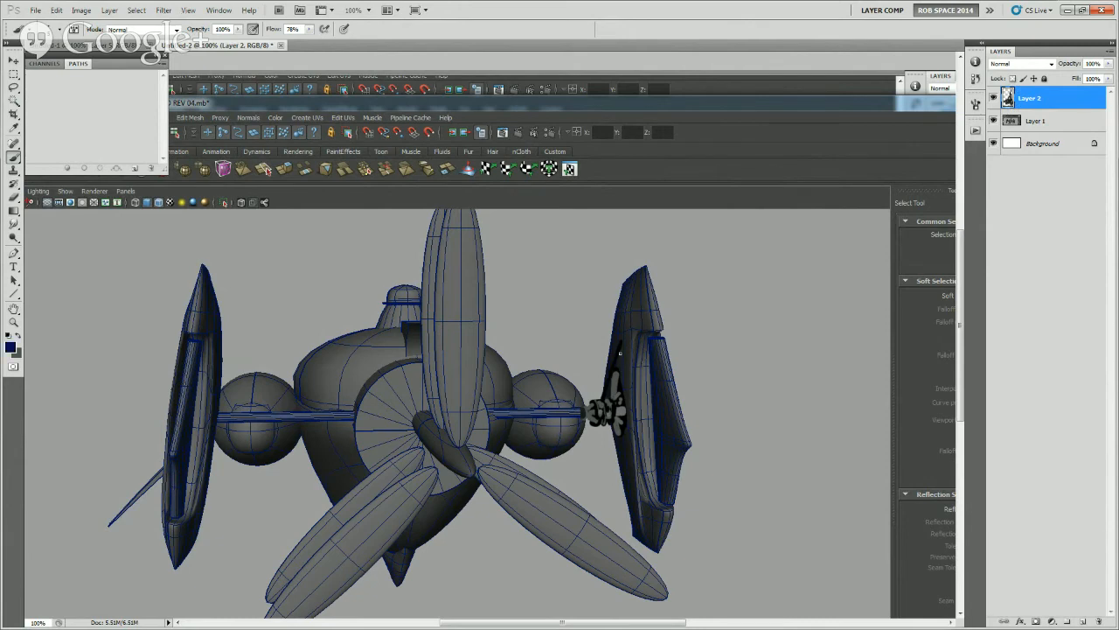
# Paint two long light grey braces fanning from the joint to the upper and lower parts of the fin
pyautogui.moveTo(621, 343)
pyautogui.mouseDown()
pyautogui.moveTo(609, 398)
pyautogui.moveTo(626, 457)
pyautogui.mouseUp()
pyautogui.hotkey('ctrl', 'z')
pyautogui.keyDown('alt'); pyautogui.click(592, 373); pyautogui.keyUp('alt')
pyautogui.moveTo(603, 420); pyautogui.dragTo(626, 457)
pyautogui.keyDown('alt'); pyautogui.click(627, 435); pyautogui.keyUp('alt')
pyautogui.hotkey('ctrl', 'z')
pyautogui.keyDown('alt'); pyautogui.click(596, 416); pyautogui.keyUp('alt')
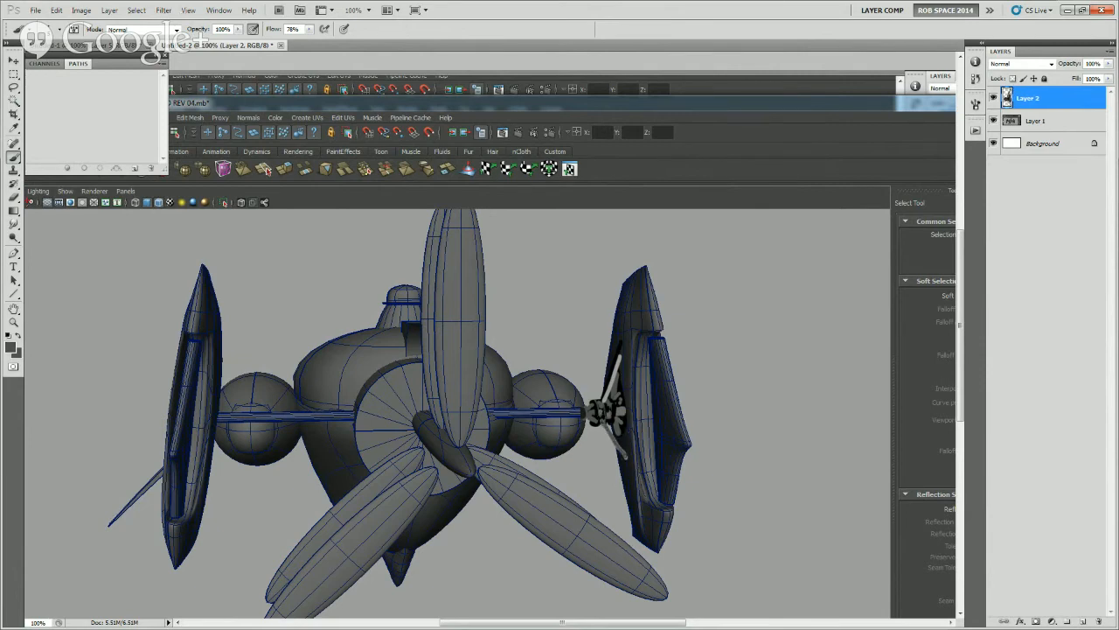
# Thicken the braces and add dark accents where the upper one meets the fin
pyautogui.moveTo(604, 402)
pyautogui.mouseDown()
pyautogui.moveTo(621, 356)
pyautogui.moveTo(605, 401)
pyautogui.mouseUp()
pyautogui.moveTo(613, 357); pyautogui.dragTo(597, 401)
pyautogui.hotkey('ctrl', 'z')
pyautogui.keyDown('alt'); pyautogui.click(621, 379); pyautogui.keyUp('alt')
pyautogui.moveTo(622, 351); pyautogui.dragTo(625, 360)
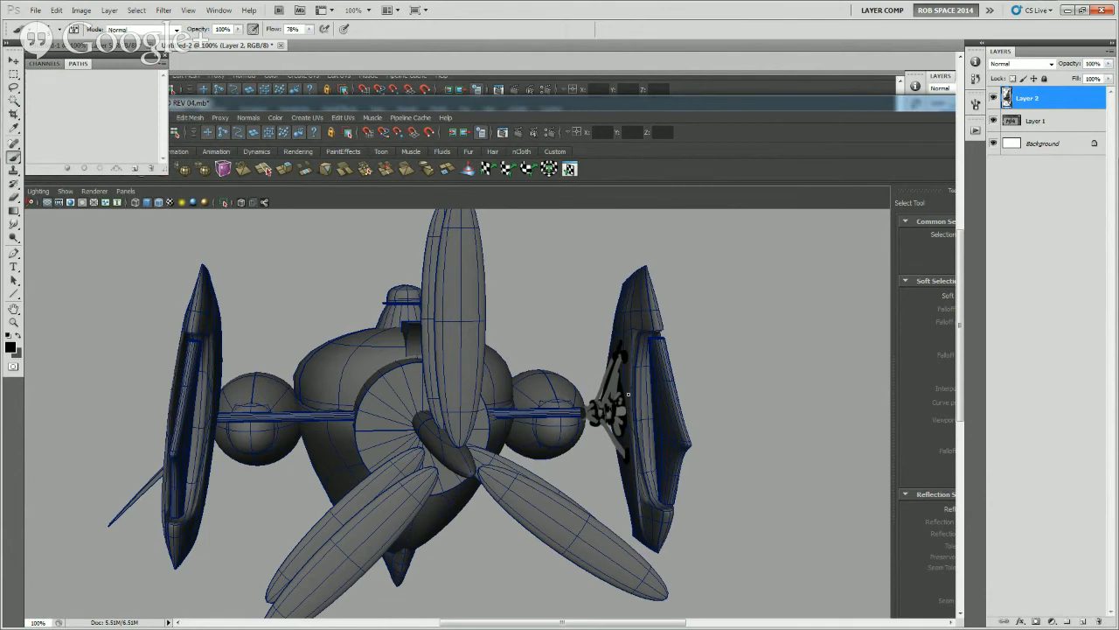
# Hide the bracket paintover, add an empty layer, and copy the right-hand strut from the screenshot onto its own layer
pyautogui.click(994, 98)
pyautogui.click(1079, 620)
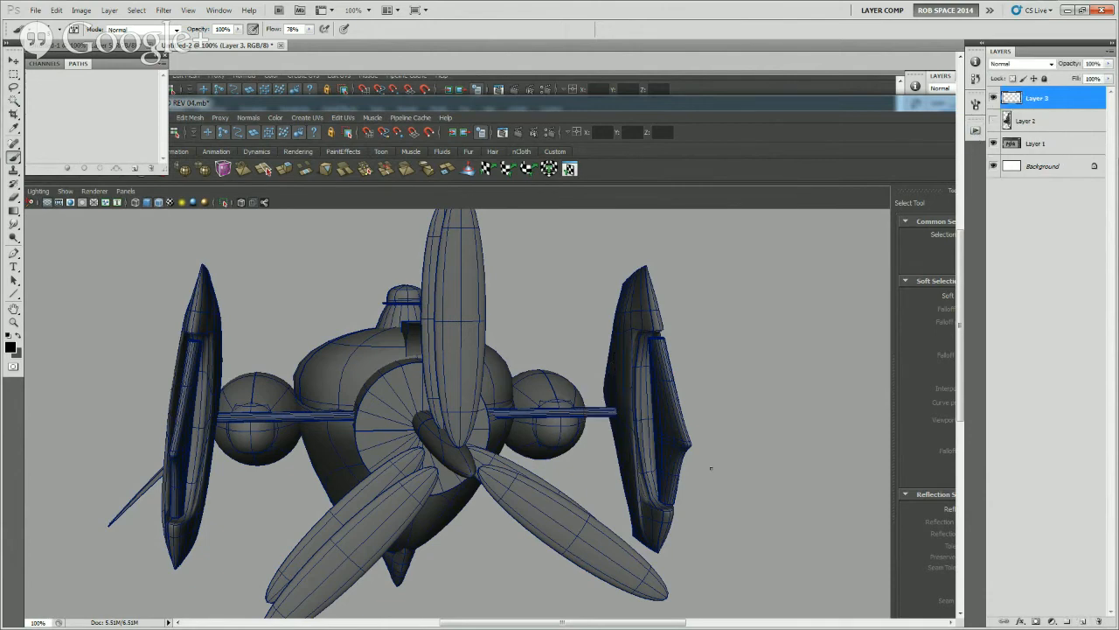
pyautogui.press('l')
pyautogui.moveTo(522, 404)
pyautogui.mouseDown()
pyautogui.moveTo(490, 416)
pyautogui.moveTo(617, 413)
pyautogui.mouseUp()
pyautogui.hotkey('ctrl', 'j')
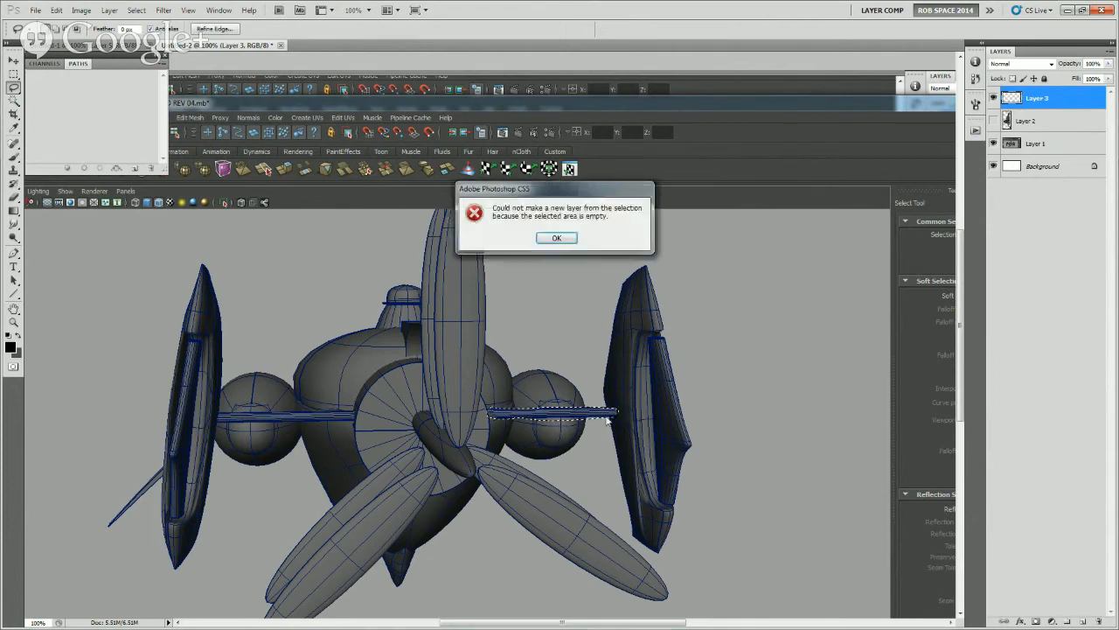
pyautogui.press('Return')
pyautogui.click(1012, 147)
pyautogui.hotkey('ctrl', 'j')
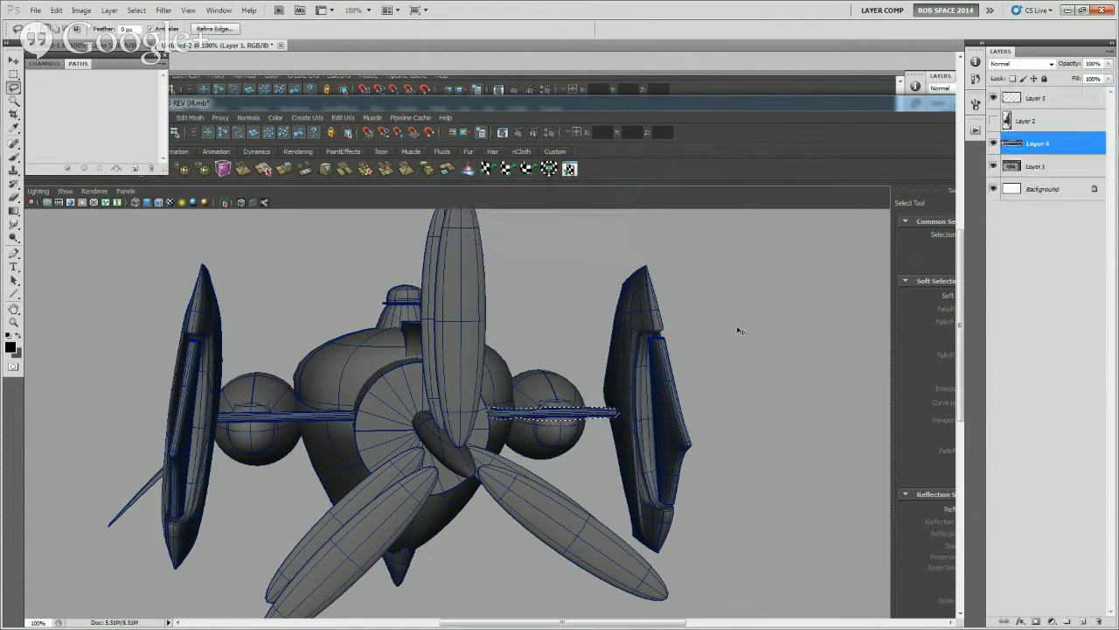
# Place the copied strut just below the original as a second parallel strut and paint its inner end at the hull
pyautogui.press('v')
pyautogui.moveTo(638, 421); pyautogui.dragTo(638, 442)
pyautogui.press('e')
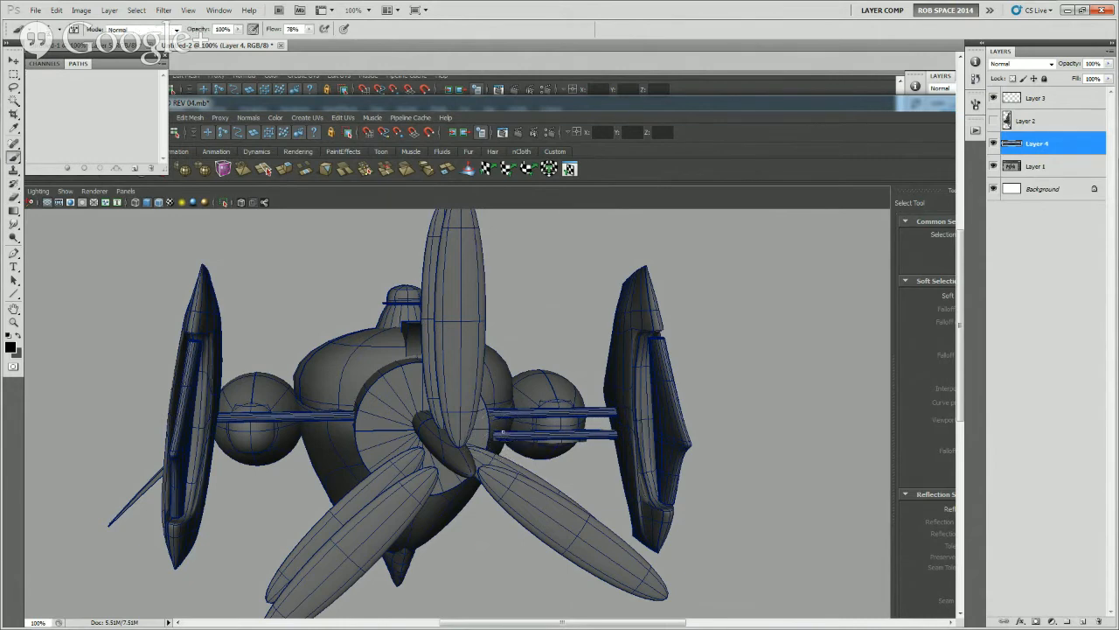
pyautogui.press('b')
pyautogui.keyDown('alt'); pyautogui.click(495, 432); pyautogui.keyUp('alt')
pyautogui.keyDown('alt'); pyautogui.click(489, 428); pyautogui.keyUp('alt')
# Paint outward-flaring winglets with light edges on the upper and lower tips of the right-hand fin
pyautogui.keyDown('alt'); pyautogui.click(649, 294); pyautogui.keyUp('alt')
pyautogui.moveTo(650, 269)
pyautogui.mouseDown()
pyautogui.moveTo(640, 278)
pyautogui.moveTo(662, 270)
pyautogui.moveTo(653, 280)
pyautogui.mouseUp()
pyautogui.keyDown('alt'); pyautogui.click(653, 273); pyautogui.keyUp('alt')
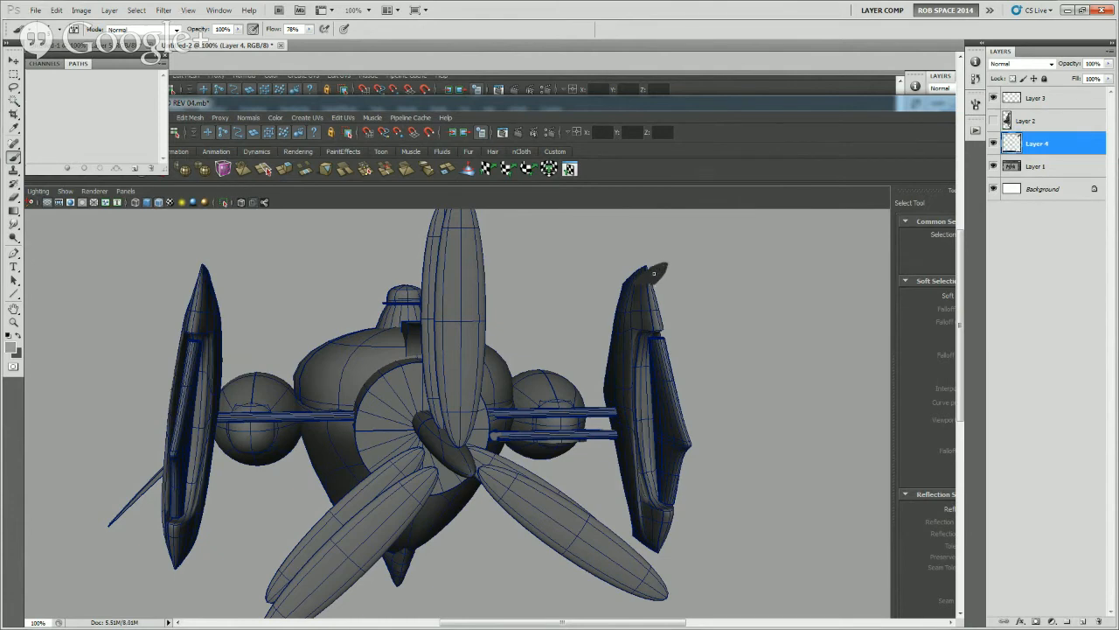
pyautogui.moveTo(652, 268)
pyautogui.mouseDown()
pyautogui.moveTo(662, 267)
pyautogui.moveTo(642, 279)
pyautogui.mouseUp()
pyautogui.moveTo(663, 537)
pyautogui.mouseDown()
pyautogui.moveTo(649, 541)
pyautogui.moveTo(675, 550)
pyautogui.mouseUp()
pyautogui.keyDown('alt'); pyautogui.click(659, 532); pyautogui.keyUp('alt')
pyautogui.hotkey('ctrl', 'z')
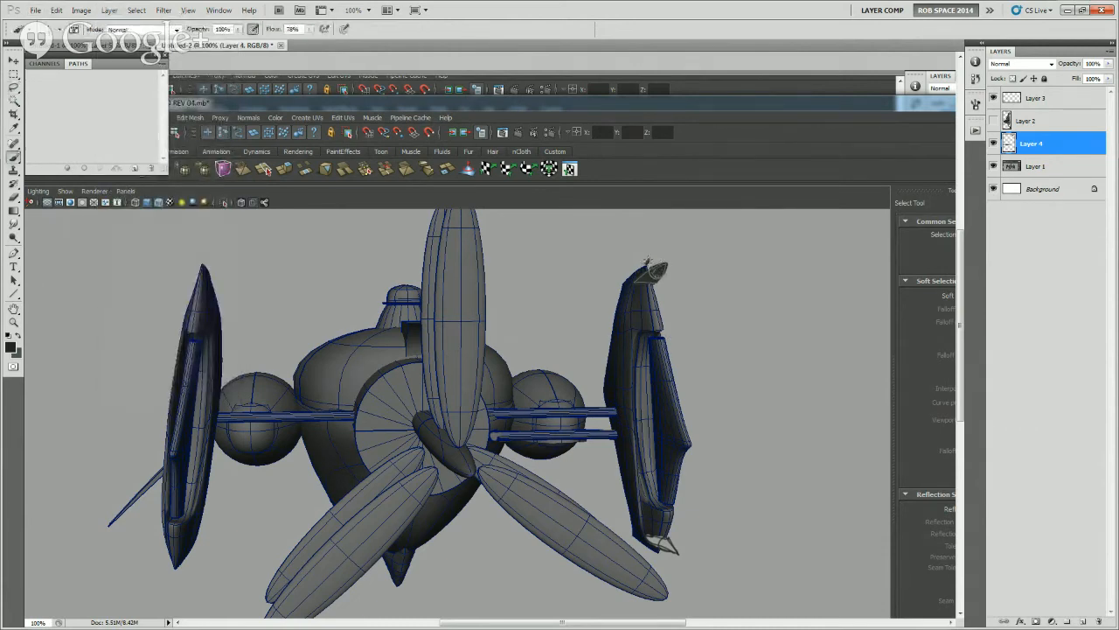
# Paint an inner prong on the right-hand fin's upper tip and outline it in bright red
pyautogui.press('x')
pyautogui.moveTo(648, 262)
pyautogui.mouseDown()
pyautogui.moveTo(627, 280)
pyautogui.moveTo(639, 269)
pyautogui.mouseUp()
pyautogui.click(10, 347)
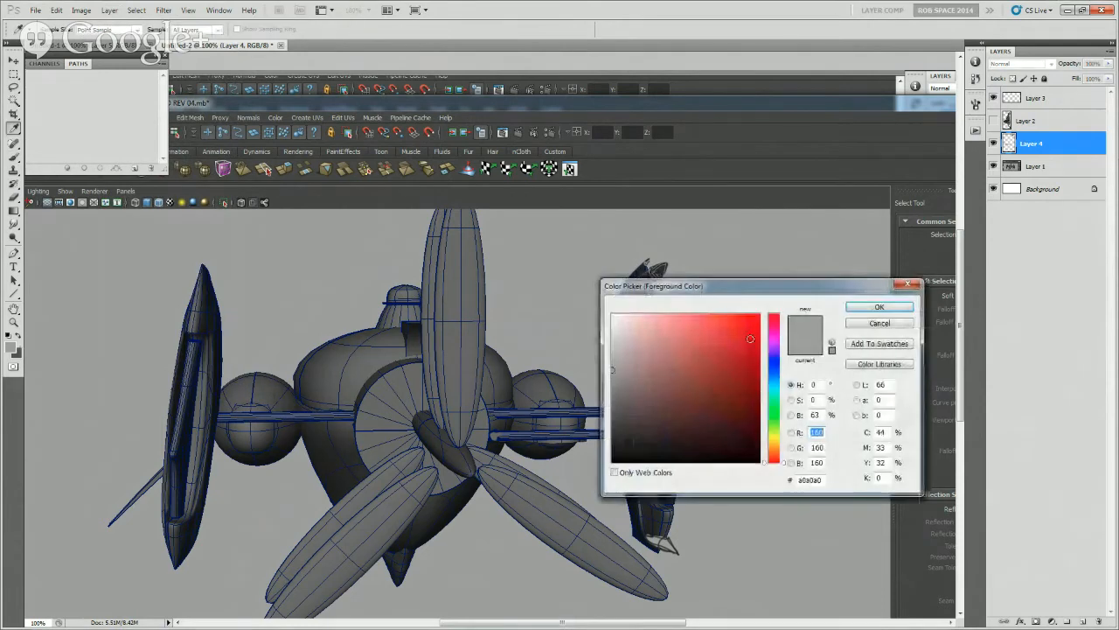
pyautogui.click(737, 320)
pyautogui.click(857, 307)
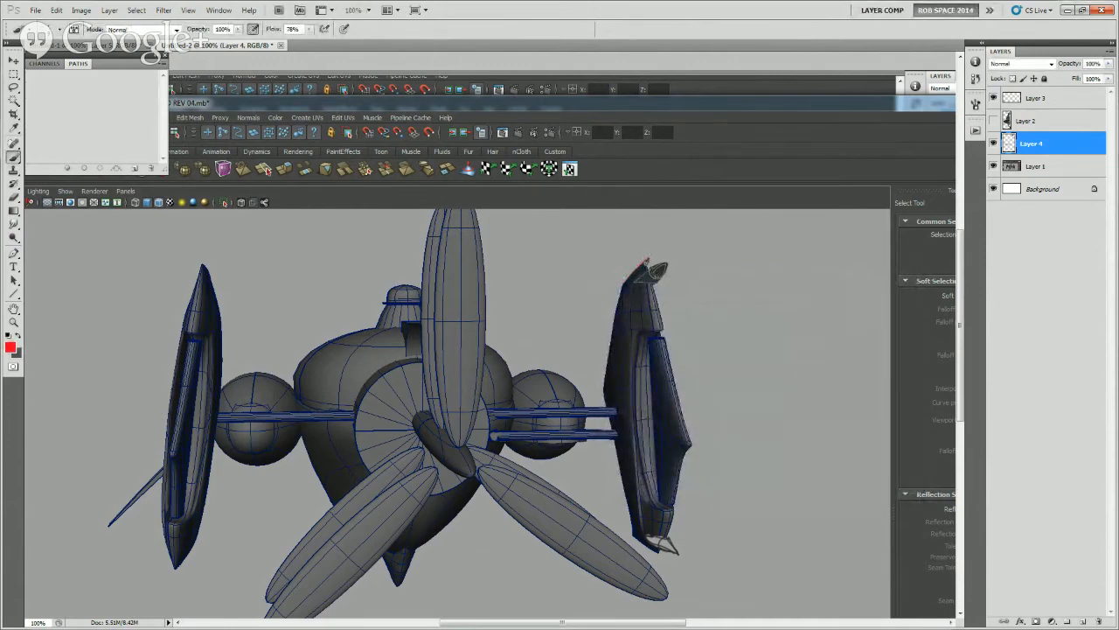
pyautogui.moveTo(647, 260)
pyautogui.mouseDown()
pyautogui.moveTo(625, 281)
pyautogui.moveTo(645, 259)
pyautogui.mouseUp()
pyautogui.hotkey('ctrl', 'z')
pyautogui.moveTo(707, 451)
pyautogui.mouseDown()
pyautogui.moveTo(736, 428)
pyautogui.moveTo(732, 448)
pyautogui.moveTo(745, 429)
pyautogui.moveTo(725, 434)
pyautogui.mouseUp()
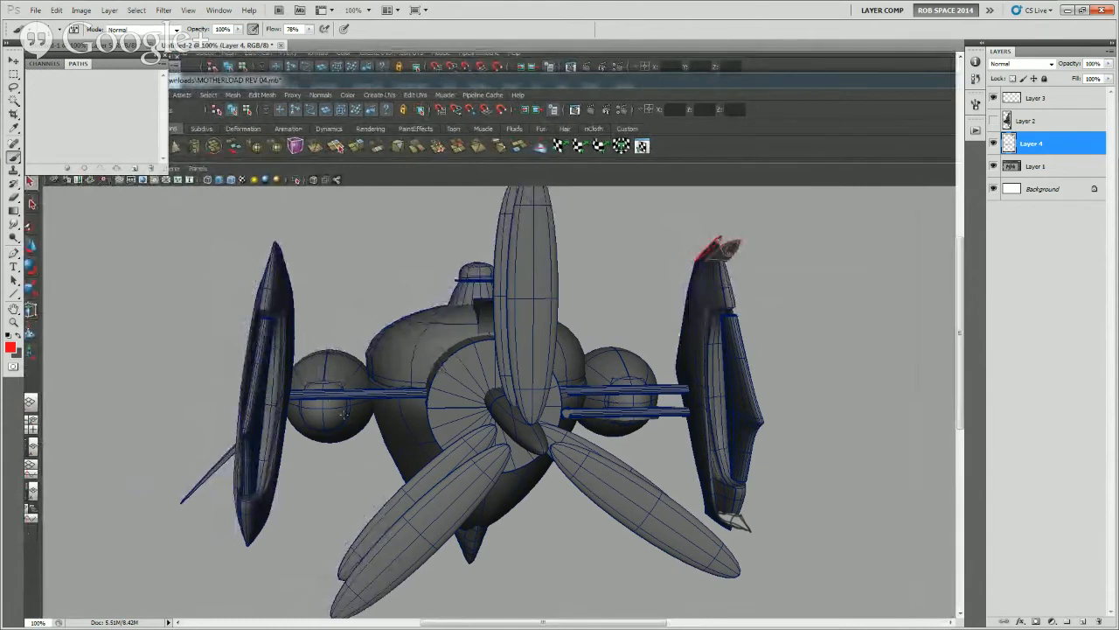
# Paint a round dark port with a lighter centre and light grey lines on the lower half of the left-hand sphere
pyautogui.press('x')
pyautogui.press(']')
pyautogui.click(320, 408)
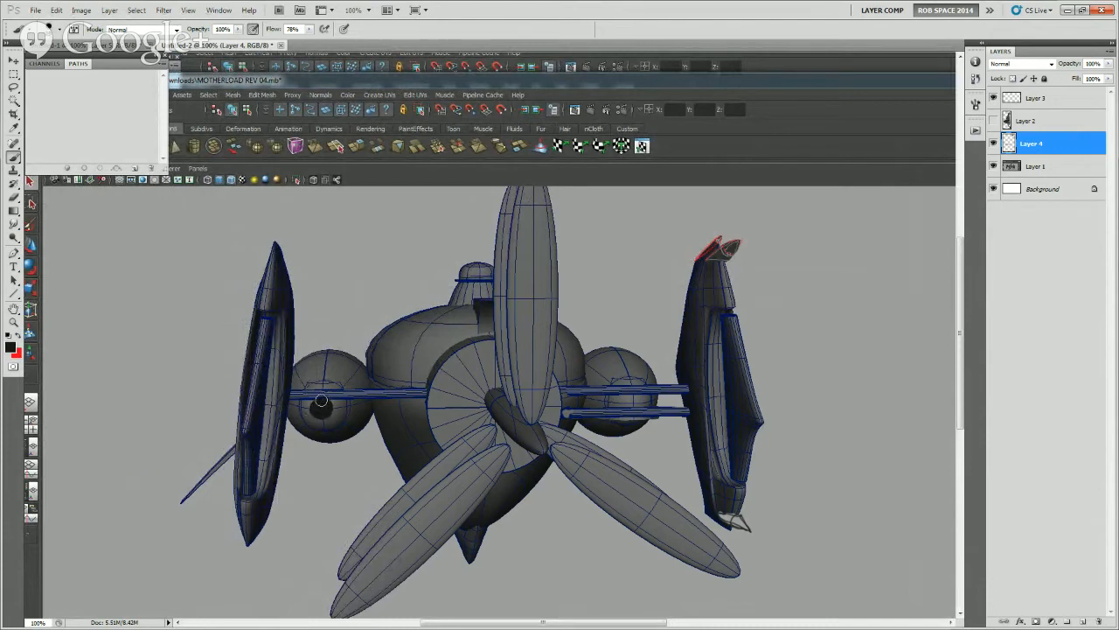
pyautogui.click(318, 407)
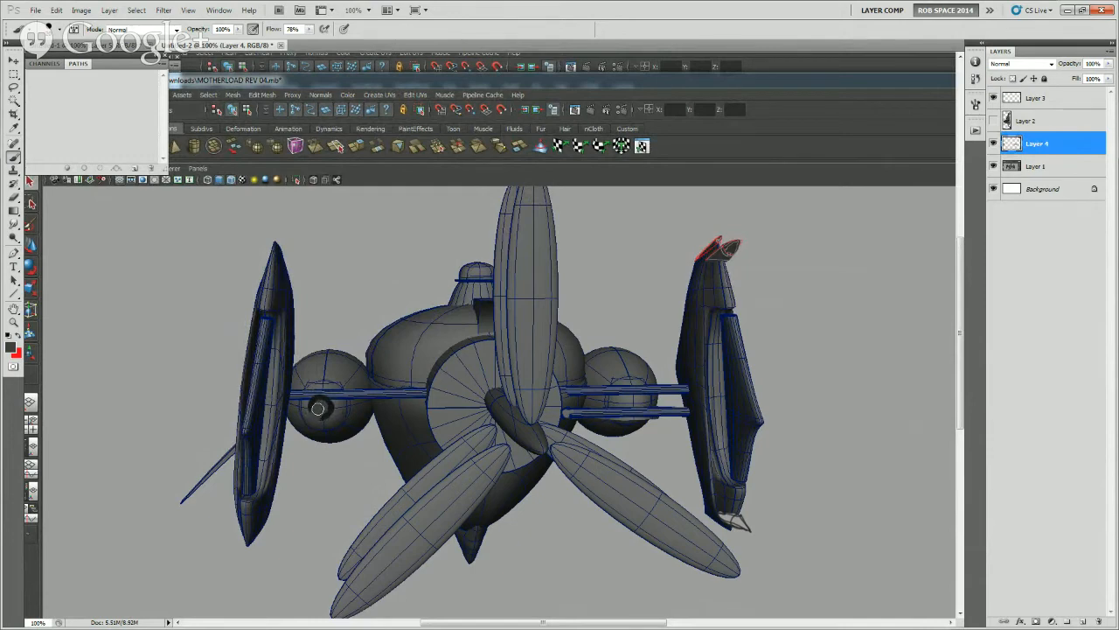
pyautogui.keyDown('alt'); pyautogui.click(341, 325); pyautogui.keyUp('alt')
pyautogui.keyDown('alt'); pyautogui.click(329, 405); pyautogui.keyUp('alt')
pyautogui.keyDown('alt'); pyautogui.click(317, 396); pyautogui.keyUp('alt')
pyautogui.moveTo(297, 424)
pyautogui.mouseDown()
pyautogui.moveTo(297, 448)
pyautogui.moveTo(287, 432)
pyautogui.moveTo(273, 448)
pyautogui.moveTo(285, 460)
pyautogui.mouseUp()
pyautogui.hotkey('ctrl', 'z')
# Paint dark angular panel frames on the upper halves of both spheres and edge the right-hand frame in light grey
pyautogui.moveTo(317, 355)
pyautogui.mouseDown()
pyautogui.moveTo(306, 374)
pyautogui.moveTo(345, 374)
pyautogui.moveTo(325, 353)
pyautogui.mouseUp()
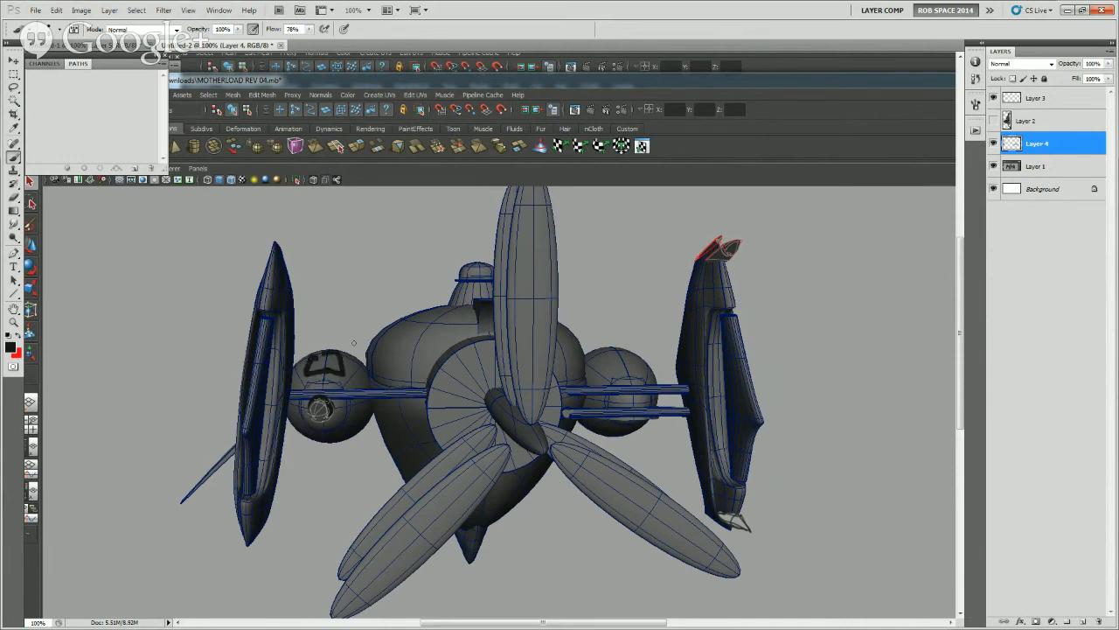
pyautogui.moveTo(604, 358)
pyautogui.mouseDown()
pyautogui.moveTo(598, 364)
pyautogui.moveTo(619, 374)
pyautogui.moveTo(632, 353)
pyautogui.moveTo(608, 365)
pyautogui.moveTo(634, 374)
pyautogui.mouseUp()
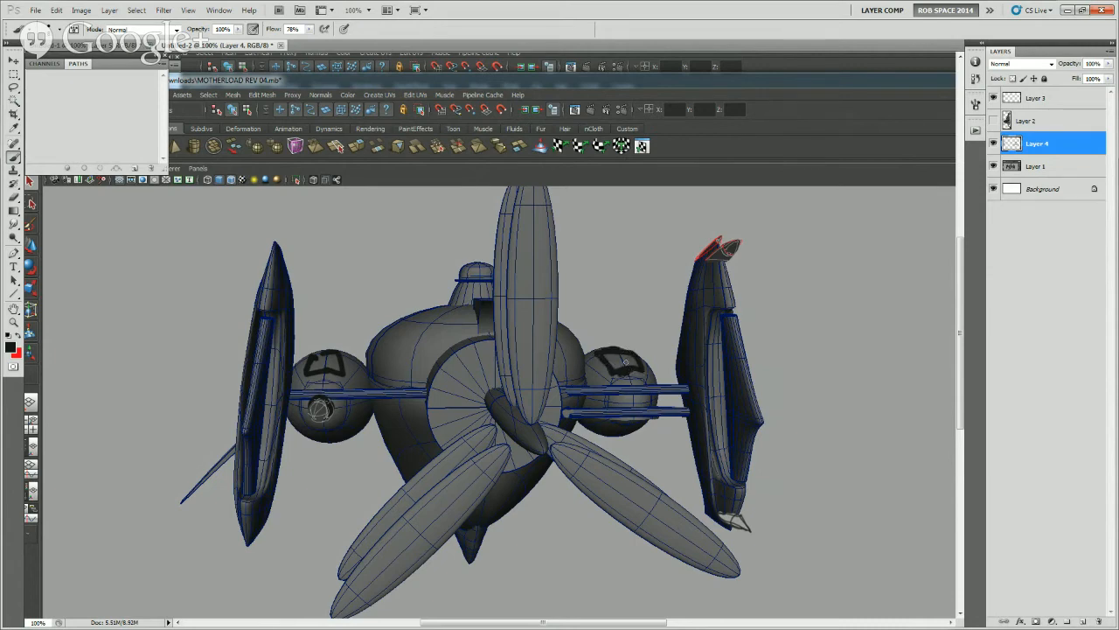
pyautogui.keyDown('alt'); pyautogui.click(643, 337); pyautogui.keyUp('alt')
pyautogui.moveTo(628, 371)
pyautogui.mouseDown()
pyautogui.moveTo(618, 374)
pyautogui.moveTo(636, 373)
pyautogui.moveTo(604, 354)
pyautogui.moveTo(621, 349)
pyautogui.moveTo(623, 361)
pyautogui.mouseUp()
pyautogui.moveTo(604, 350)
pyautogui.mouseDown()
pyautogui.moveTo(614, 375)
pyautogui.moveTo(625, 368)
pyautogui.mouseUp()
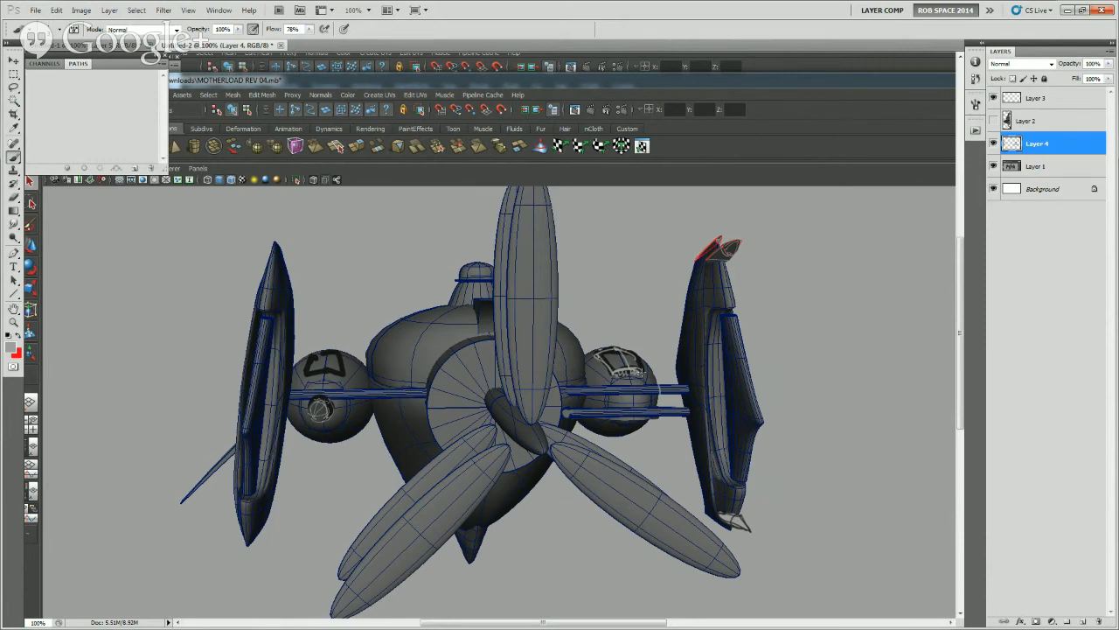
pyautogui.moveTo(643, 370)
pyautogui.mouseDown()
pyautogui.moveTo(616, 368)
pyautogui.moveTo(610, 386)
pyautogui.mouseUp()
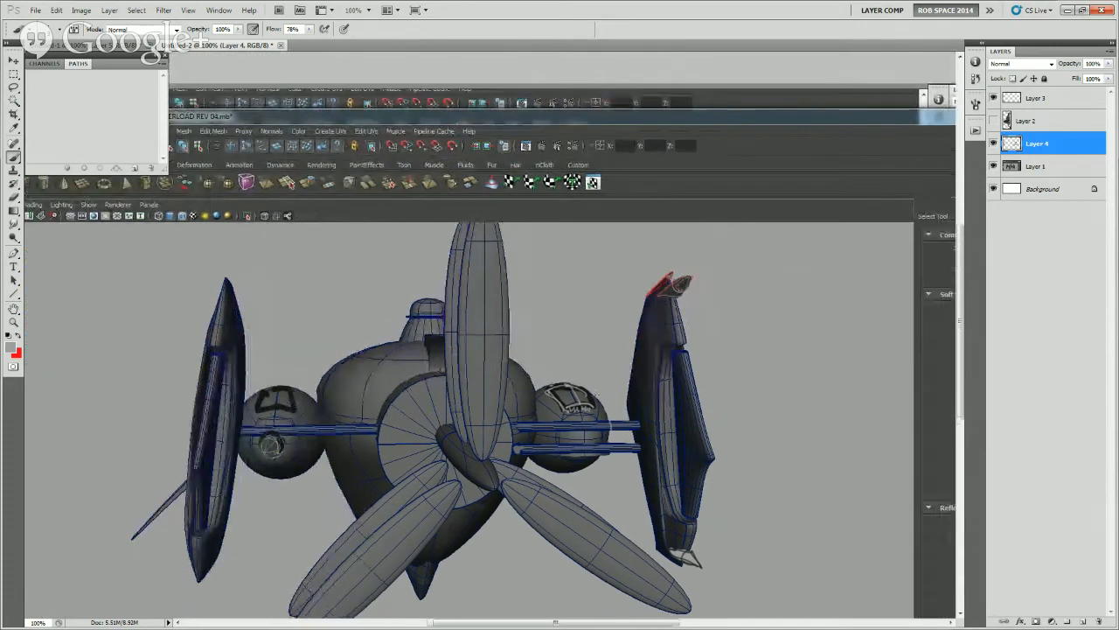
pyautogui.press('e')
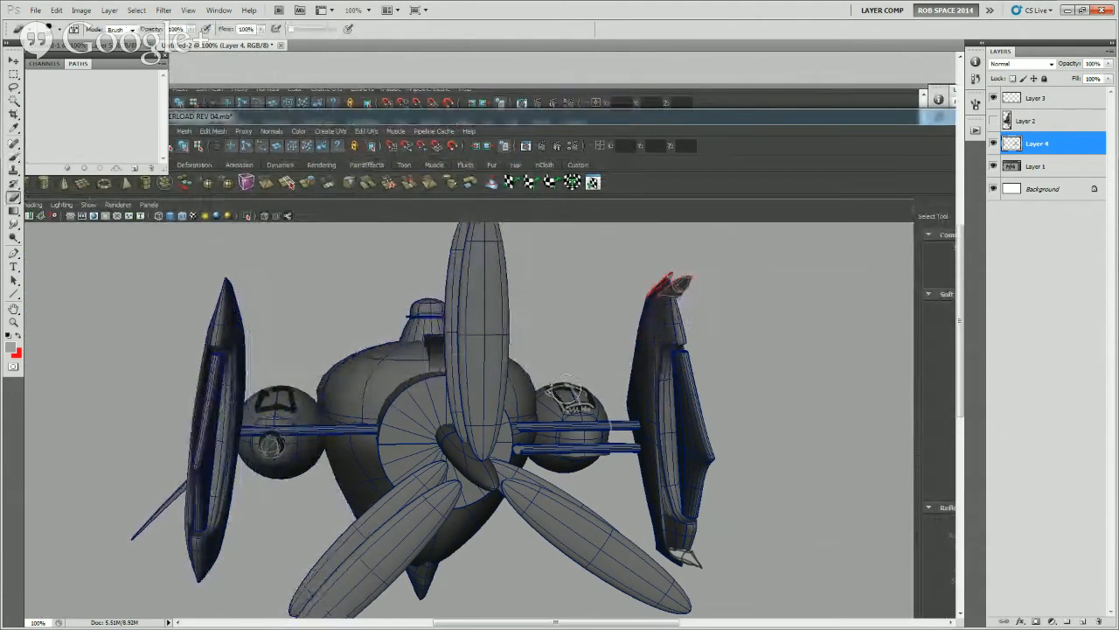
pyautogui.press('b')
pyautogui.moveTo(695, 554); pyautogui.dragTo(703, 558)
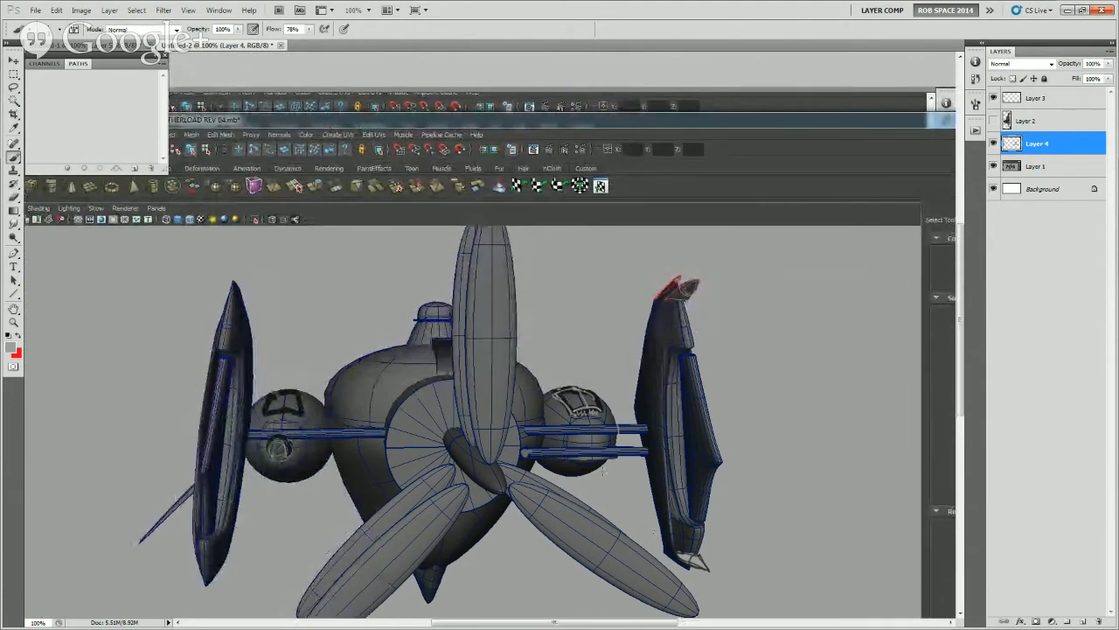
pyautogui.moveTo(594, 457)
pyautogui.mouseDown()
pyautogui.moveTo(606, 463)
pyautogui.moveTo(598, 473)
pyautogui.mouseUp()
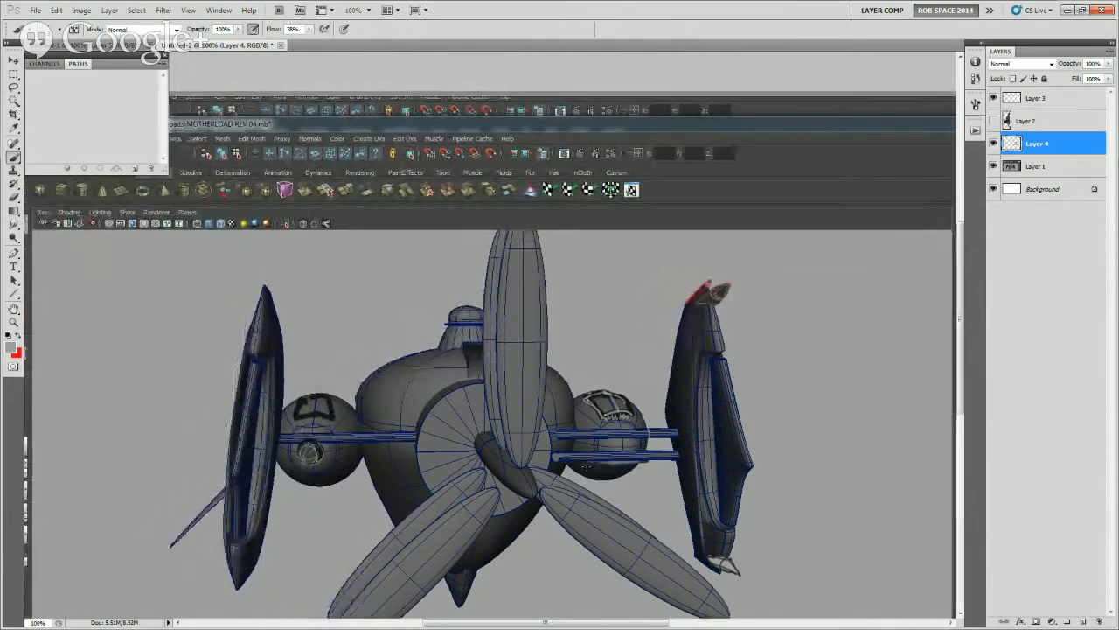
# Paint dark round ports with lighter centres on the hull on both sides of the propeller hub
pyautogui.press('alt')
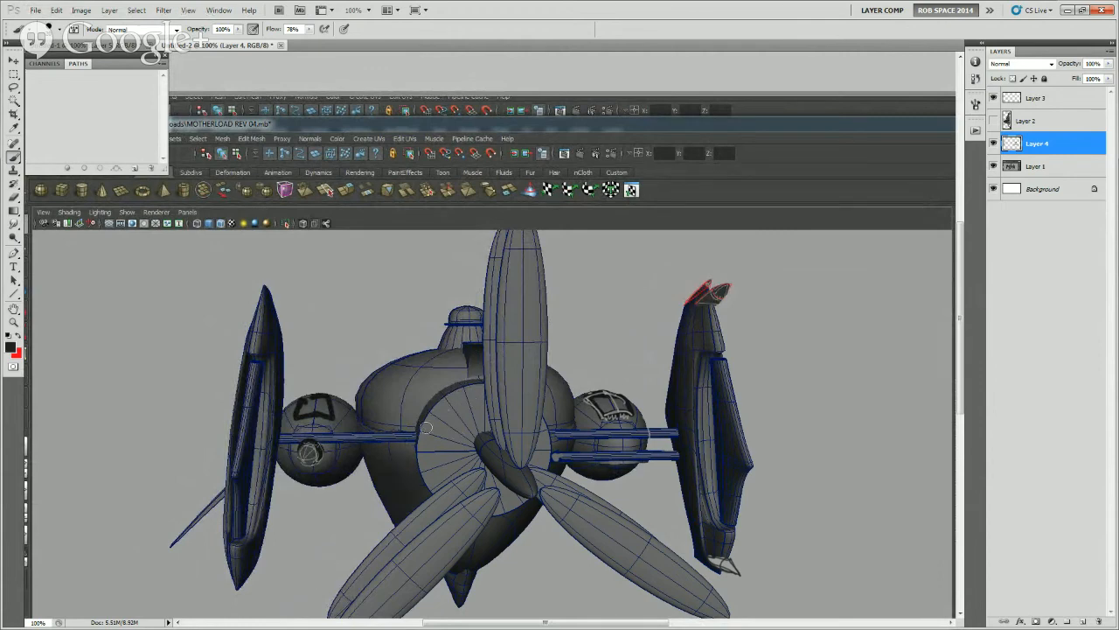
pyautogui.moveTo(406, 416); pyautogui.dragTo(401, 403)
pyautogui.keyDown('alt'); pyautogui.click(332, 410); pyautogui.keyUp('alt')
pyautogui.keyDown('alt'); pyautogui.click(405, 453); pyautogui.keyUp('alt')
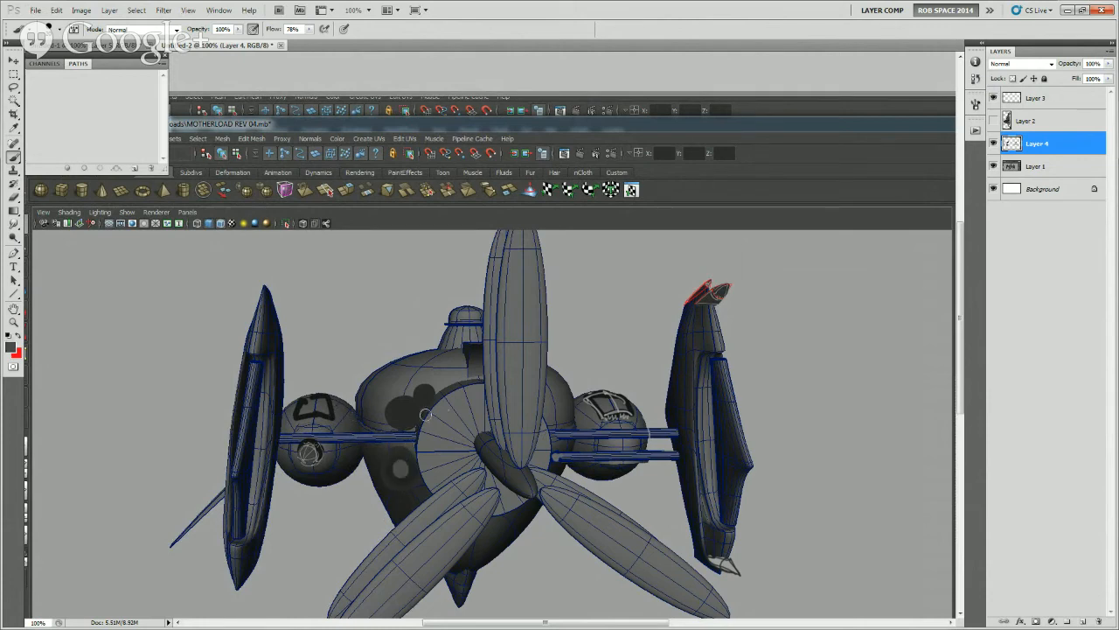
pyautogui.click(406, 413)
pyautogui.click(425, 397)
pyautogui.moveTo(562, 407)
pyautogui.mouseDown()
pyautogui.moveTo(553, 415)
pyautogui.moveTo(564, 409)
pyautogui.moveTo(565, 420)
pyautogui.mouseUp()
pyautogui.press('x')
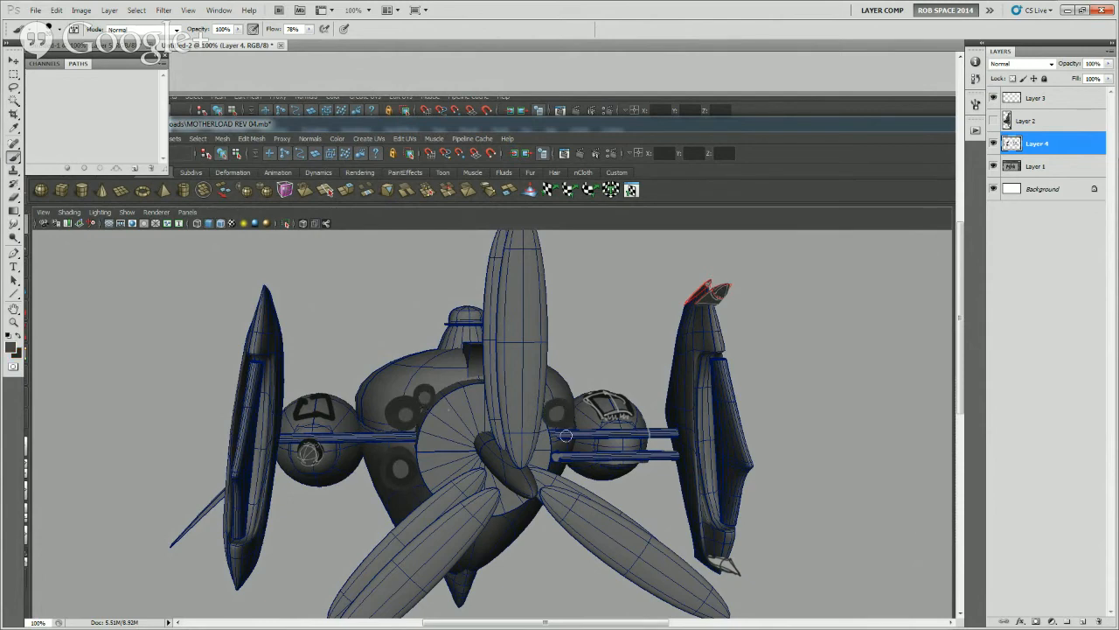
pyautogui.click(526, 516)
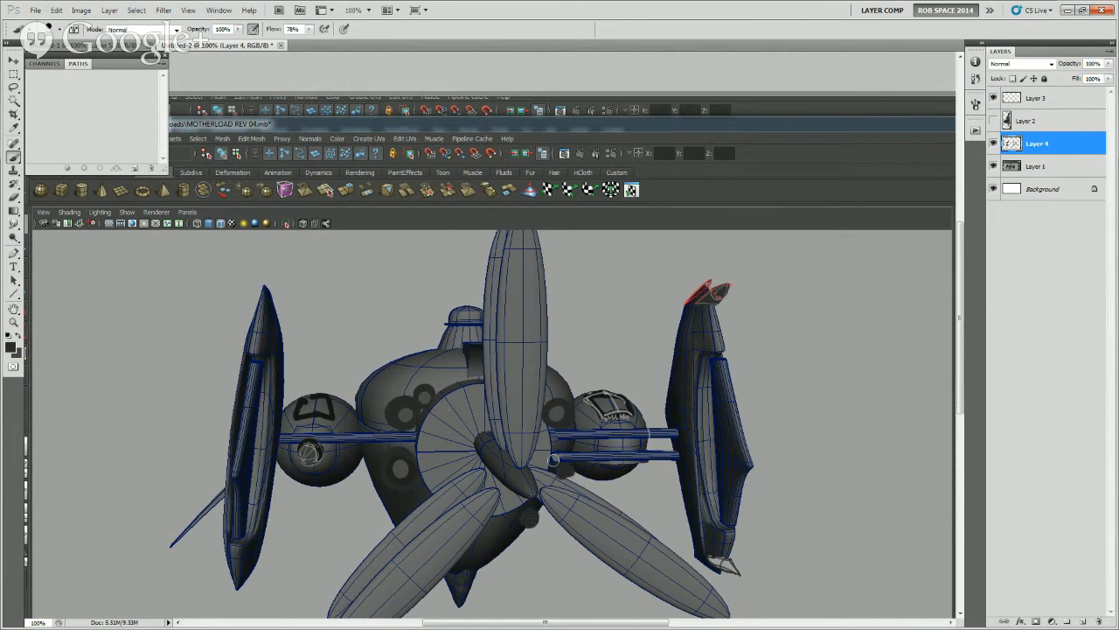
pyautogui.hotkey('ctrl', 'z')
pyautogui.moveTo(617, 439); pyautogui.dragTo(538, 398)
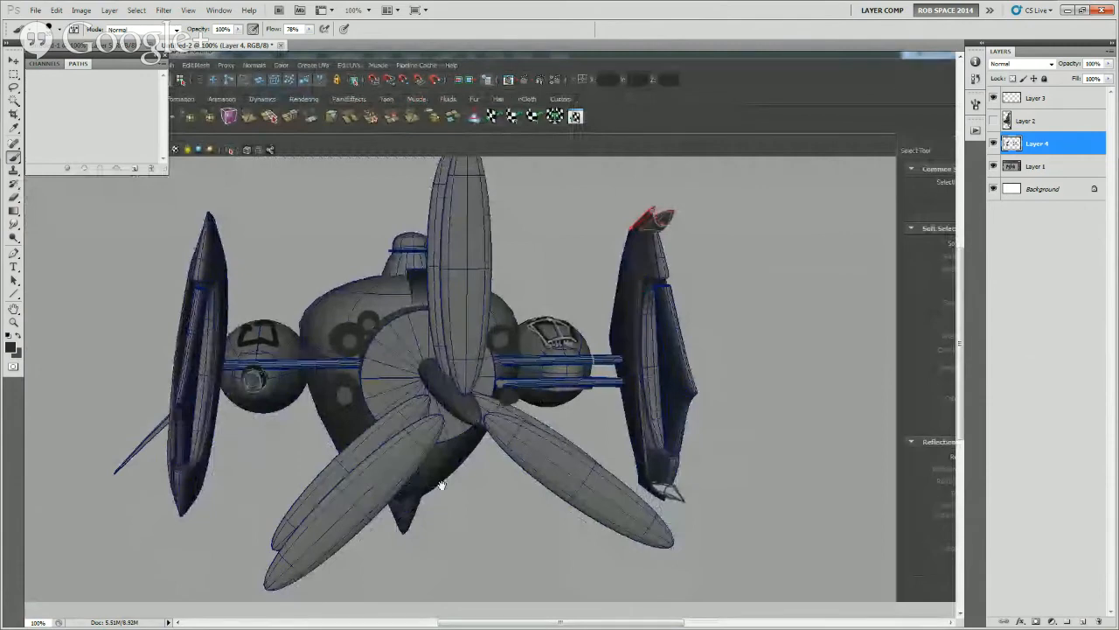
pyautogui.moveTo(441, 483)
pyautogui.mouseDown()
pyautogui.moveTo(471, 439)
pyautogui.moveTo(477, 468)
pyautogui.moveTo(477, 400)
pyautogui.moveTo(496, 411)
pyautogui.moveTo(482, 449)
pyautogui.mouseUp()
pyautogui.hotkey('ctrl', 'z')
pyautogui.hotkey('ctrl', 'z')
pyautogui.moveTo(496, 405); pyautogui.dragTo(484, 461)
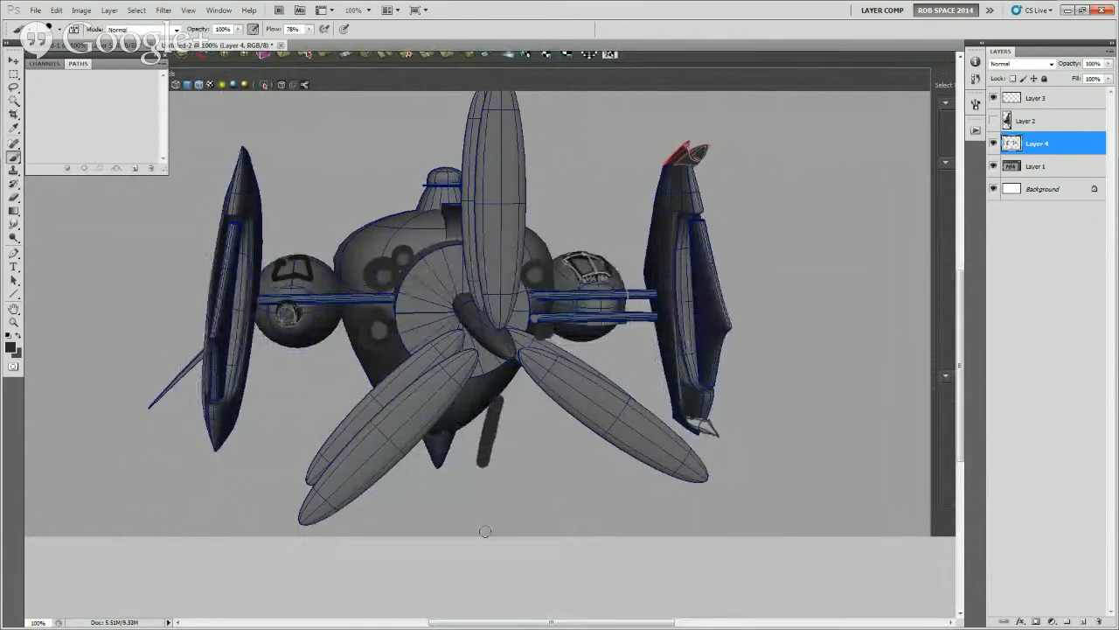
pyautogui.moveTo(504, 415); pyautogui.dragTo(492, 493)
pyautogui.hotkey('ctrl', 'z')
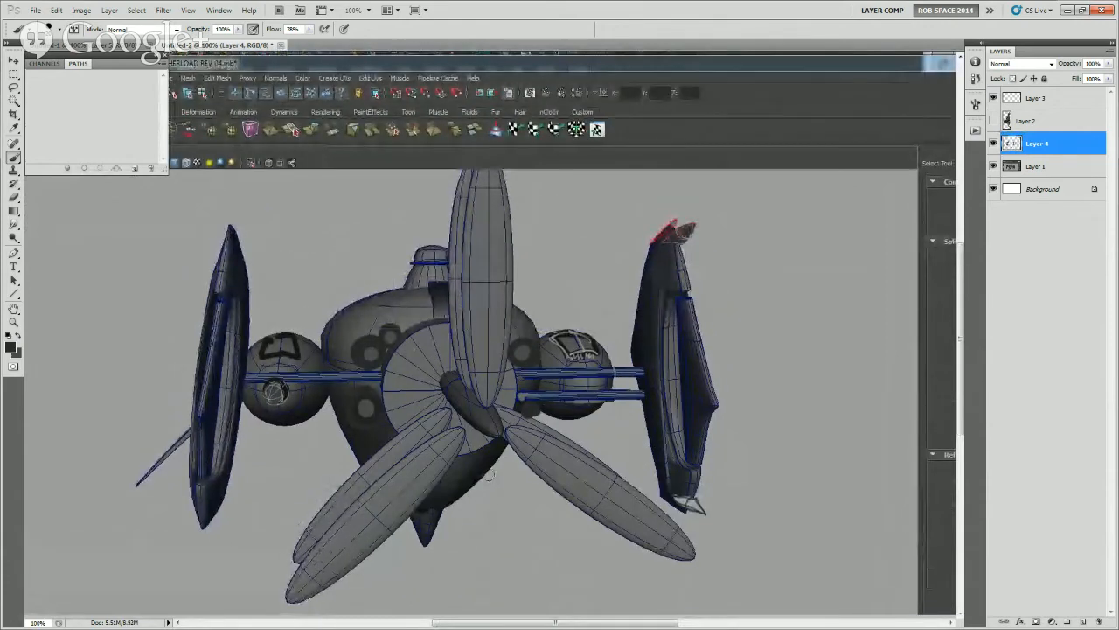
pyautogui.moveTo(761, 485)
pyautogui.mouseDown()
pyautogui.moveTo(748, 470)
pyautogui.moveTo(758, 495)
pyautogui.mouseUp()
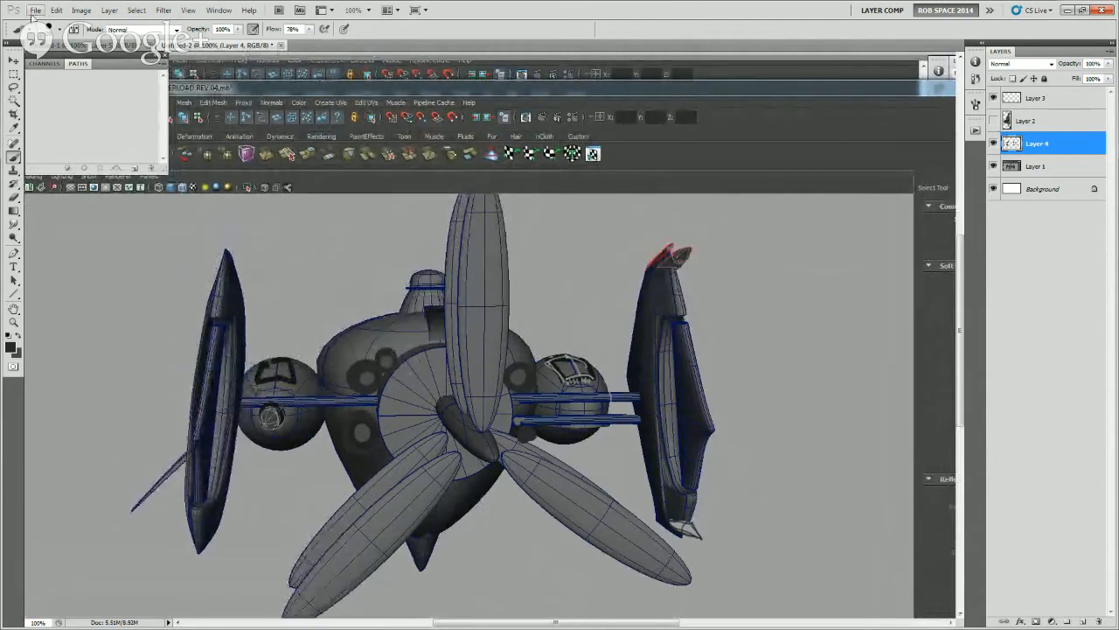
# Save the paintover as a quality 12 JPEG copy in the MB REV 05 folder, basing its name on mb rev 04-1.jpg
pyautogui.click(36, 10)
pyautogui.click(48, 191)
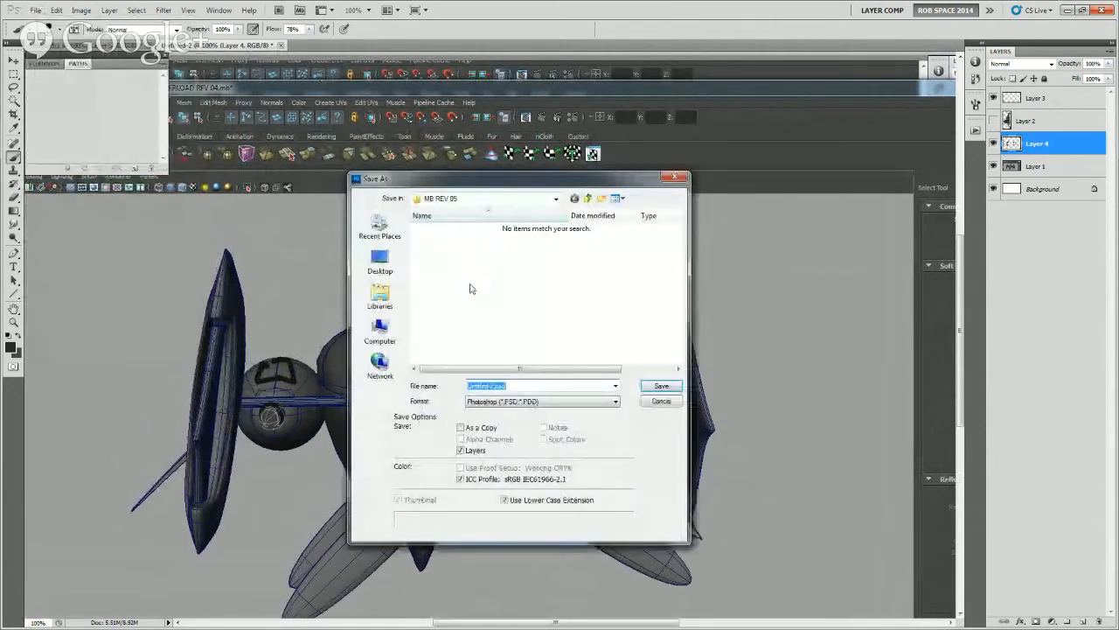
pyautogui.click(487, 401)
pyautogui.click(505, 473)
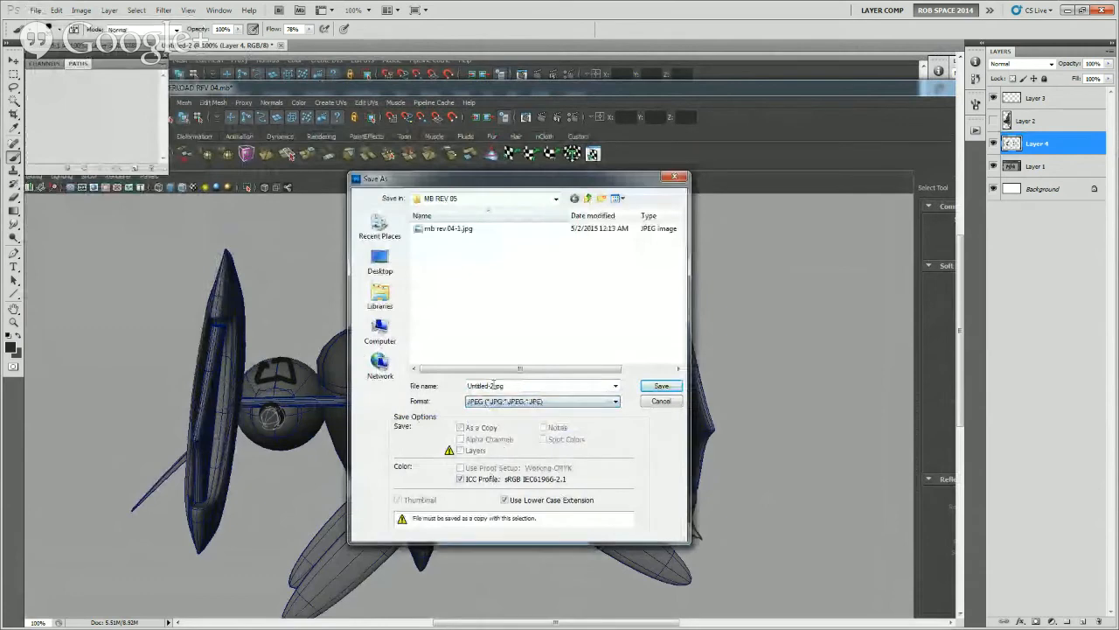
pyautogui.click(448, 228)
pyautogui.click(490, 382)
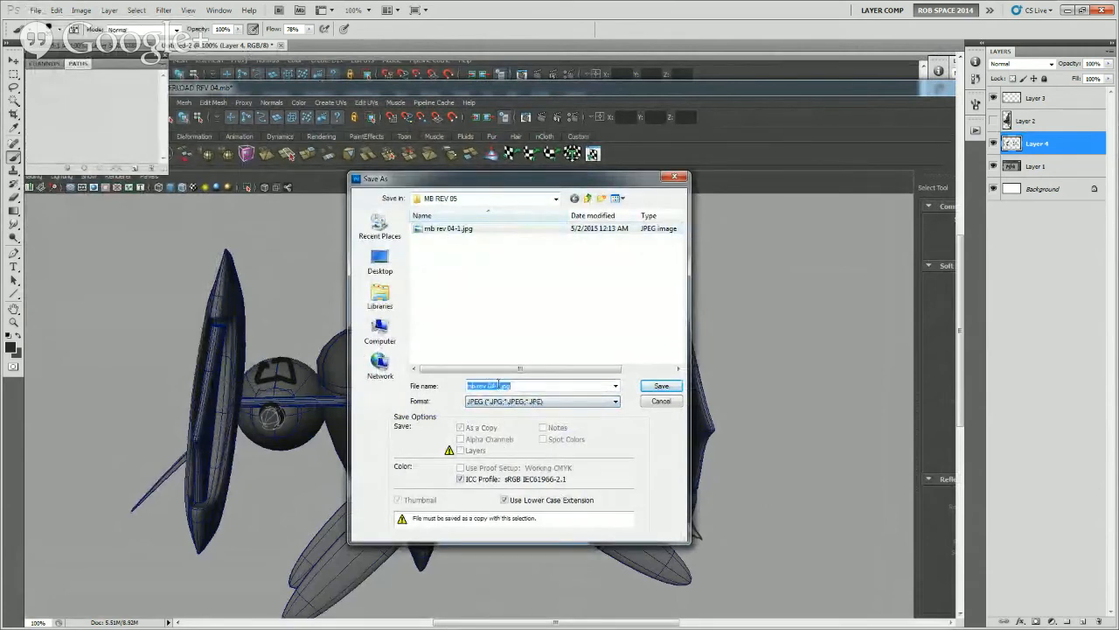
pyautogui.click(499, 385)
pyautogui.click(658, 387)
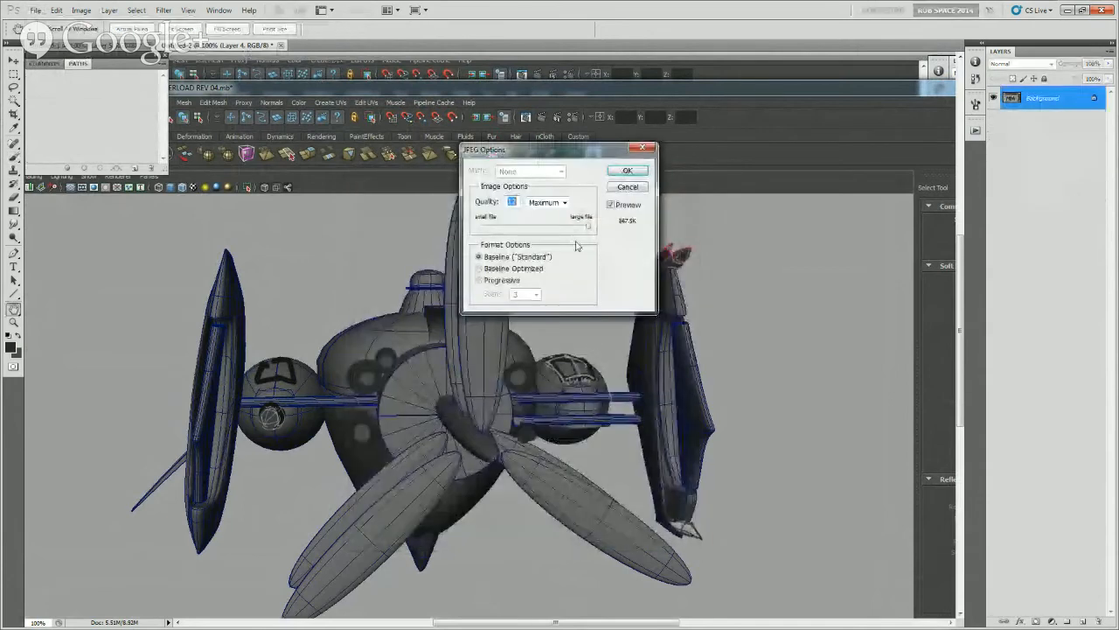
pyautogui.click(628, 169)
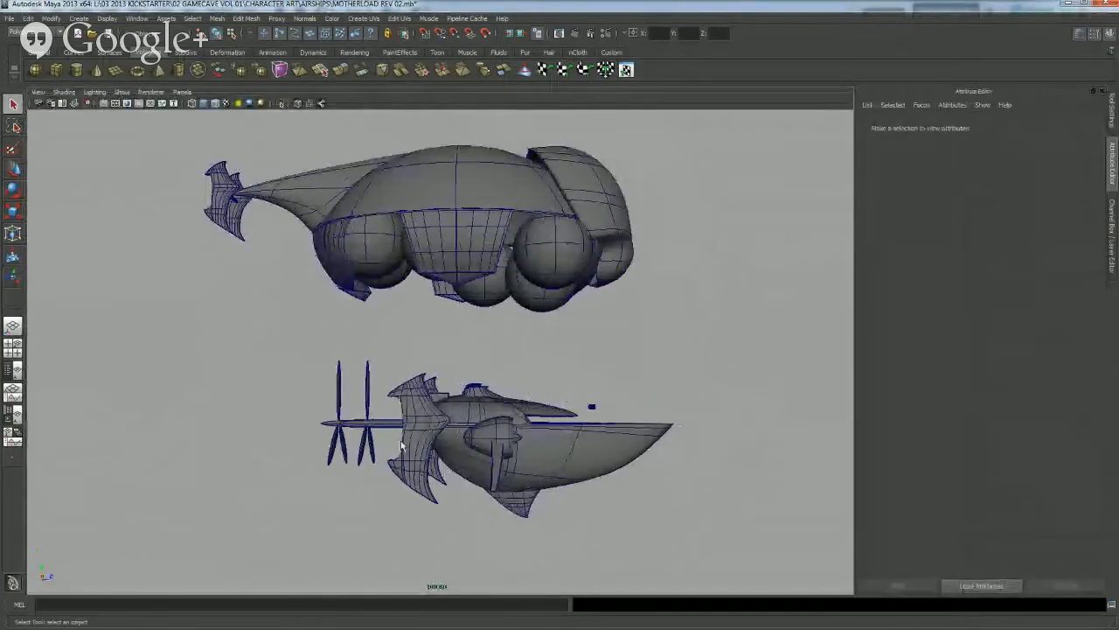
# In Maya, frame the lower airship's rear fins and propellers from the side, and paste a screenshot of it into a new Photoshop document
pyautogui.keyDown('alt'); pyautogui.moveTo(385, 462); pyautogui.dragTo(391, 450, button='middle'); pyautogui.keyUp('alt')
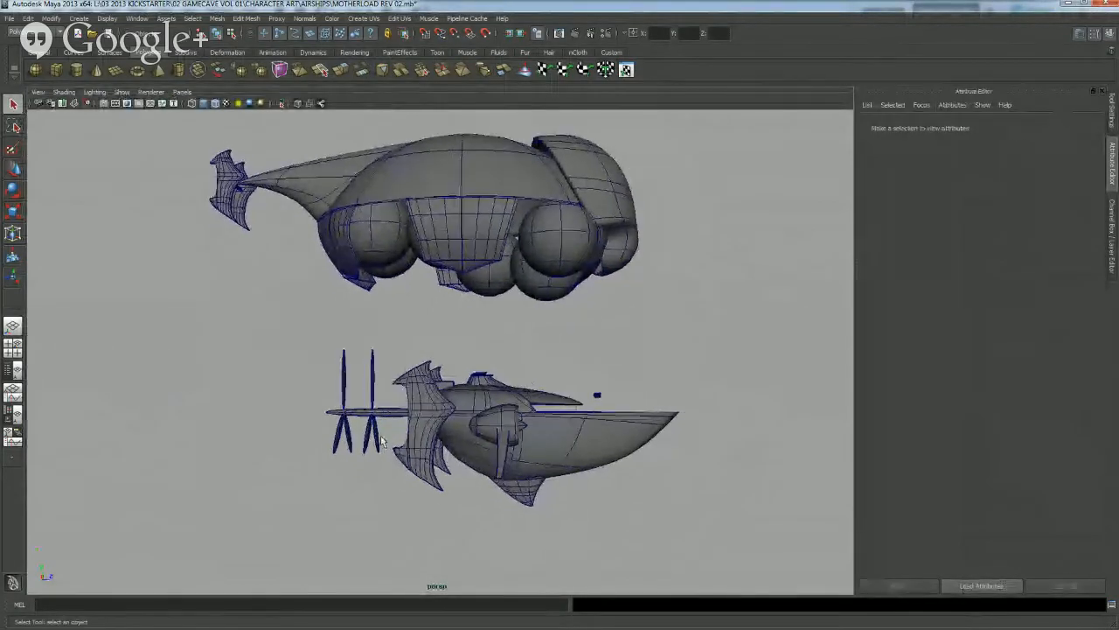
pyautogui.scroll(5, 381, 437)
pyautogui.keyDown('alt'); pyautogui.moveTo(382, 438); pyautogui.dragTo(476, 437); pyautogui.keyUp('alt')
pyautogui.keyDown('alt'); pyautogui.moveTo(477, 437); pyautogui.dragTo(490, 335, button='middle'); pyautogui.keyUp('alt')
pyautogui.keyDown('alt'); pyautogui.moveTo(490, 336); pyautogui.dragTo(483, 355); pyautogui.keyUp('alt')
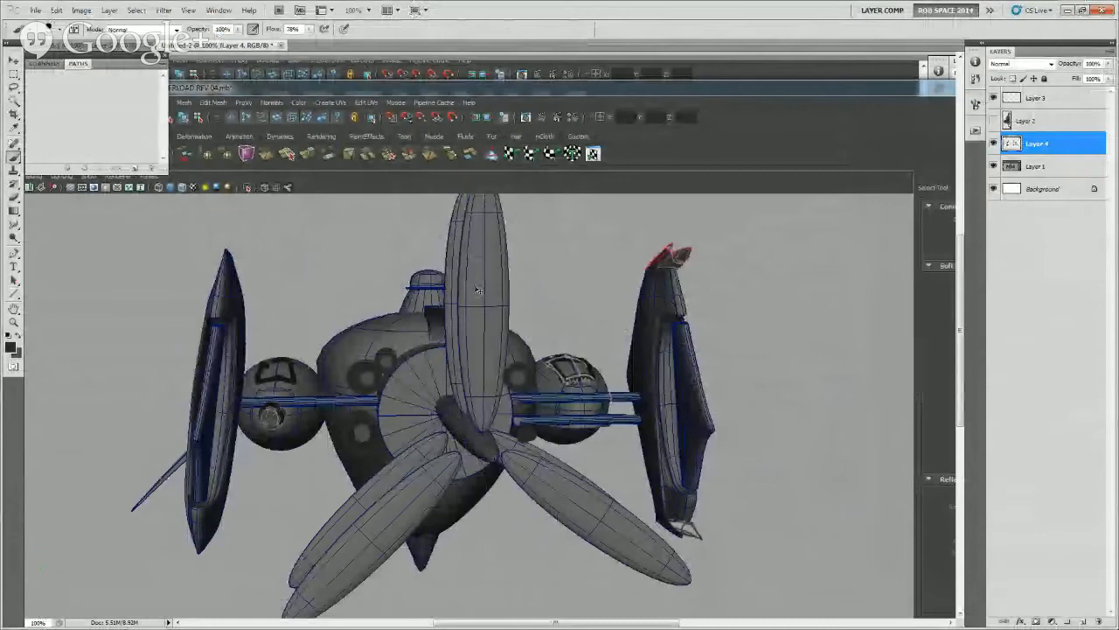
pyautogui.hotkey('ctrl', 'n')
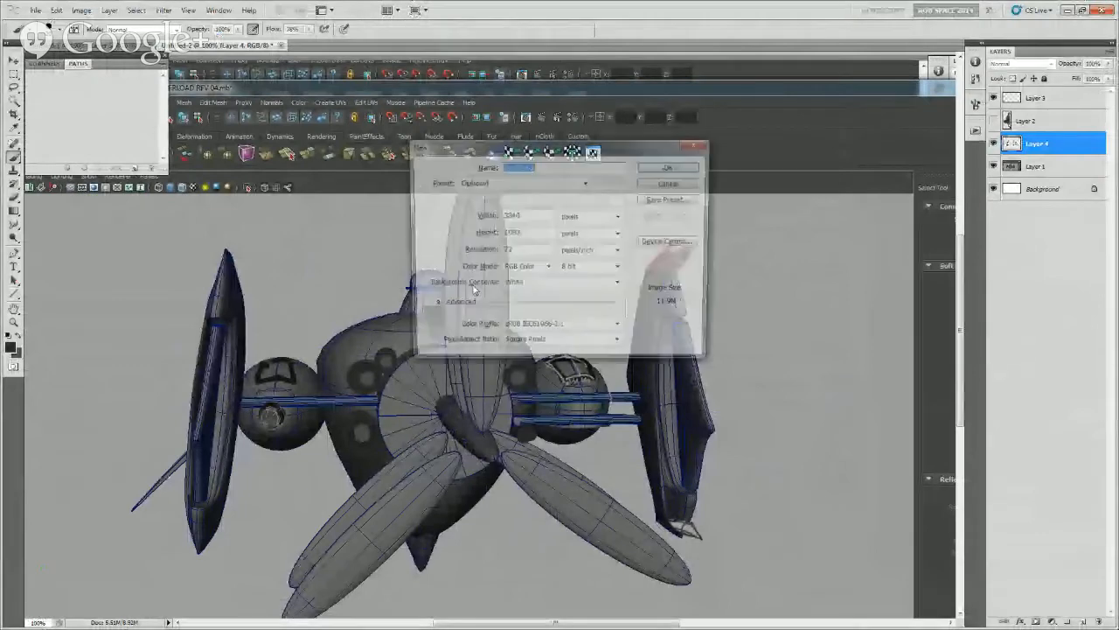
pyautogui.press('Return')
pyautogui.hotkey('ctrl', 'v')
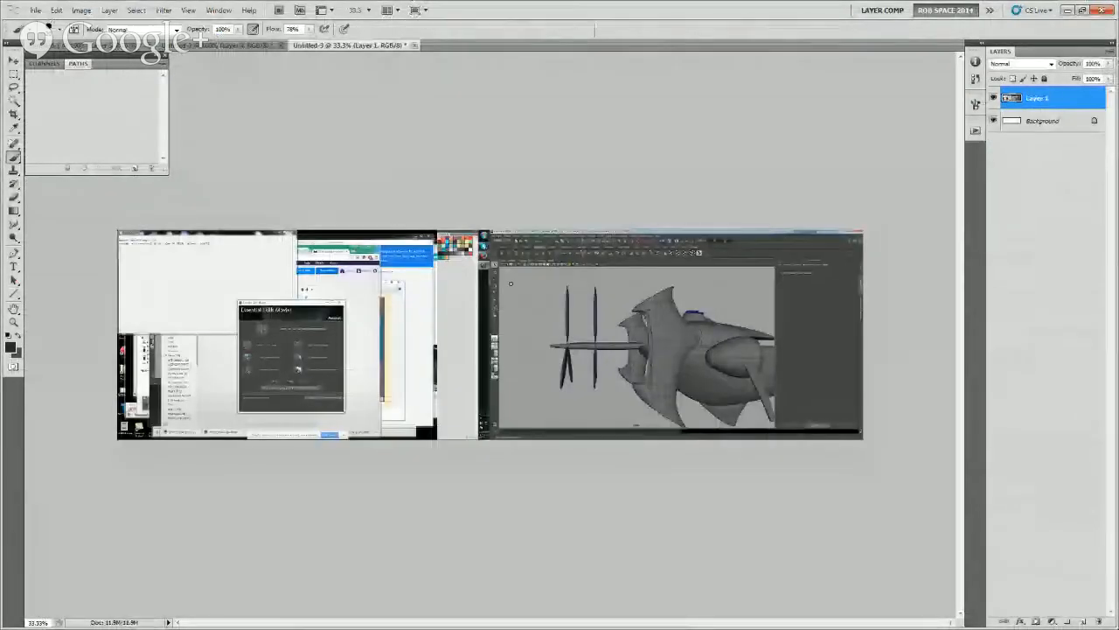
# Crop the pasted screenshot to the area showing the Maya window
pyautogui.press('m')
pyautogui.moveTo(490, 231); pyautogui.dragTo(864, 439)
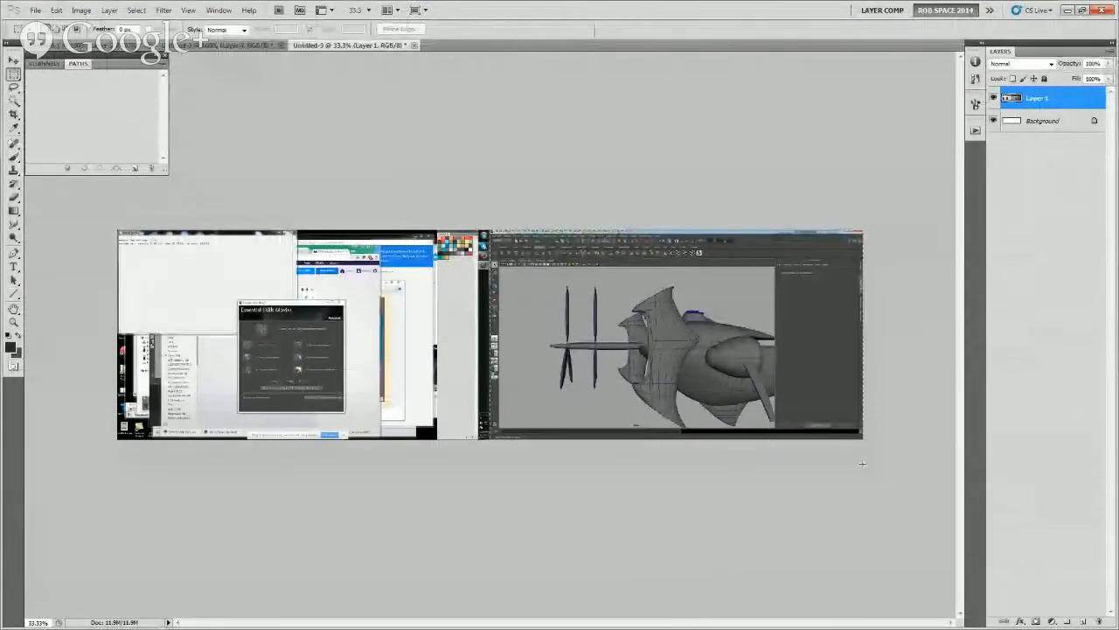
pyautogui.click(82, 9)
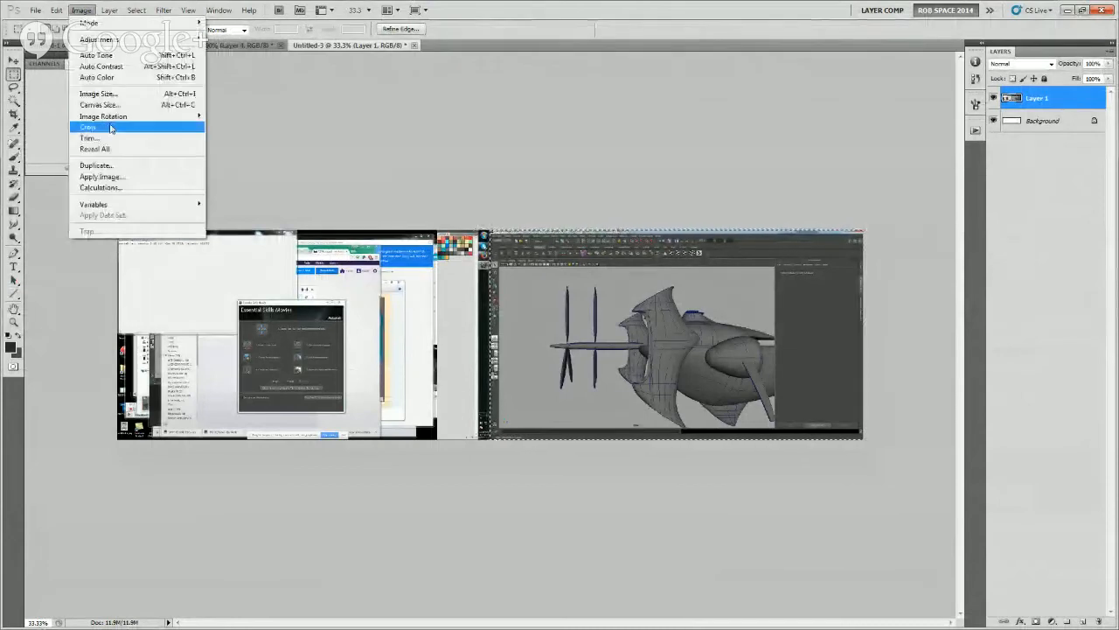
pyautogui.click(96, 128)
# Add an empty layer and paint dark stepped collars around the propeller shaft where it meets the rear fins
pyautogui.press('z')
pyautogui.click(416, 349)
pyautogui.click(418, 349)
pyautogui.click(422, 351)
pyautogui.moveTo(437, 341); pyautogui.dragTo(518, 338)
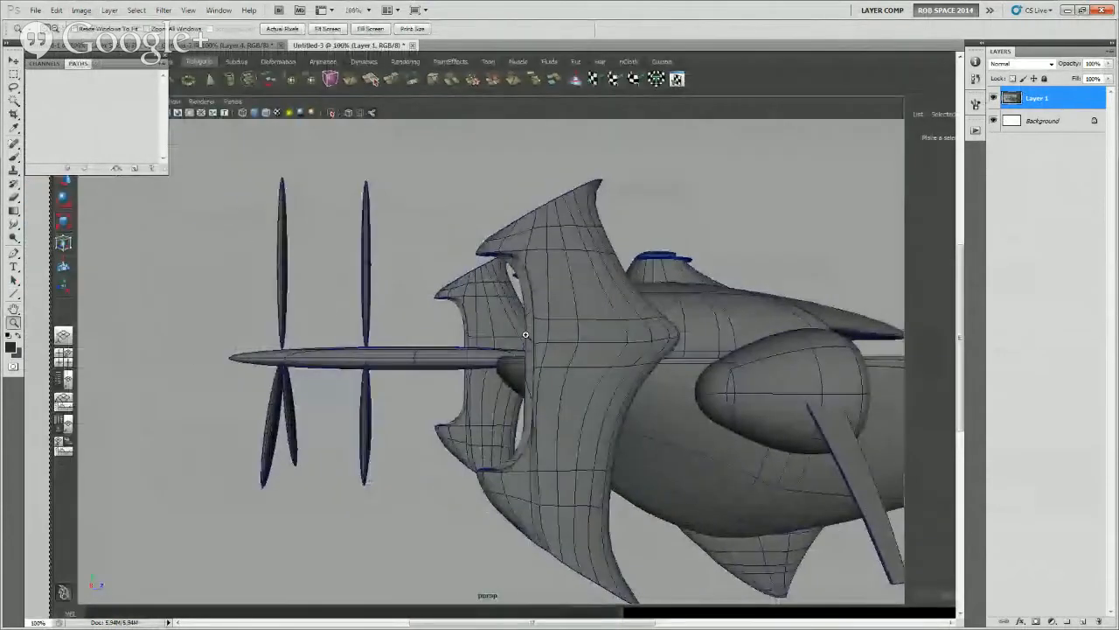
pyautogui.hotkey('ctrl', 'shift', 'alt', 'n')
pyautogui.press('b')
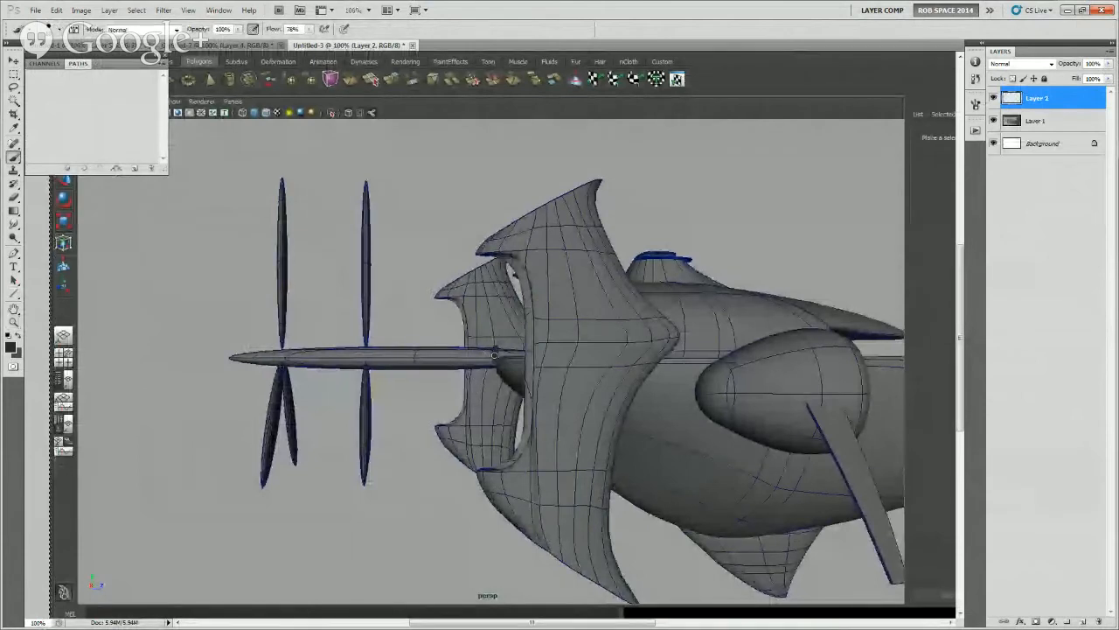
pyautogui.moveTo(493, 349)
pyautogui.mouseDown()
pyautogui.moveTo(480, 365)
pyautogui.moveTo(481, 343)
pyautogui.moveTo(494, 369)
pyautogui.moveTo(472, 341)
pyautogui.moveTo(470, 363)
pyautogui.moveTo(457, 362)
pyautogui.moveTo(456, 343)
pyautogui.moveTo(450, 370)
pyautogui.moveTo(470, 338)
pyautogui.moveTo(470, 376)
pyautogui.moveTo(439, 371)
pyautogui.mouseUp()
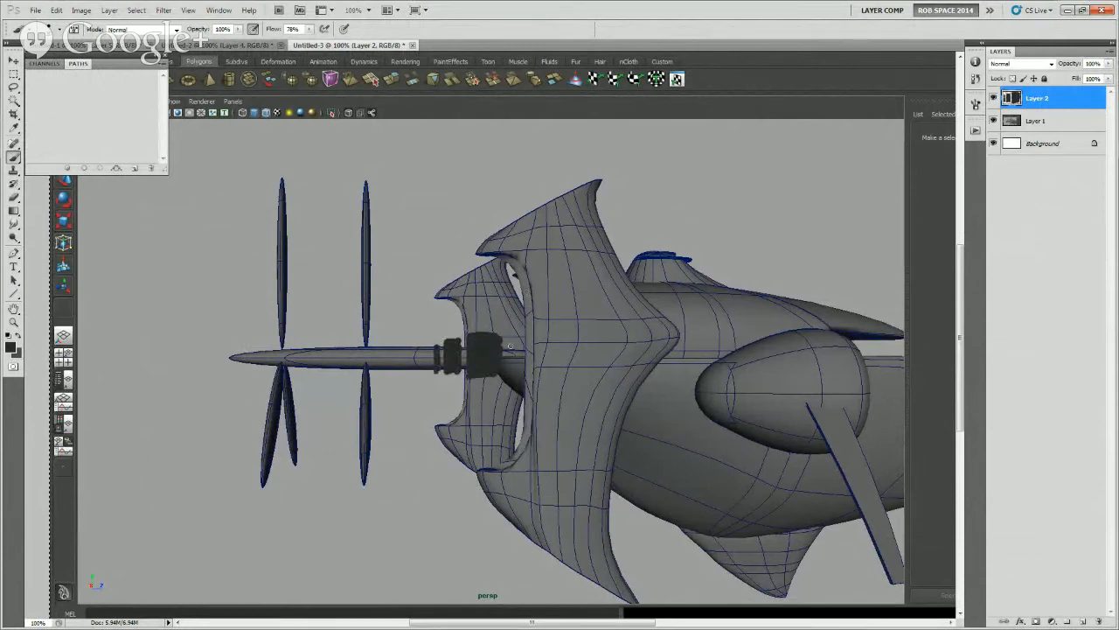
pyautogui.moveTo(506, 345); pyautogui.dragTo(519, 330)
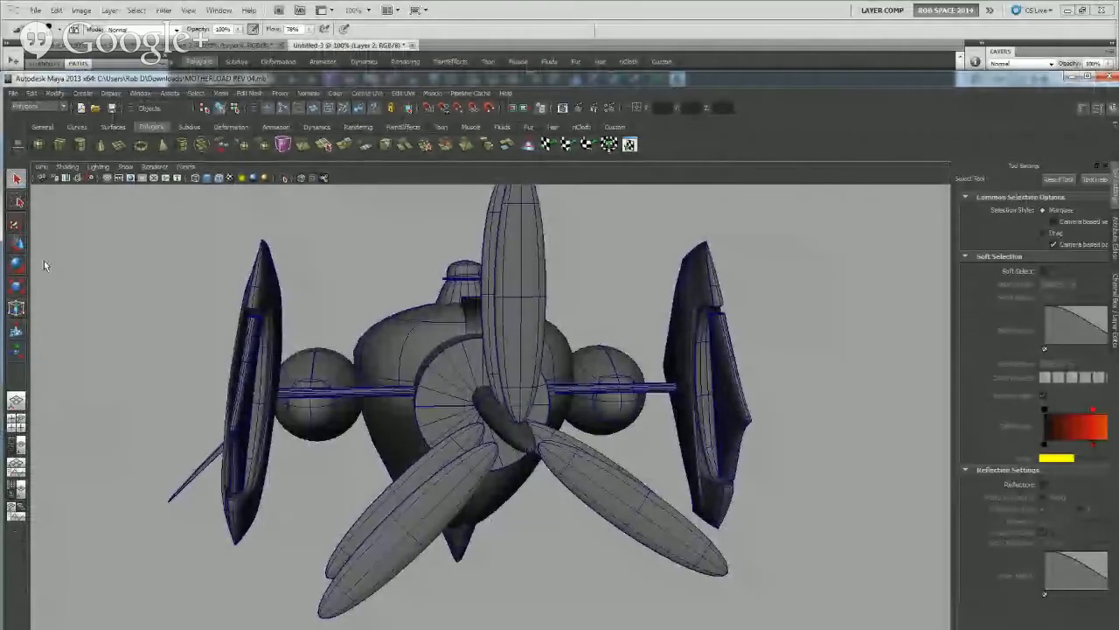
# In Maya, frame the lower airship in perspective from its rear side, and paste a screenshot of it into a new Photoshop document
pyautogui.press('space')
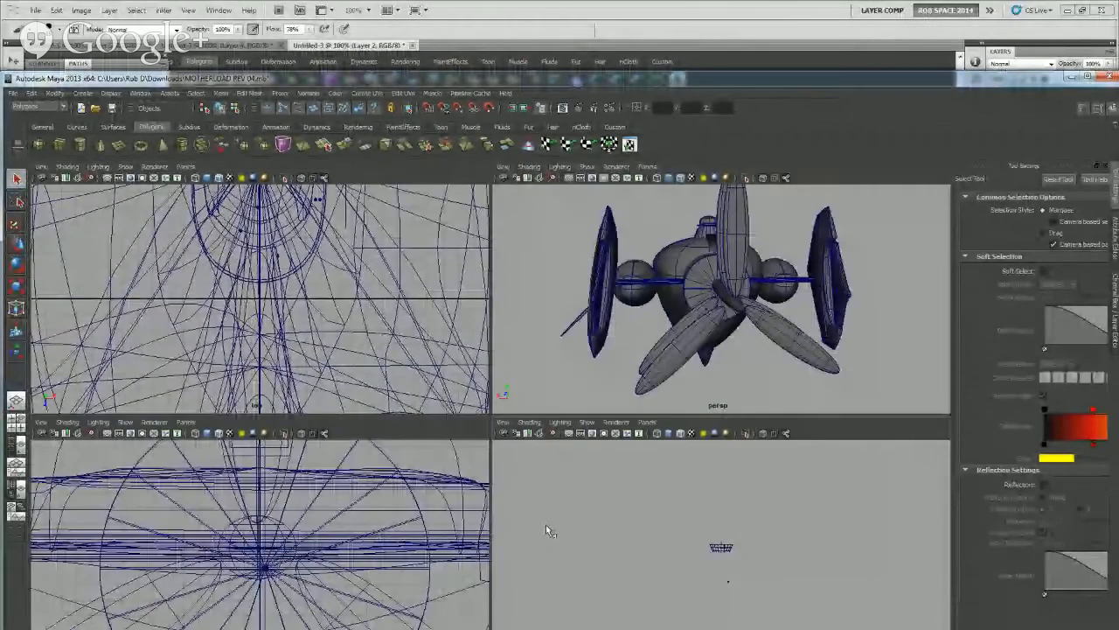
pyautogui.press('space')
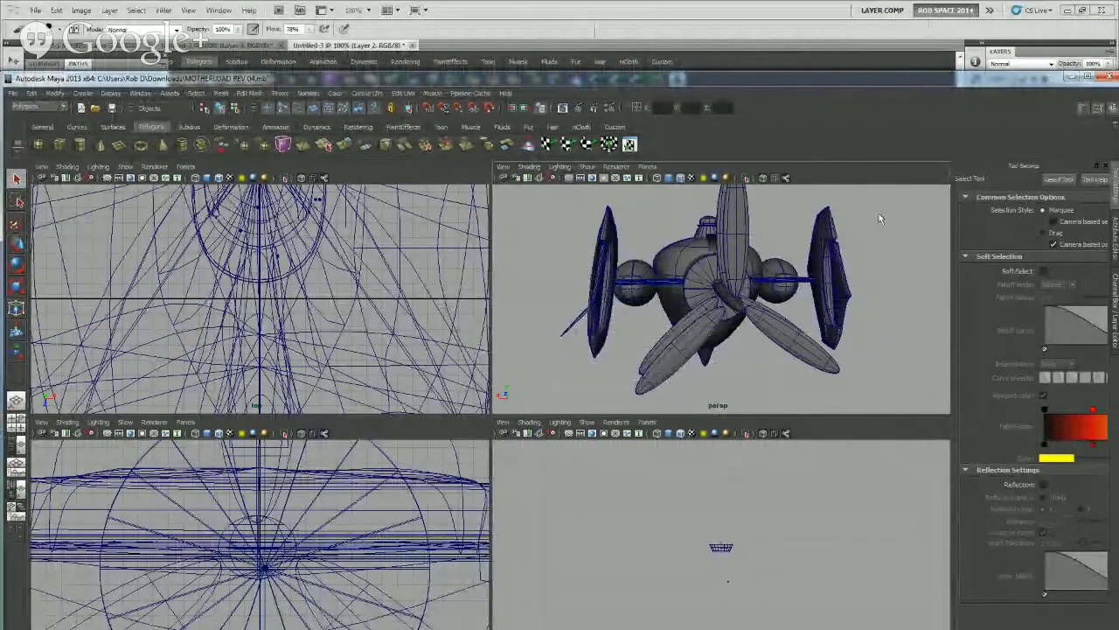
pyautogui.press('space')
pyautogui.press('space')
pyautogui.click(634, 485)
pyautogui.moveTo(633, 485)
pyautogui.keyDown('alt'); pyautogui.mouseDown()
pyautogui.moveTo(463, 476)
pyautogui.moveTo(687, 445)
pyautogui.moveTo(556, 420)
pyautogui.moveTo(635, 420)
pyautogui.moveTo(569, 423)
pyautogui.moveTo(580, 421)
pyautogui.mouseUp(); pyautogui.keyUp('alt')
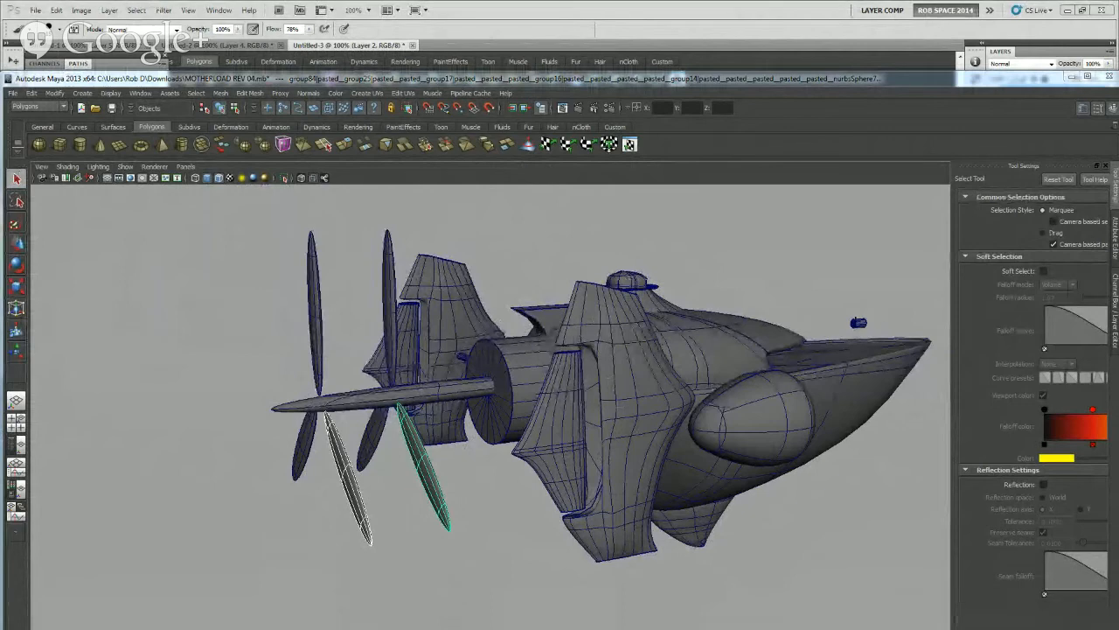
pyautogui.hotkey('alt', 'Tab')
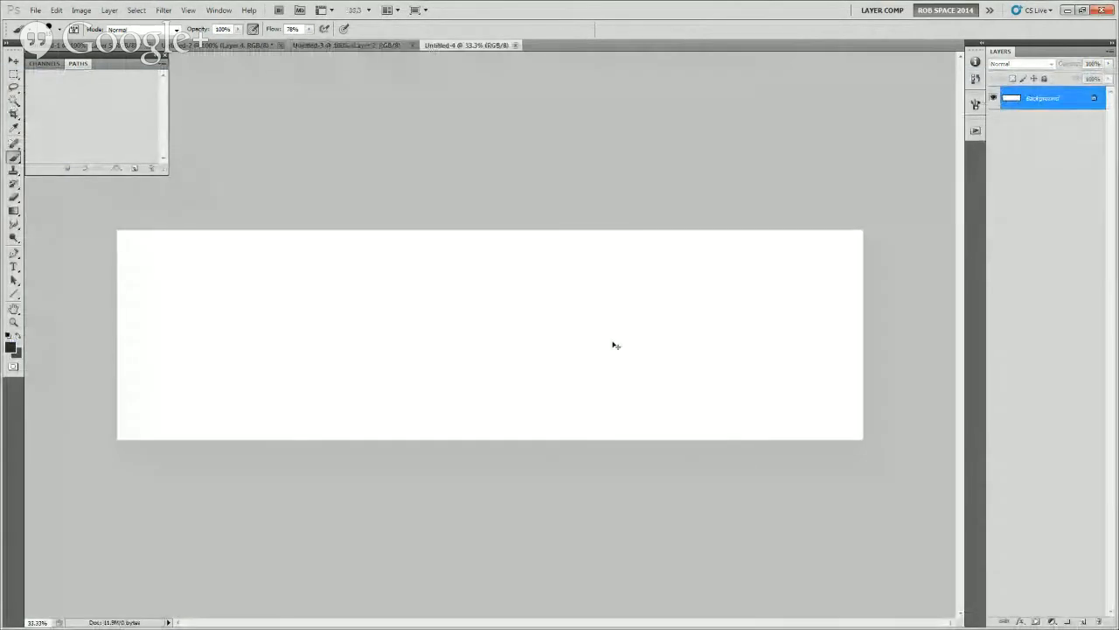
pyautogui.hotkey('ctrl', 'v')
# Crop the pasted screenshot to the area showing the Maya window
pyautogui.hotkey('ctrl', '+')
pyautogui.press('m')
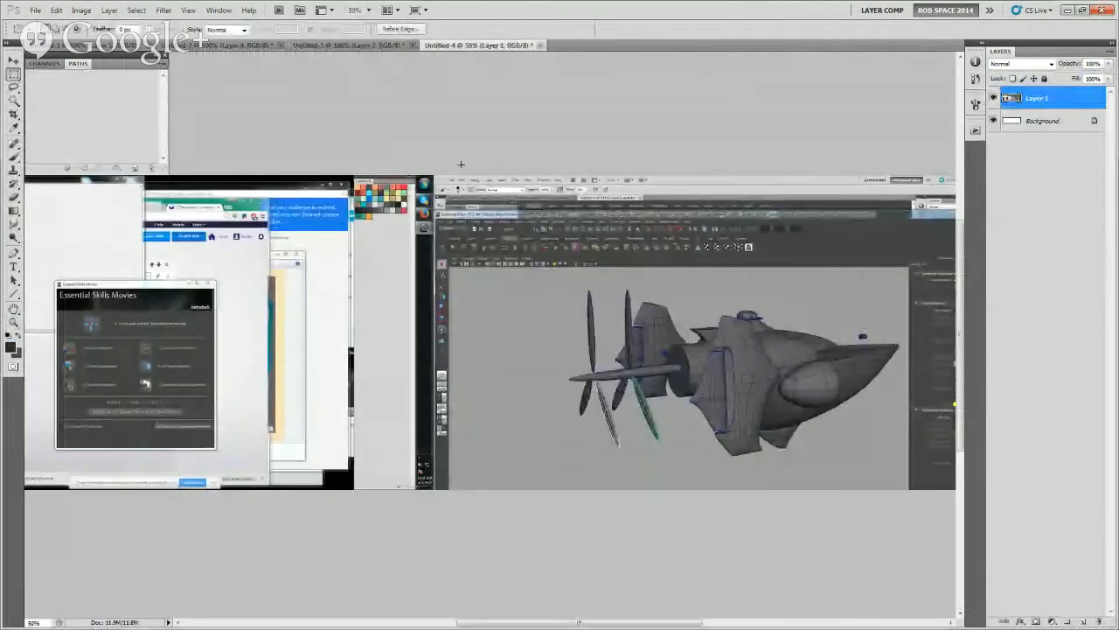
pyautogui.moveTo(435, 199); pyautogui.dragTo(717, 558)
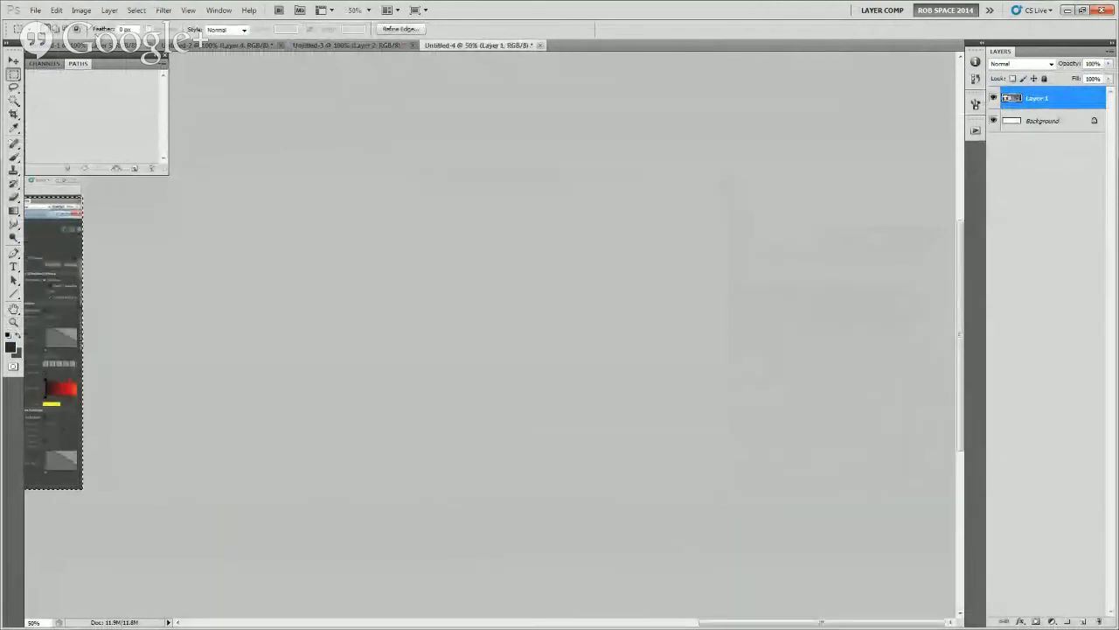
pyautogui.click(81, 9)
pyautogui.click(96, 126)
pyautogui.press('z')
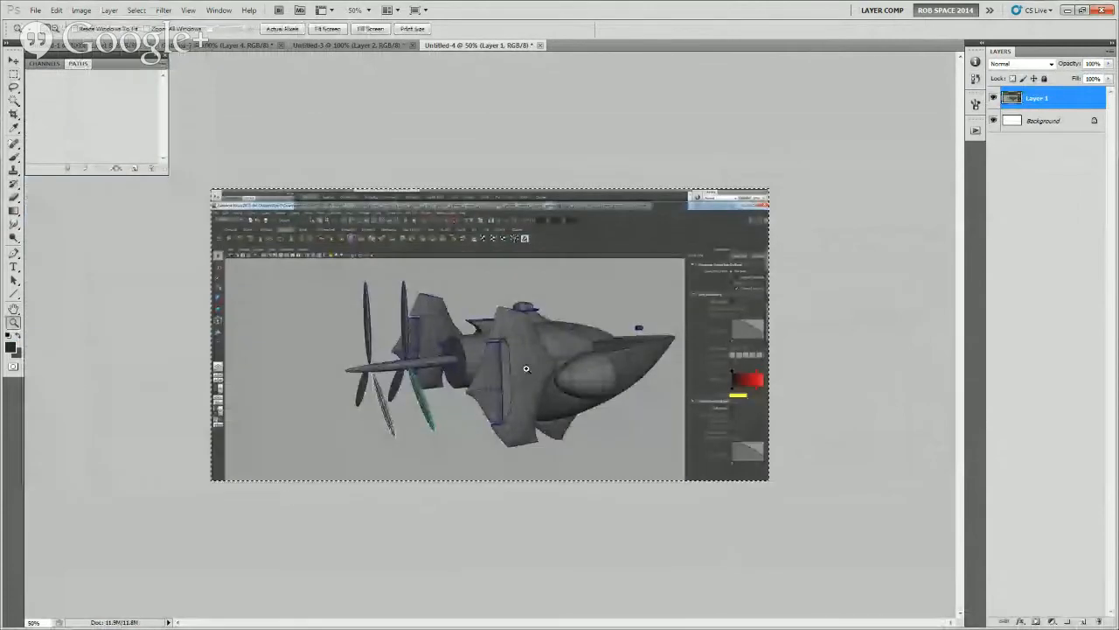
pyautogui.click(526, 369)
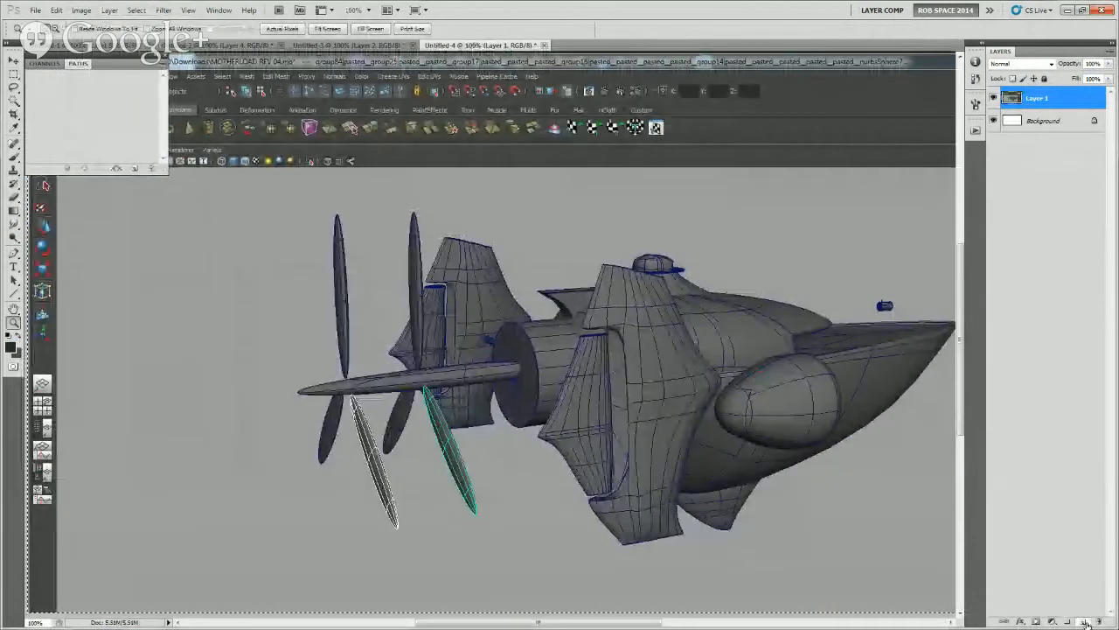
# Add an empty layer and paint dark stepped collars on the propeller shaft just behind the engine cylinder
pyautogui.click(1083, 620)
pyautogui.press('b')
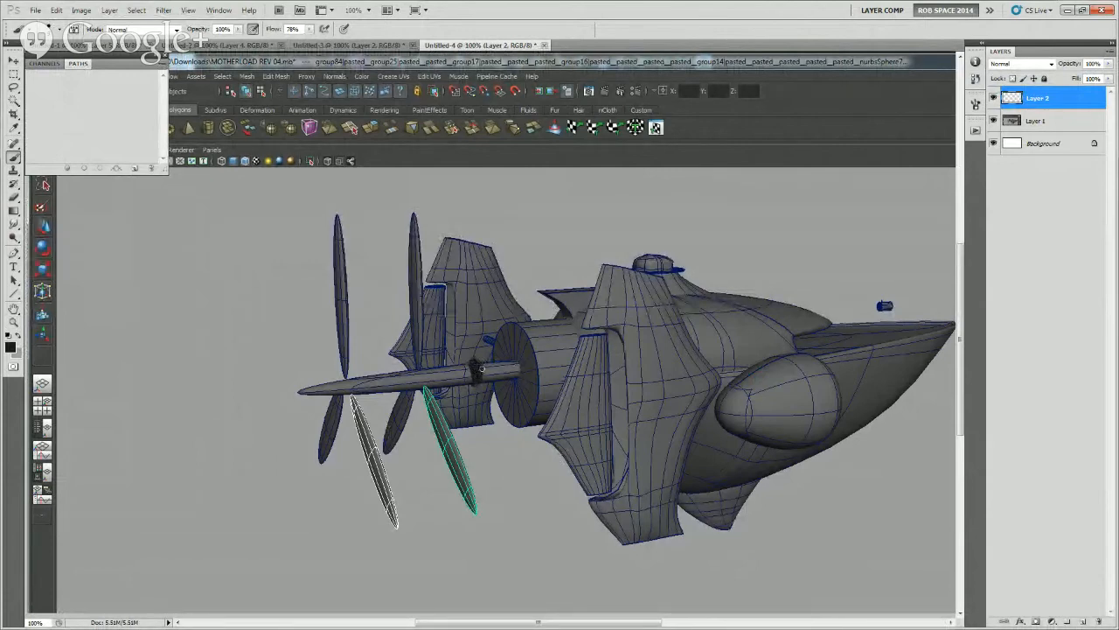
pyautogui.moveTo(487, 372)
pyautogui.mouseDown()
pyautogui.moveTo(479, 362)
pyautogui.moveTo(498, 367)
pyautogui.mouseUp()
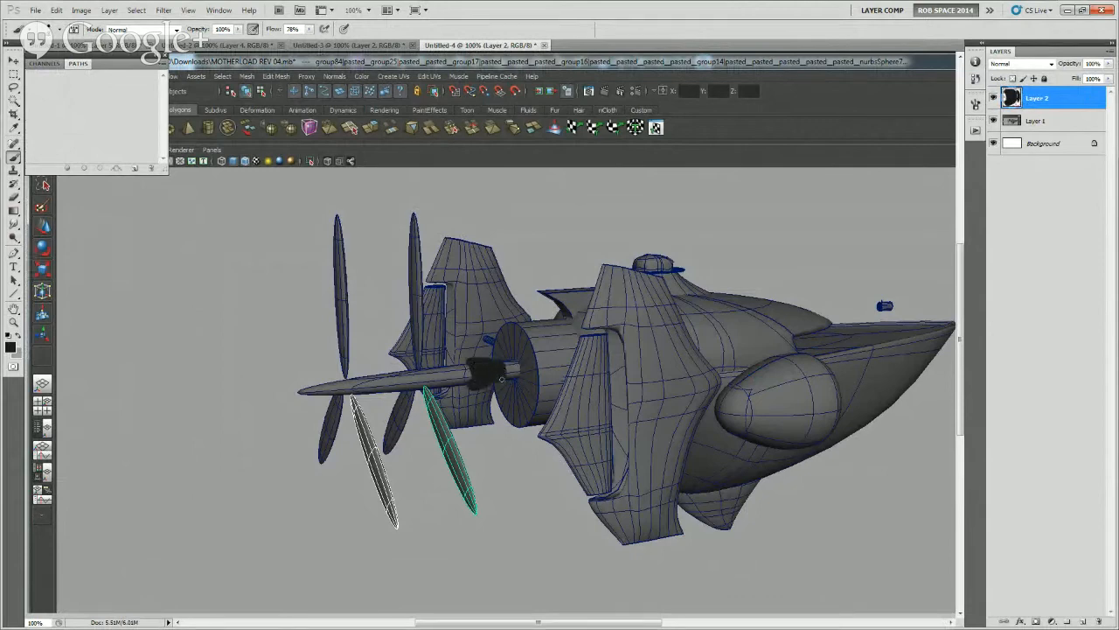
pyautogui.moveTo(505, 375); pyautogui.dragTo(513, 361)
pyautogui.moveTo(459, 366); pyautogui.dragTo(462, 385)
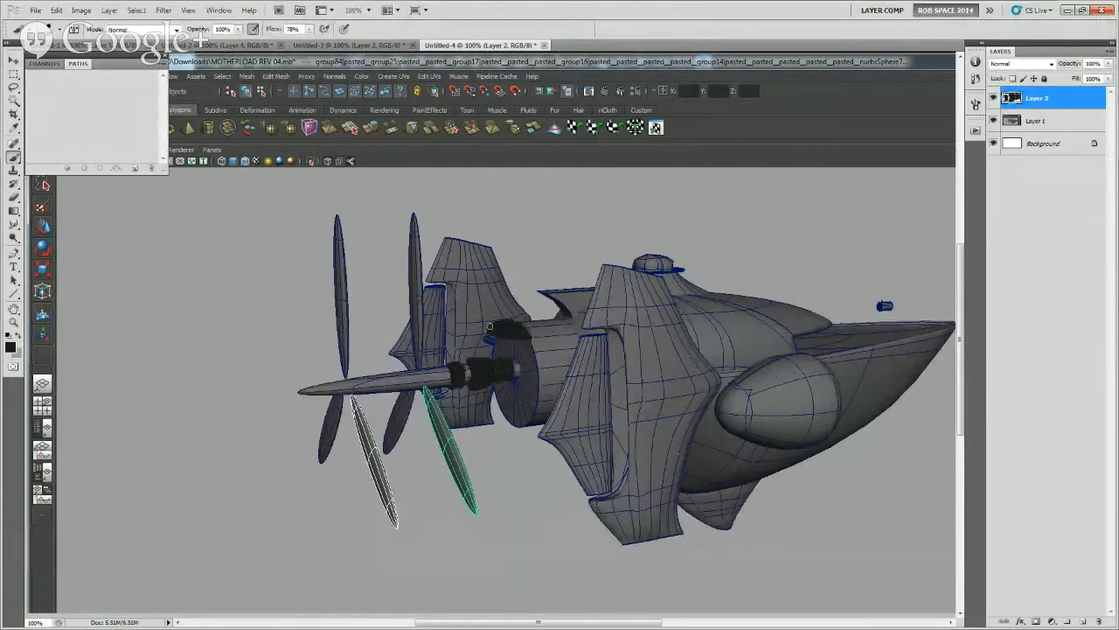
# Paint a thick dark ring around the engine cylinder's rear rim, plus dark propeller hubs and a dark shaft tip
pyautogui.moveTo(522, 332)
pyautogui.mouseDown()
pyautogui.moveTo(536, 365)
pyautogui.moveTo(529, 408)
pyautogui.mouseUp()
pyautogui.moveTo(522, 369)
pyautogui.mouseDown()
pyautogui.moveTo(525, 410)
pyautogui.moveTo(536, 346)
pyautogui.moveTo(519, 426)
pyautogui.moveTo(498, 416)
pyautogui.moveTo(524, 427)
pyautogui.moveTo(490, 415)
pyautogui.moveTo(527, 426)
pyautogui.mouseUp()
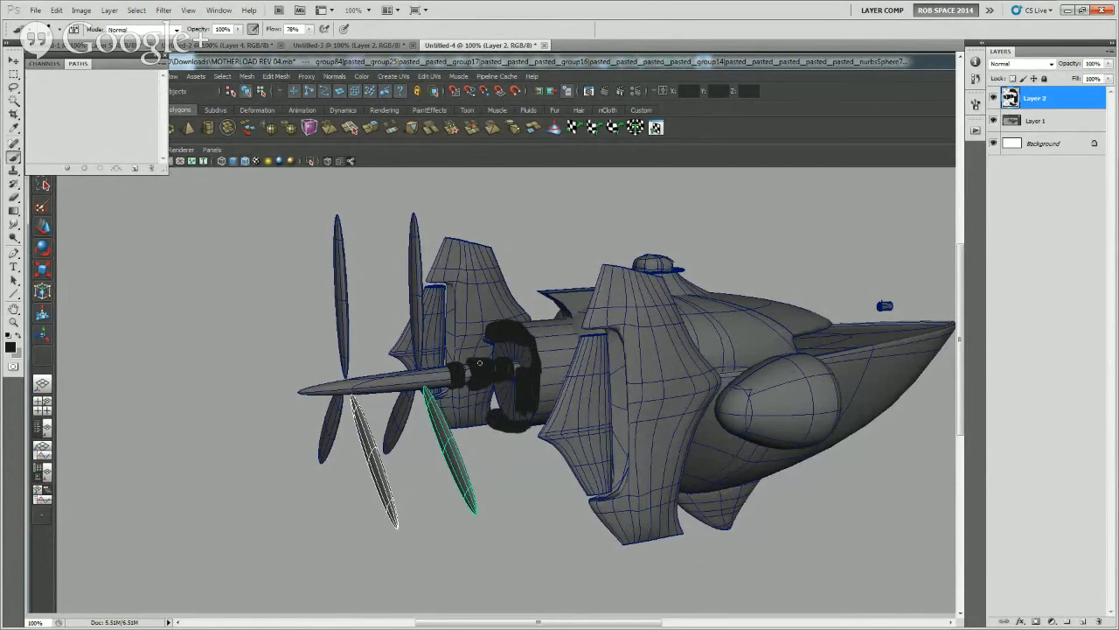
pyautogui.moveTo(440, 371)
pyautogui.mouseDown()
pyautogui.moveTo(441, 384)
pyautogui.moveTo(416, 389)
pyautogui.mouseUp()
pyautogui.moveTo(349, 380)
pyautogui.mouseDown()
pyautogui.moveTo(348, 394)
pyautogui.moveTo(292, 389)
pyautogui.moveTo(334, 384)
pyautogui.moveTo(277, 393)
pyautogui.mouseUp()
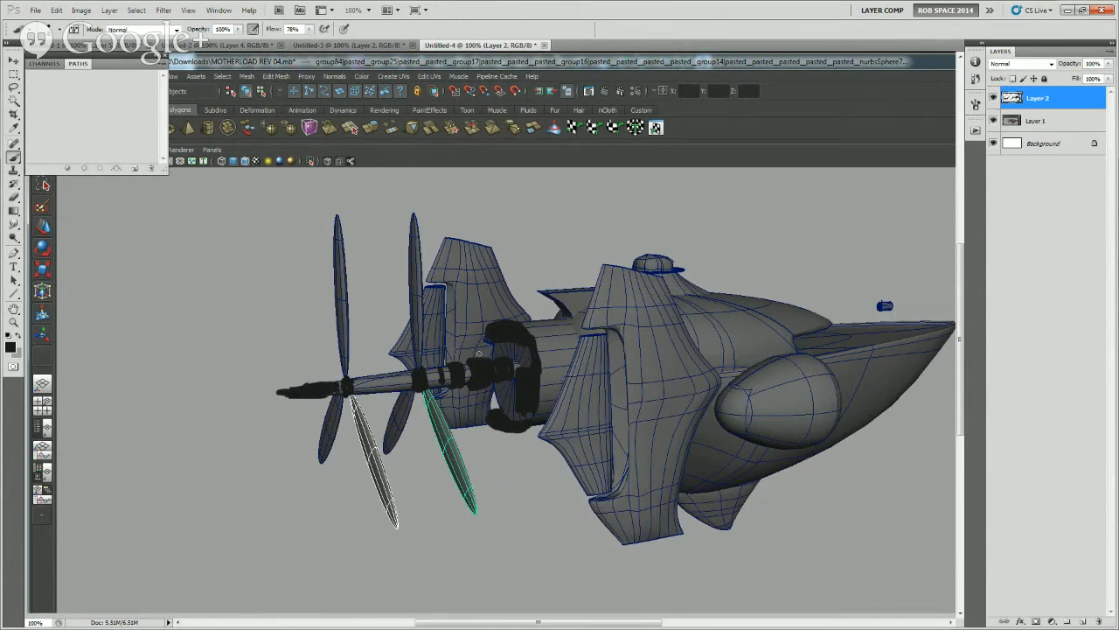
# Paint short light grey fan blades radiating from the shaft collars between the front propeller and the engine cylinder
pyautogui.press('x')
pyautogui.moveTo(477, 360); pyautogui.dragTo(473, 327)
pyautogui.moveTo(479, 381); pyautogui.dragTo(487, 408)
pyautogui.moveTo(456, 369)
pyautogui.mouseDown()
pyautogui.moveTo(462, 352)
pyautogui.moveTo(445, 346)
pyautogui.moveTo(457, 398)
pyautogui.mouseUp()
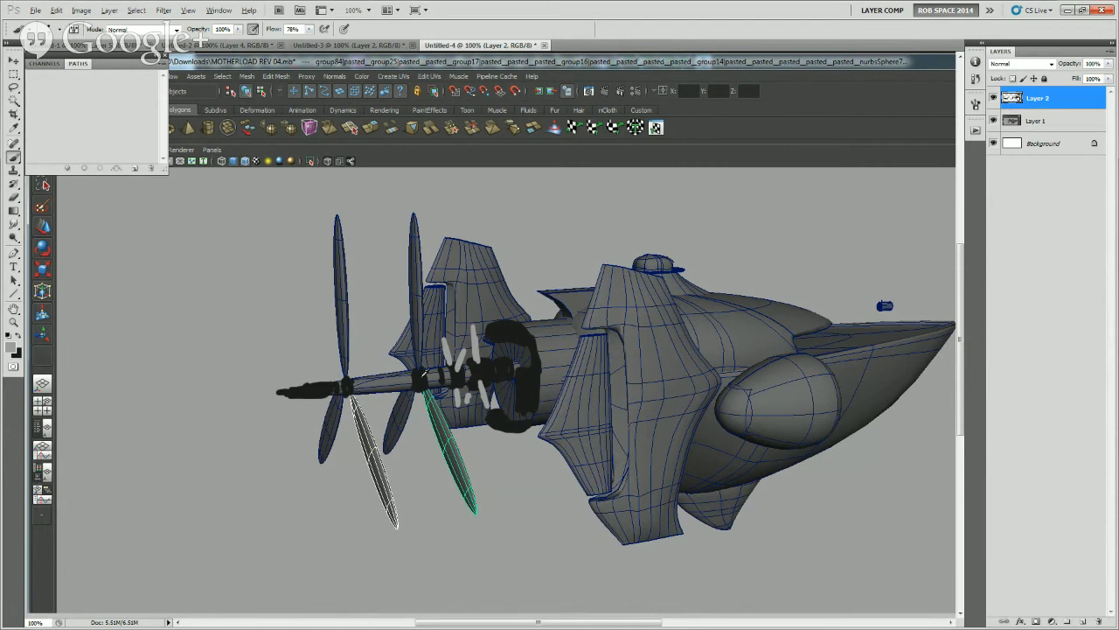
# Add thin light grey edge lines to the shaft segments, pointed tip, collar and engine ring
pyautogui.keyDown('alt'); pyautogui.click(422, 376); pyautogui.keyUp('alt')
pyautogui.keyDown('alt'); pyautogui.click(386, 368); pyautogui.keyUp('alt')
pyautogui.press('x')
pyautogui.press('x')
pyautogui.moveTo(295, 398); pyautogui.dragTo(324, 397)
pyautogui.moveTo(290, 391); pyautogui.dragTo(334, 383)
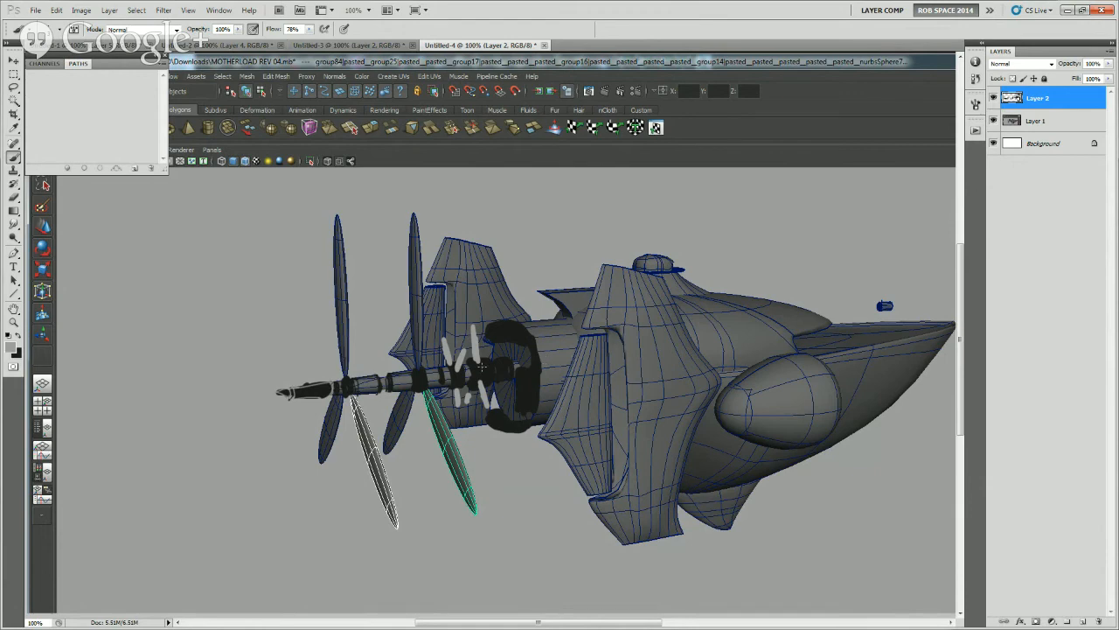
pyautogui.moveTo(470, 357)
pyautogui.mouseDown()
pyautogui.moveTo(473, 383)
pyautogui.moveTo(488, 385)
pyautogui.mouseUp()
pyautogui.moveTo(487, 330)
pyautogui.mouseDown()
pyautogui.moveTo(512, 322)
pyautogui.moveTo(534, 348)
pyautogui.moveTo(540, 368)
pyautogui.moveTo(517, 372)
pyautogui.moveTo(516, 401)
pyautogui.moveTo(539, 381)
pyautogui.moveTo(534, 409)
pyautogui.moveTo(505, 428)
pyautogui.moveTo(530, 428)
pyautogui.moveTo(514, 425)
pyautogui.mouseUp()
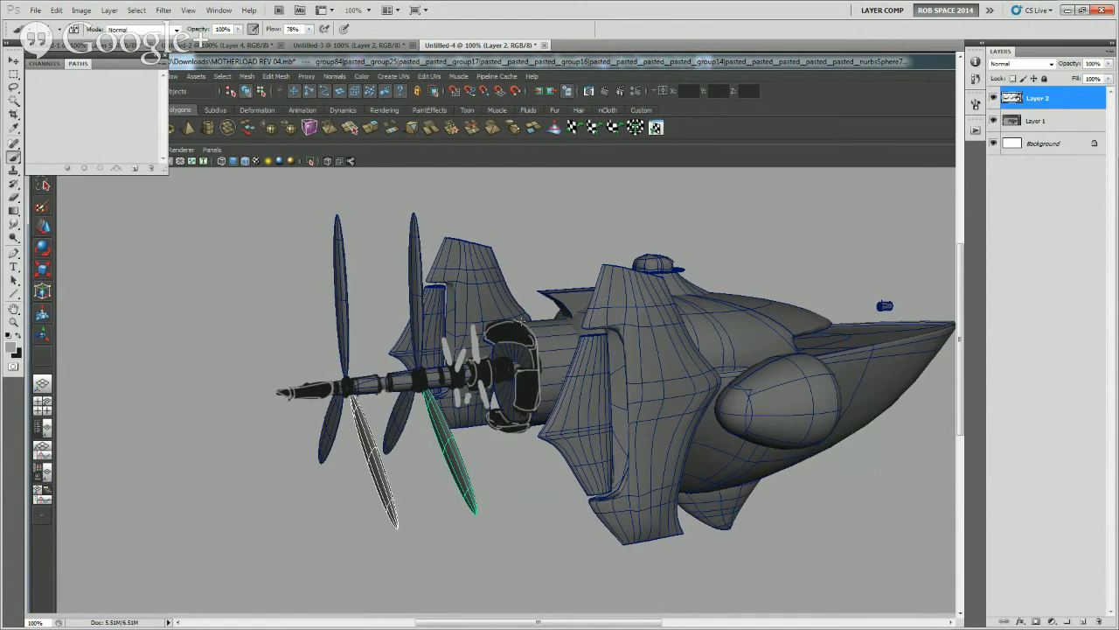
# Erase the dark ring painted around the engine cylinder's rear rim
pyautogui.moveTo(750, 467); pyautogui.dragTo(701, 463)
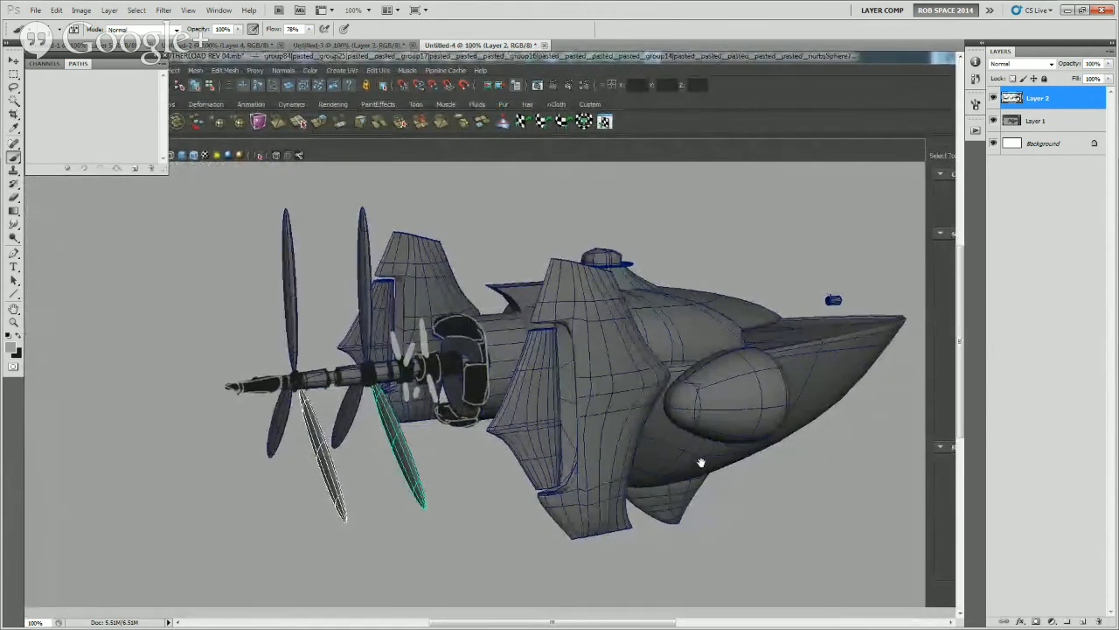
pyautogui.moveTo(701, 462); pyautogui.dragTo(701, 462)
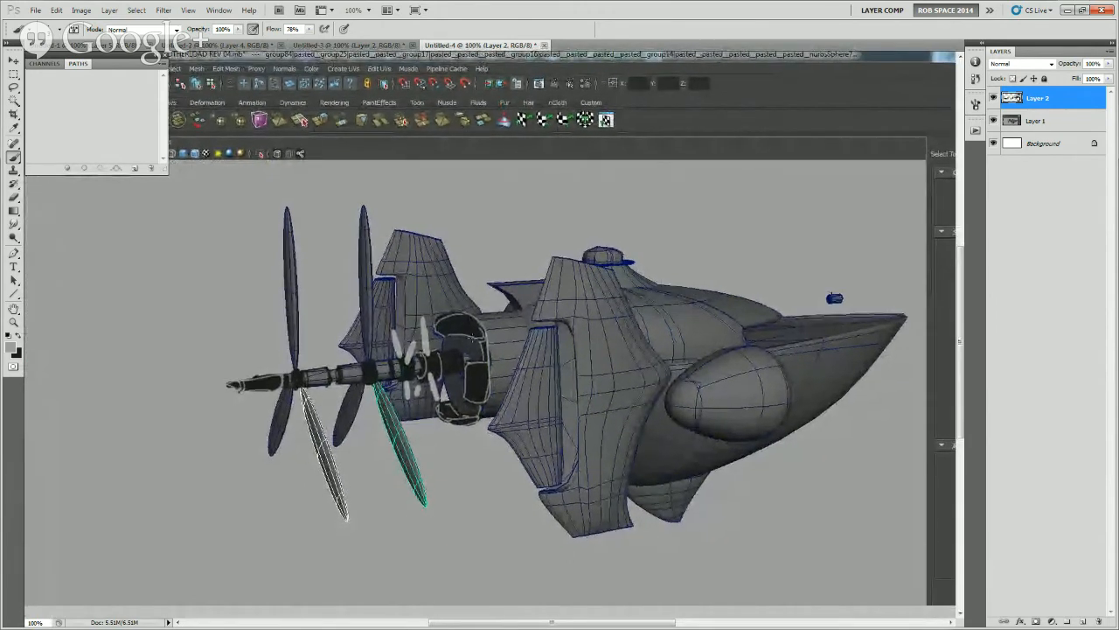
pyautogui.moveTo(622, 462)
pyautogui.mouseDown()
pyautogui.moveTo(644, 460)
pyautogui.moveTo(662, 424)
pyautogui.mouseUp()
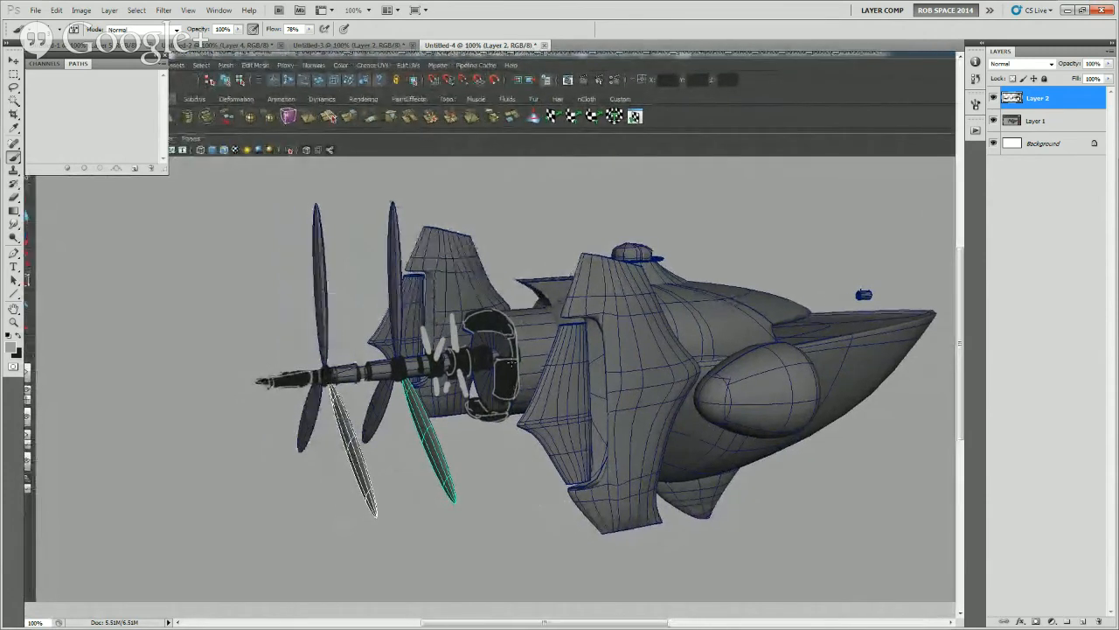
pyautogui.press('e')
pyautogui.moveTo(503, 399)
pyautogui.mouseDown()
pyautogui.moveTo(491, 319)
pyautogui.moveTo(484, 408)
pyautogui.moveTo(472, 405)
pyautogui.mouseUp()
pyautogui.press('b')
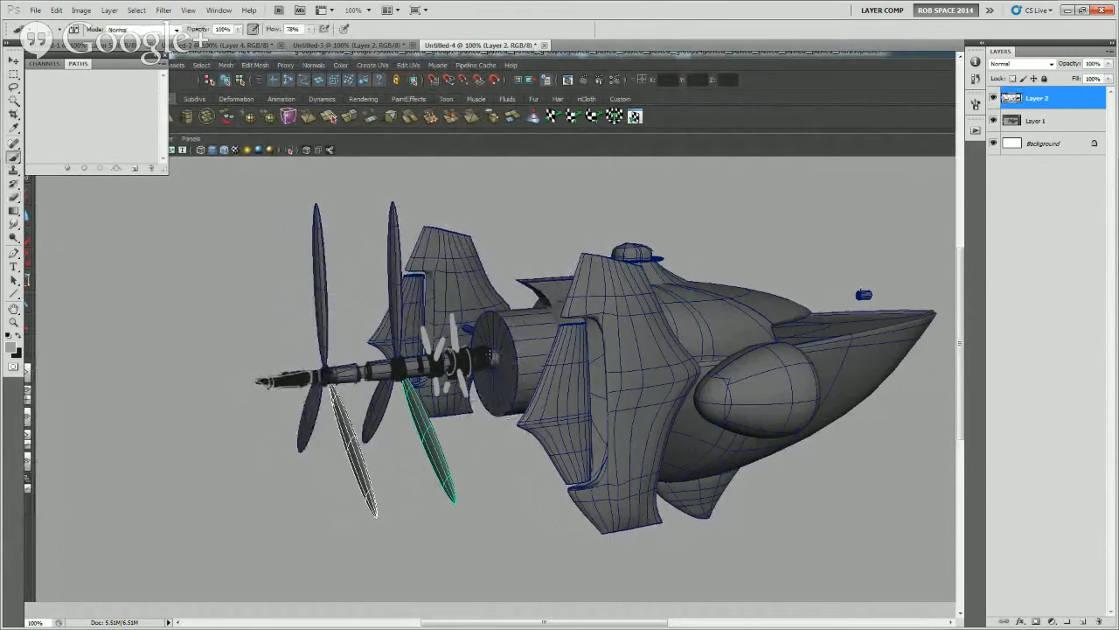
# Refine the dark collar where the propeller shaft meets the engine cylinder's flat rear face
pyautogui.press('x')
pyautogui.moveTo(484, 348); pyautogui.dragTo(485, 363)
pyautogui.keyDown('alt'); pyautogui.click(498, 349); pyautogui.keyUp('alt')
# Paint a flat grey cap over the small turret on top of the hull
pyautogui.moveTo(730, 458); pyautogui.dragTo(740, 428)
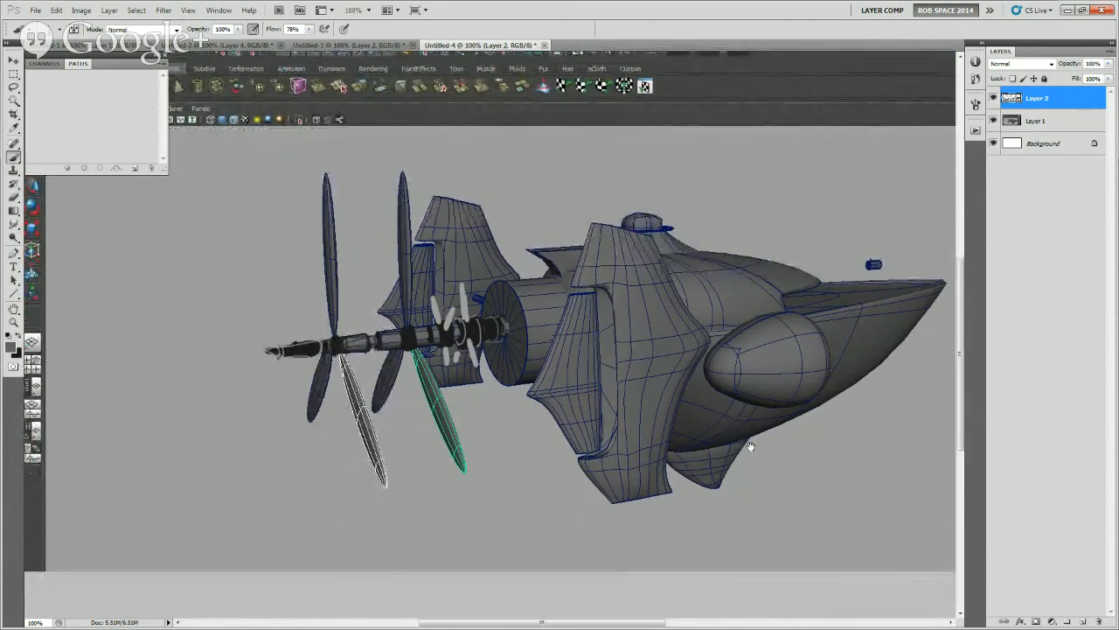
pyautogui.moveTo(746, 402); pyautogui.dragTo(740, 415)
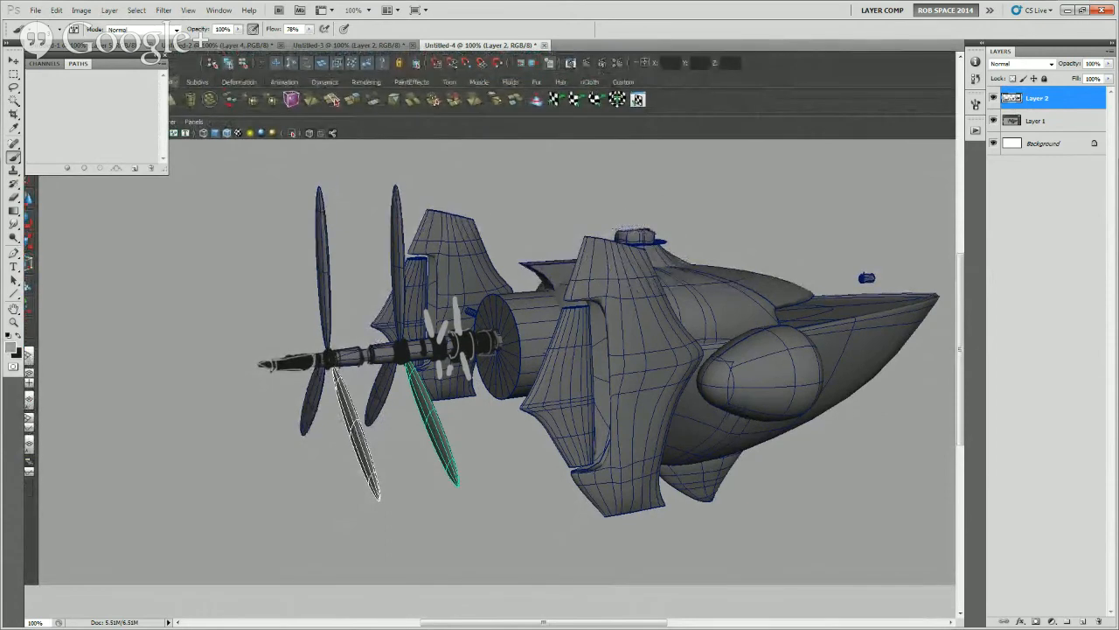
pyautogui.moveTo(653, 229)
pyautogui.mouseDown()
pyautogui.moveTo(621, 230)
pyautogui.moveTo(647, 227)
pyautogui.mouseUp()
pyautogui.keyDown('alt'); pyautogui.click(654, 236); pyautogui.keyUp('alt')
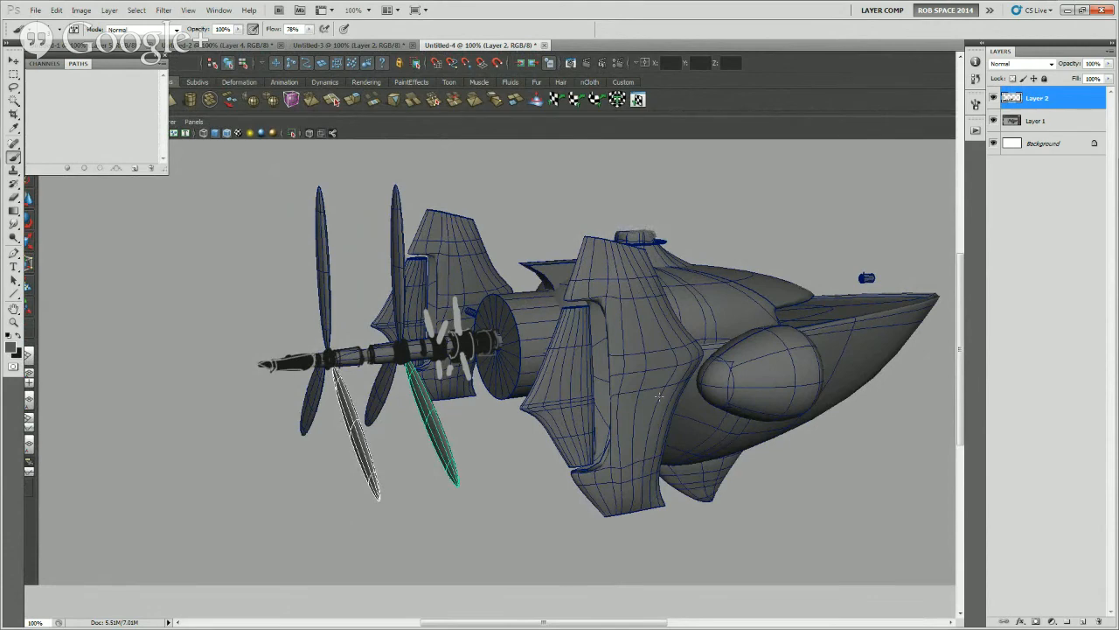
# Save the paintover as a quality 12 JPEG copy named mb rev 04-3.jpg in the MB REV 05 folder
pyautogui.moveTo(704, 454); pyautogui.dragTo(670, 448)
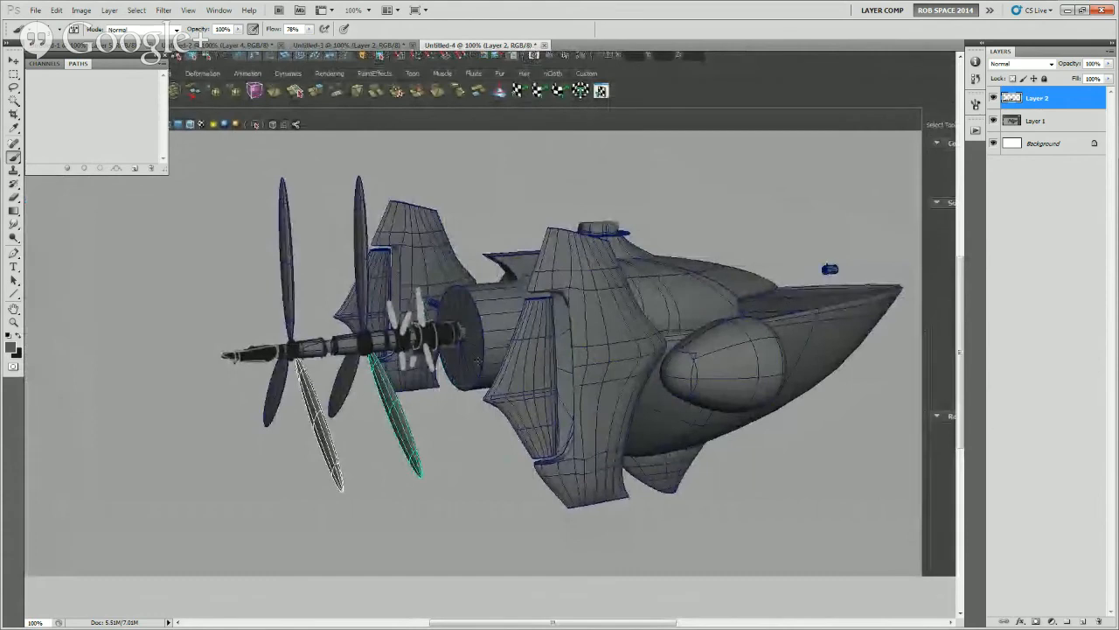
pyautogui.moveTo(470, 362); pyautogui.dragTo(425, 354)
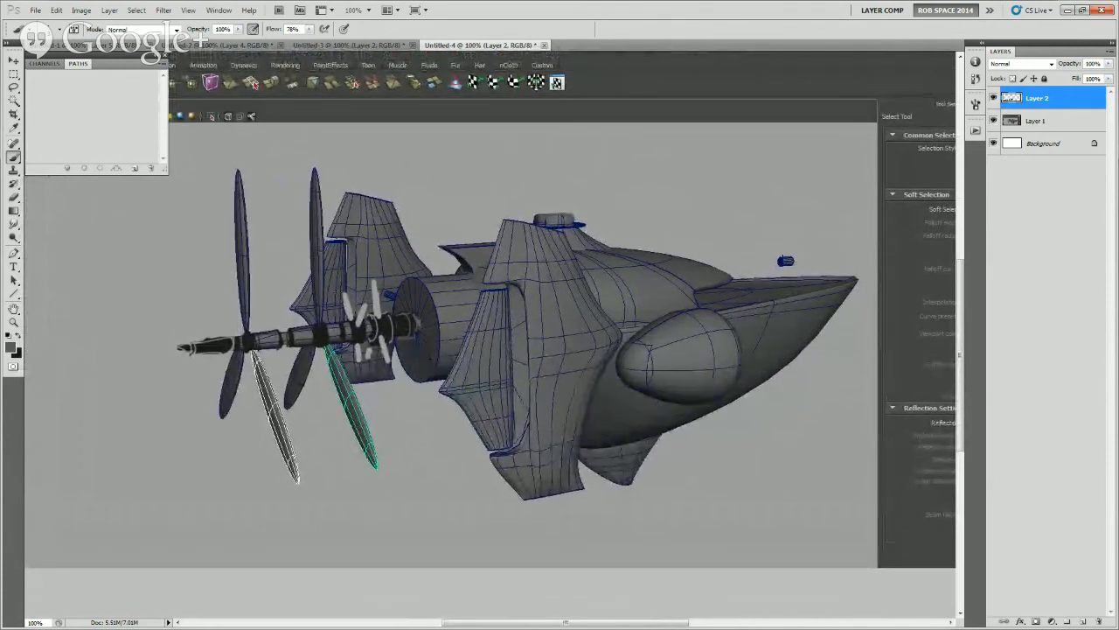
pyautogui.click(36, 10)
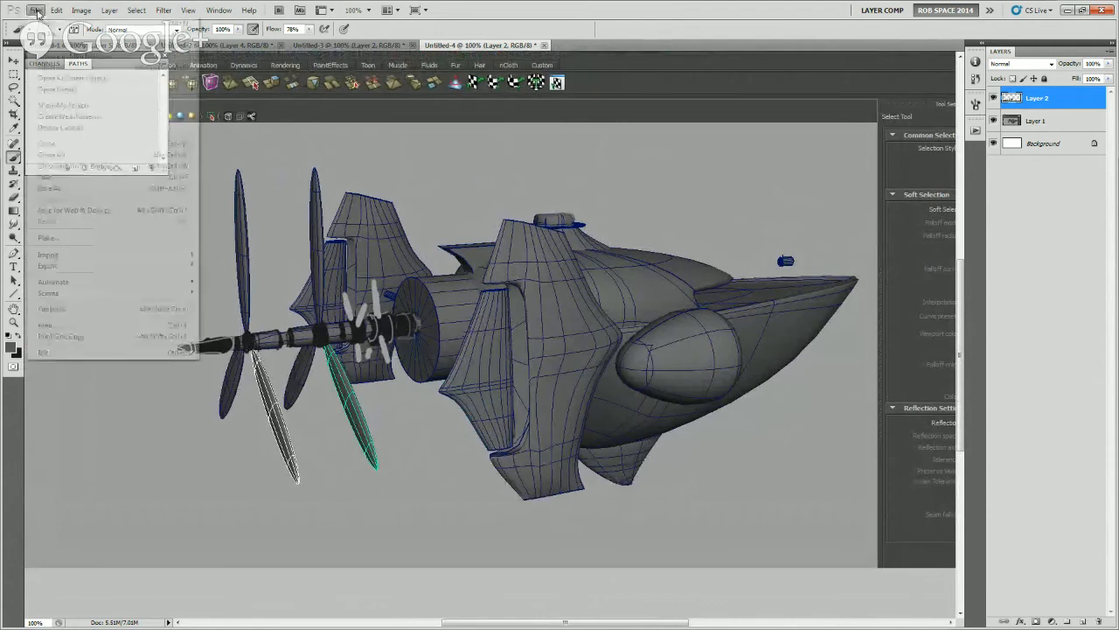
pyautogui.click(52, 188)
pyautogui.click(542, 401)
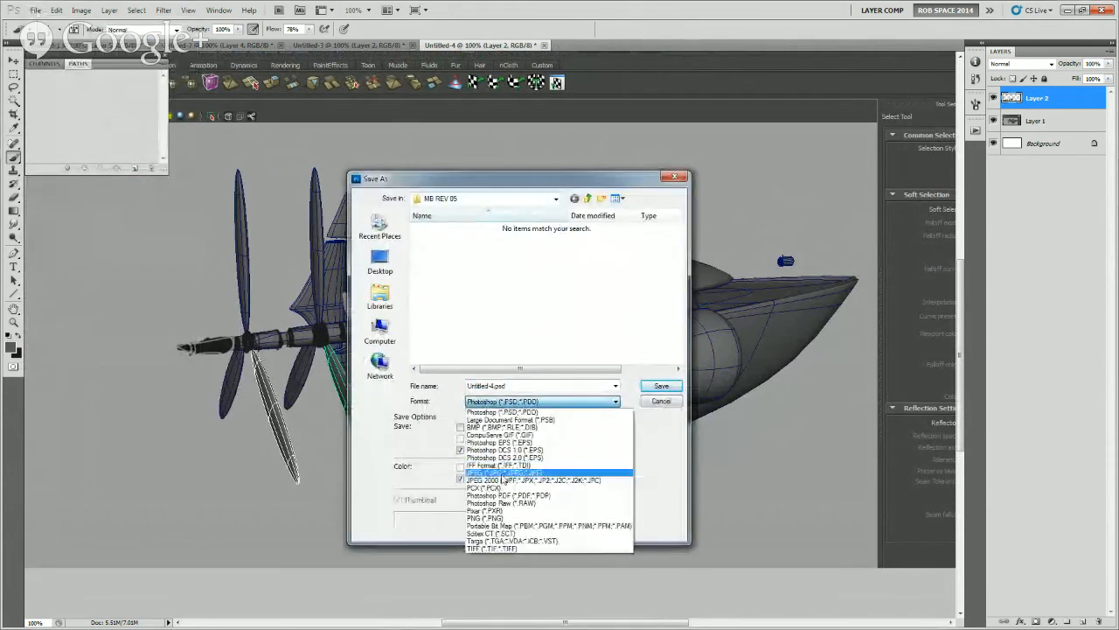
pyautogui.click(502, 469)
pyautogui.click(448, 240)
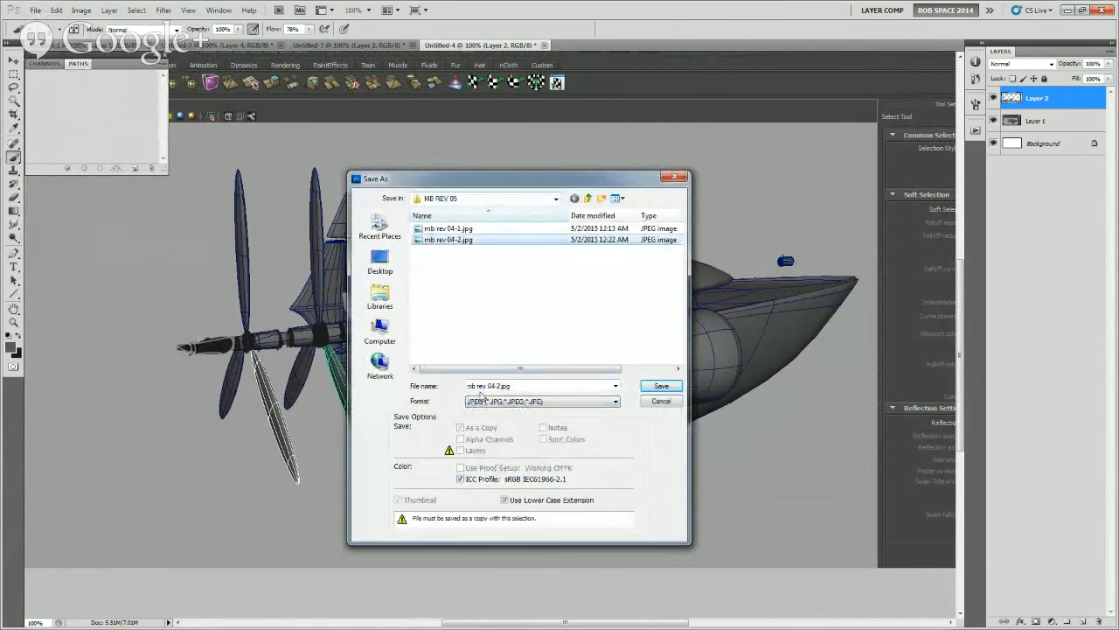
pyautogui.click(501, 385)
pyautogui.click(500, 386)
pyautogui.press('BackSpace')
pyautogui.write('3')
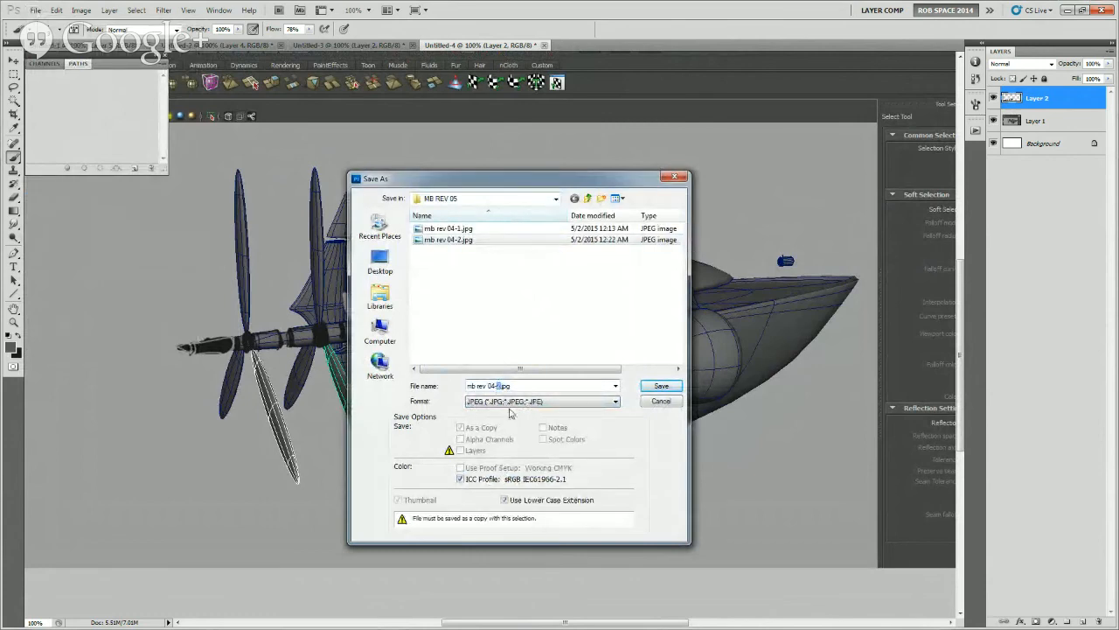
pyautogui.click(651, 386)
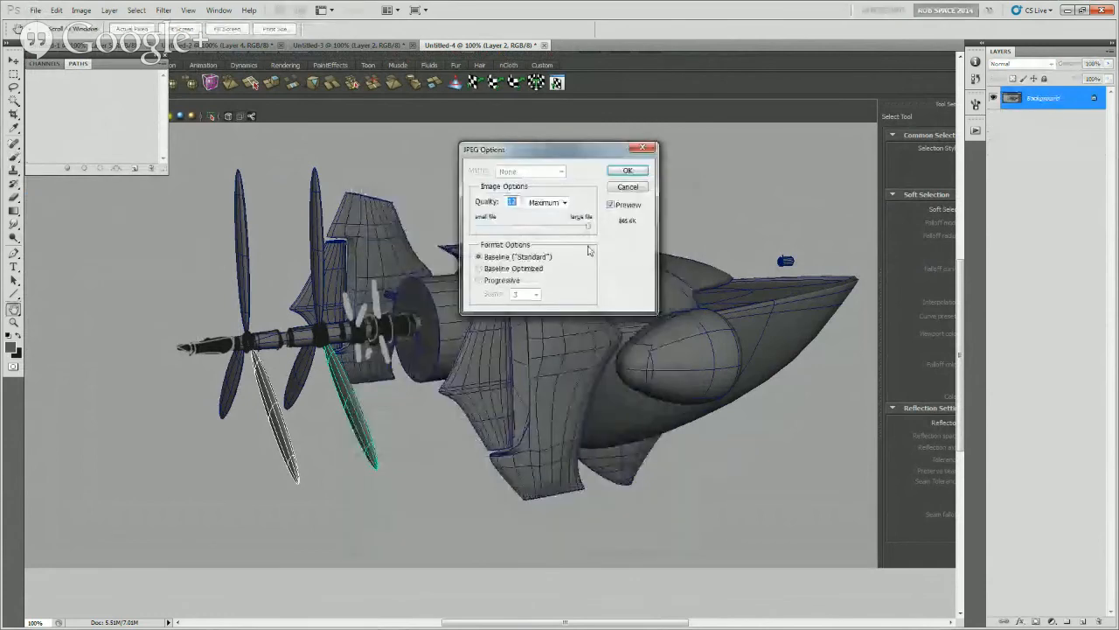
pyautogui.click(622, 168)
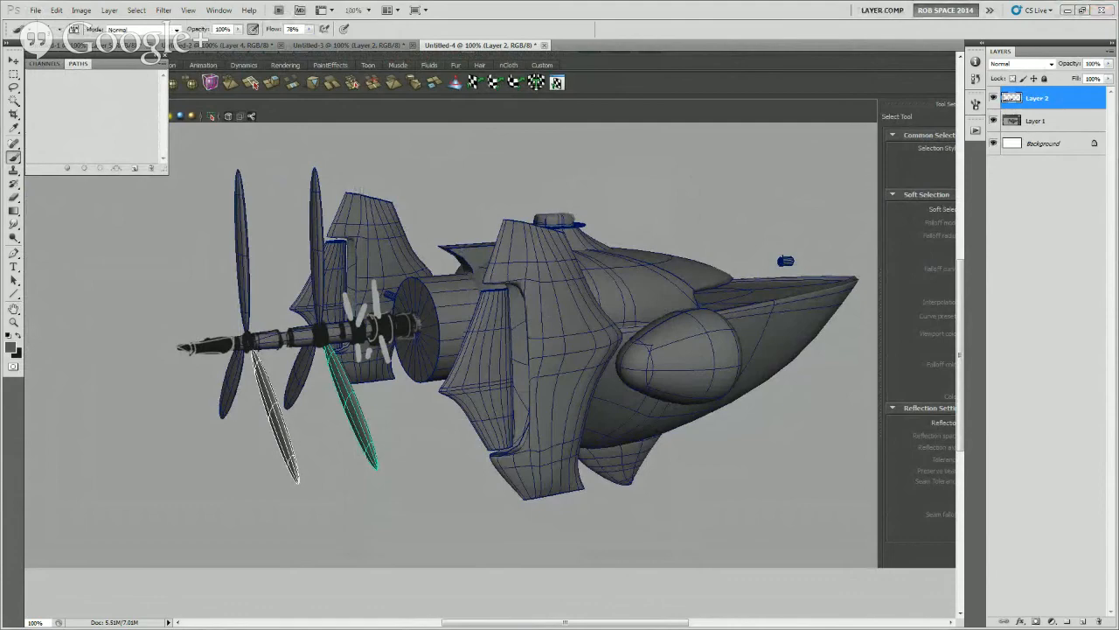
# Switch to Maya and examine the upper and lower airships together from the side and from a front three-quarter angle
pyautogui.hotkey('alt', 'Tab')
pyautogui.keyDown('alt'); pyautogui.moveTo(565, 387); pyautogui.dragTo(360, 485); pyautogui.keyUp('alt')
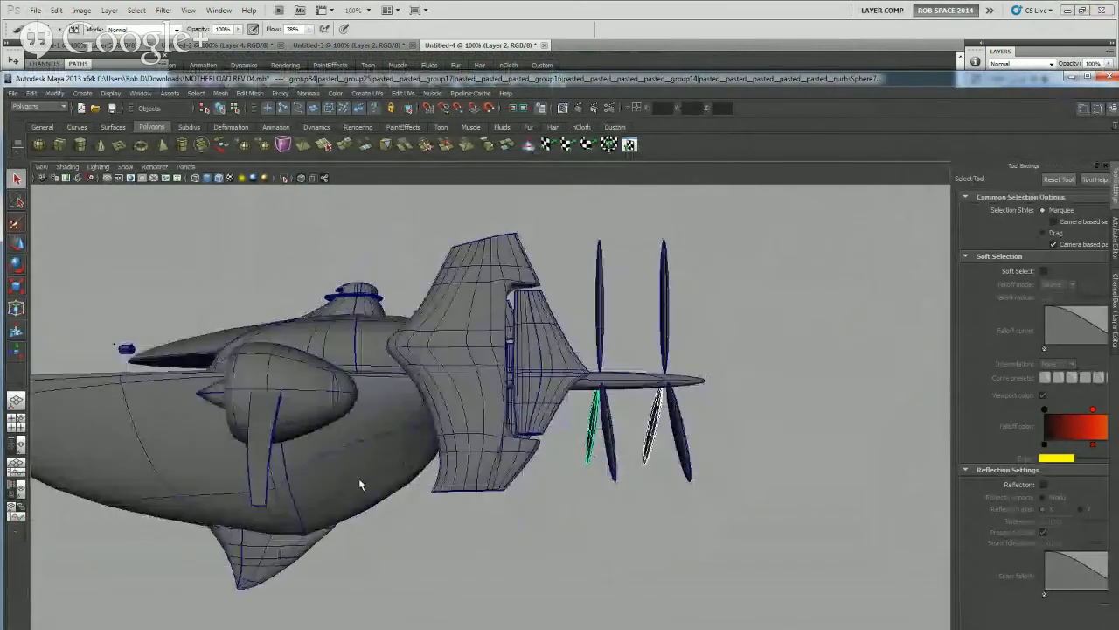
pyautogui.scroll(-5, 368, 477)
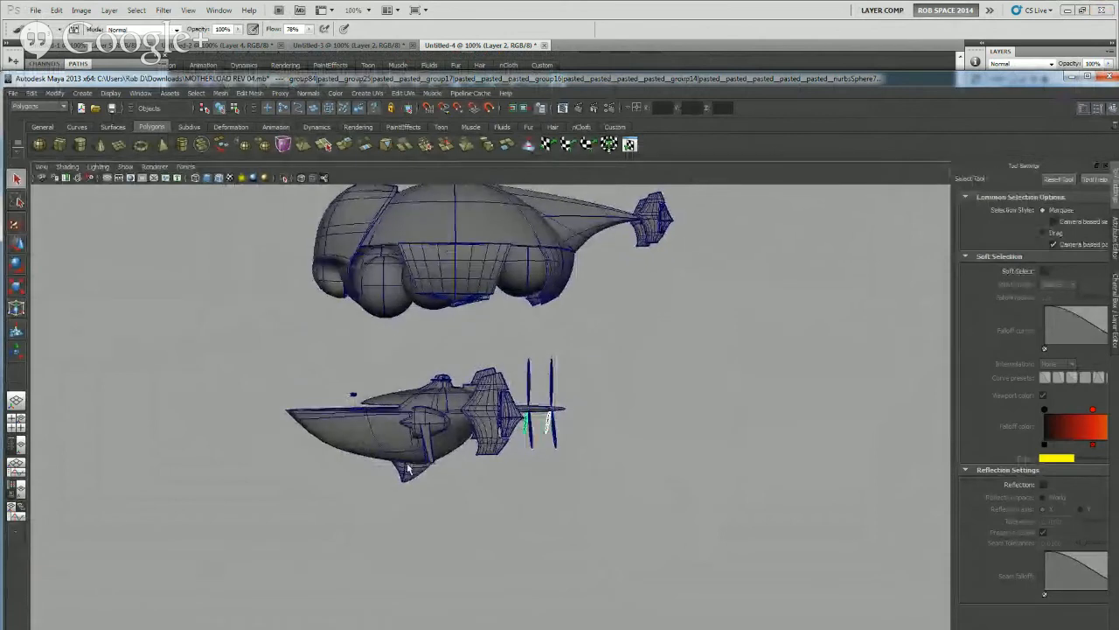
pyautogui.scroll(-4, 409, 463)
pyautogui.moveTo(413, 426)
pyautogui.keyDown('alt'); pyautogui.mouseDown()
pyautogui.moveTo(430, 430)
pyautogui.moveTo(413, 424)
pyautogui.mouseUp(); pyautogui.keyUp('alt')
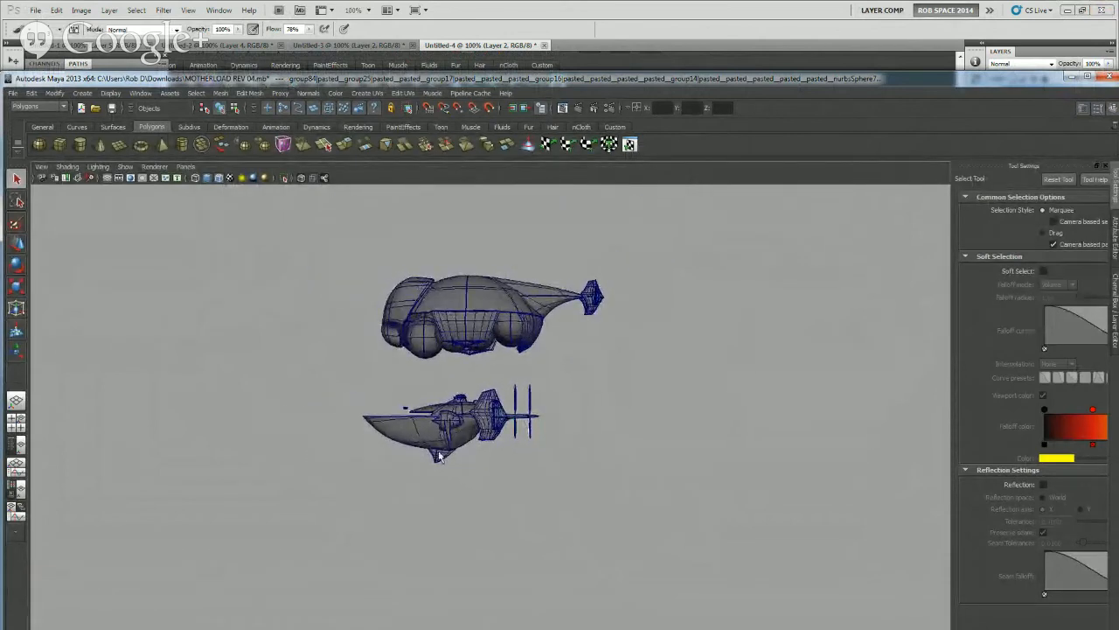
pyautogui.keyDown('alt'); pyautogui.moveTo(437, 457); pyautogui.dragTo(504, 469); pyautogui.keyUp('alt')
pyautogui.scroll(5, 577, 434)
pyautogui.keyDown('alt'); pyautogui.moveTo(577, 375); pyautogui.dragTo(447, 428, button='middle'); pyautogui.keyUp('alt')
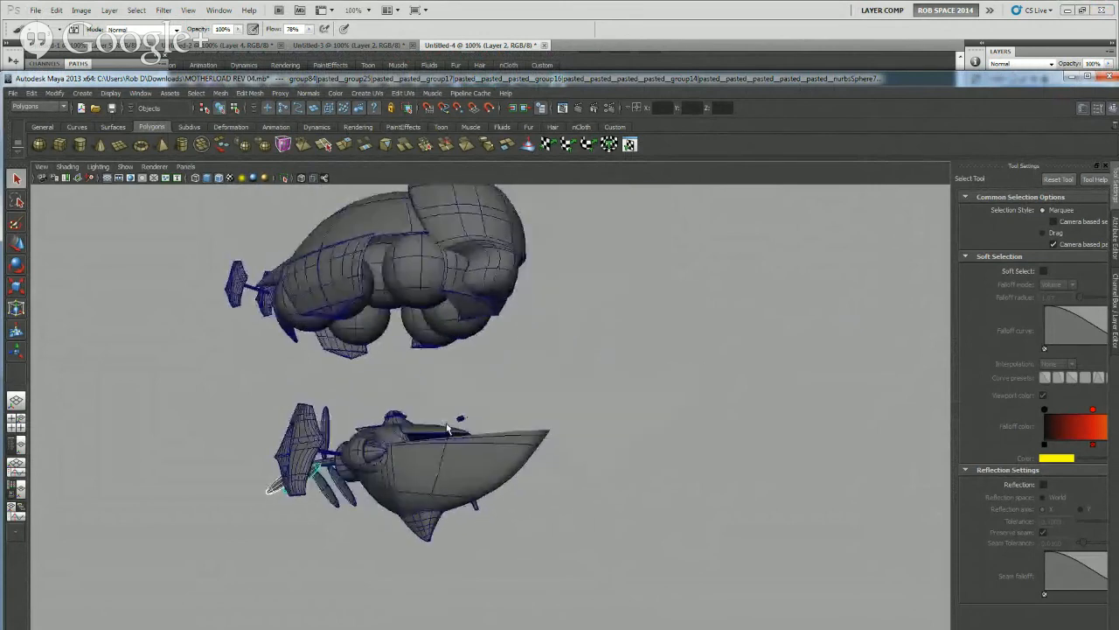
# Examine both airship models from a raised three-quarter angle and a lower front three-quarter angle, comparing their overall shapes at different distances
pyautogui.keyDown('alt'); pyautogui.moveTo(445, 425); pyautogui.dragTo(432, 456); pyautogui.keyUp('alt')
pyautogui.keyDown('alt'); pyautogui.moveTo(453, 428); pyautogui.dragTo(490, 427, button='middle'); pyautogui.keyUp('alt')
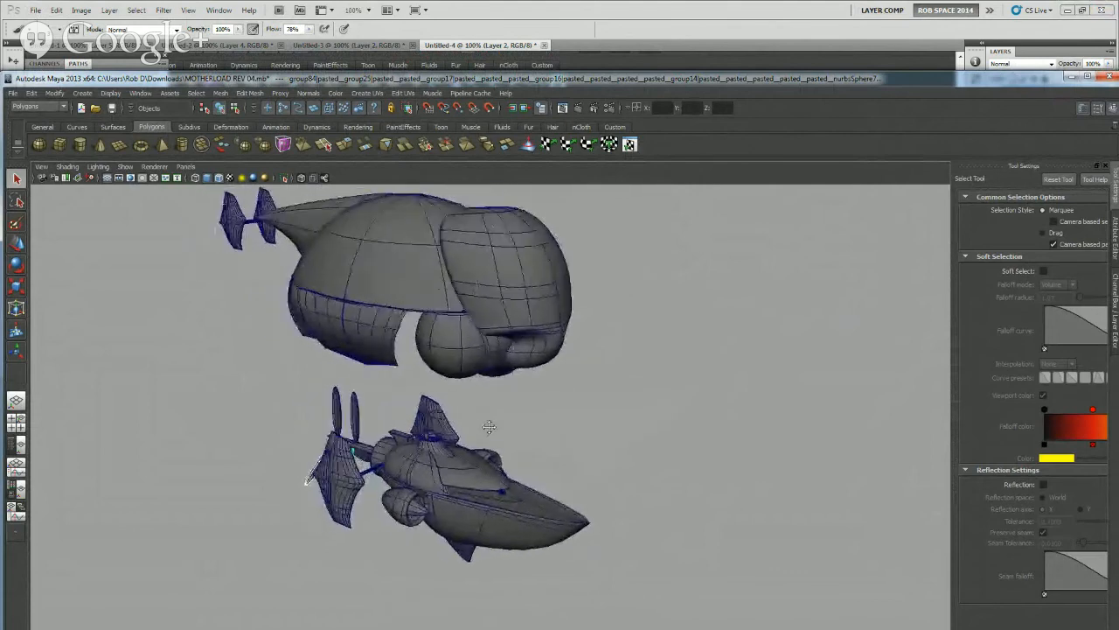
pyautogui.moveTo(489, 426)
pyautogui.keyDown('alt'); pyautogui.mouseDown()
pyautogui.moveTo(492, 449)
pyautogui.moveTo(472, 452)
pyautogui.moveTo(486, 428)
pyautogui.moveTo(499, 445)
pyautogui.mouseUp(); pyautogui.keyUp('alt')
pyautogui.scroll(4, 477, 432)
pyautogui.scroll(-5, 477, 432)
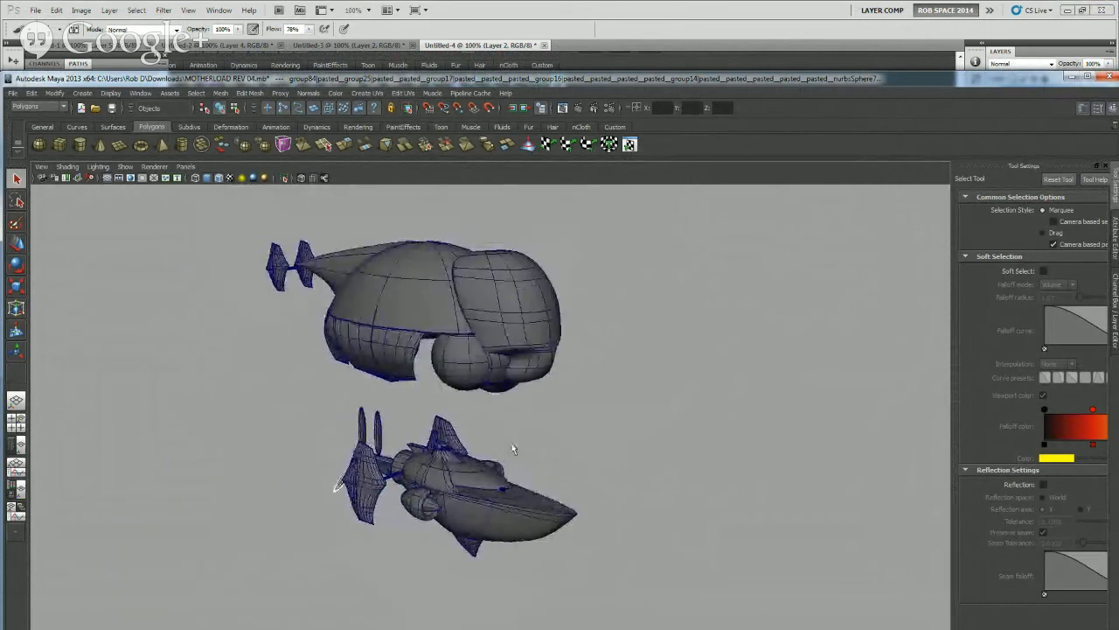
pyautogui.scroll(5, 513, 457)
pyautogui.scroll(-3, 515, 455)
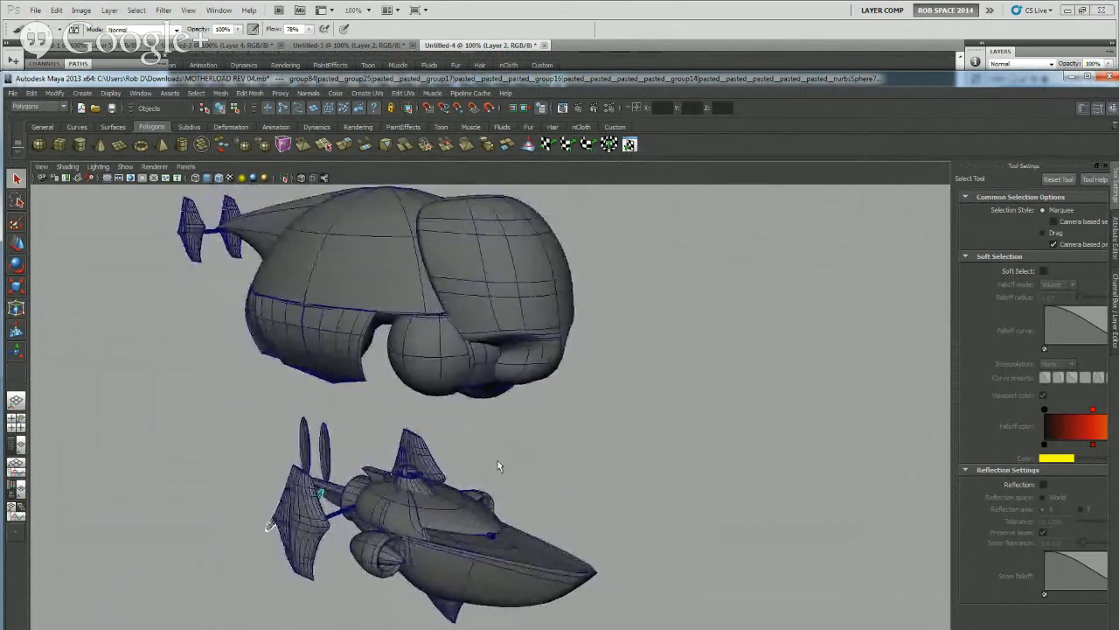
pyautogui.keyDown('alt'); pyautogui.moveTo(499, 467); pyautogui.dragTo(521, 459, button='middle'); pyautogui.keyUp('alt')
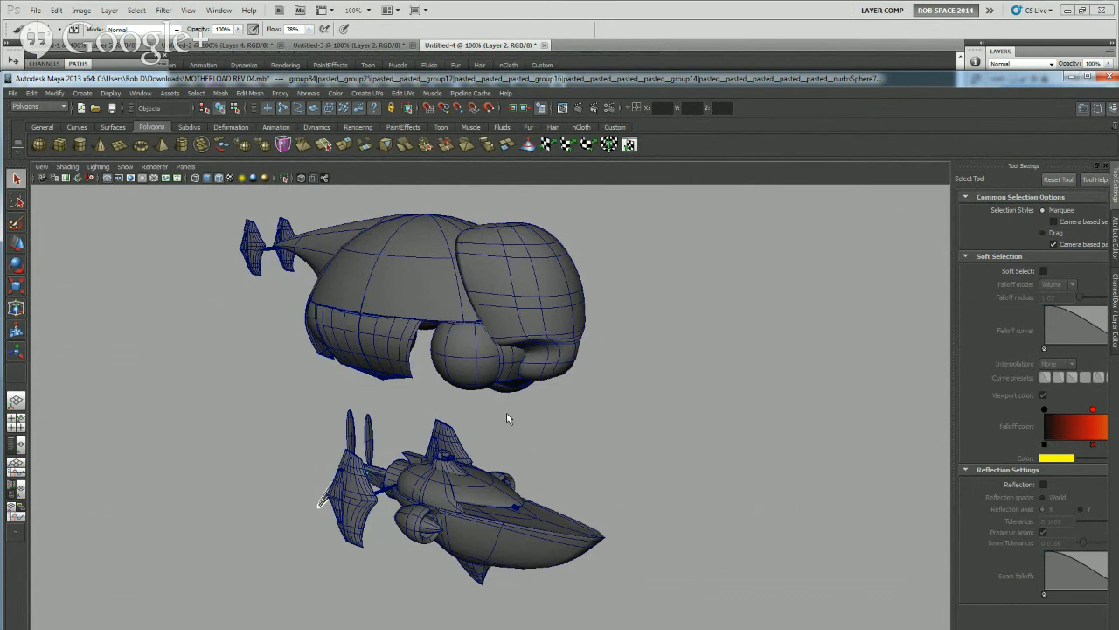
pyautogui.keyDown('alt'); pyautogui.moveTo(578, 439); pyautogui.dragTo(533, 452); pyautogui.keyUp('alt')
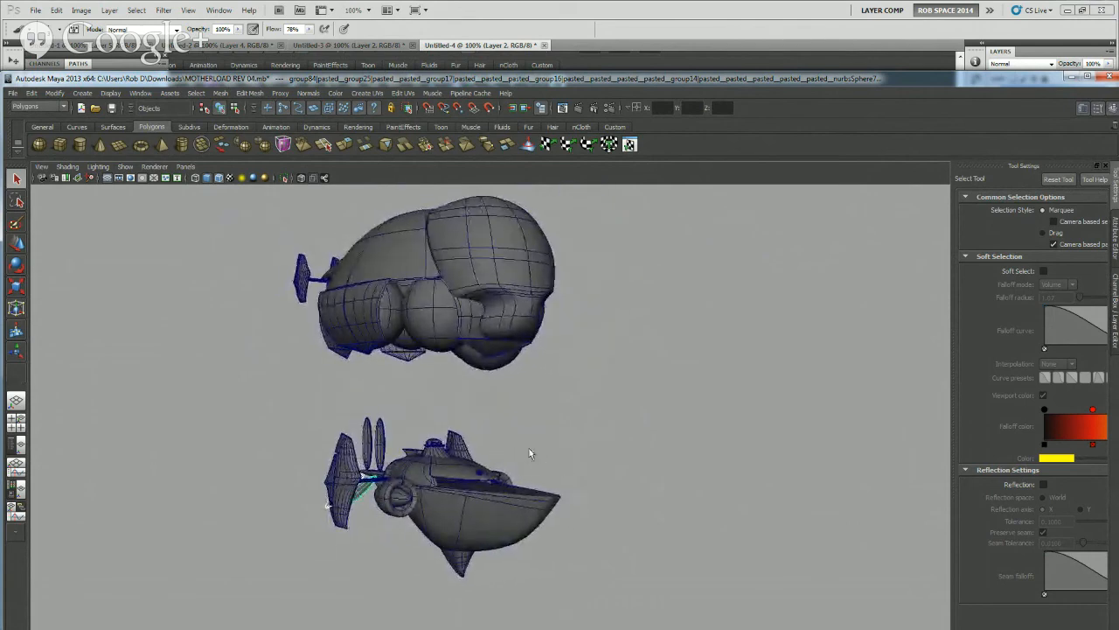
pyautogui.keyDown('alt'); pyautogui.moveTo(522, 457); pyautogui.dragTo(517, 433, button='middle'); pyautogui.keyUp('alt')
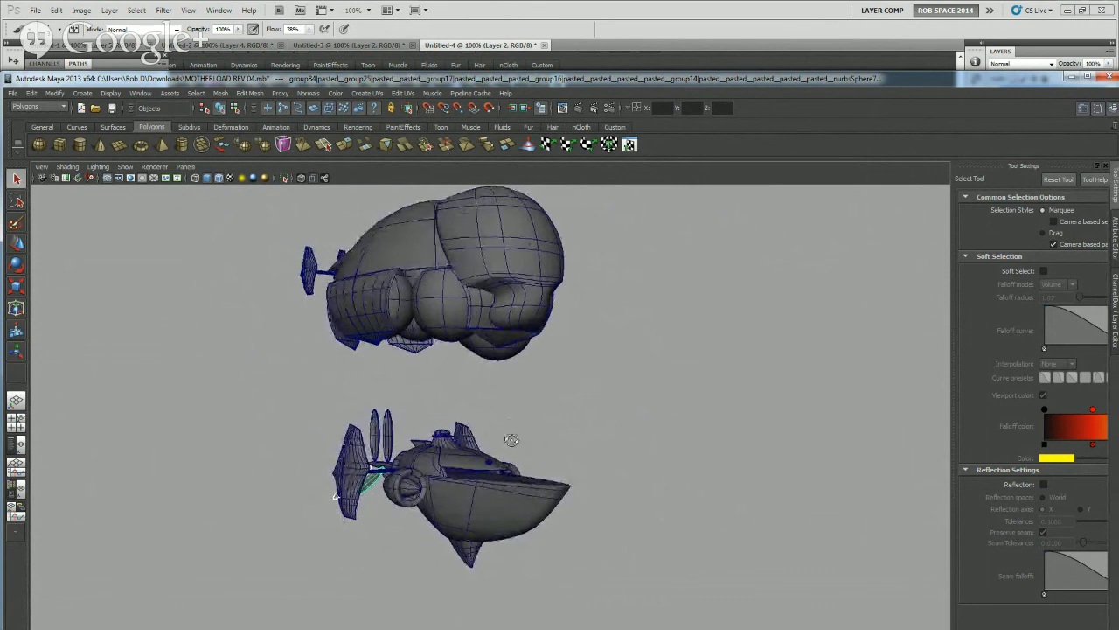
pyautogui.moveTo(512, 439)
pyautogui.keyDown('alt'); pyautogui.mouseDown()
pyautogui.moveTo(502, 450)
pyautogui.moveTo(515, 450)
pyautogui.moveTo(514, 463)
pyautogui.moveTo(517, 437)
pyautogui.mouseUp(); pyautogui.keyUp('alt')
pyautogui.keyDown('alt'); pyautogui.moveTo(517, 437); pyautogui.dragTo(498, 460, button='middle'); pyautogui.keyUp('alt')
pyautogui.keyDown('alt'); pyautogui.moveTo(498, 460); pyautogui.dragTo(495, 446); pyautogui.keyUp('alt')
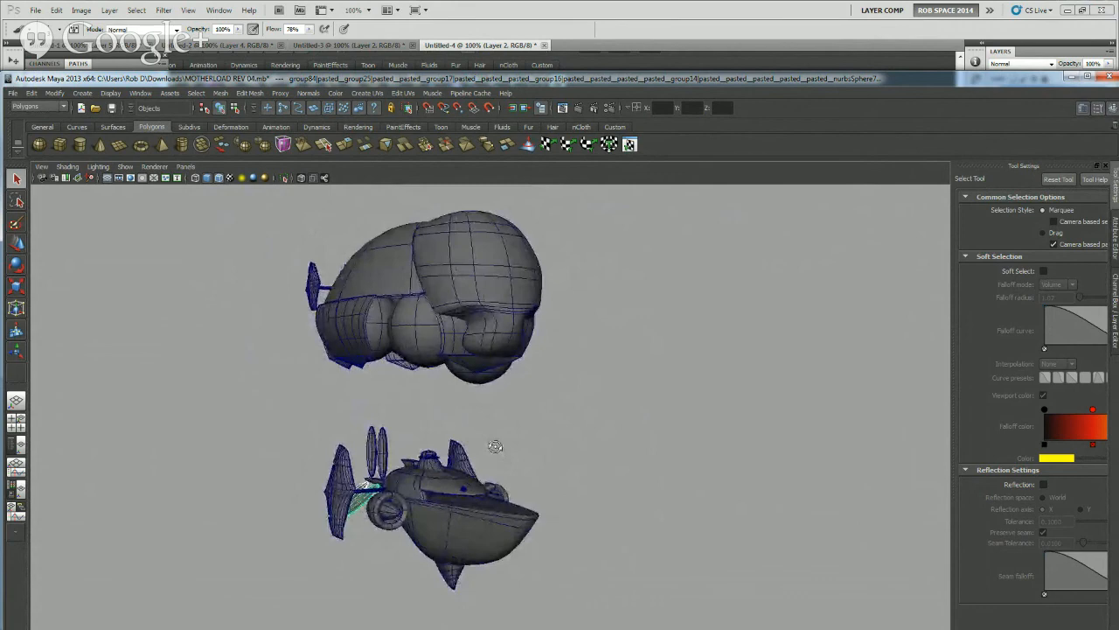
pyautogui.click(17, 95)
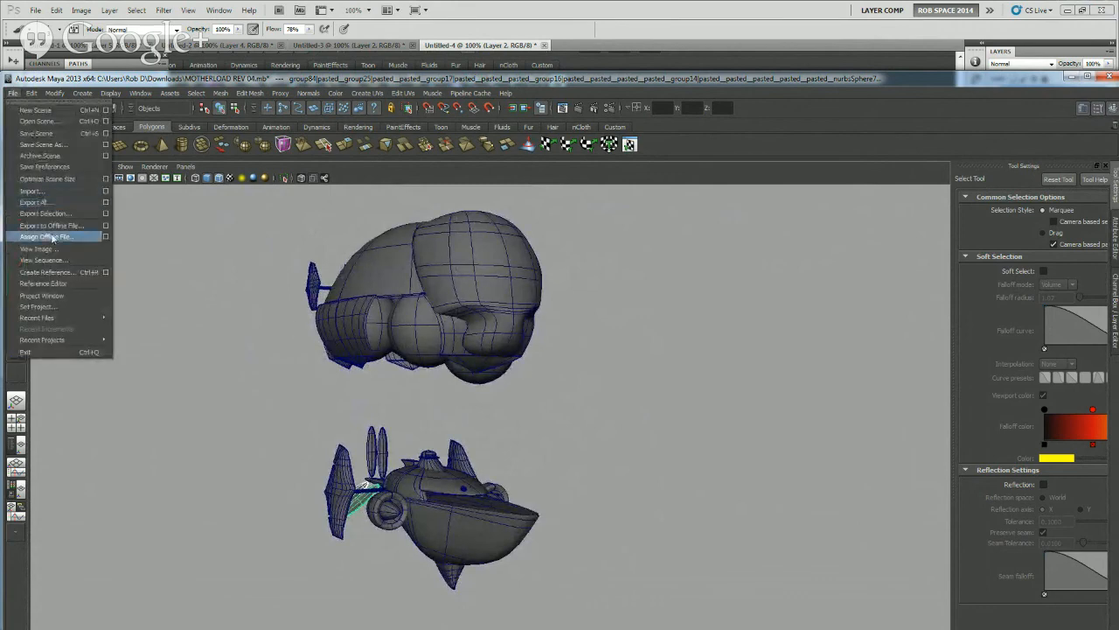
pyautogui.click(44, 145)
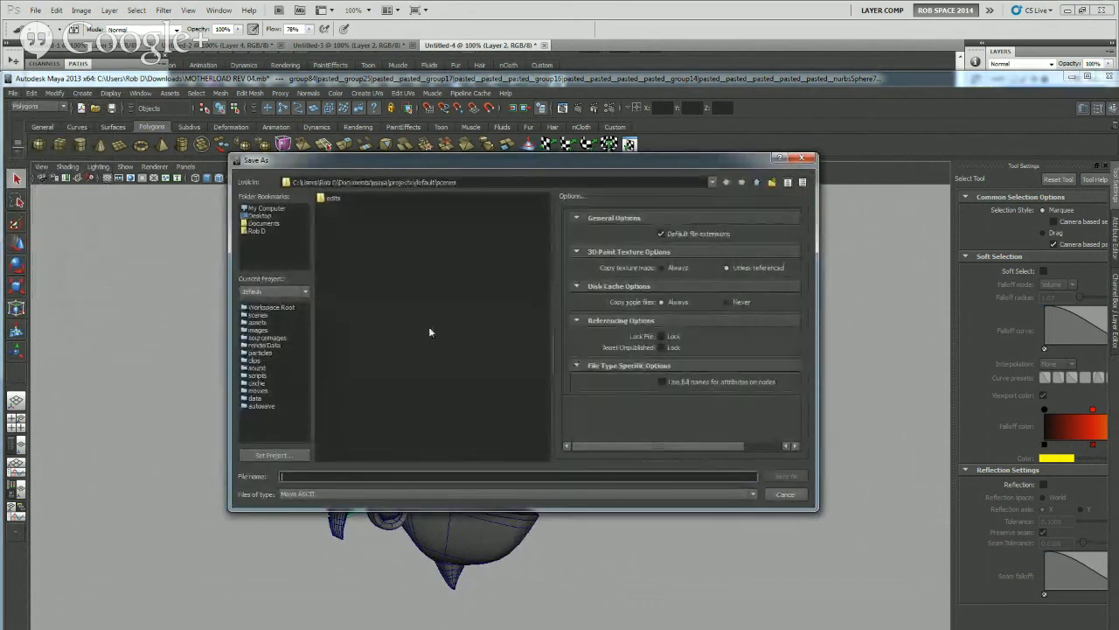
pyautogui.click(784, 493)
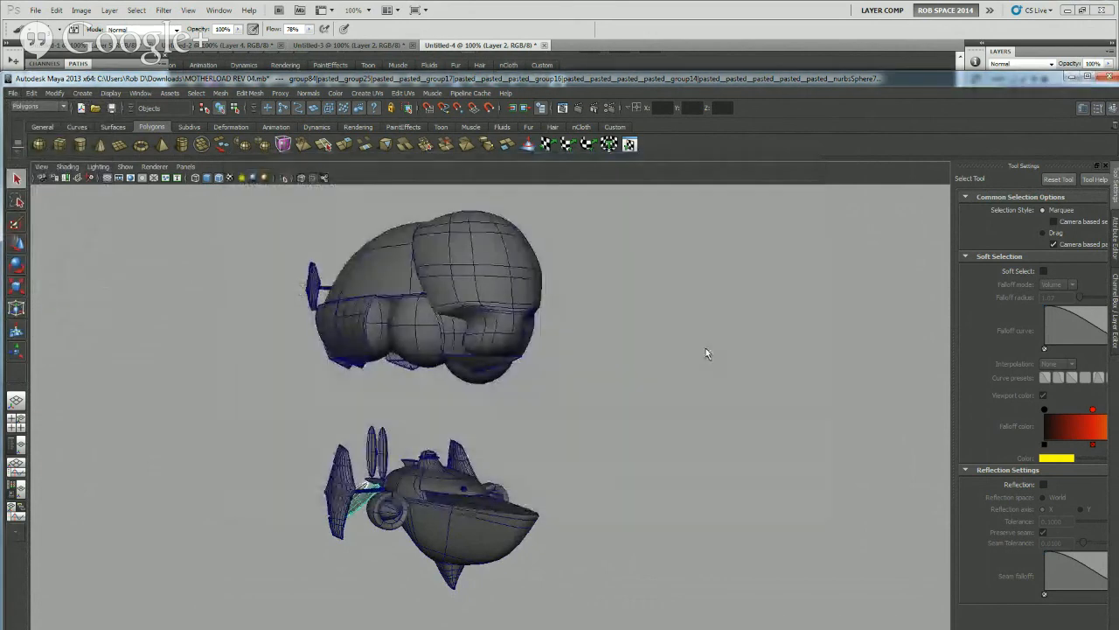